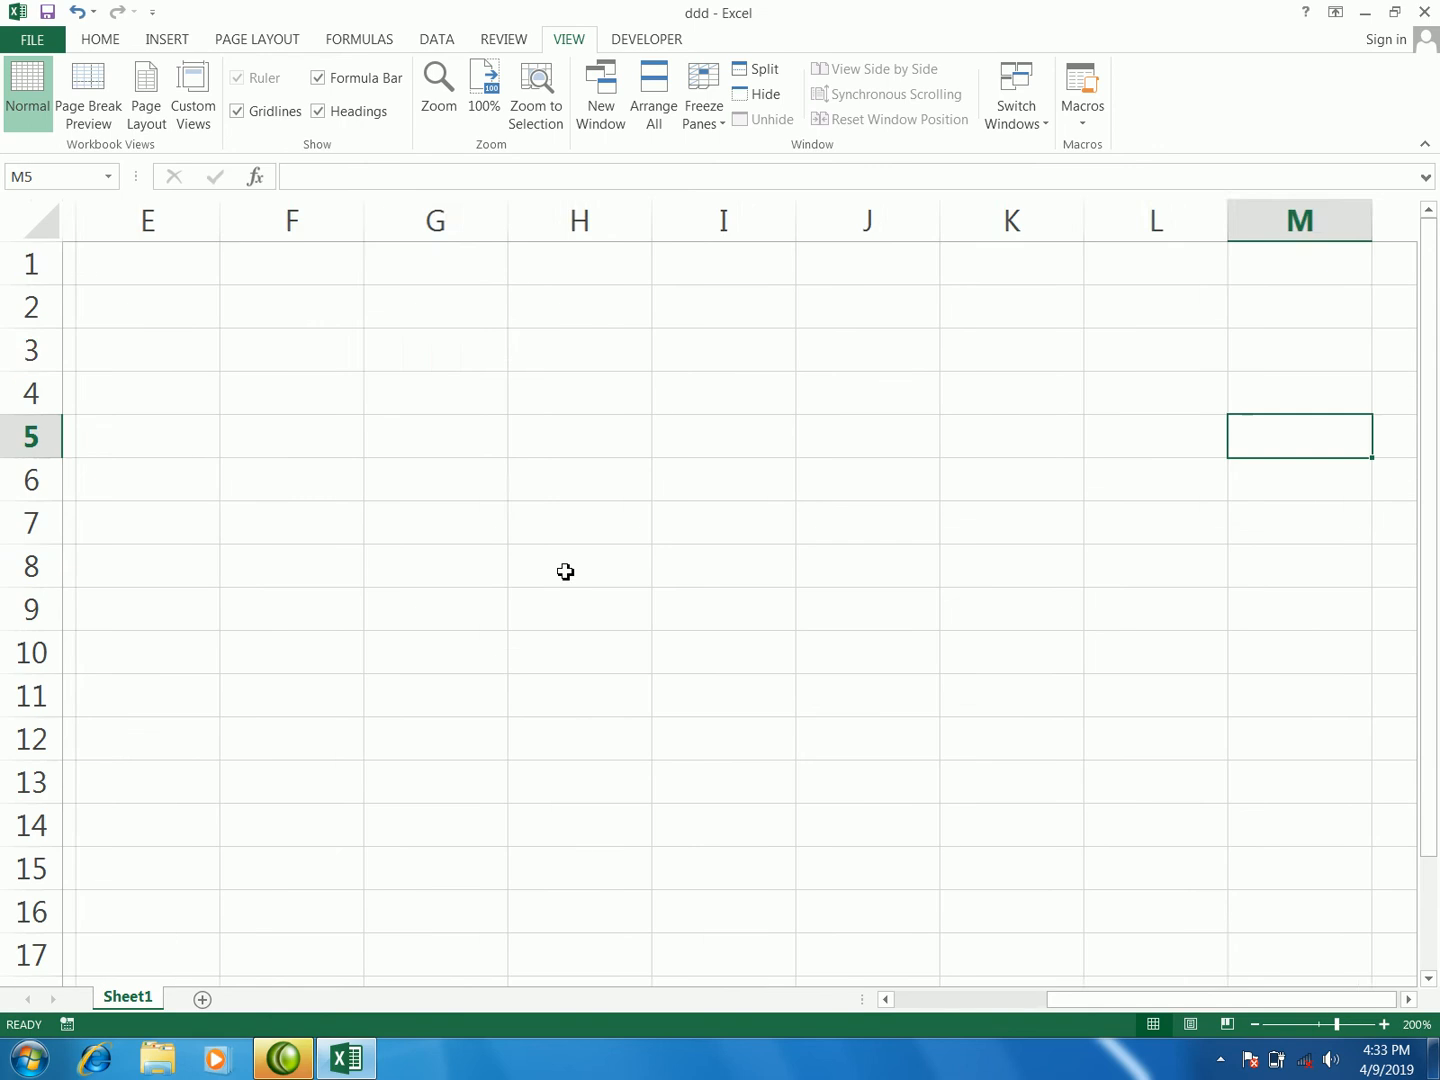
pyautogui.click(470, 360)
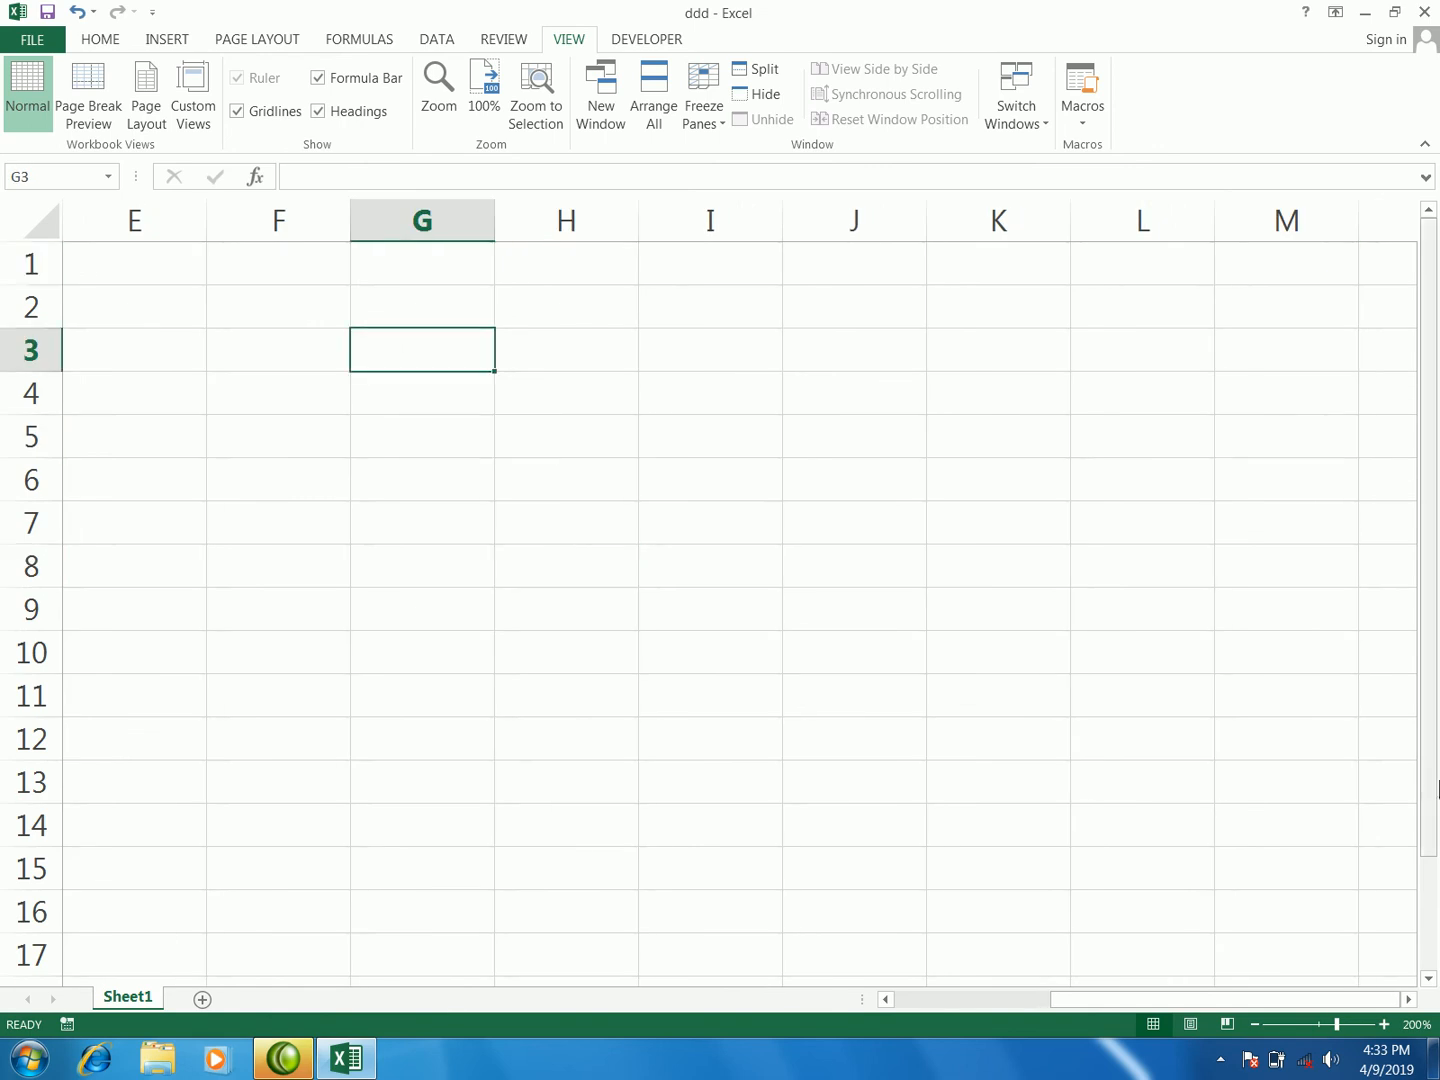
pyautogui.moveTo(1435, 746); pyautogui.dragTo(1430, 630)
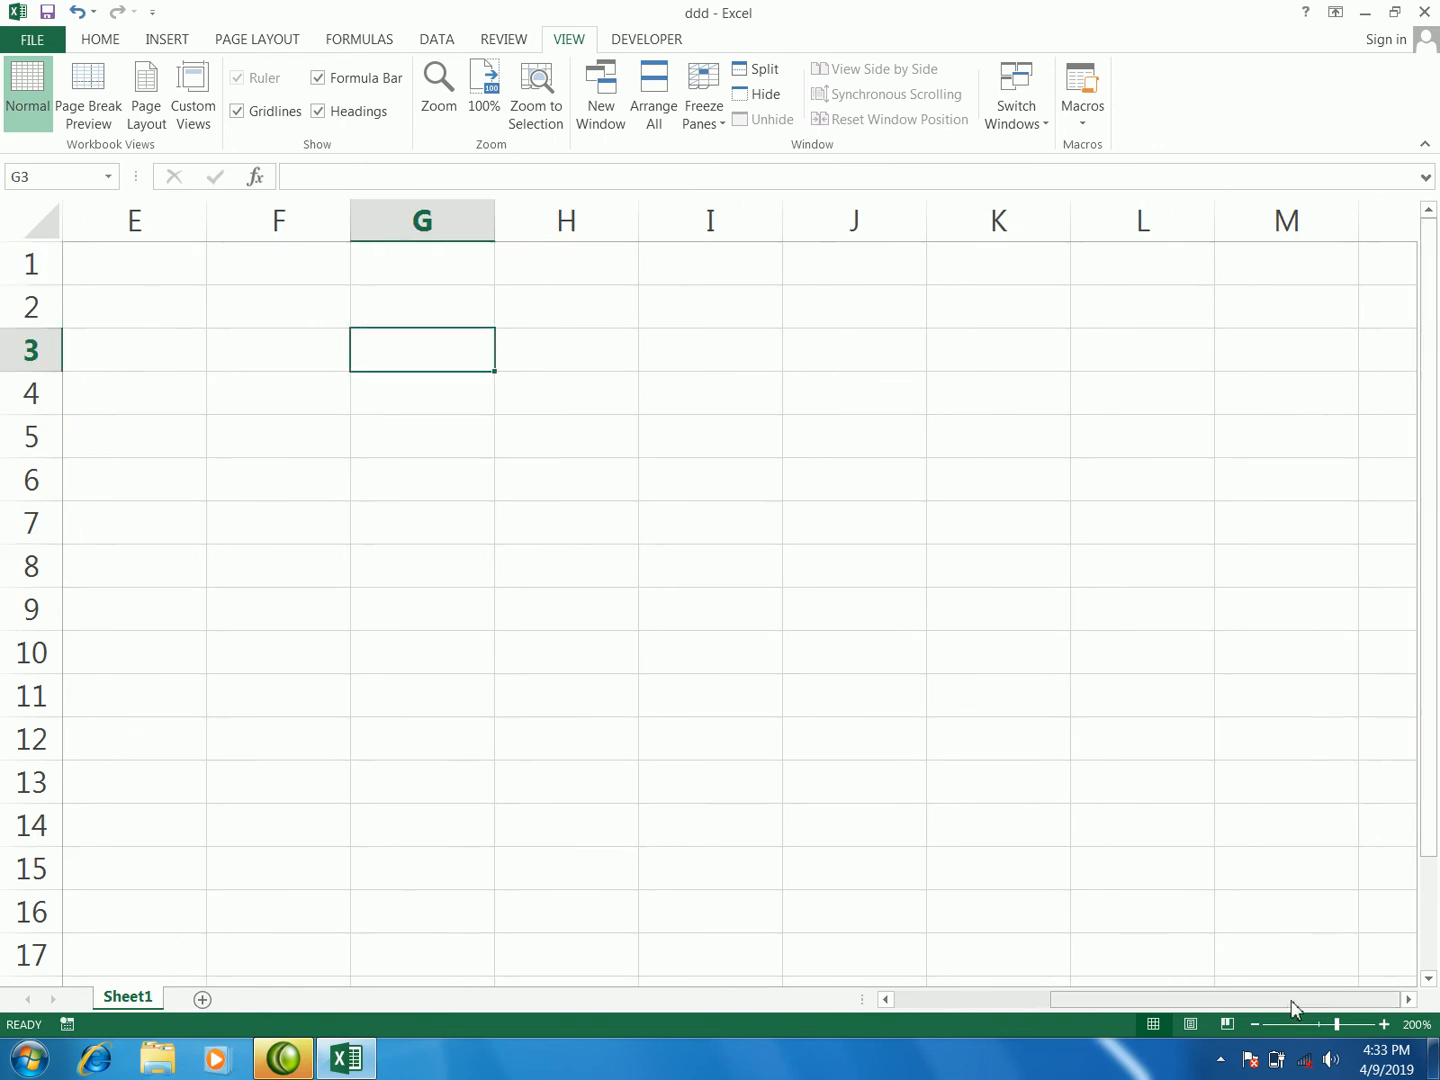
pyautogui.moveTo(1291, 1010); pyautogui.dragTo(1129, 1004)
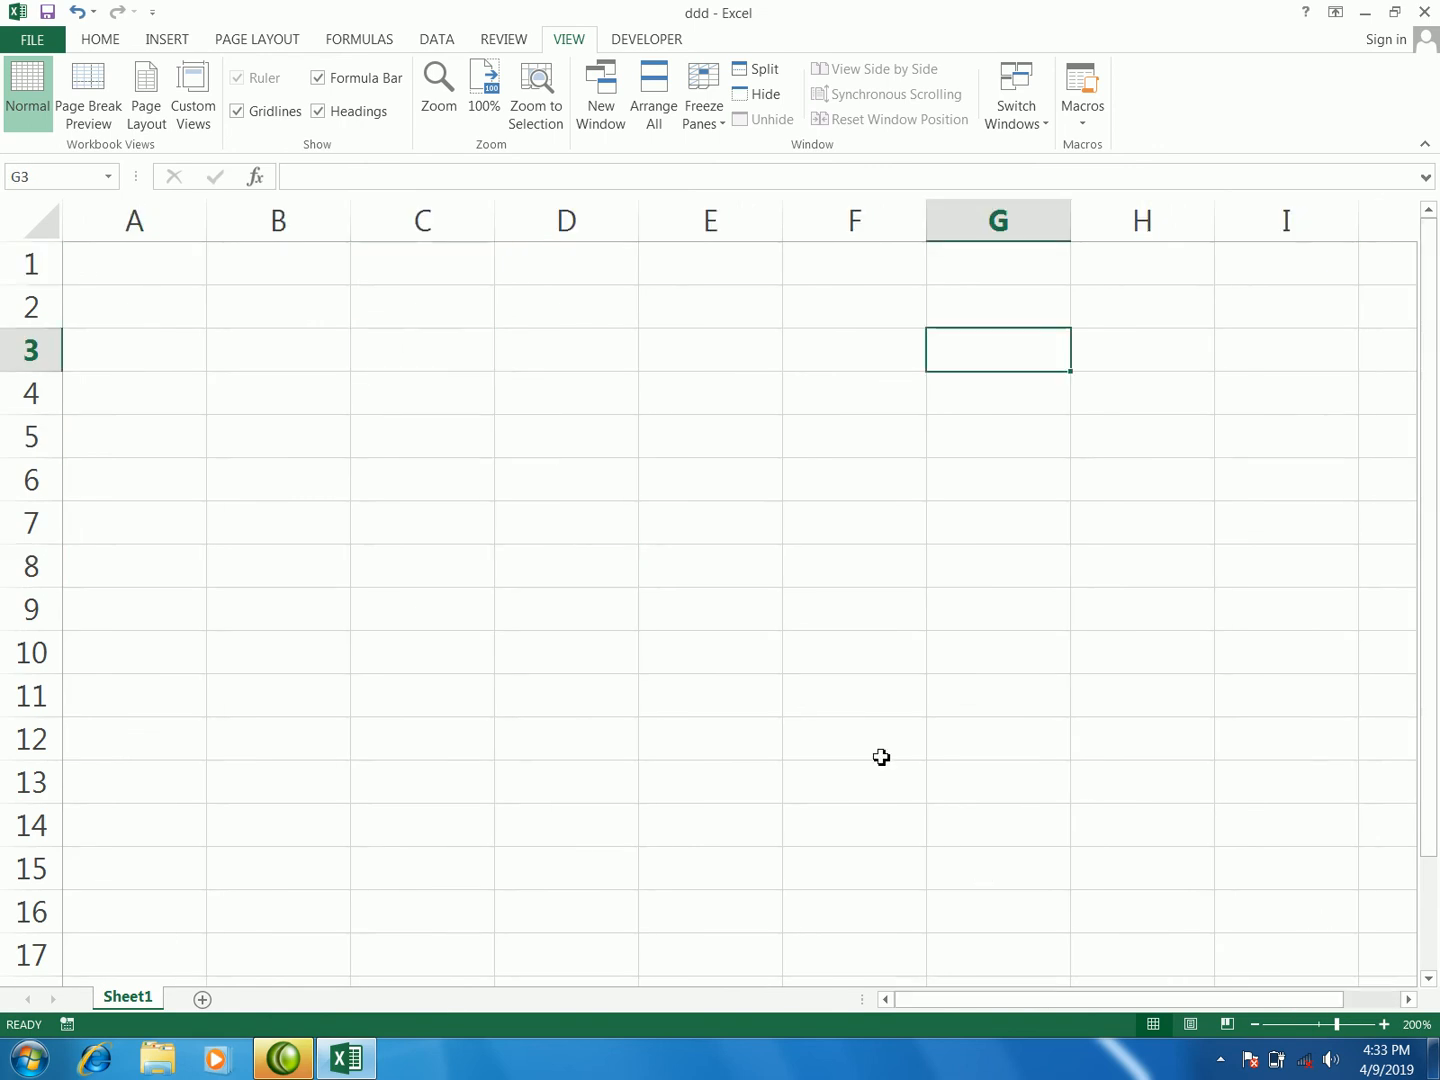
pyautogui.click(744, 525)
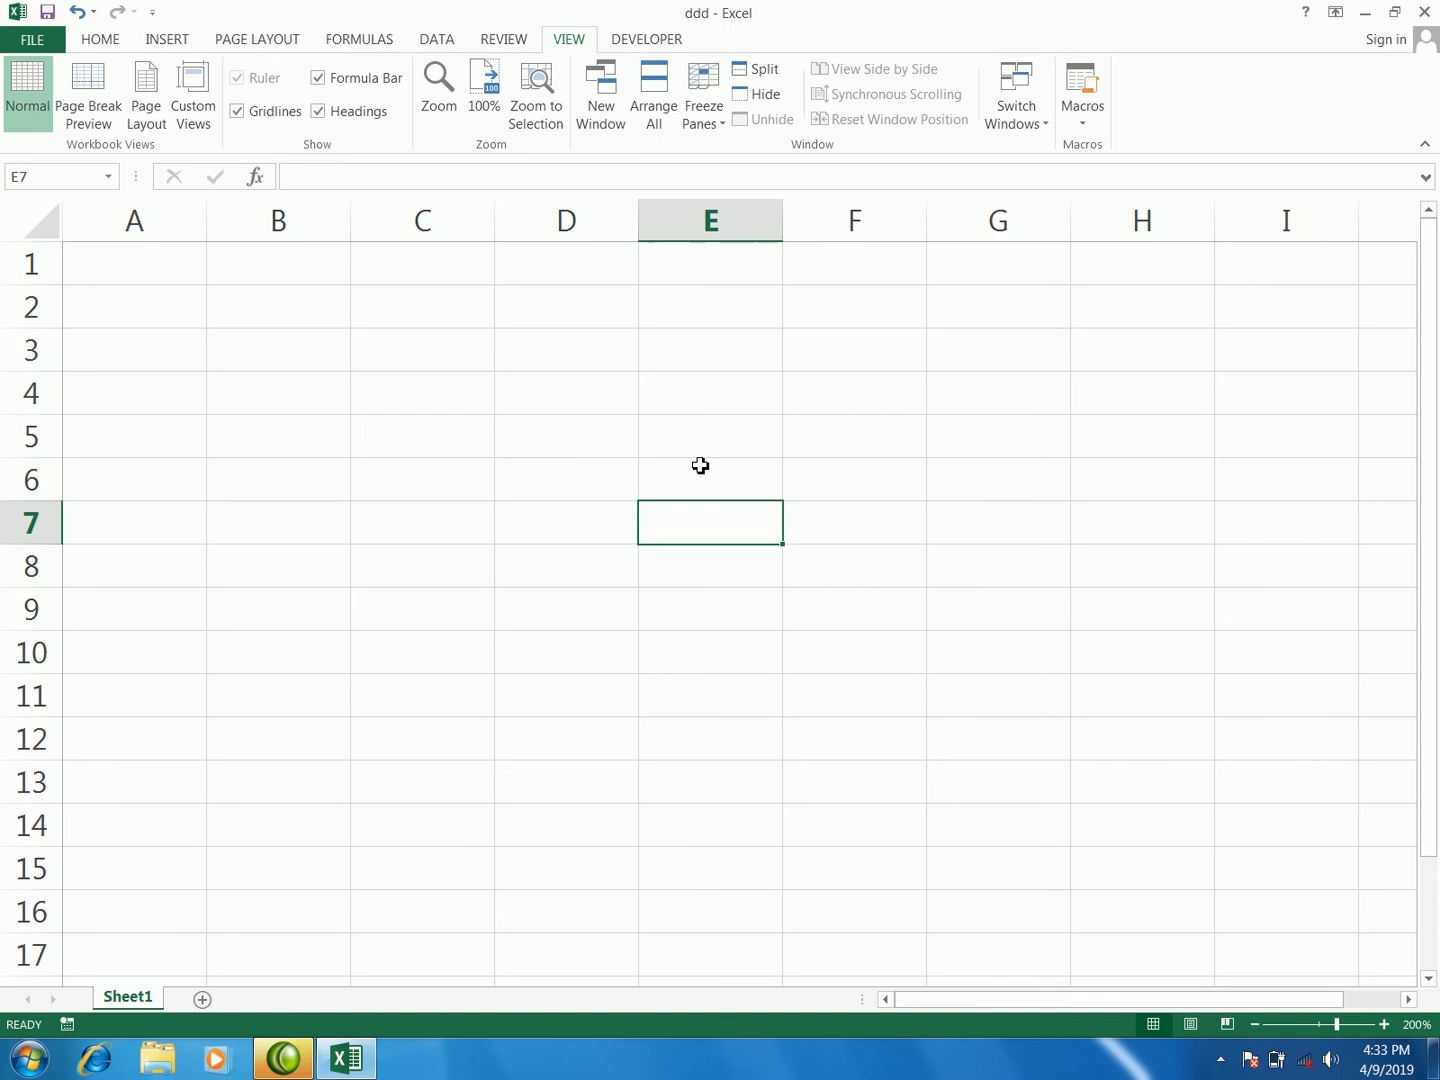
pyautogui.click(570, 392)
pyautogui.moveTo(559, 366); pyautogui.dragTo(599, 752)
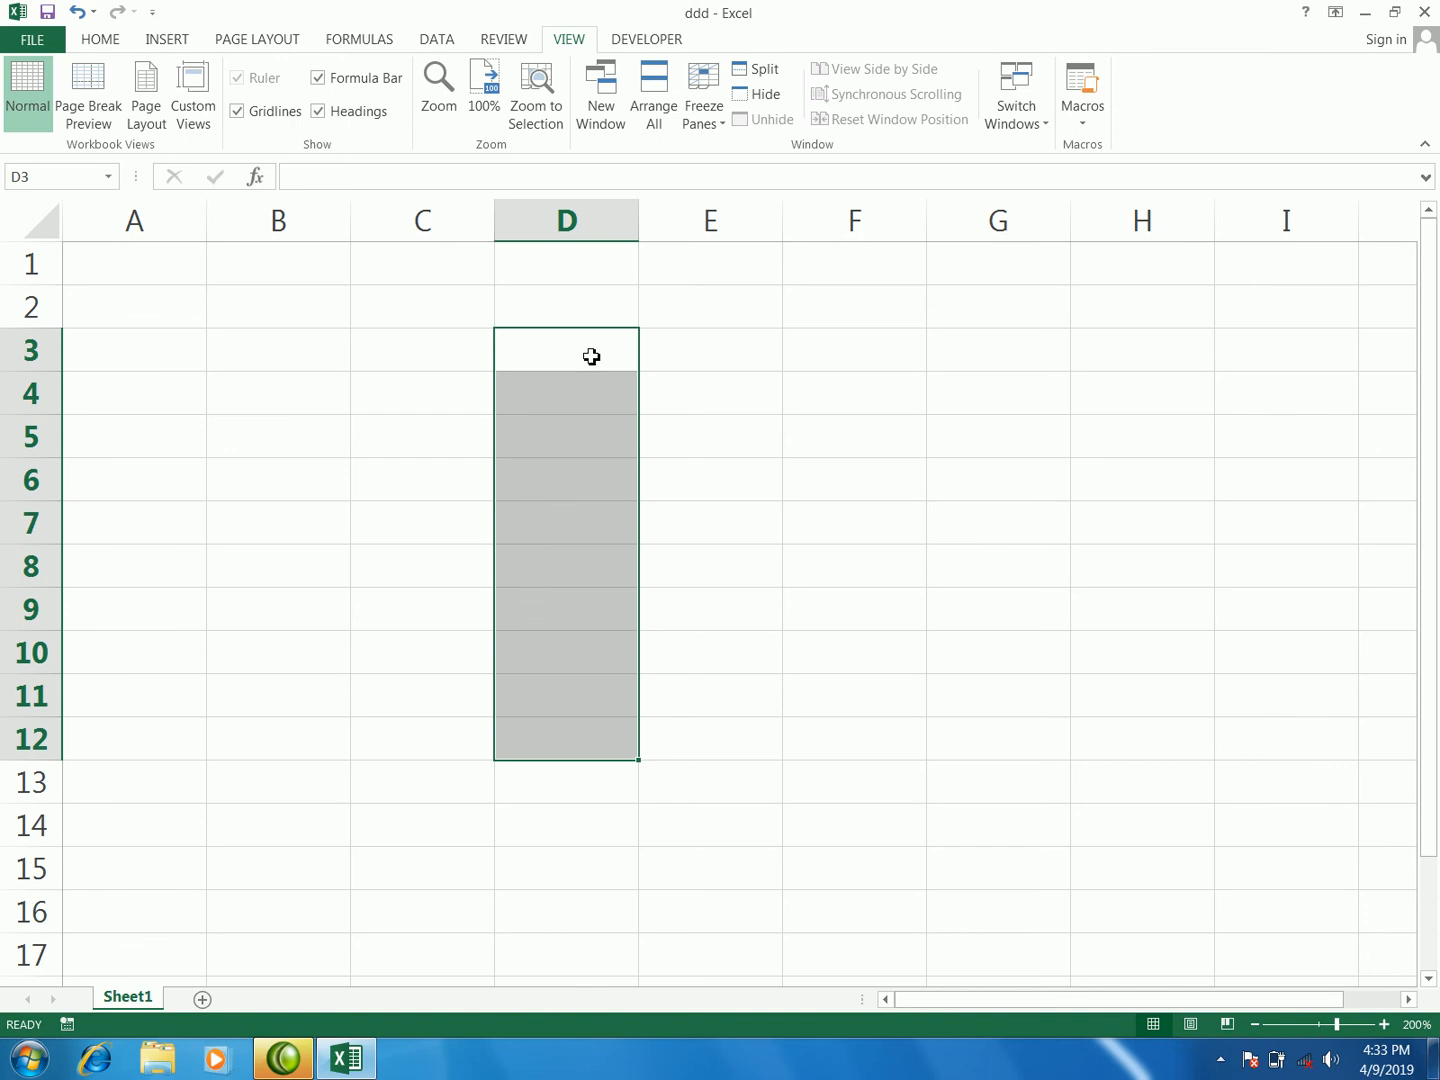
pyautogui.moveTo(590, 357); pyautogui.dragTo(594, 517)
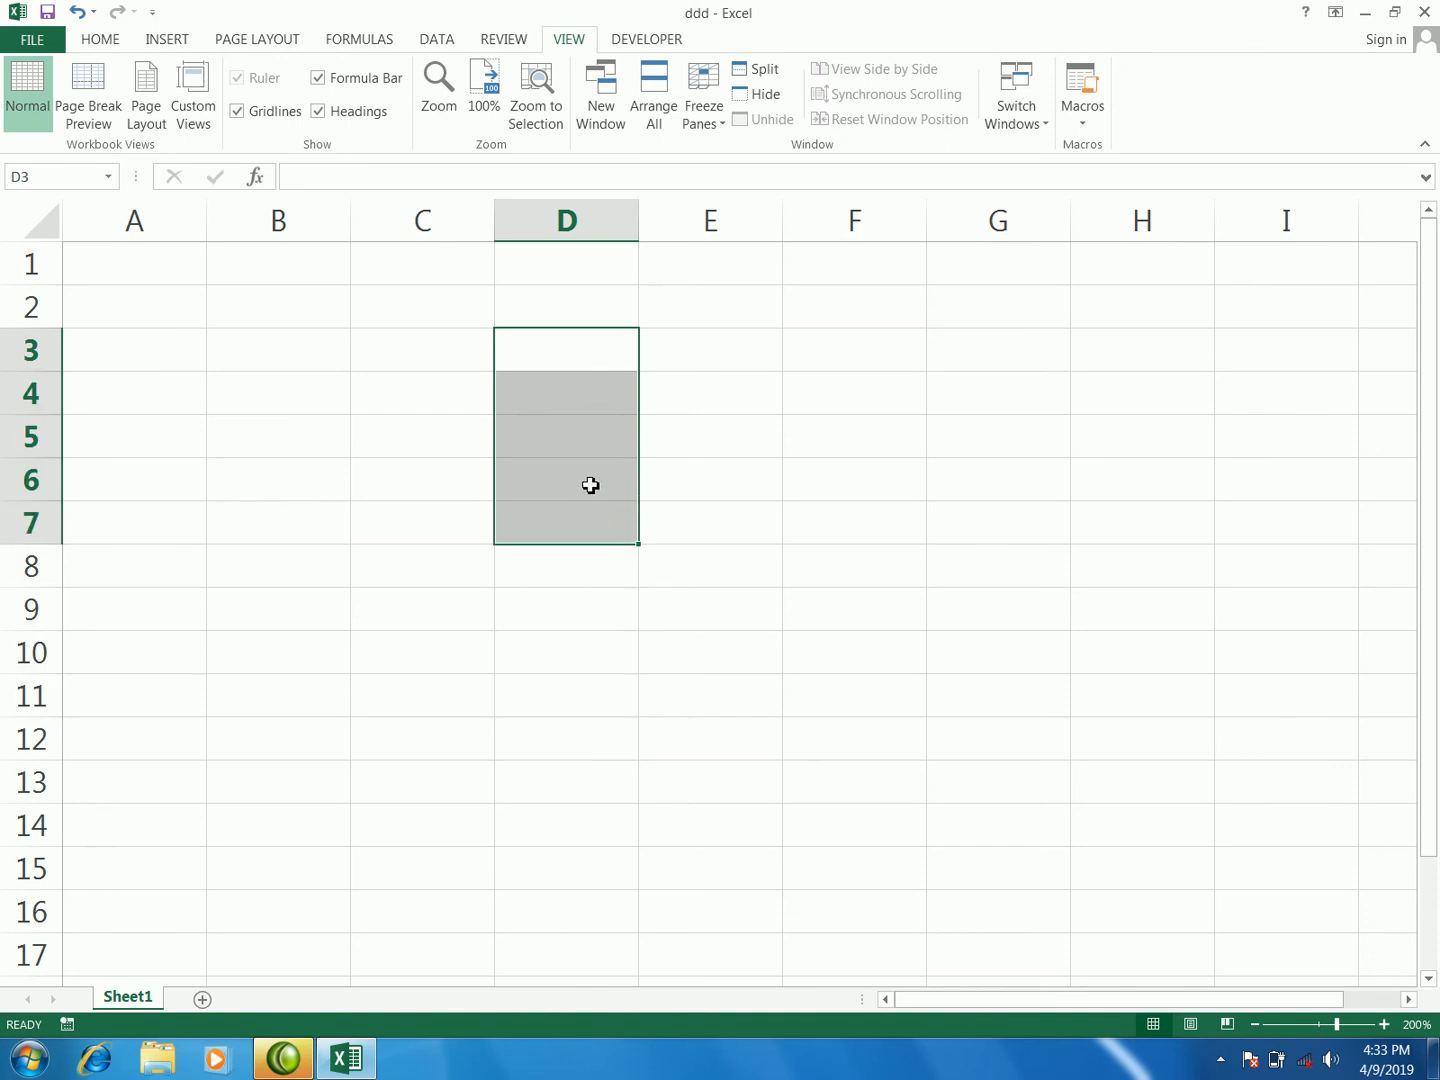
pyautogui.click(590, 472)
pyautogui.click(581, 432)
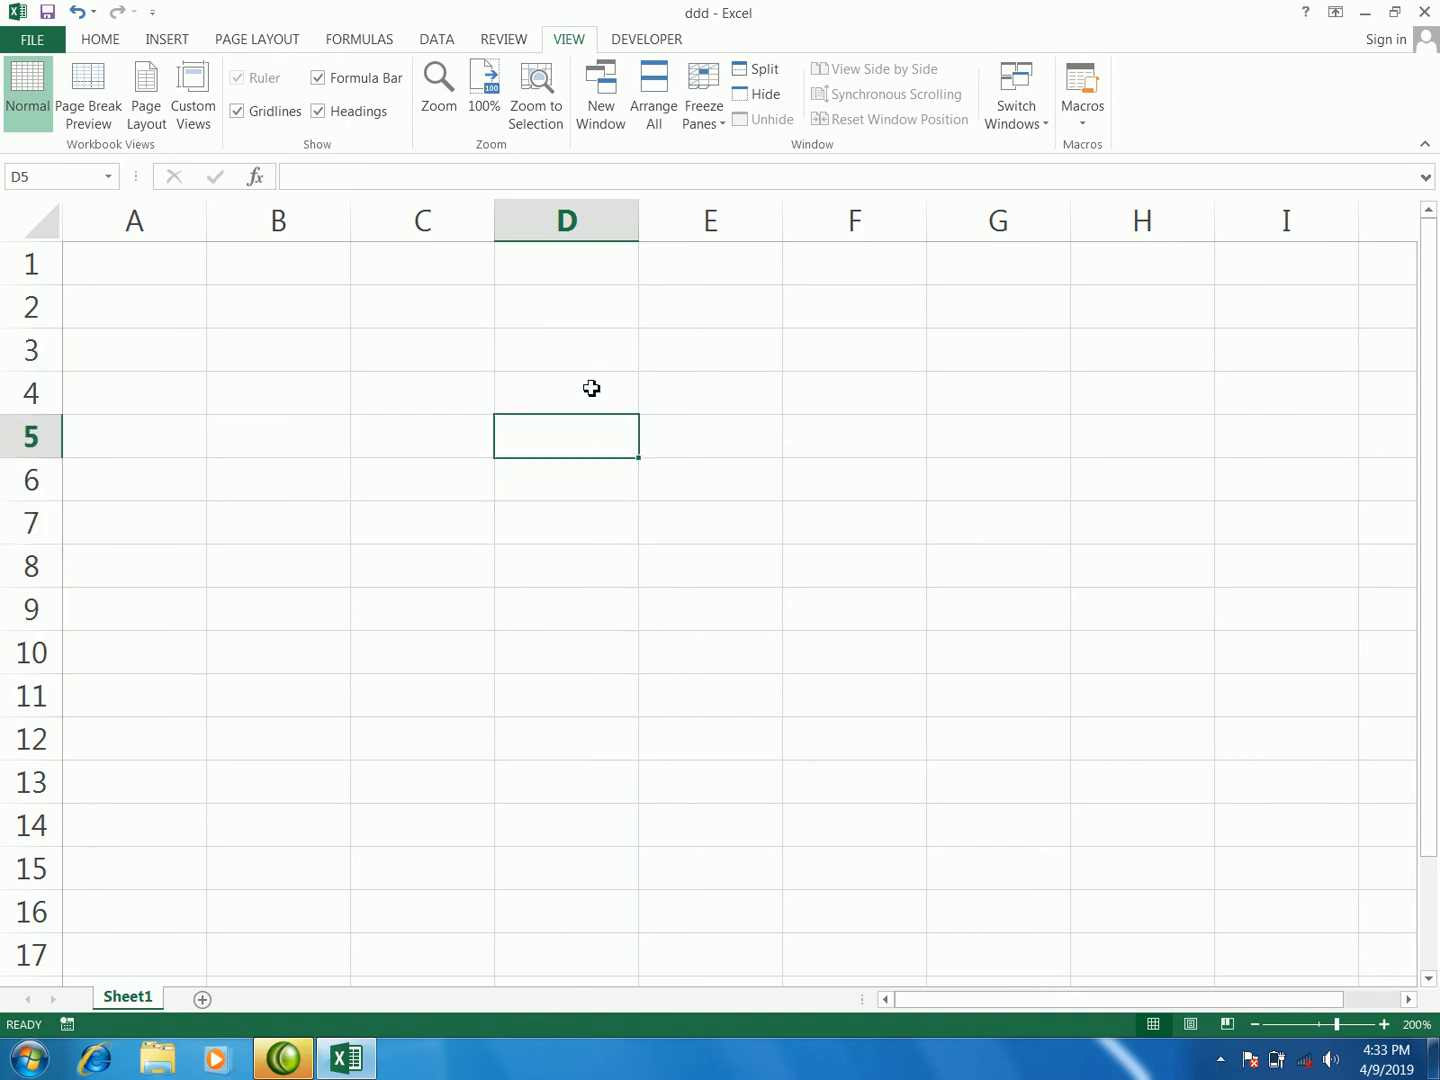
pyautogui.click(588, 384)
pyautogui.click(530, 366)
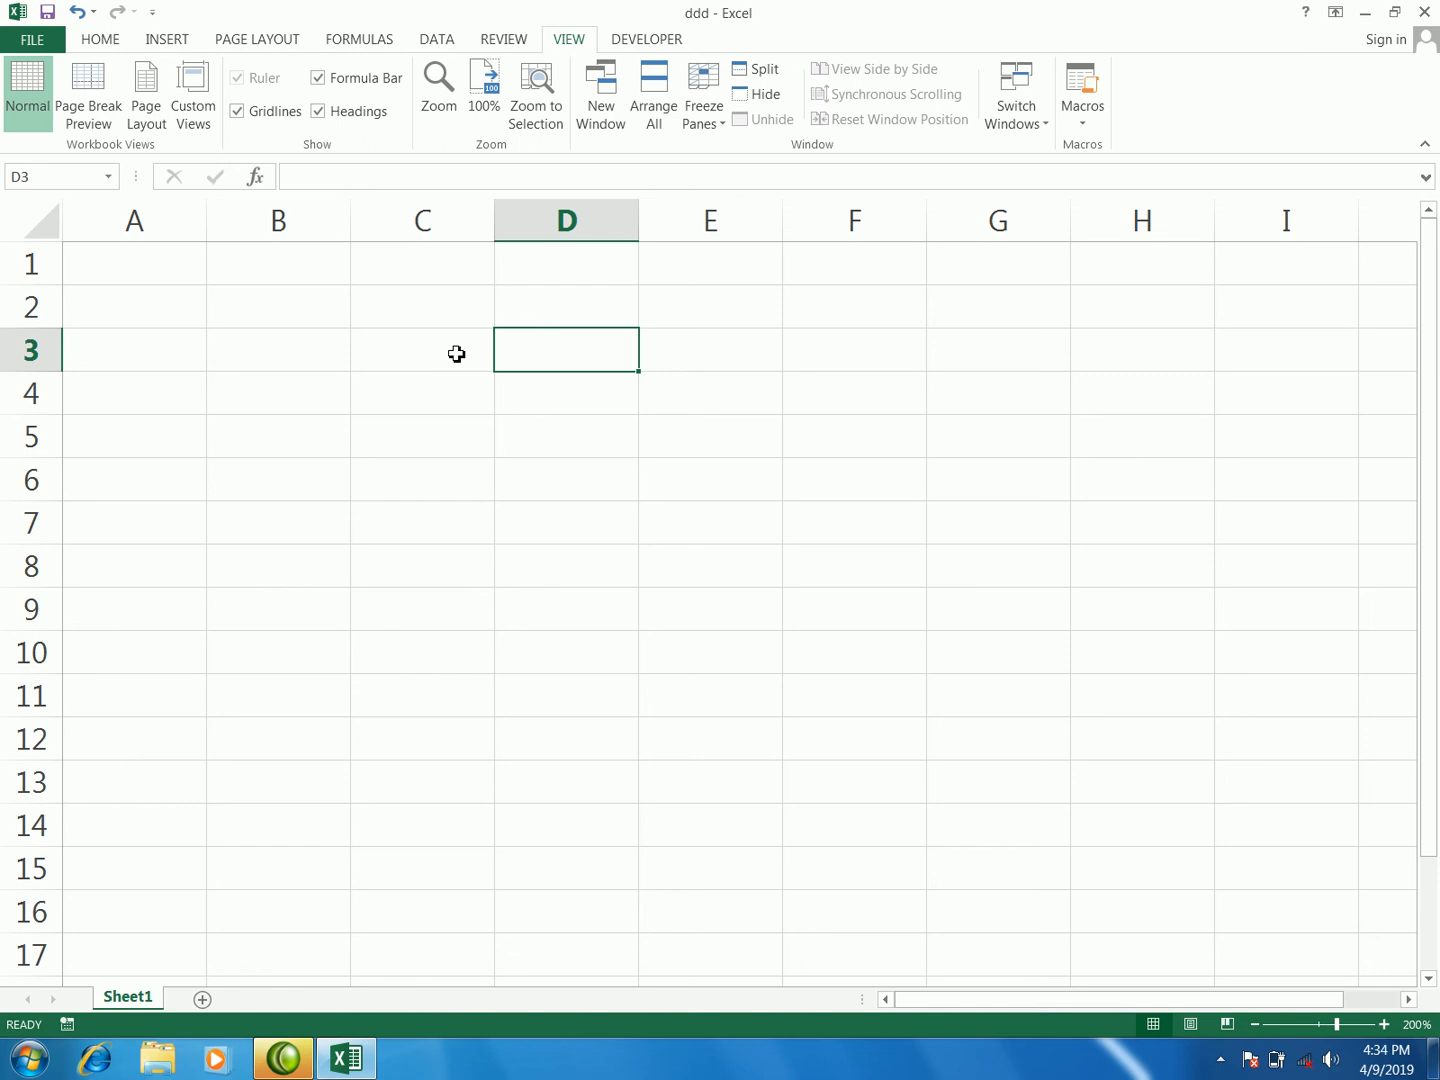
pyautogui.click(540, 322)
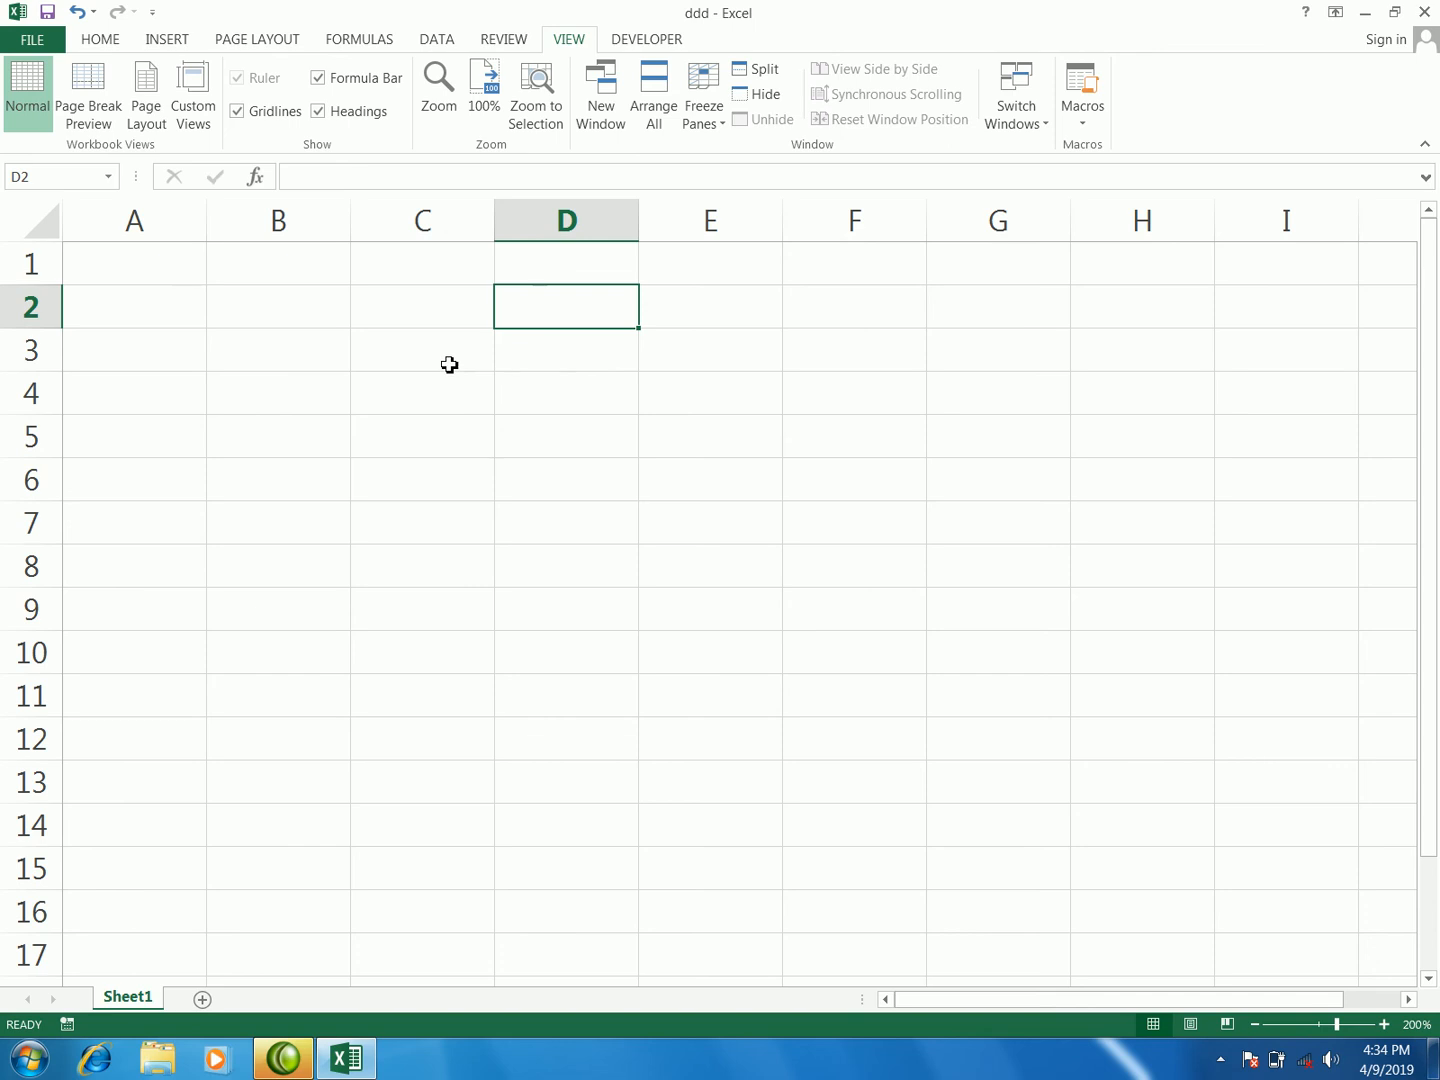
pyautogui.click(530, 363)
pyautogui.click(539, 386)
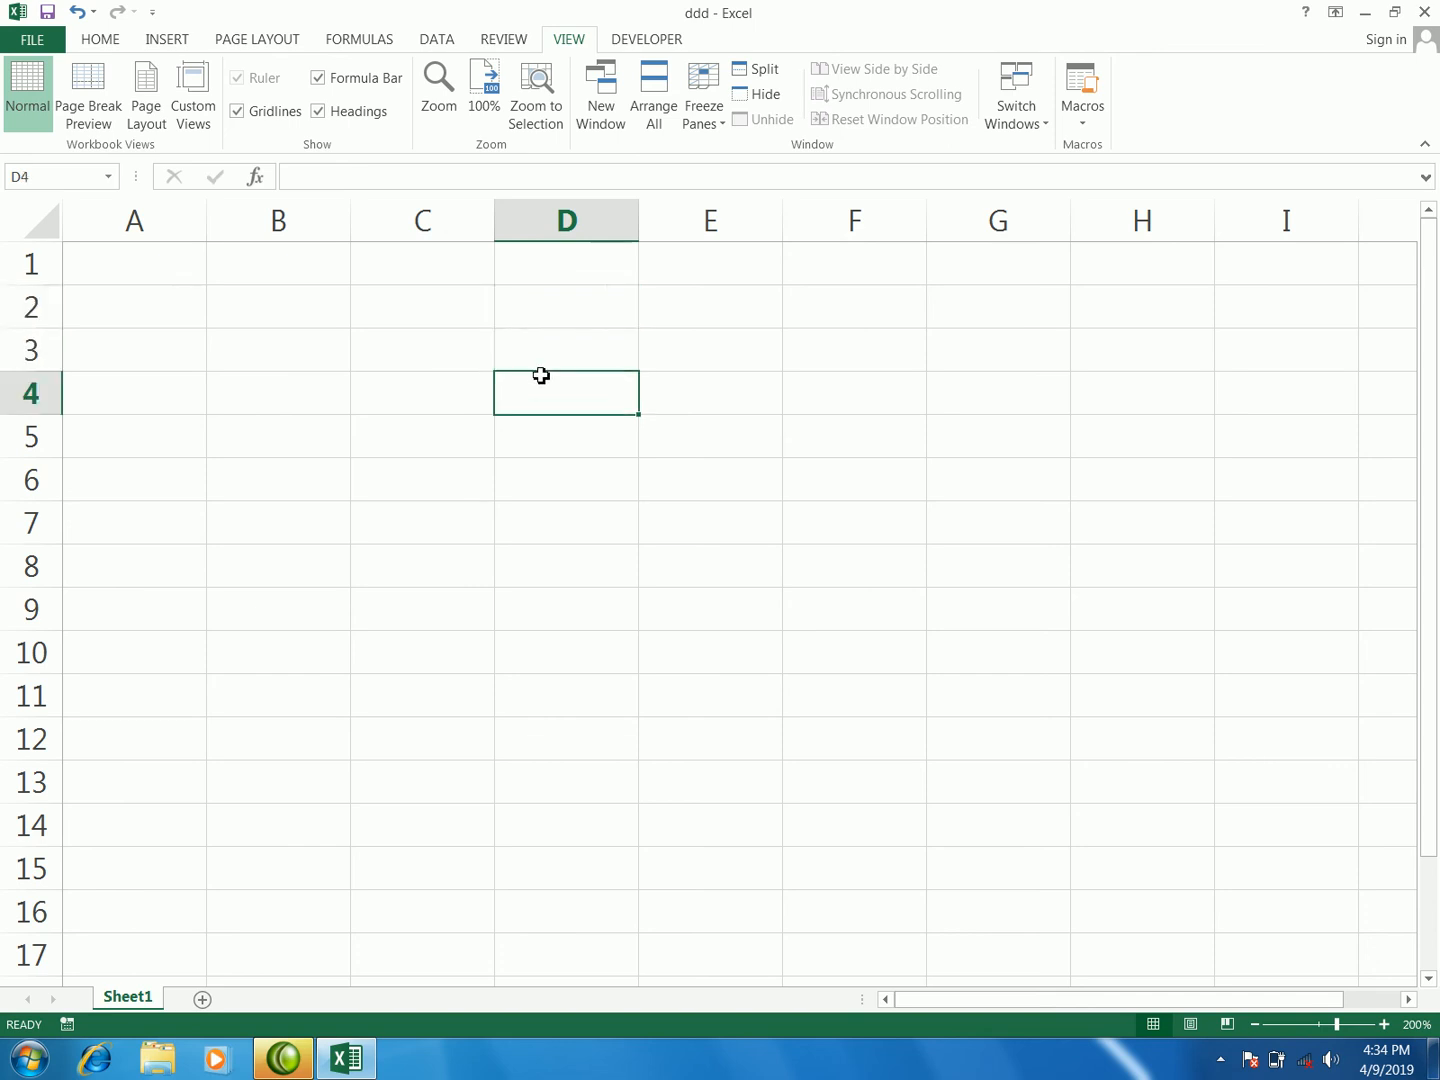
pyautogui.click(645, 351)
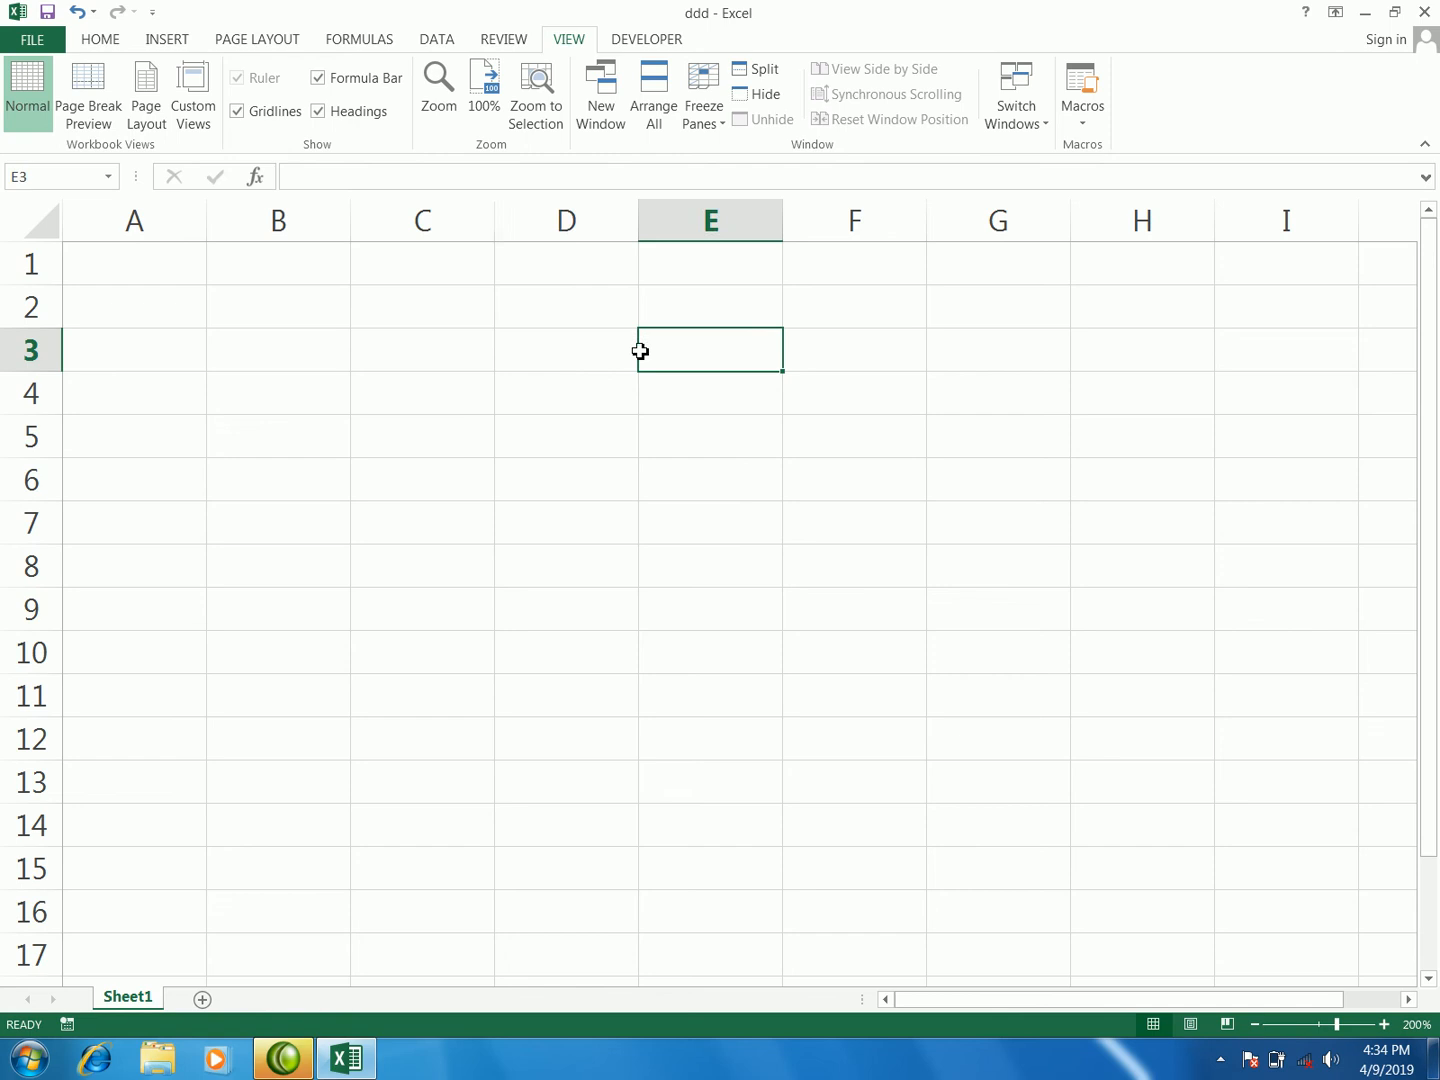
pyautogui.click(653, 355)
# - Enter the title "if" in cell C2
pyautogui.click(463, 312)
pyautogui.write('if')
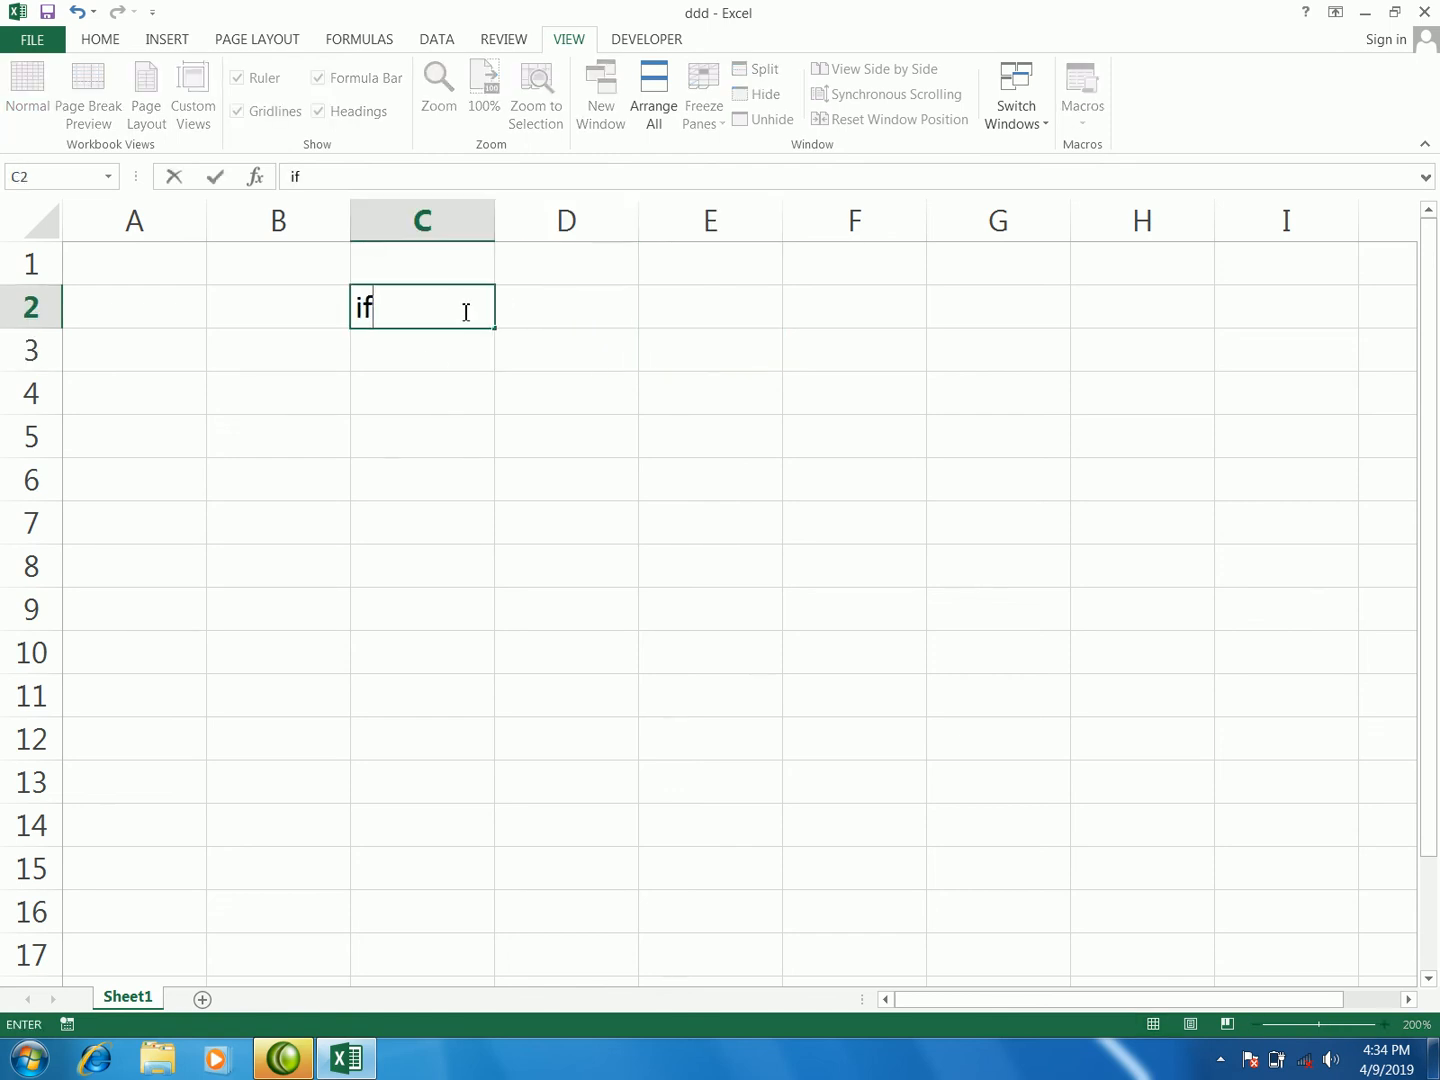
pyautogui.click(434, 363)
pyautogui.click(565, 361)
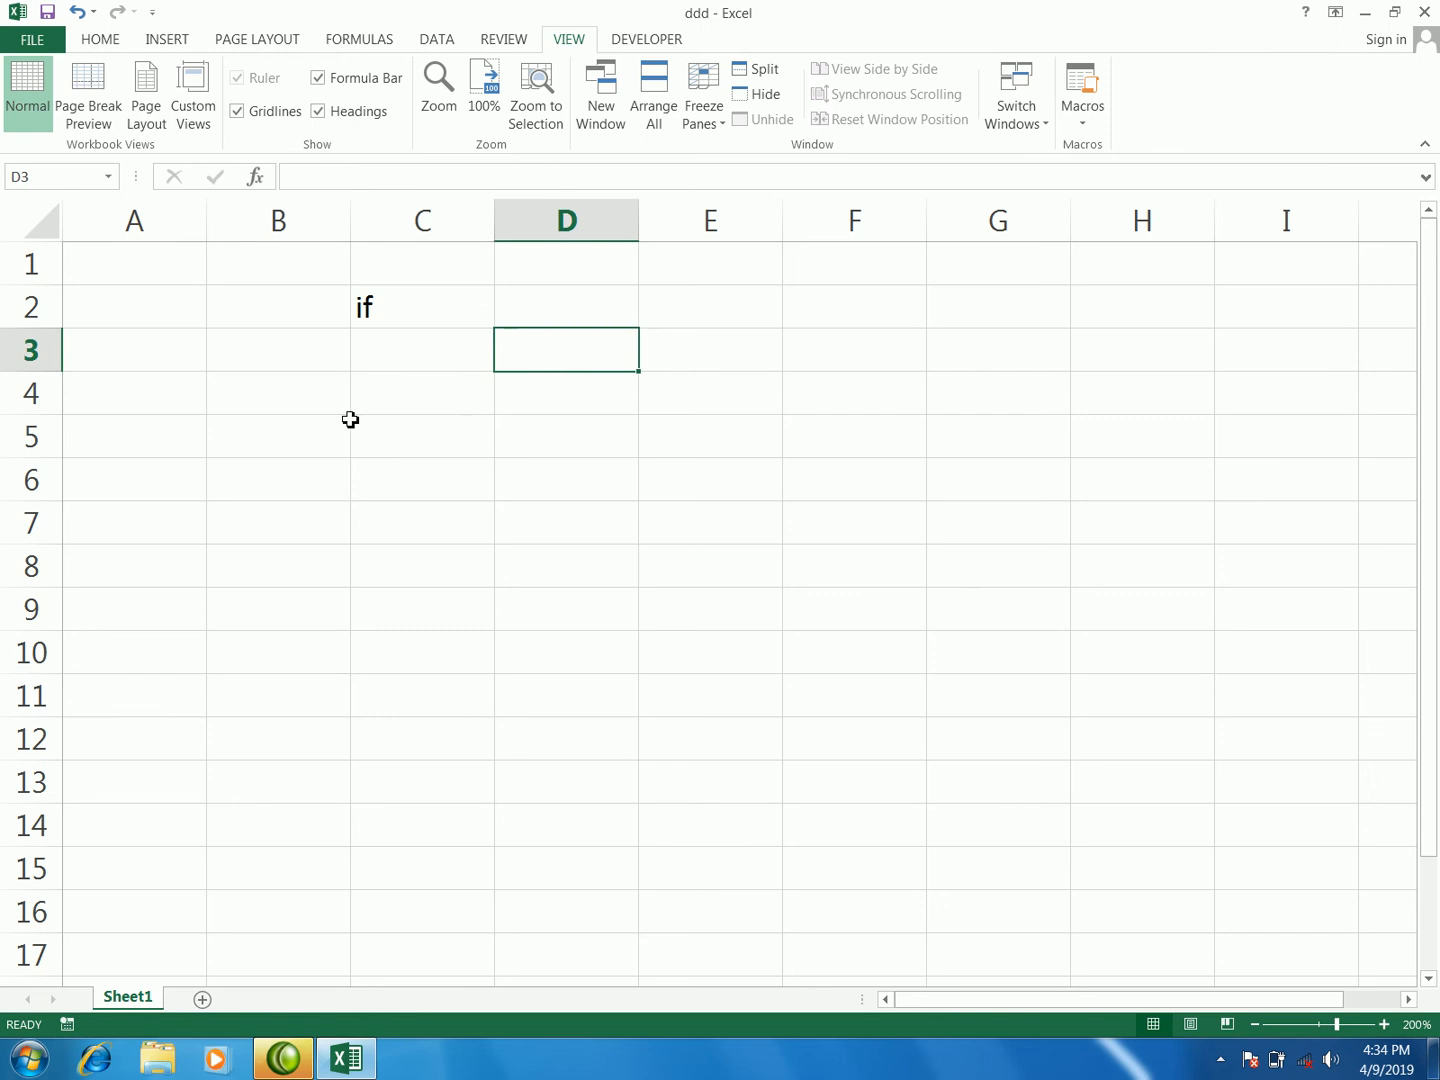
# - Enter the column headers "id", "name" and "job" in cells B4 to D4
pyautogui.click(304, 409)
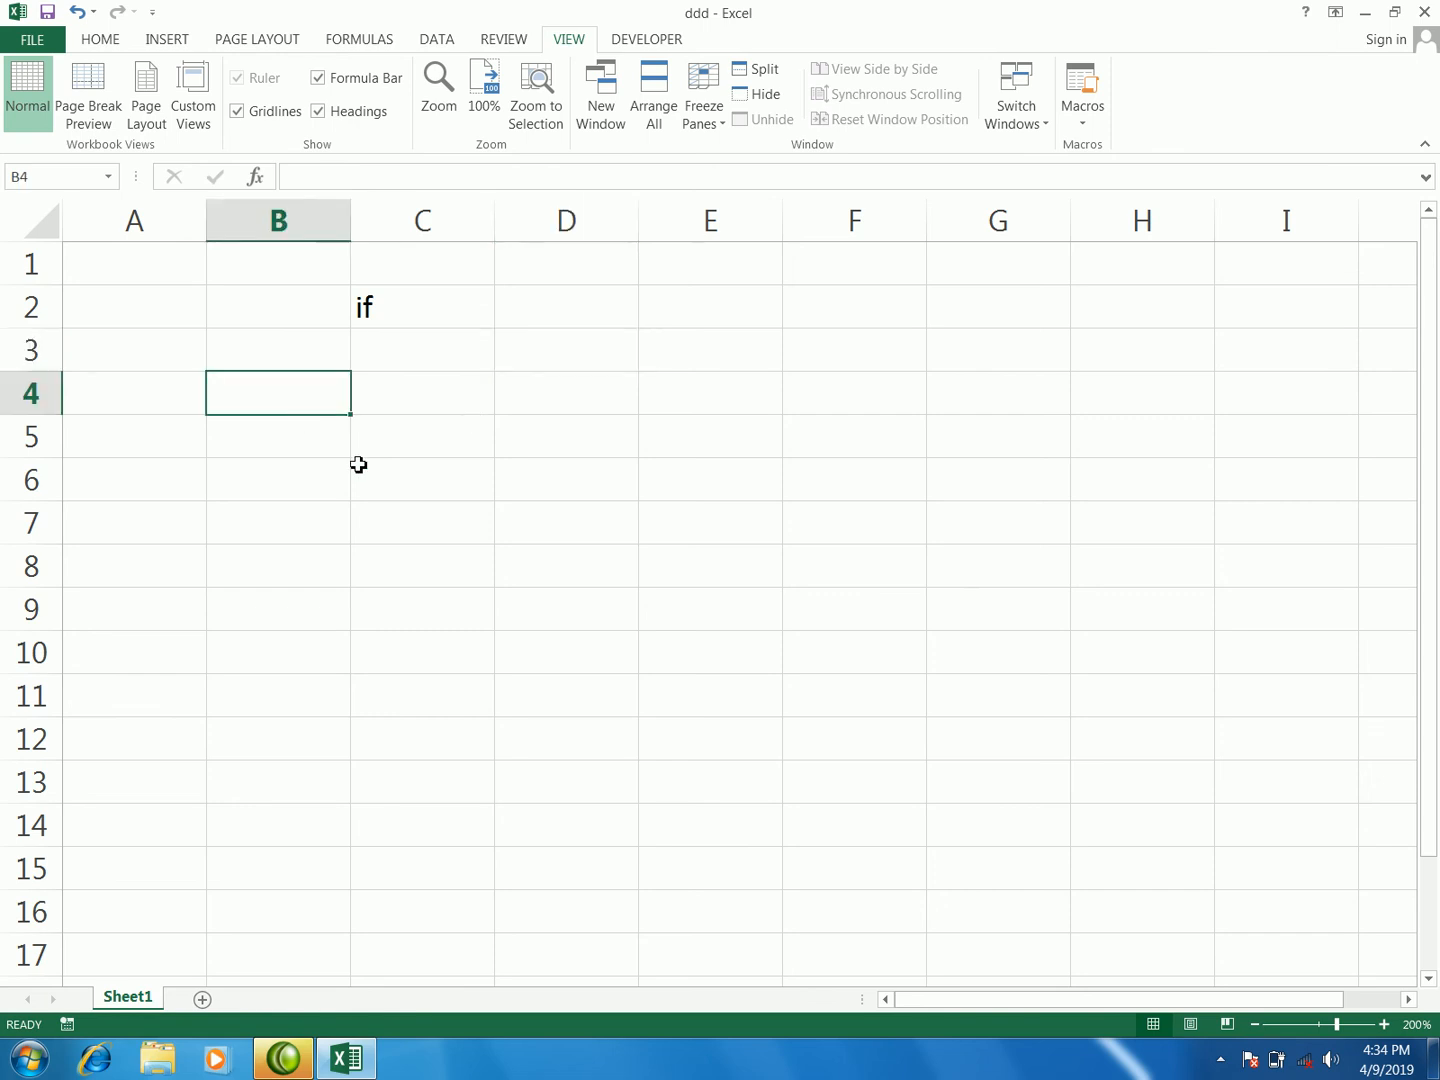
pyautogui.write('id')
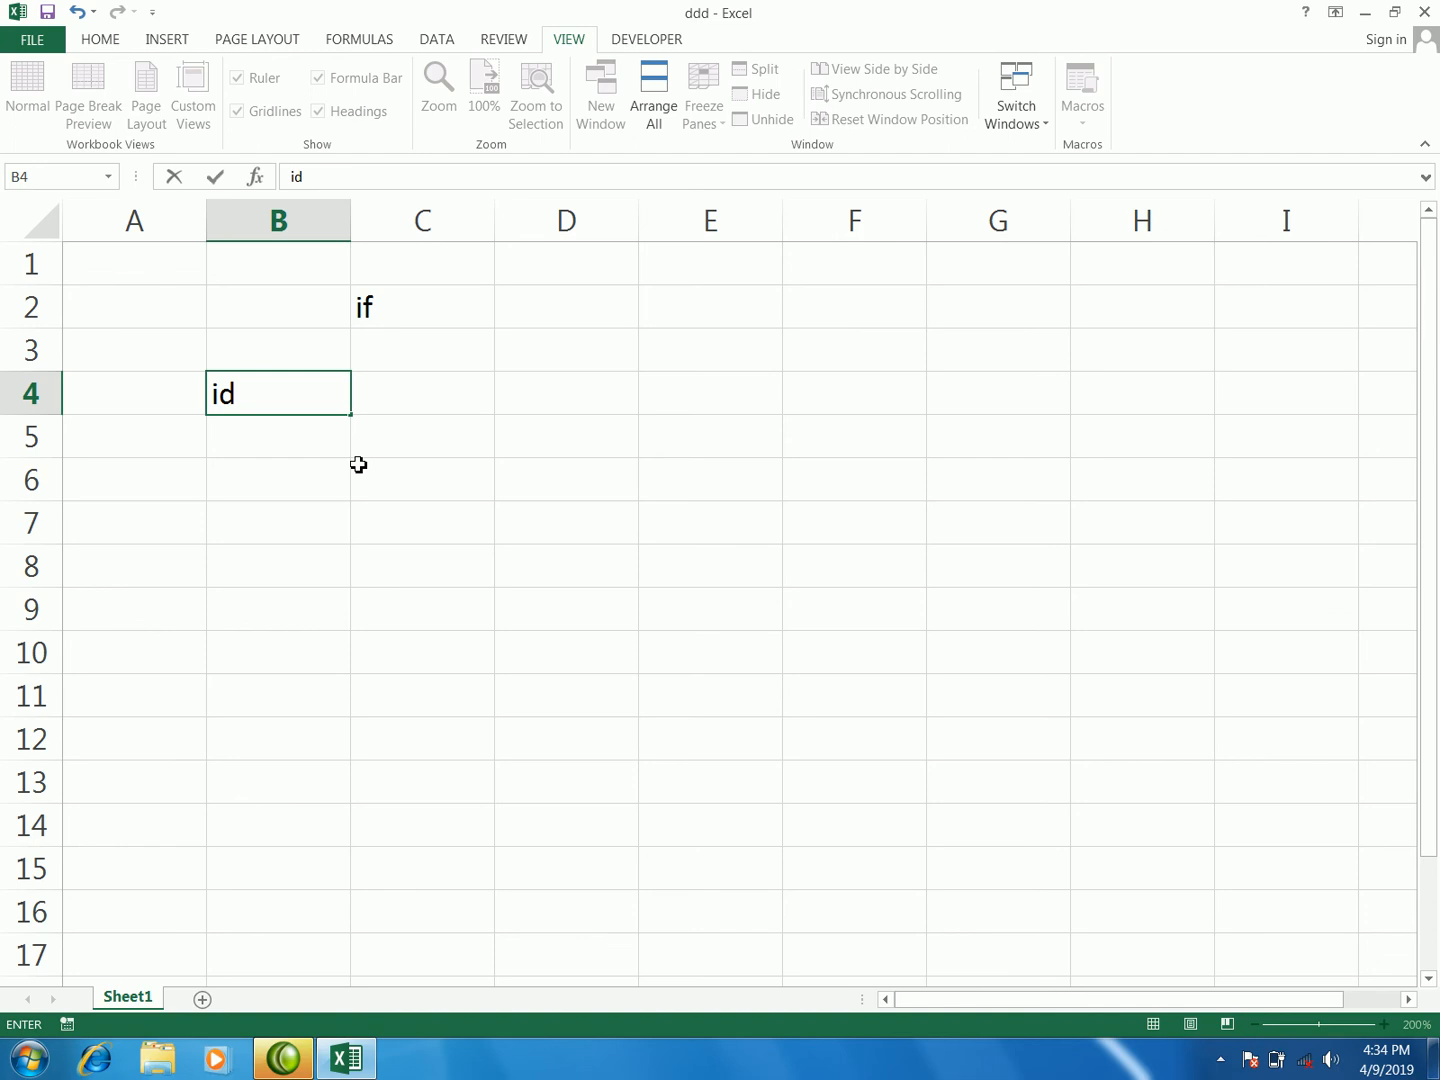
pyautogui.press('Tab')
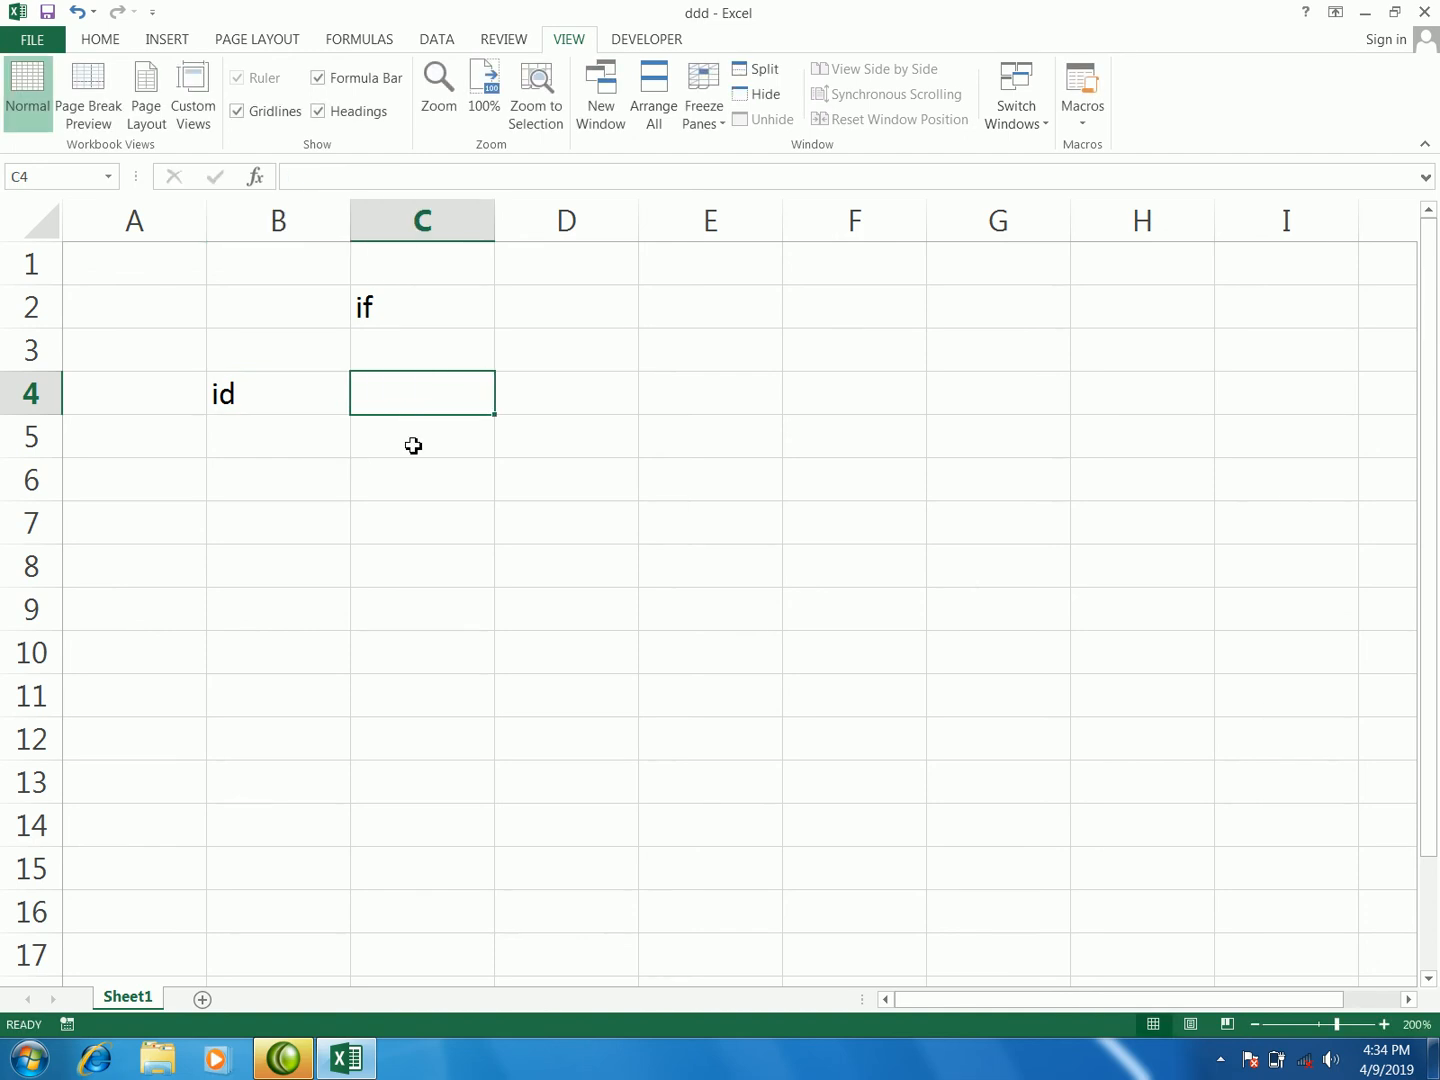
pyautogui.write('j')
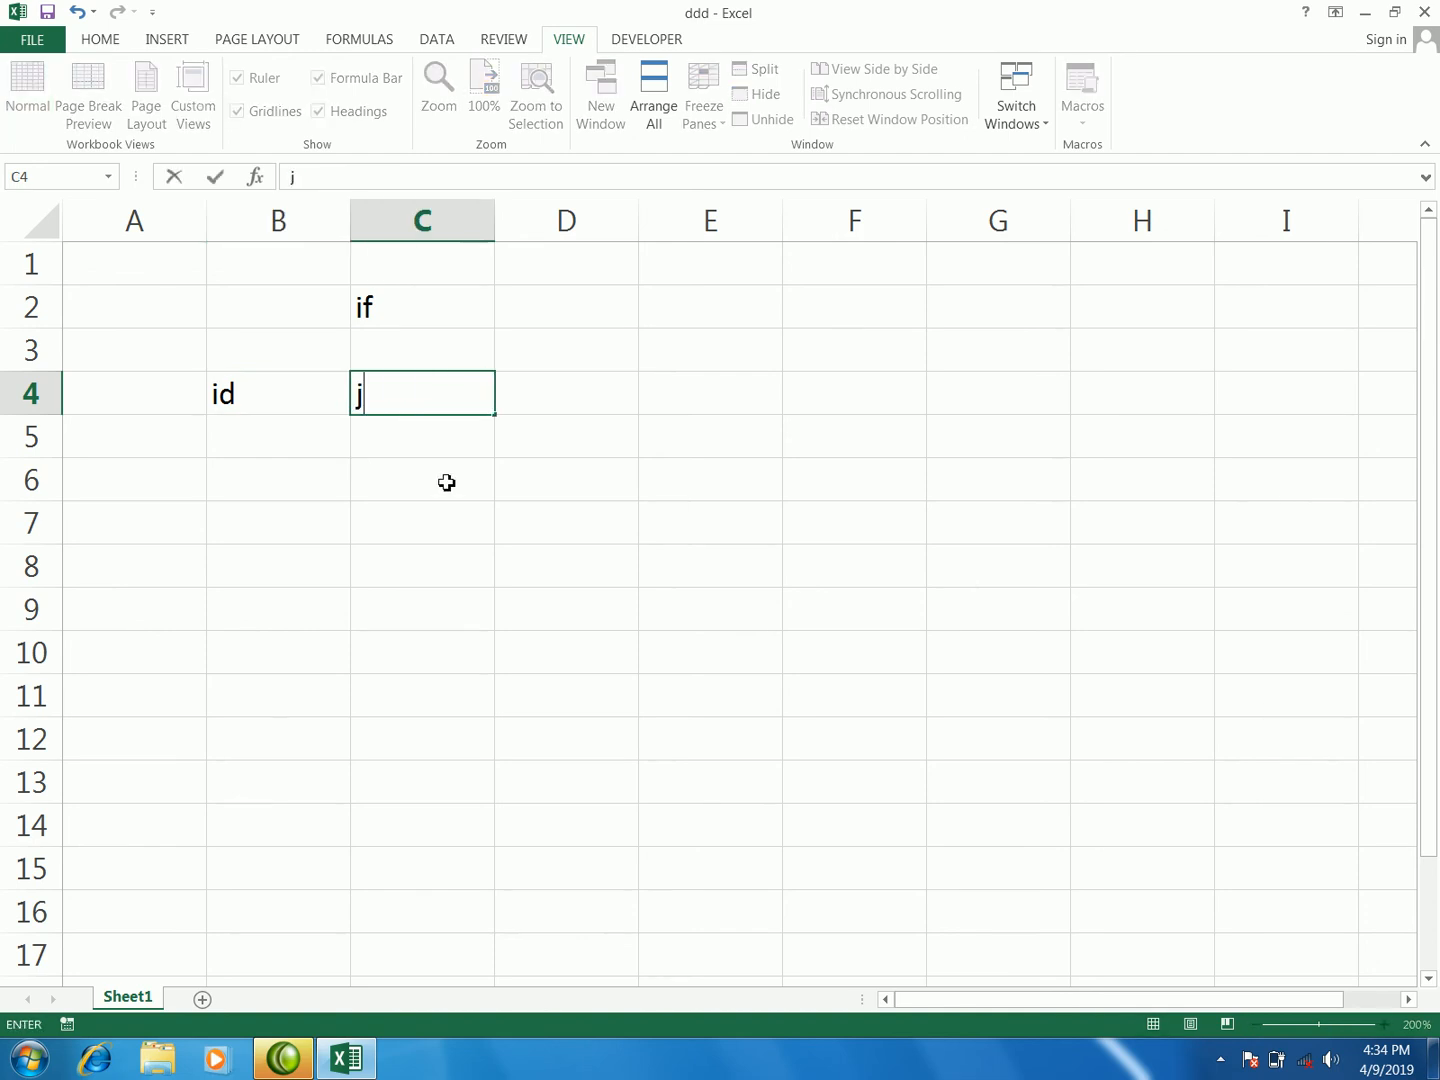
pyautogui.press('BackSpace')
pyautogui.write('name')
pyautogui.click(559, 405)
pyautogui.write('job')
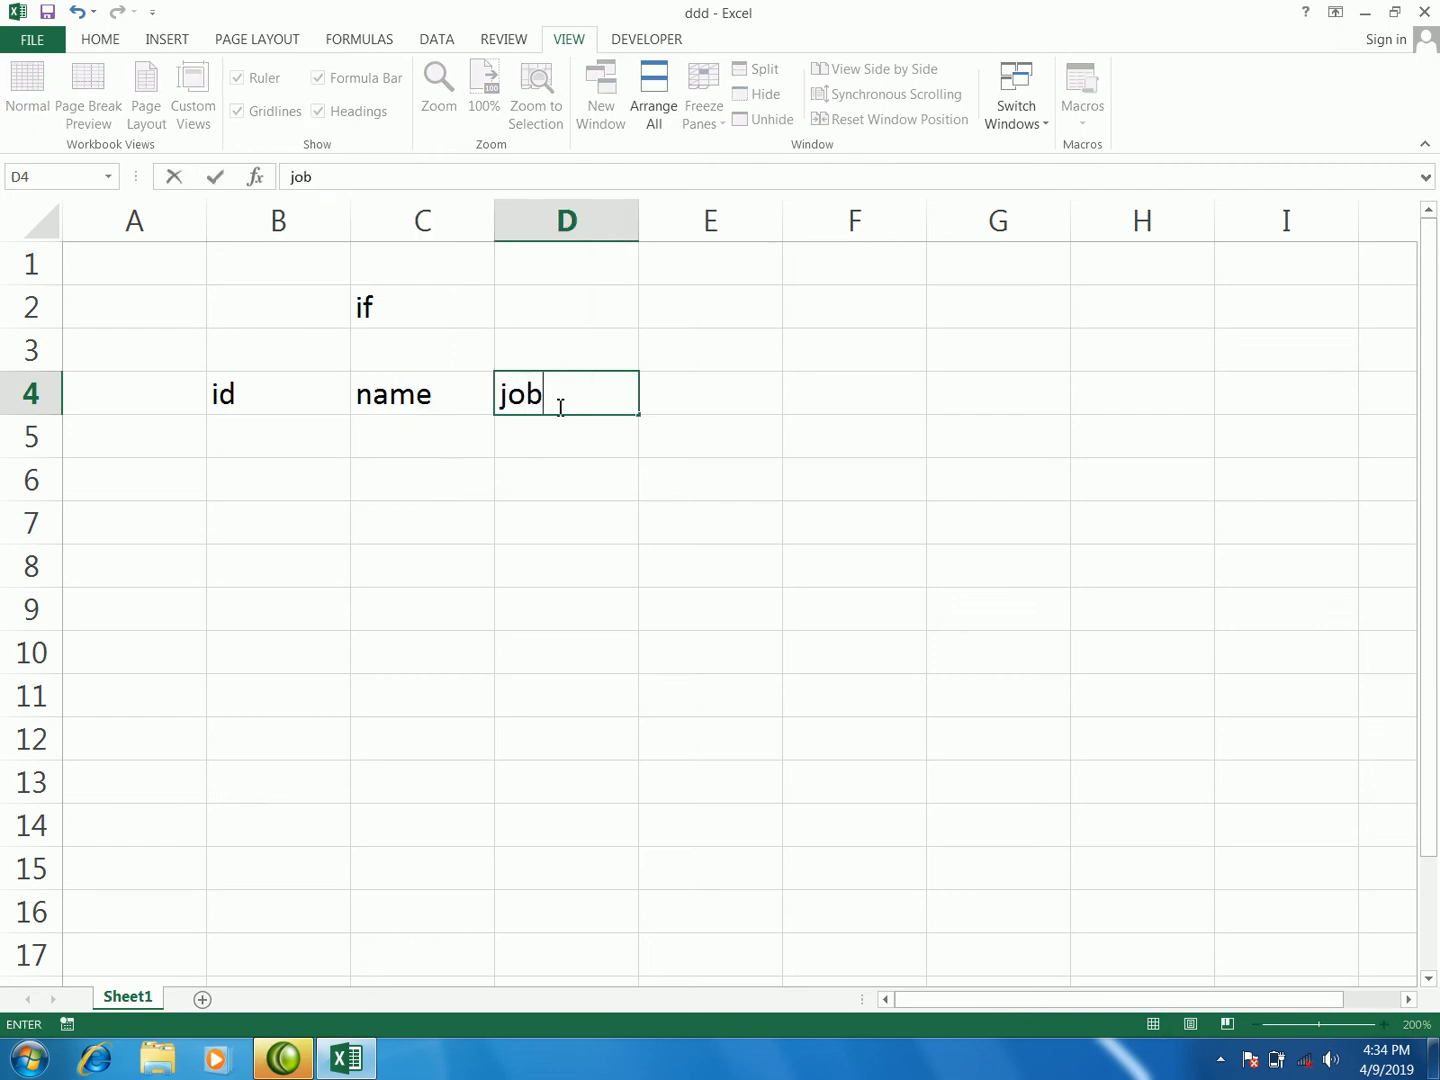
# - Add the headers "B/S", "Extra" and "T/amount" in cells E4 to G4, and widen column G slightly to fit its header
pyautogui.click(669, 402)
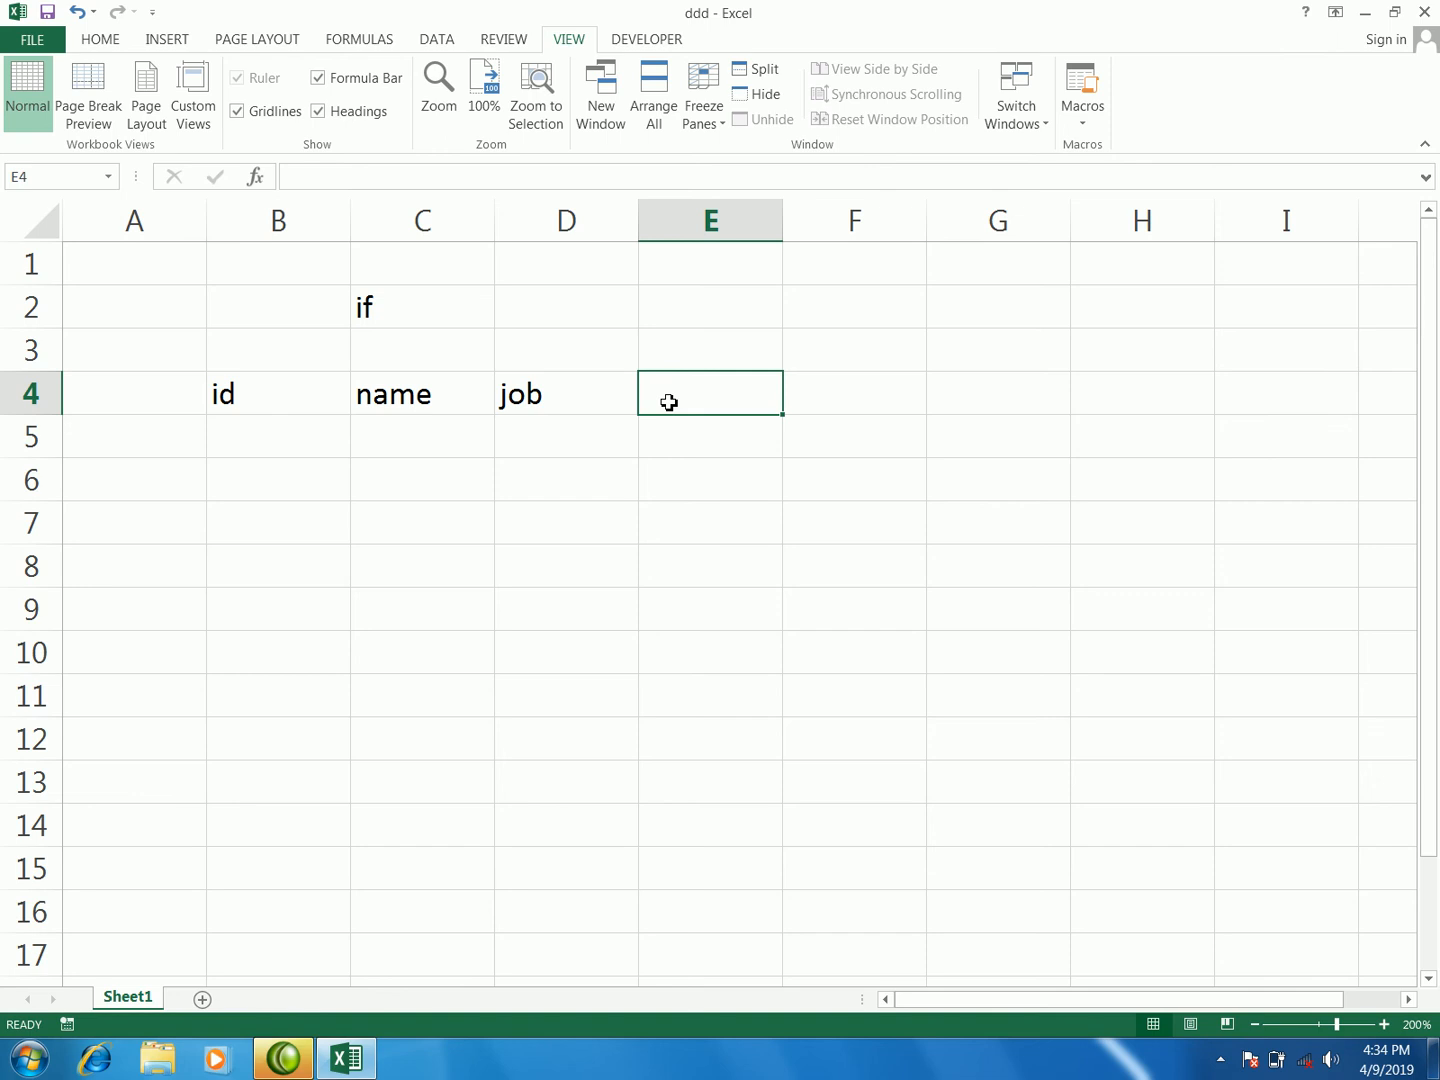
pyautogui.write('B/')
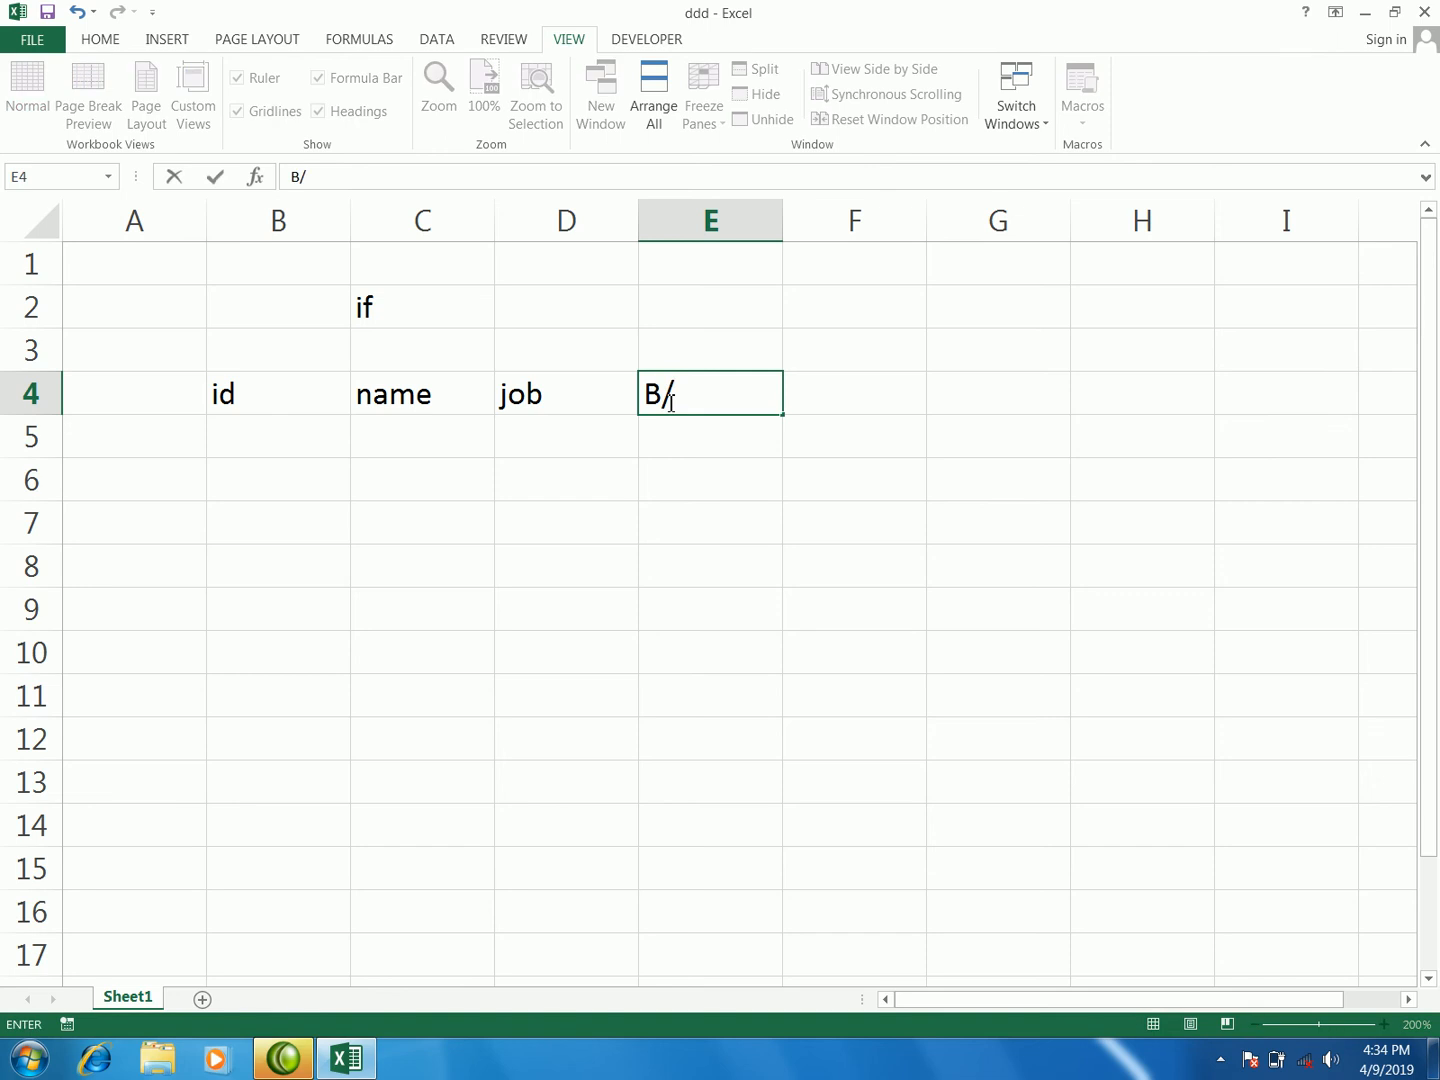
pyautogui.write('S')
pyautogui.press('Tab')
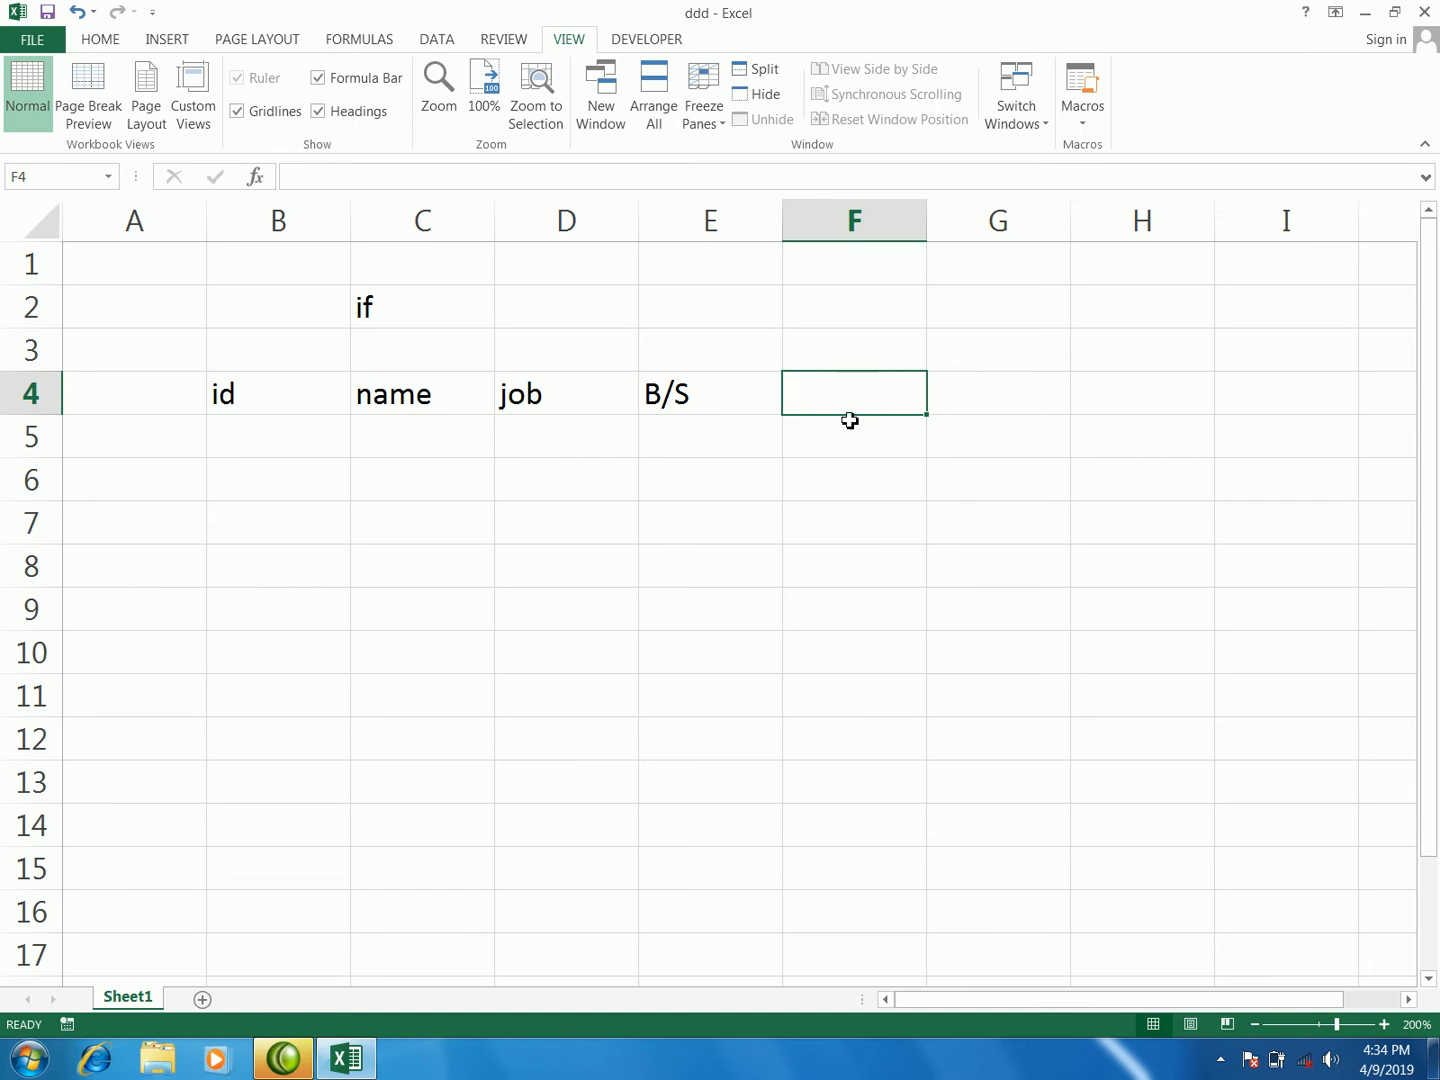
pyautogui.write('E')
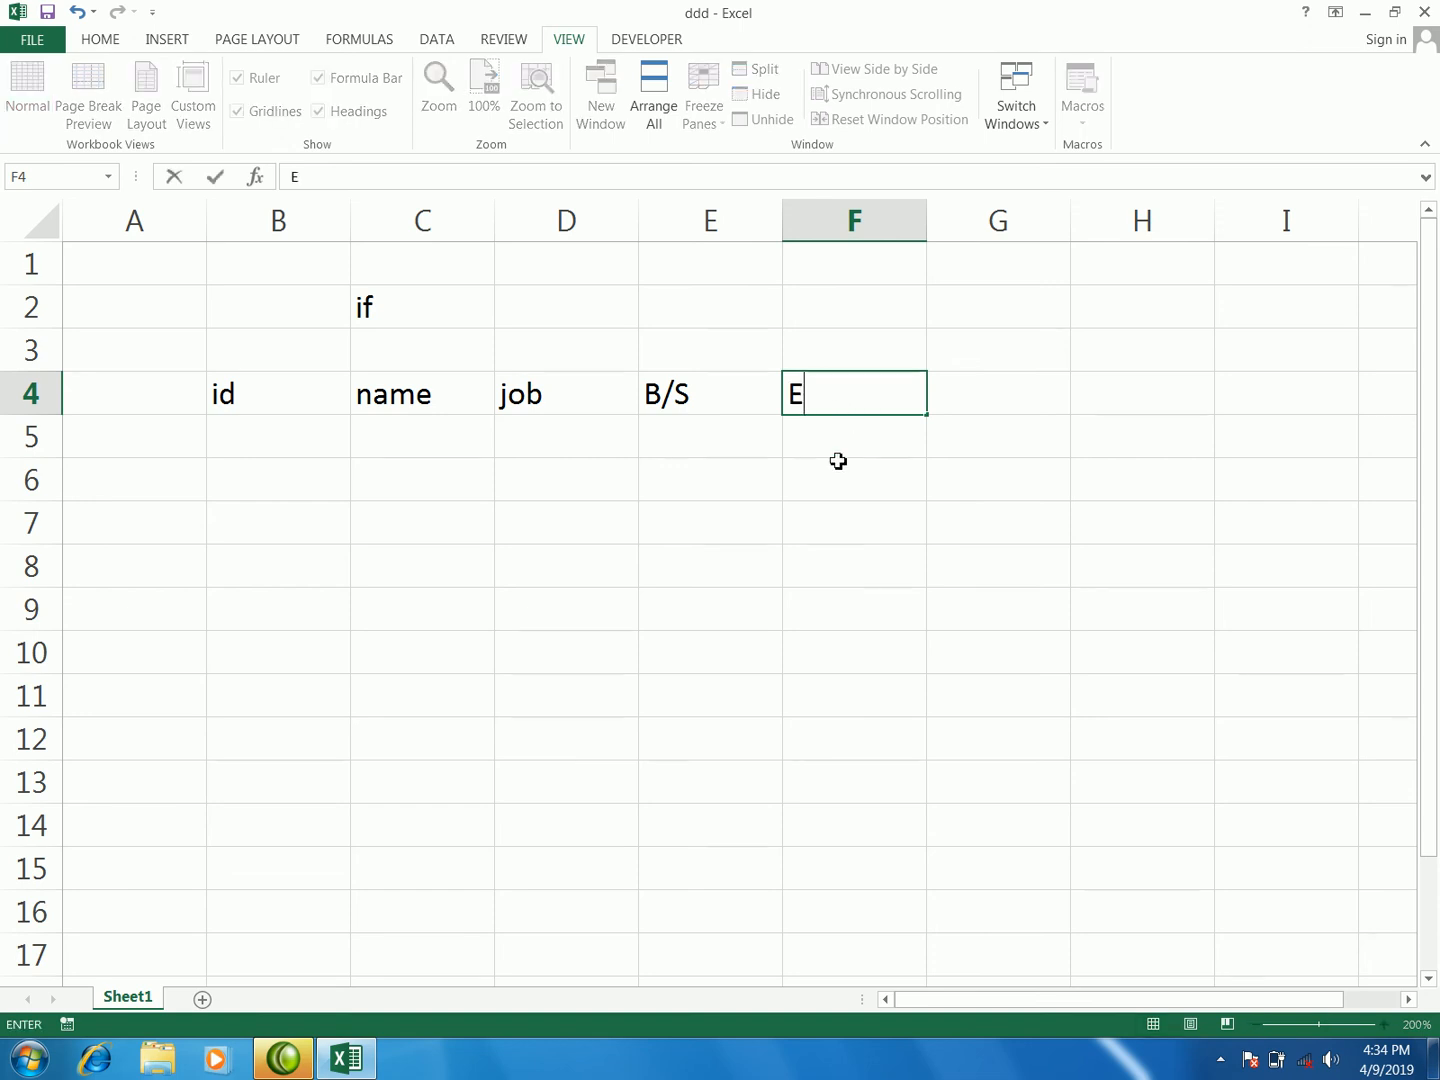
pyautogui.write('xtra')
pyautogui.click(932, 478)
pyautogui.click(949, 387)
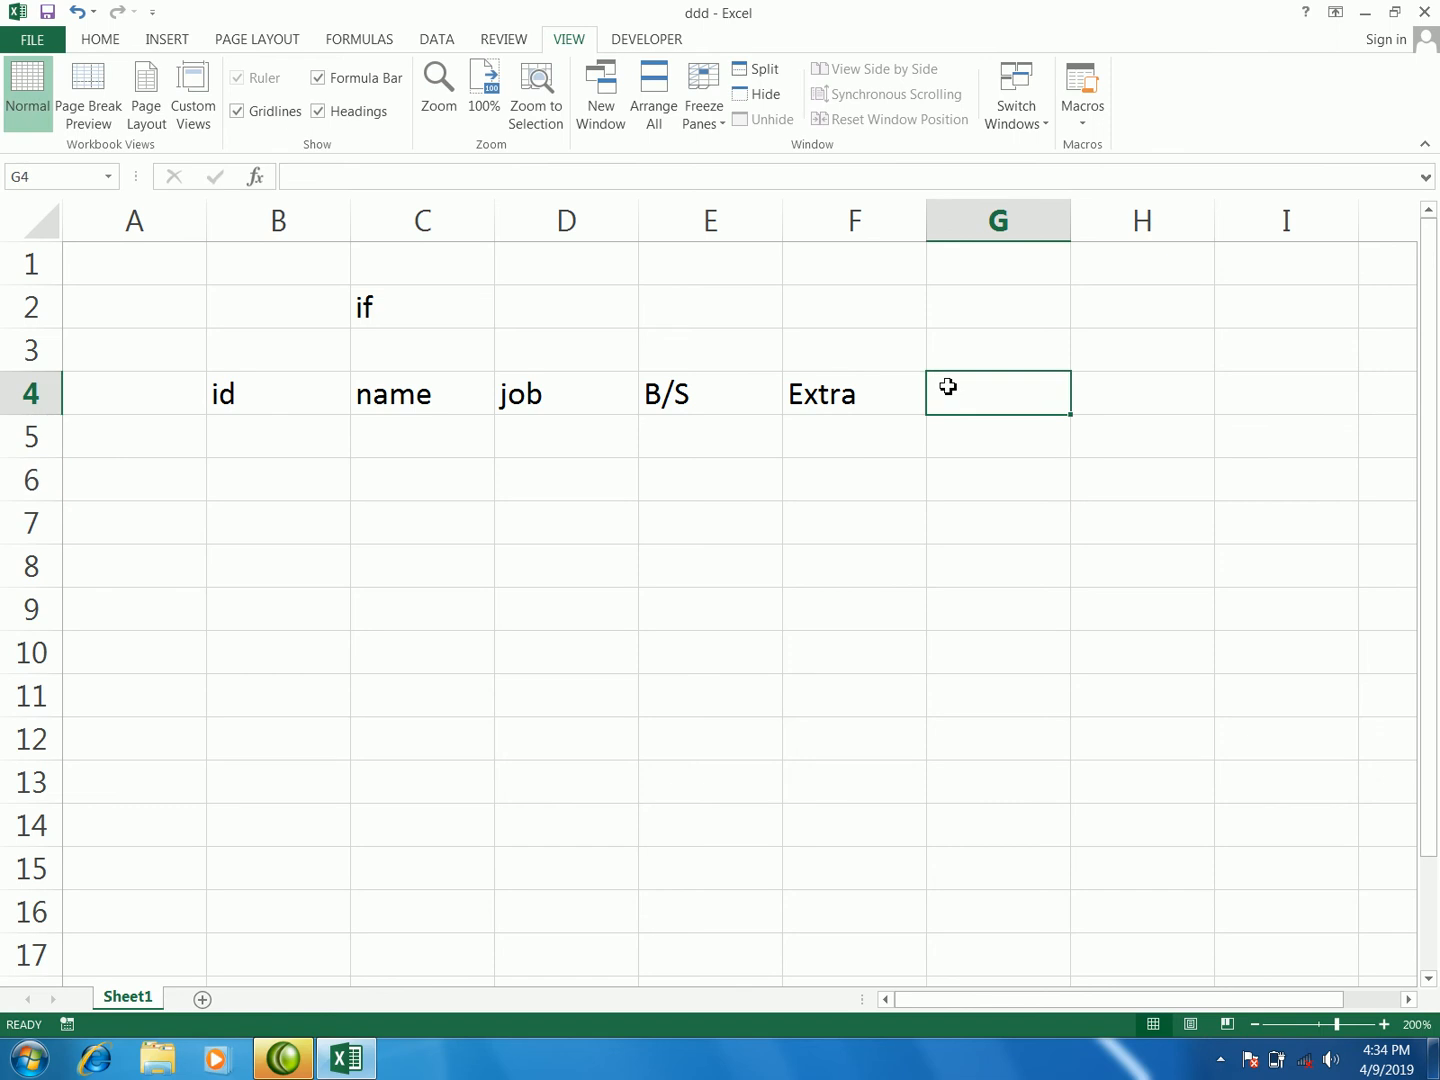
pyautogui.write('T/')
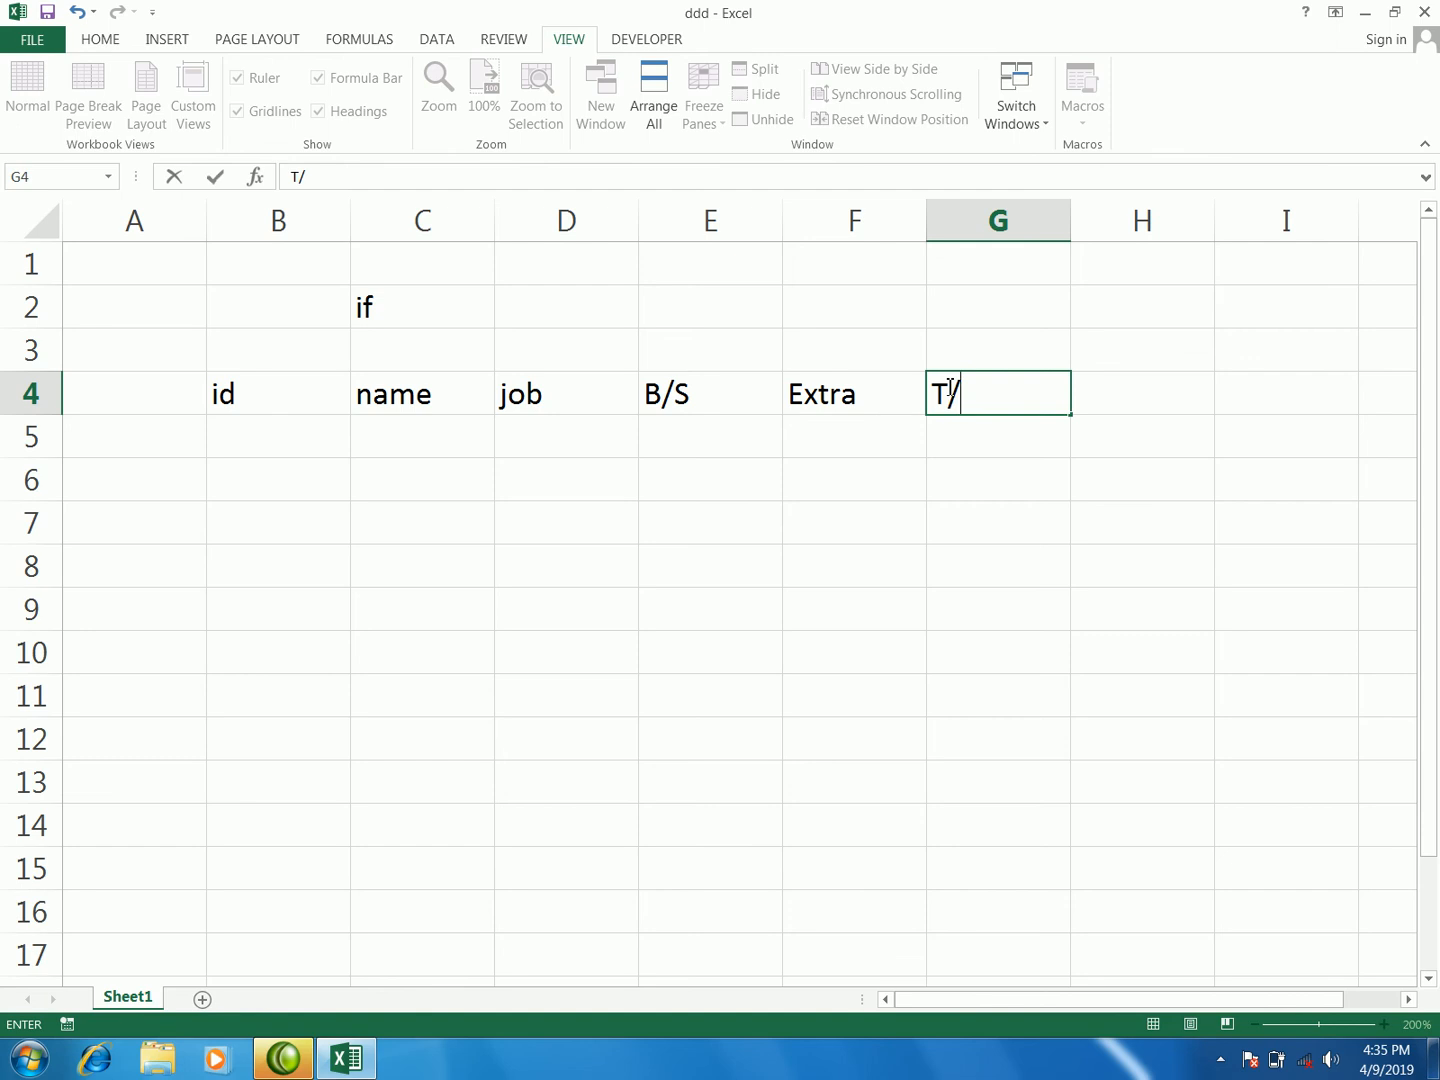
pyautogui.write('amount')
pyautogui.click(1130, 509)
pyautogui.moveTo(1074, 222); pyautogui.dragTo(1078, 222)
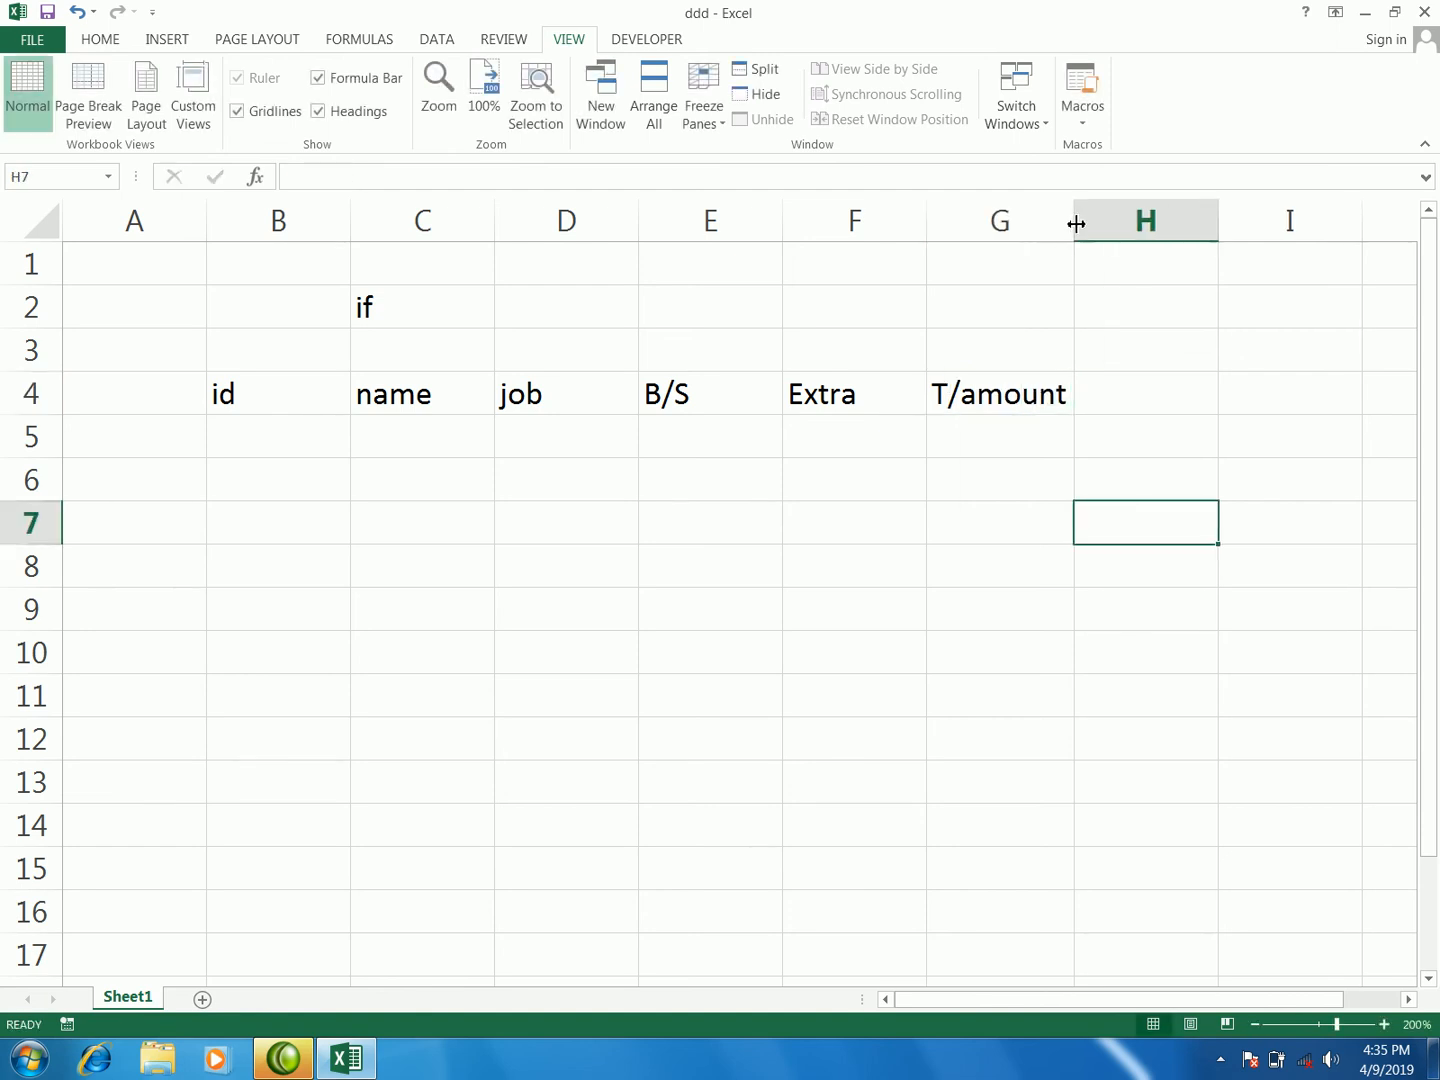
# - Fill the job column cells D5 to D8 with "eng", "dr", "lab" and "eng"
pyautogui.click(336, 452)
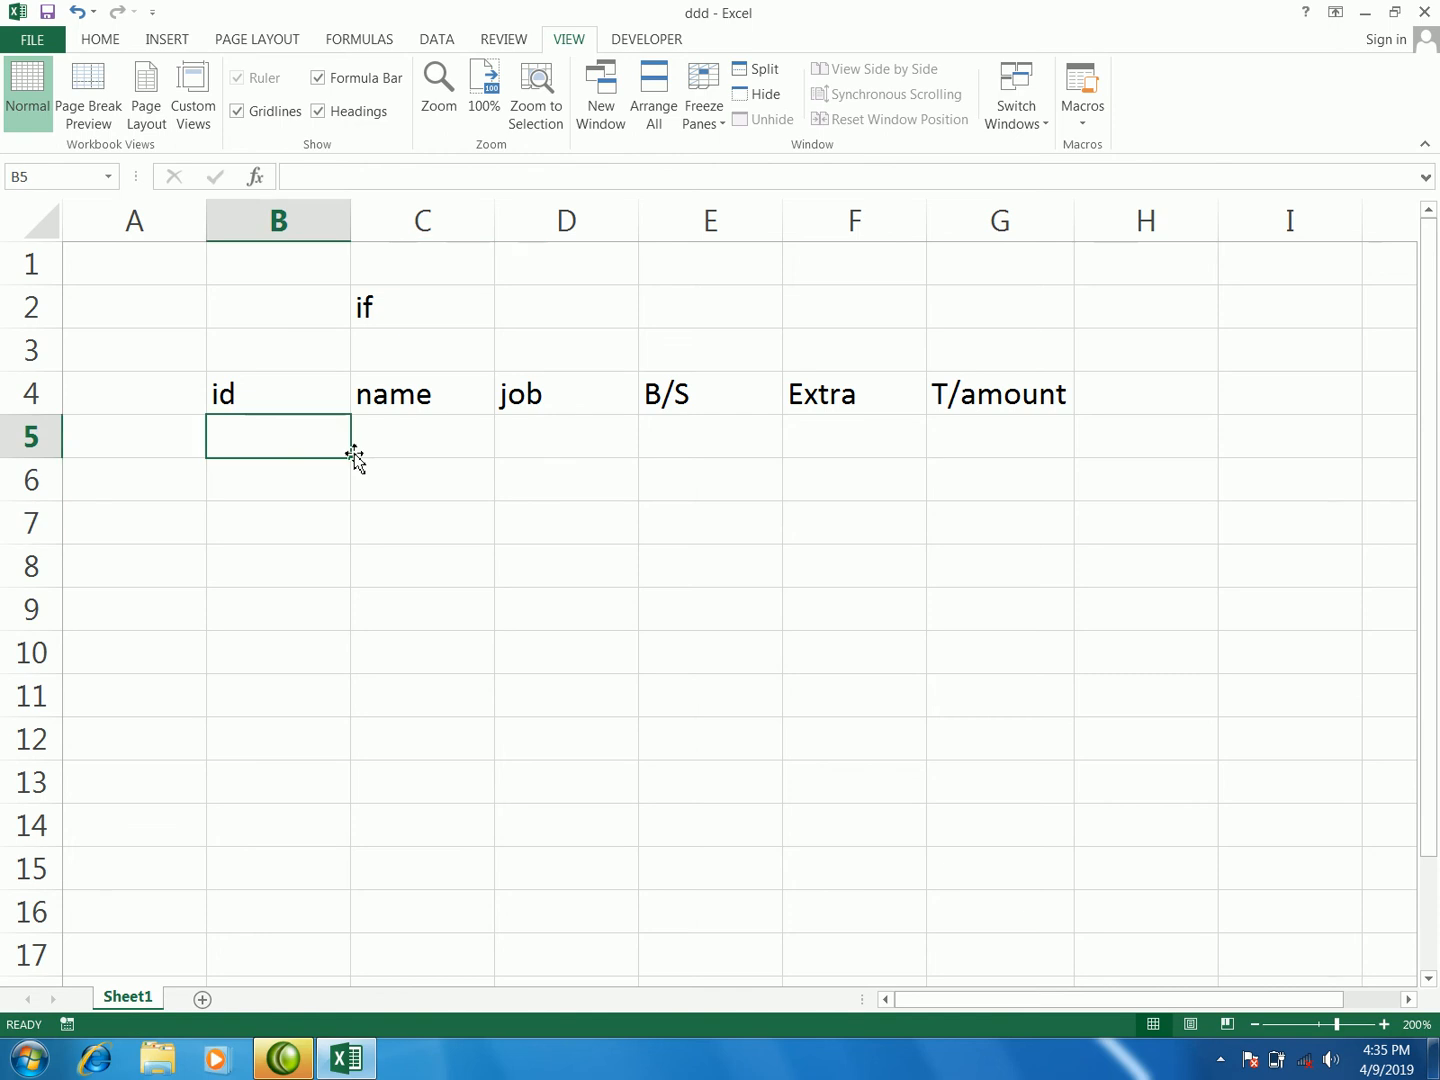
pyautogui.click(405, 451)
pyautogui.click(522, 452)
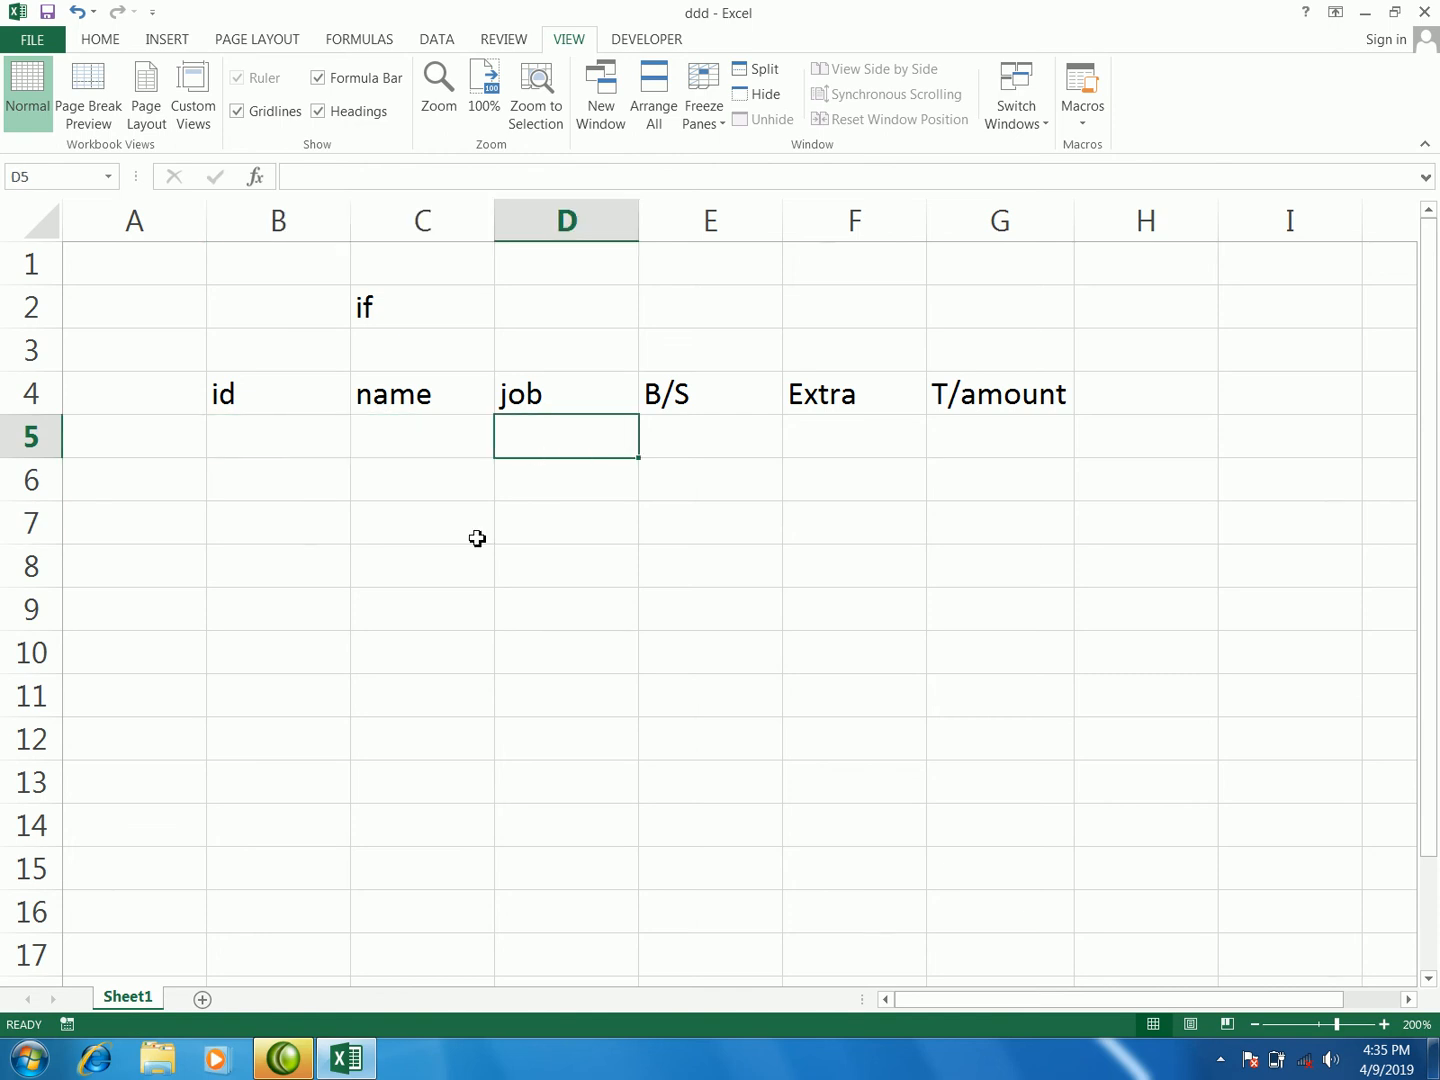
pyautogui.write('enf')
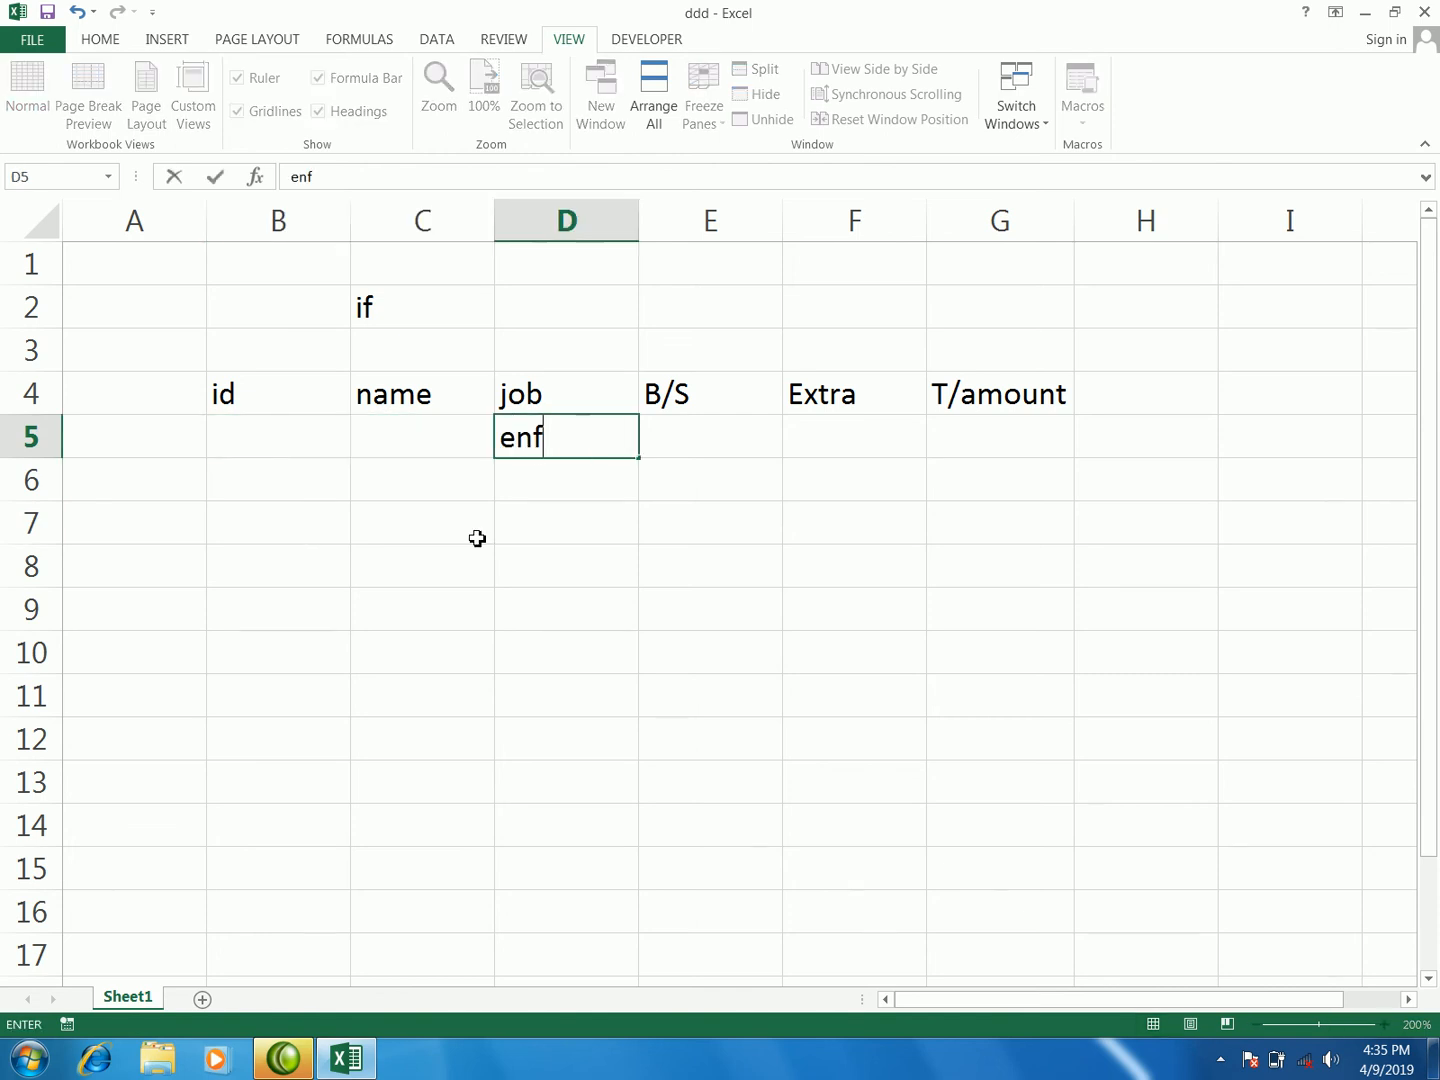
pyautogui.press('BackSpace')
pyautogui.write('g')
pyautogui.press('Return')
pyautogui.write('dr')
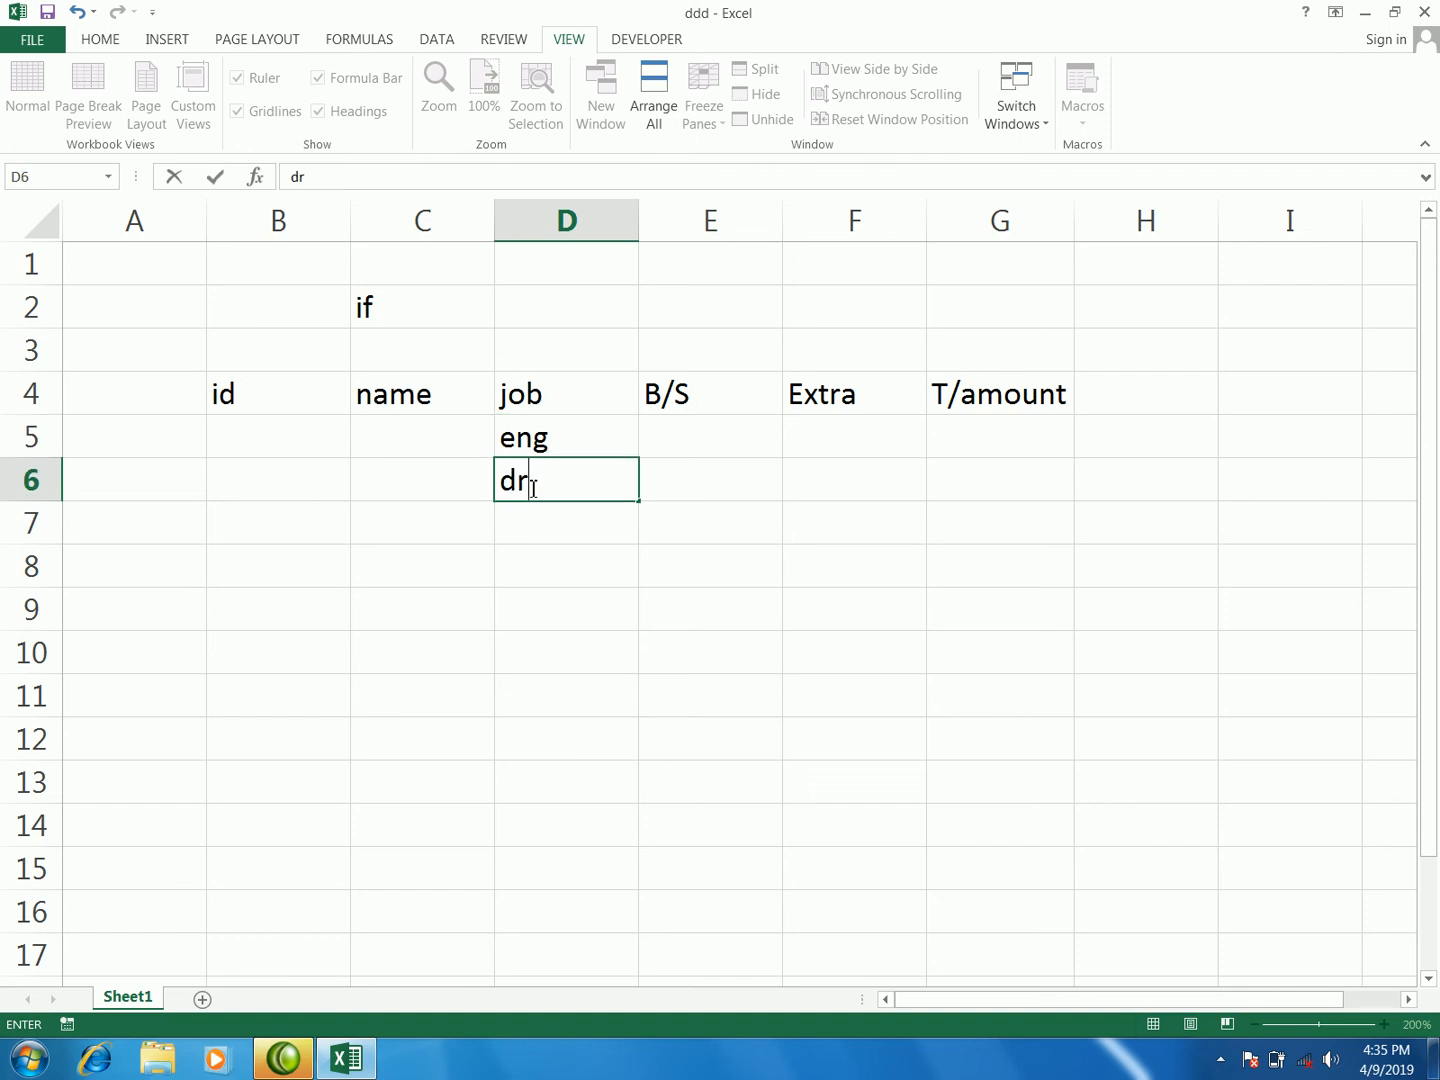
pyautogui.press('Return')
pyautogui.write('lab')
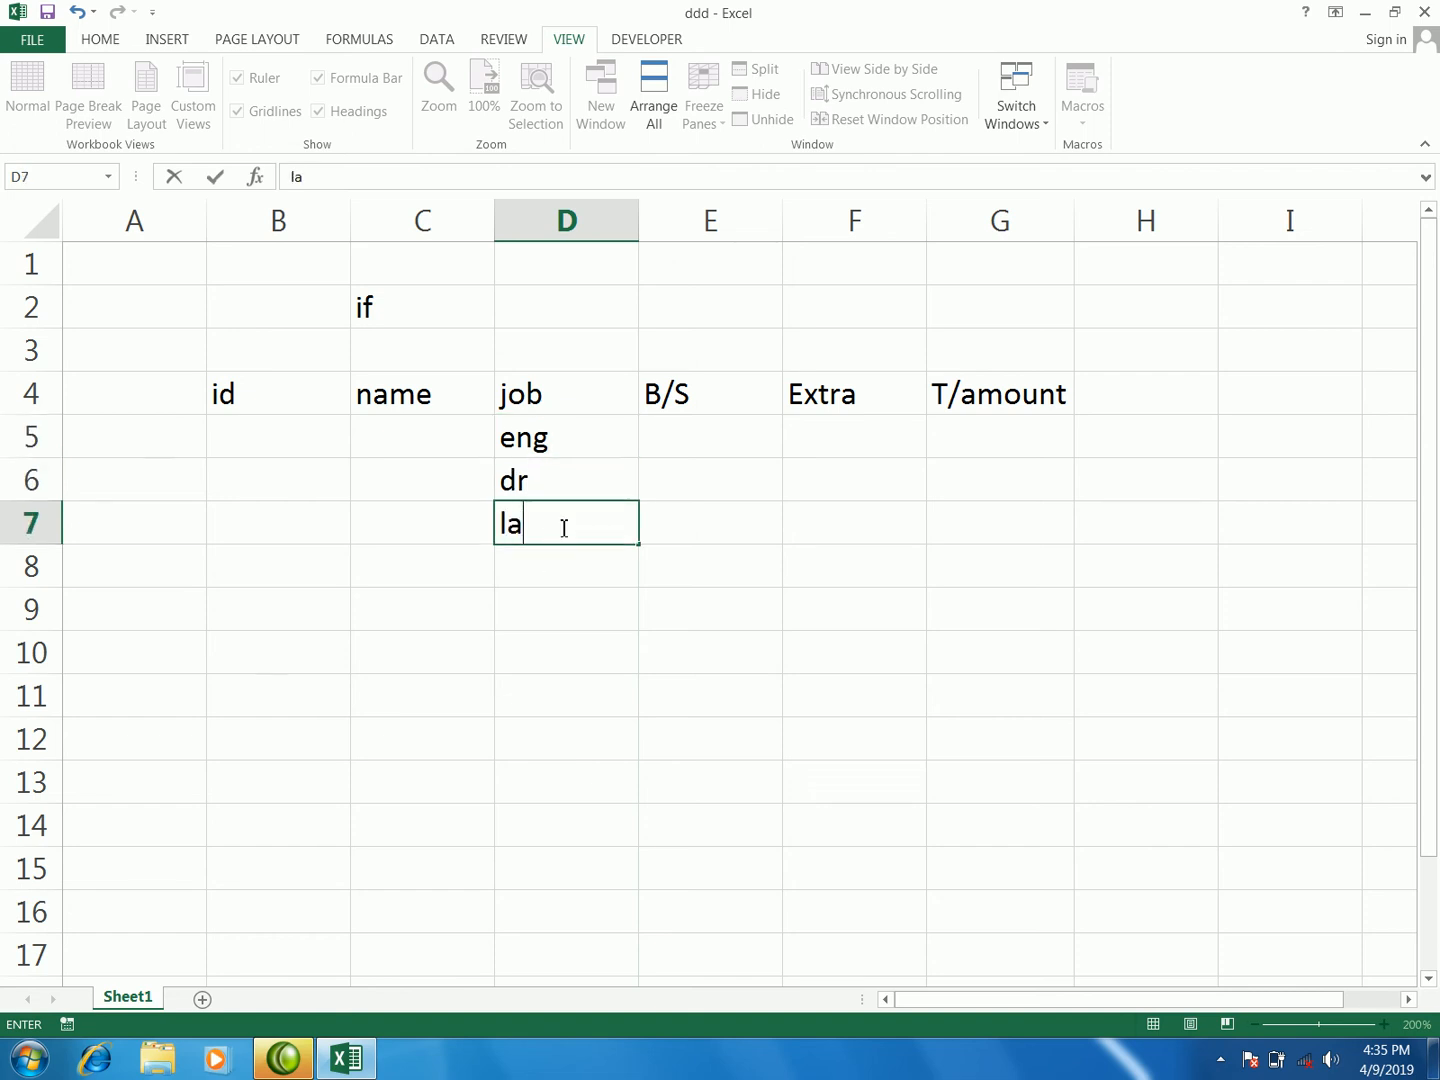
pyautogui.click(559, 566)
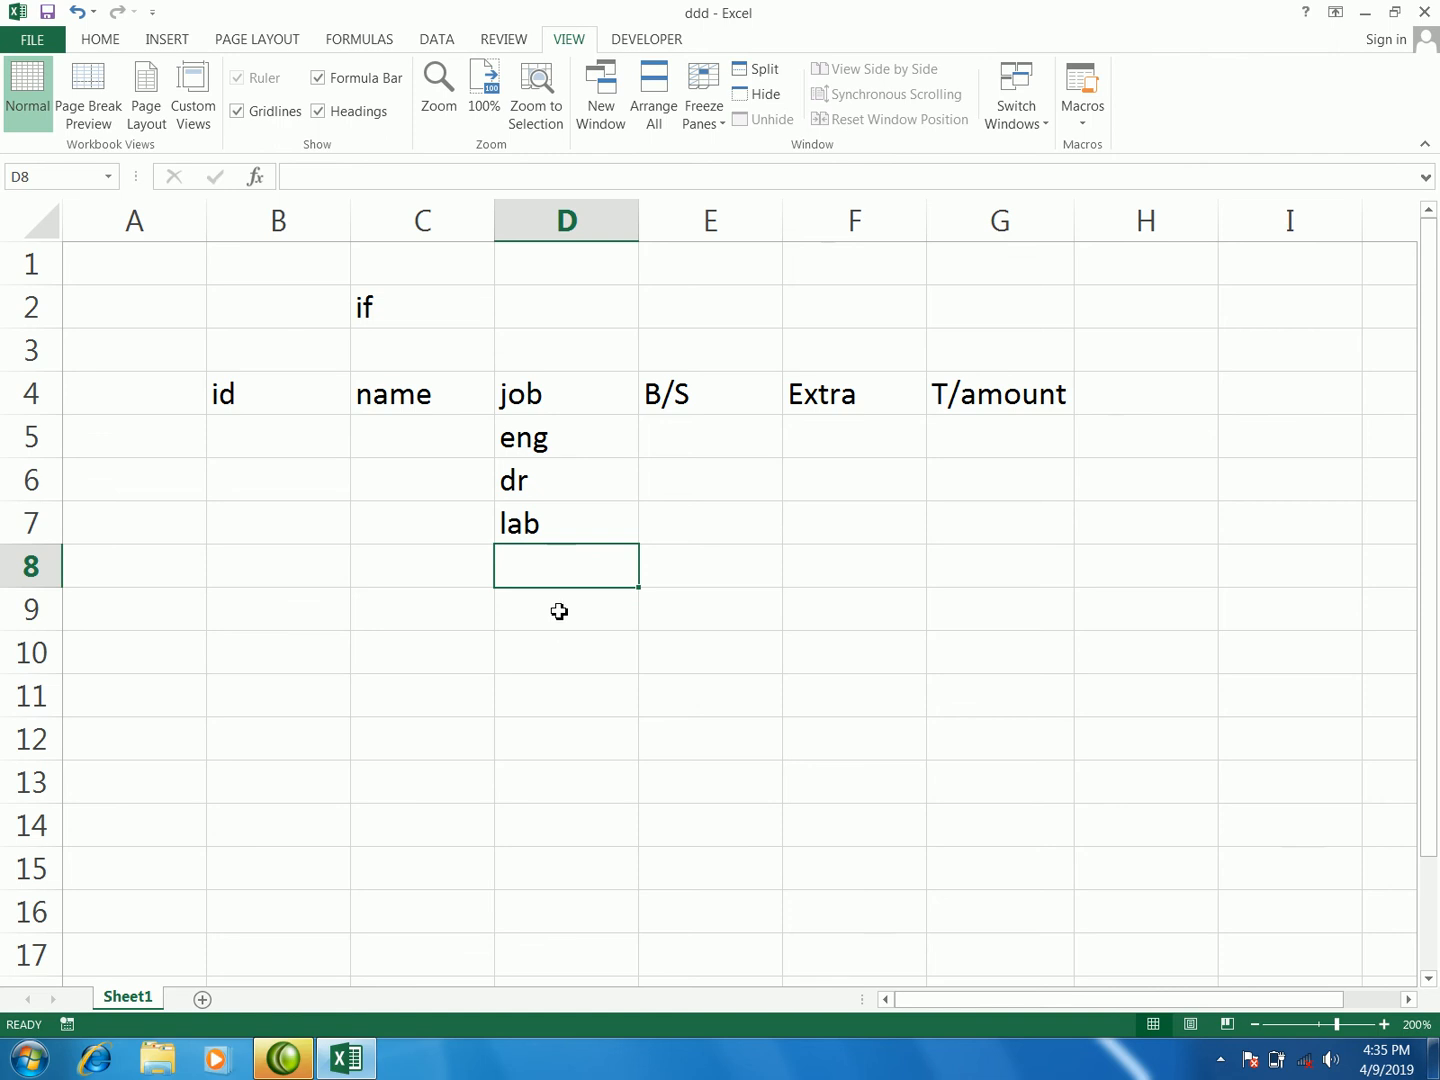
pyautogui.write('eng')
pyautogui.press('Return')
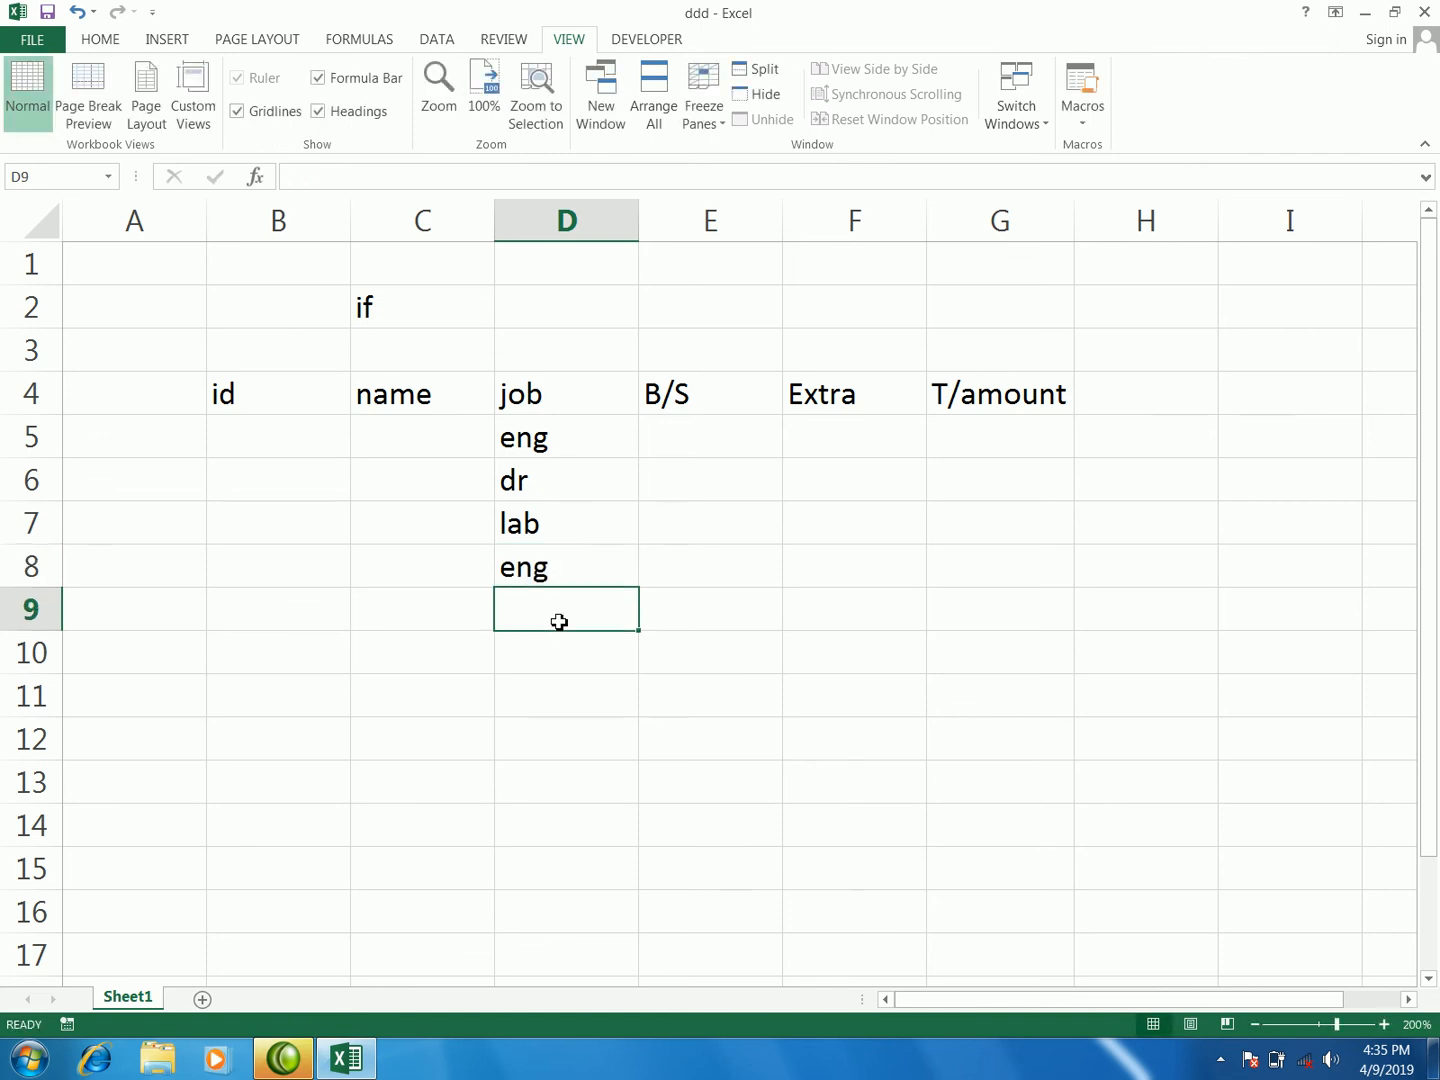
# - Continue the job column in cells D9 to D12 with "lab", "dr", "eng" and "dr"
pyautogui.write('lab')
pyautogui.click(529, 662)
pyautogui.write('dr')
pyautogui.click(534, 697)
pyautogui.write('eng')
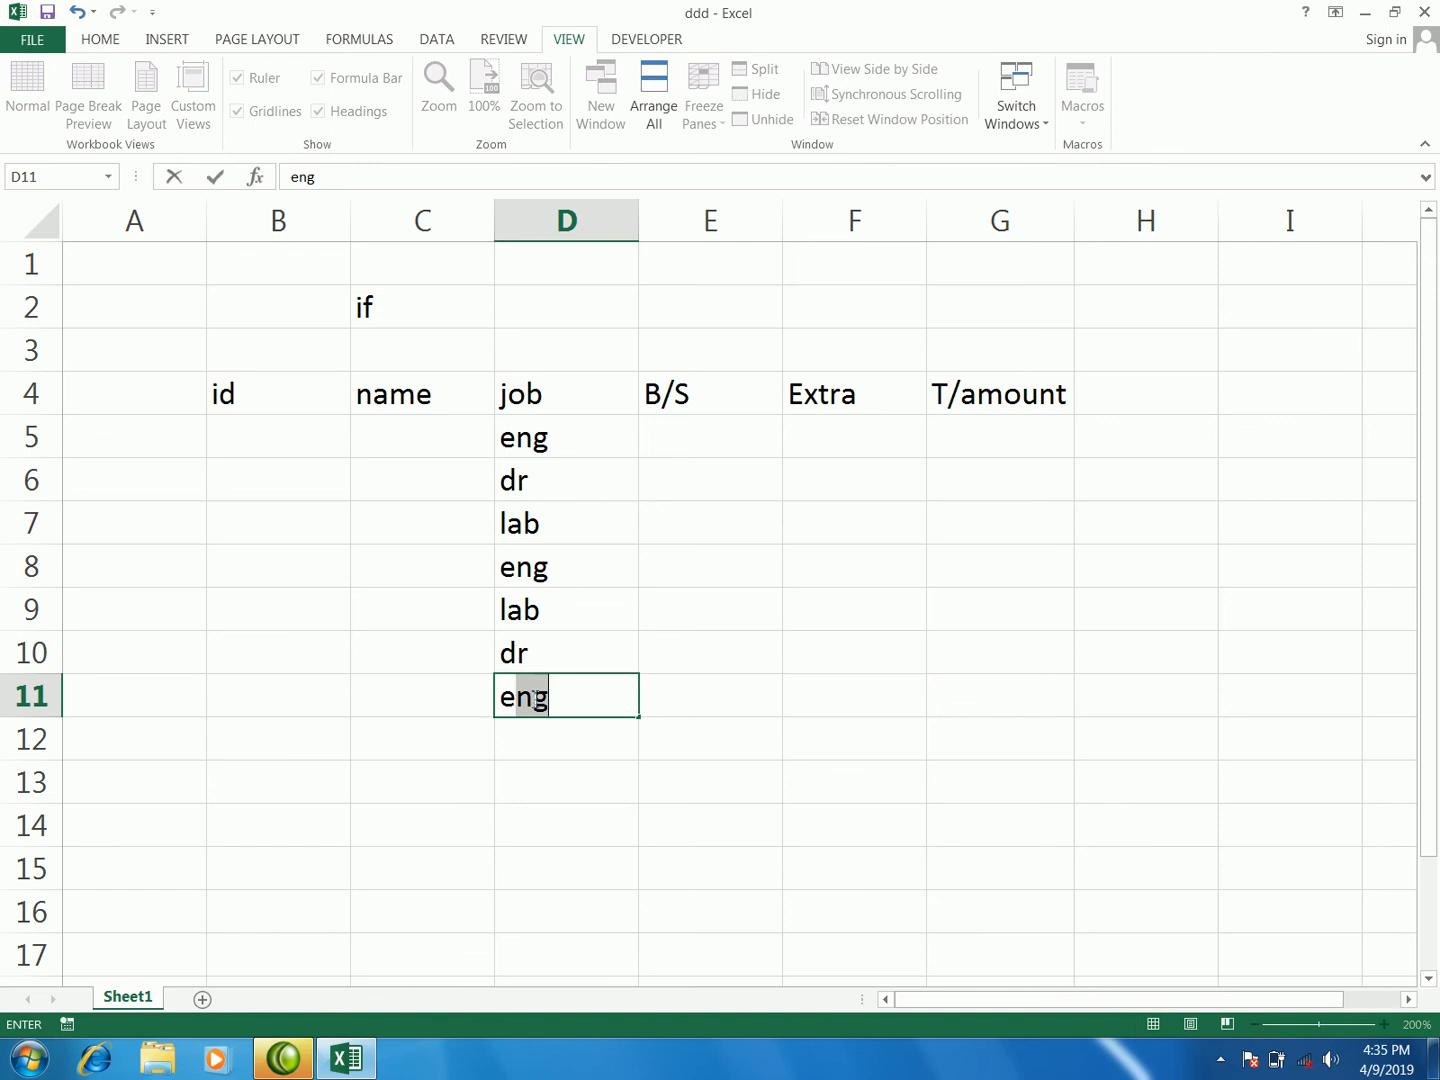
pyautogui.click(537, 748)
pyautogui.write('dr')
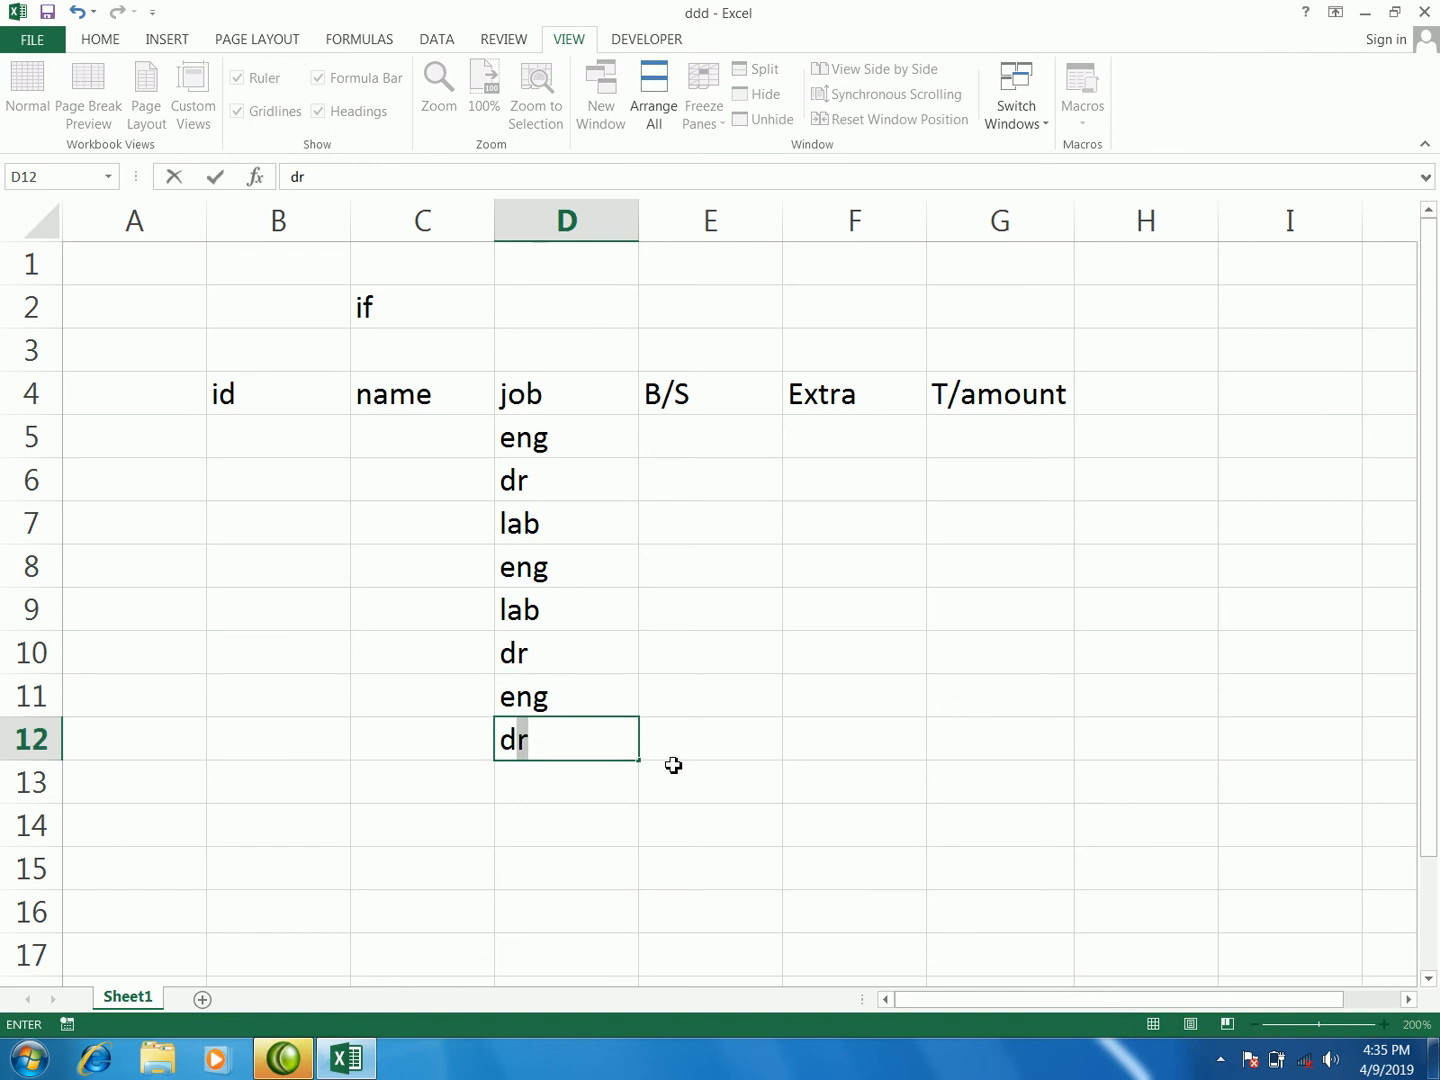
pyautogui.click(707, 452)
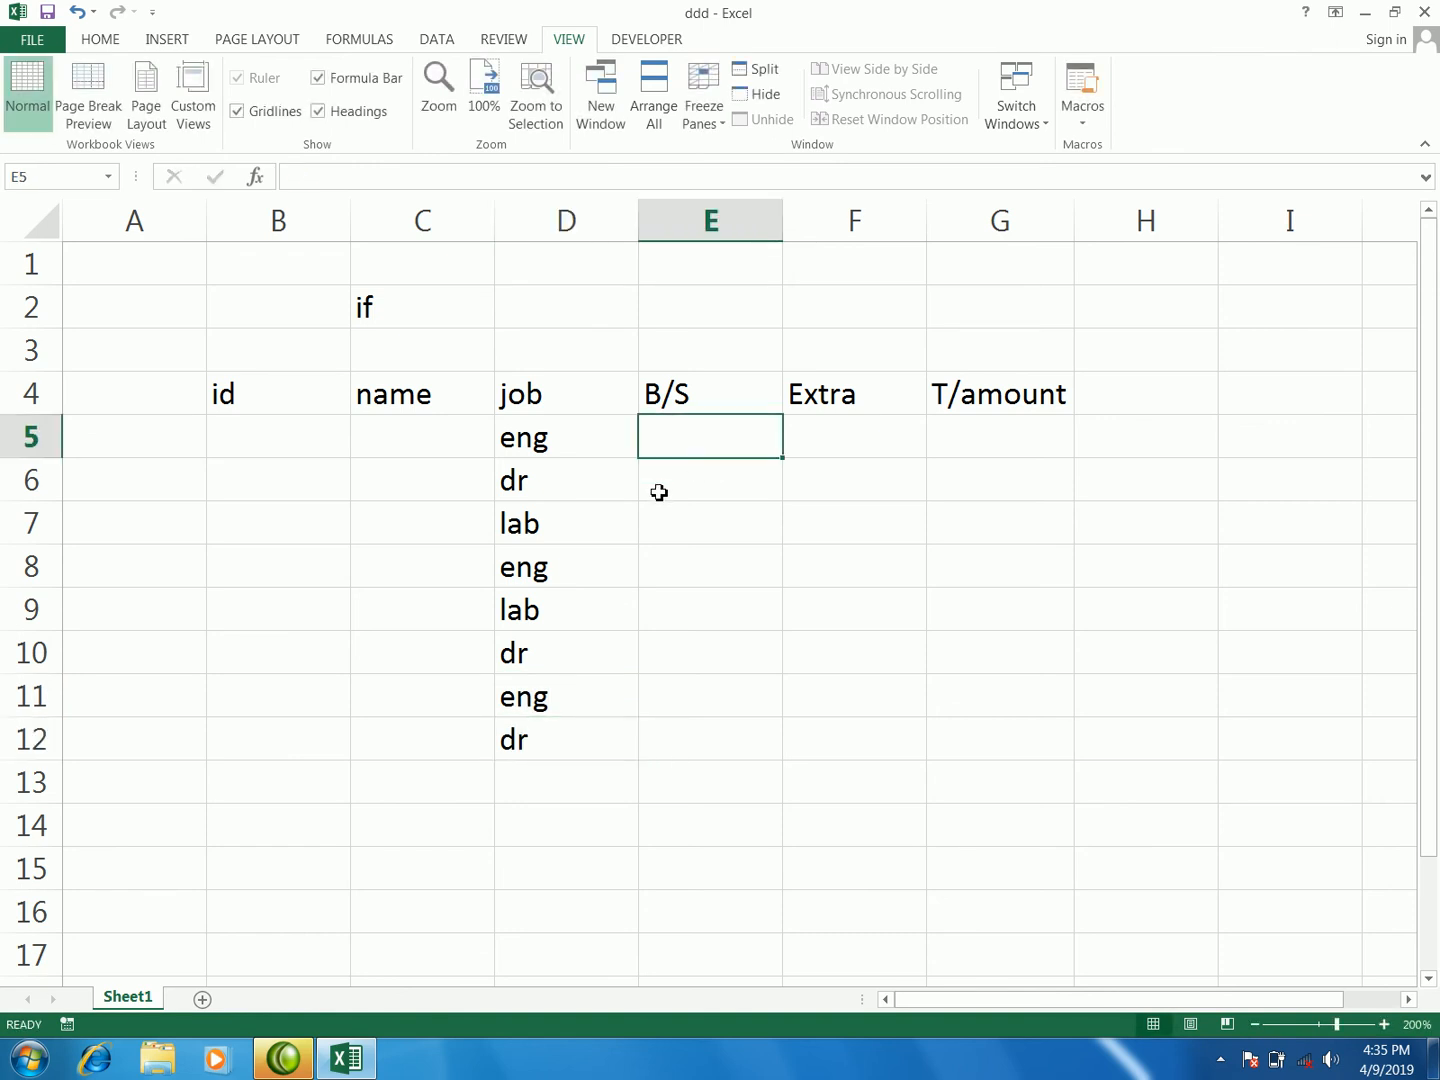
# - Fill the B/S column cells E5 to E8 with 10000, 4000, 3000 and 11000
pyautogui.write('10000')
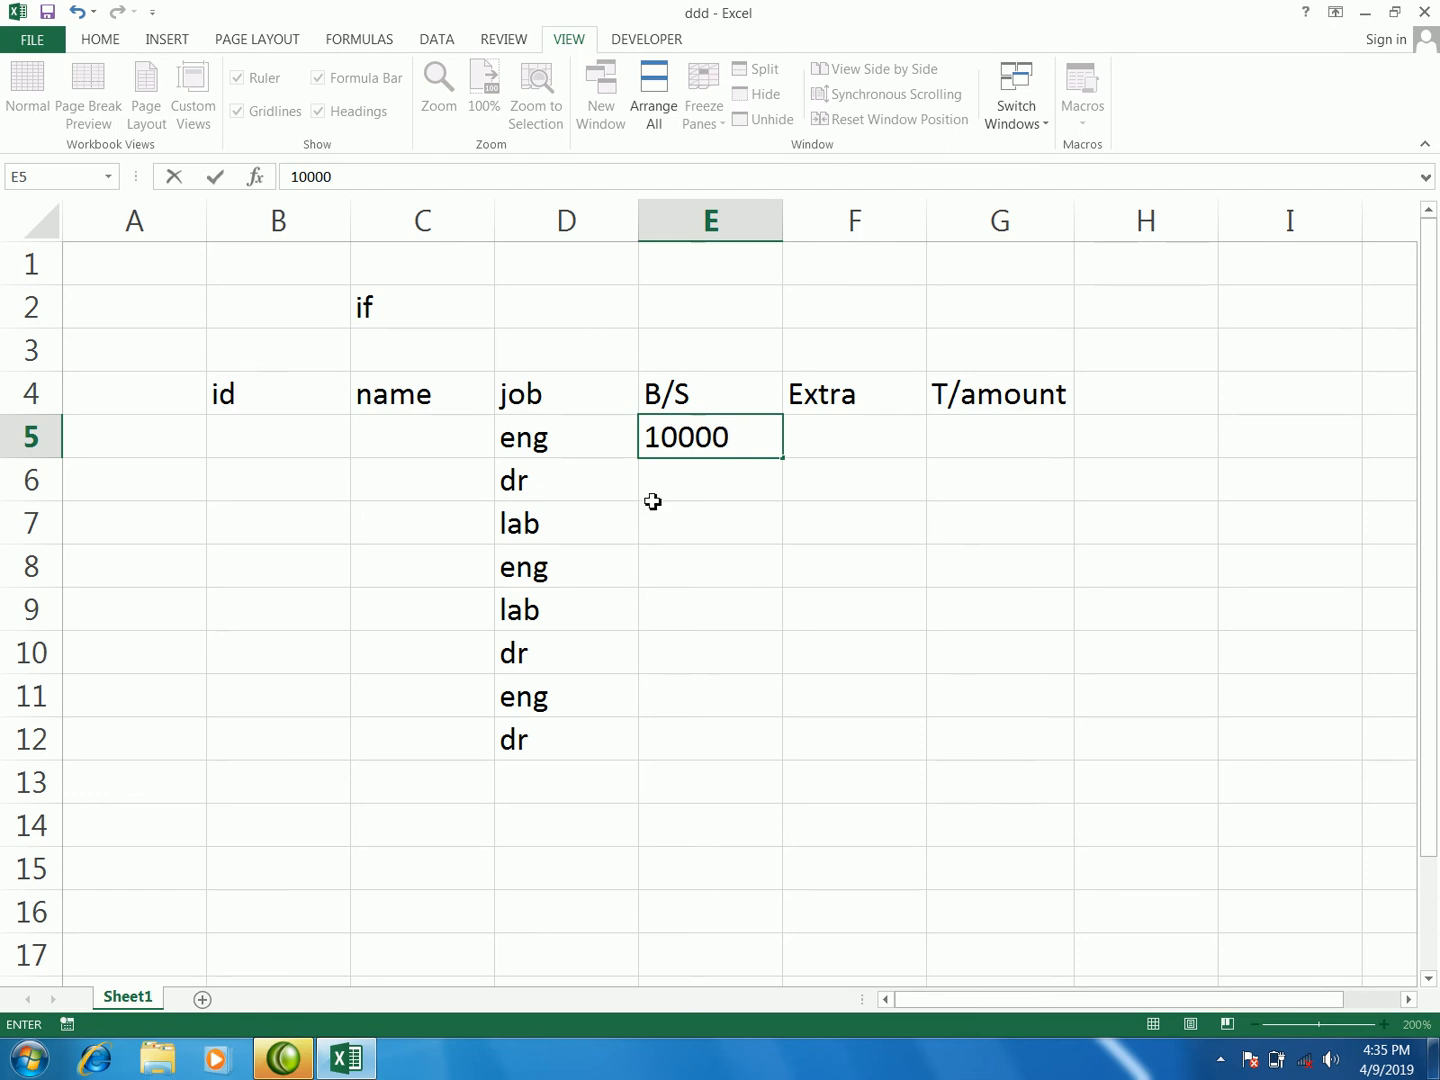
pyautogui.click(654, 493)
pyautogui.write('4000')
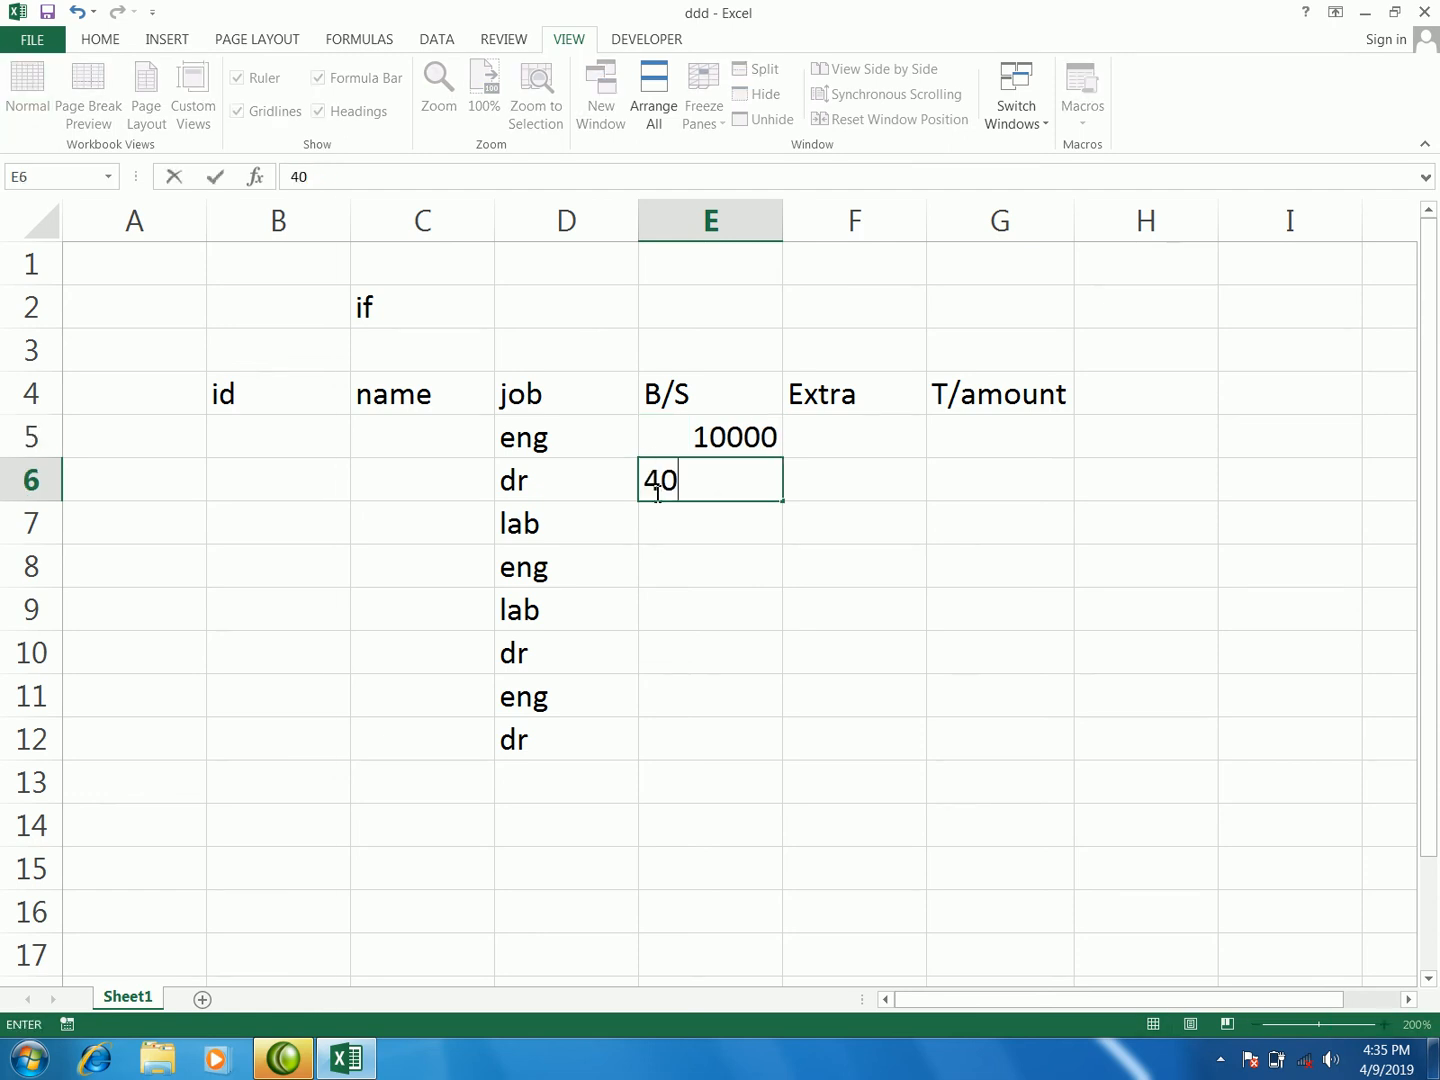
pyautogui.click(684, 519)
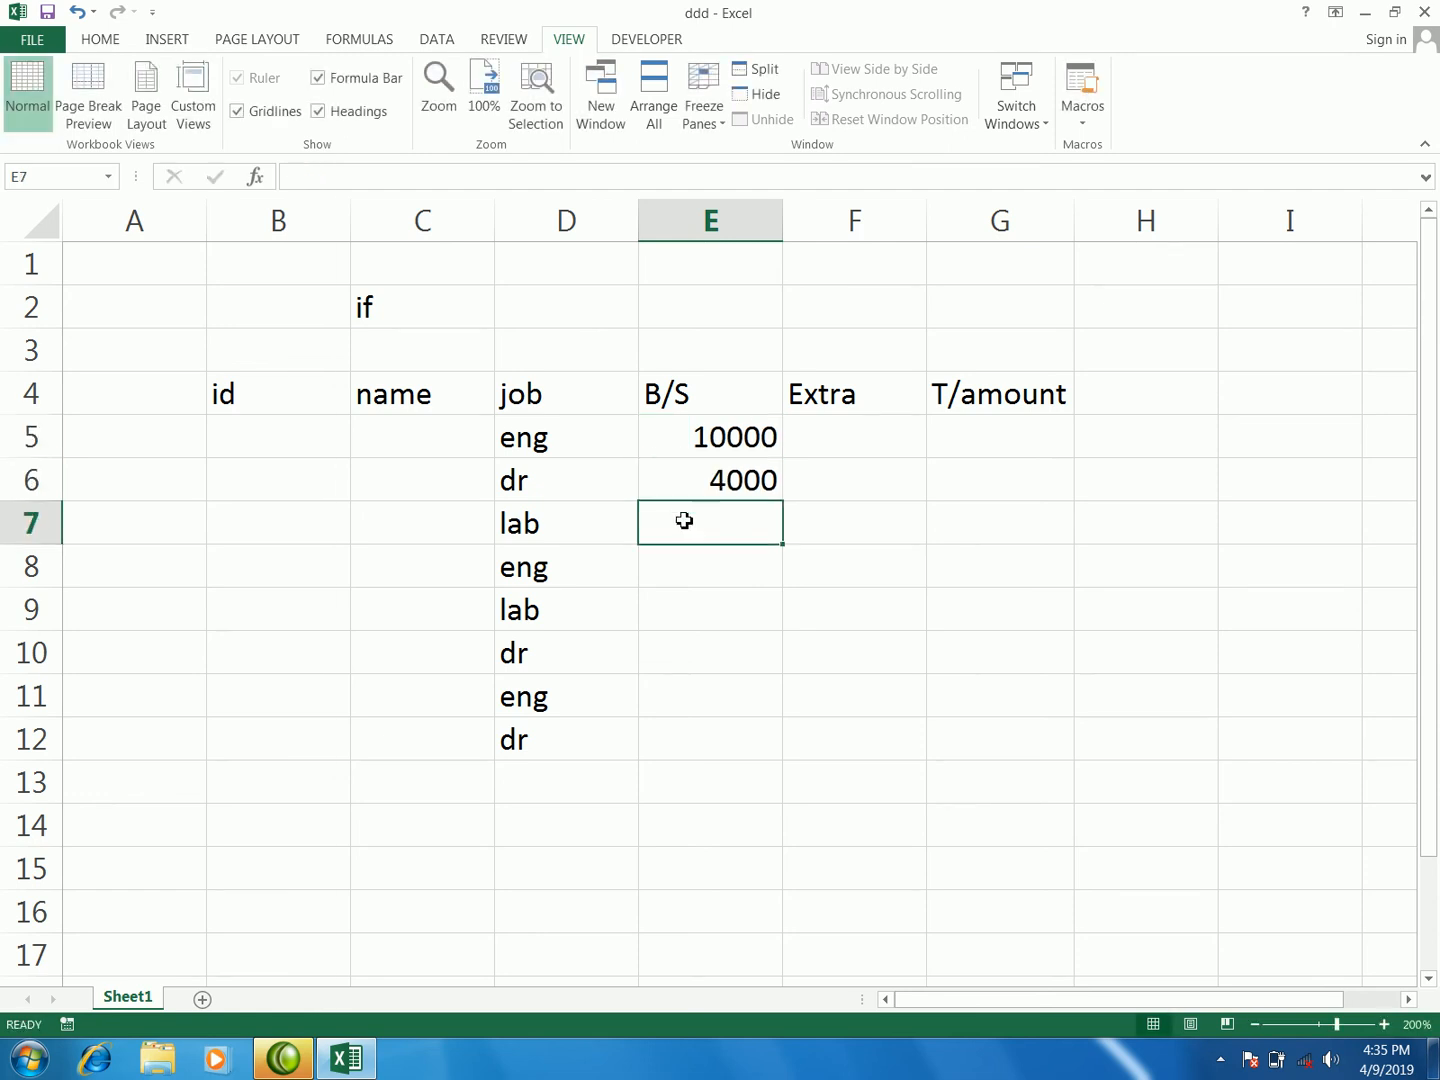
pyautogui.write('3000')
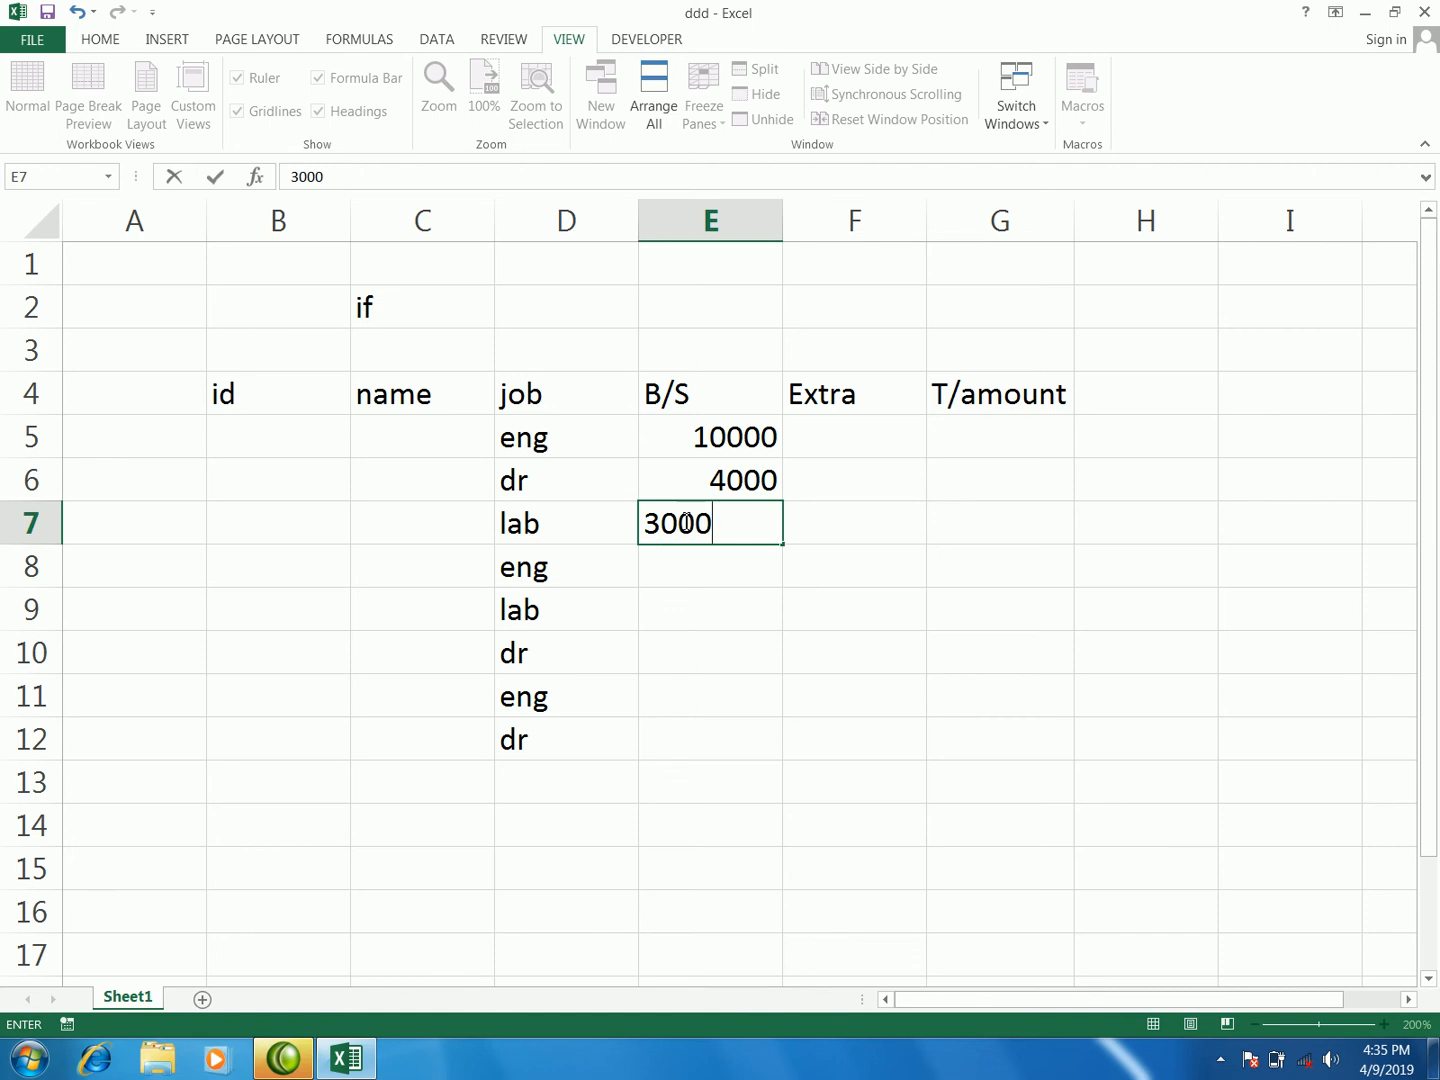
pyautogui.click(689, 562)
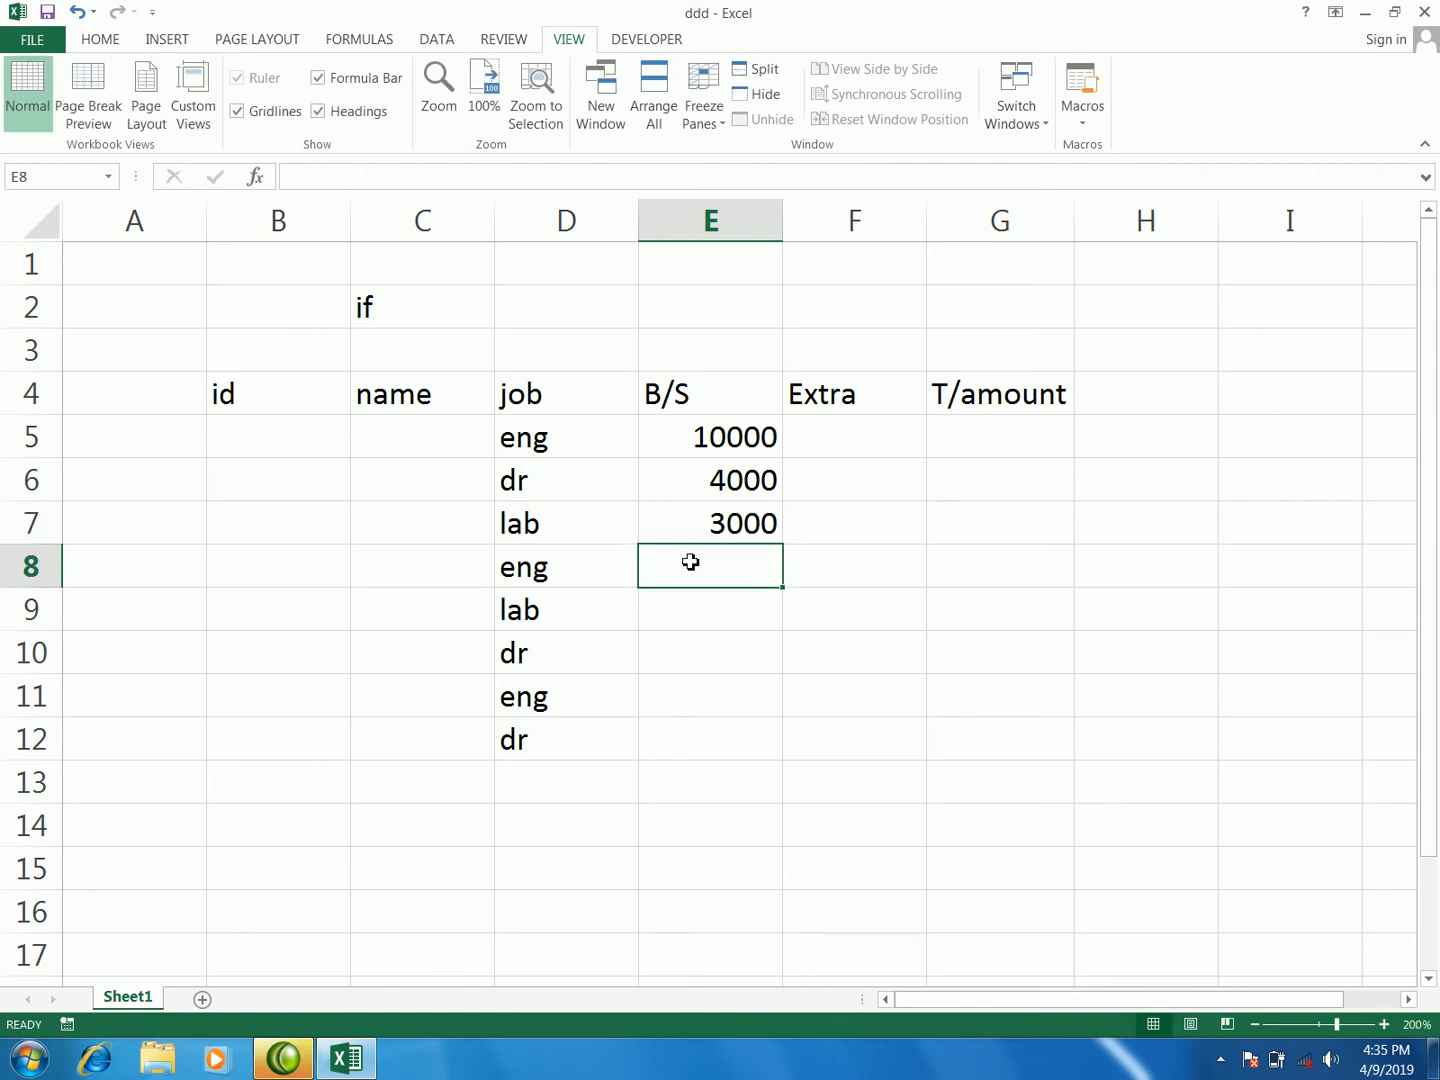
pyautogui.write('1100')
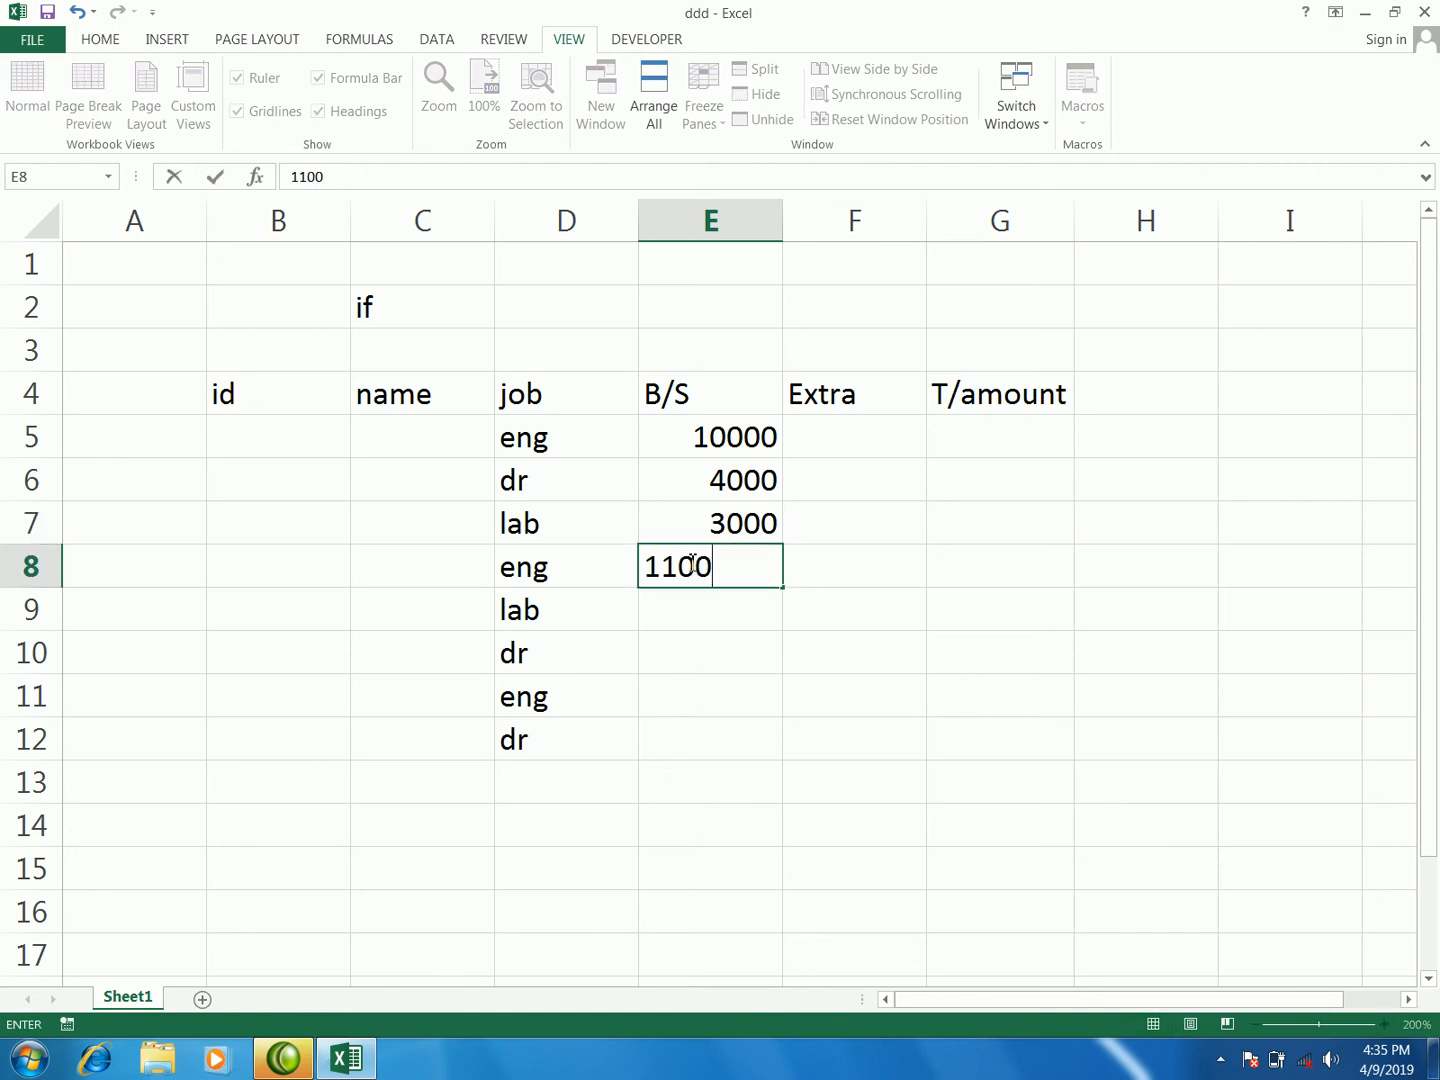
pyautogui.write('0')
# - Continue the B/S column in cells E9 to E12 with 2000, 5000, 12000 and 6000
pyautogui.click(701, 618)
pyautogui.write('2000')
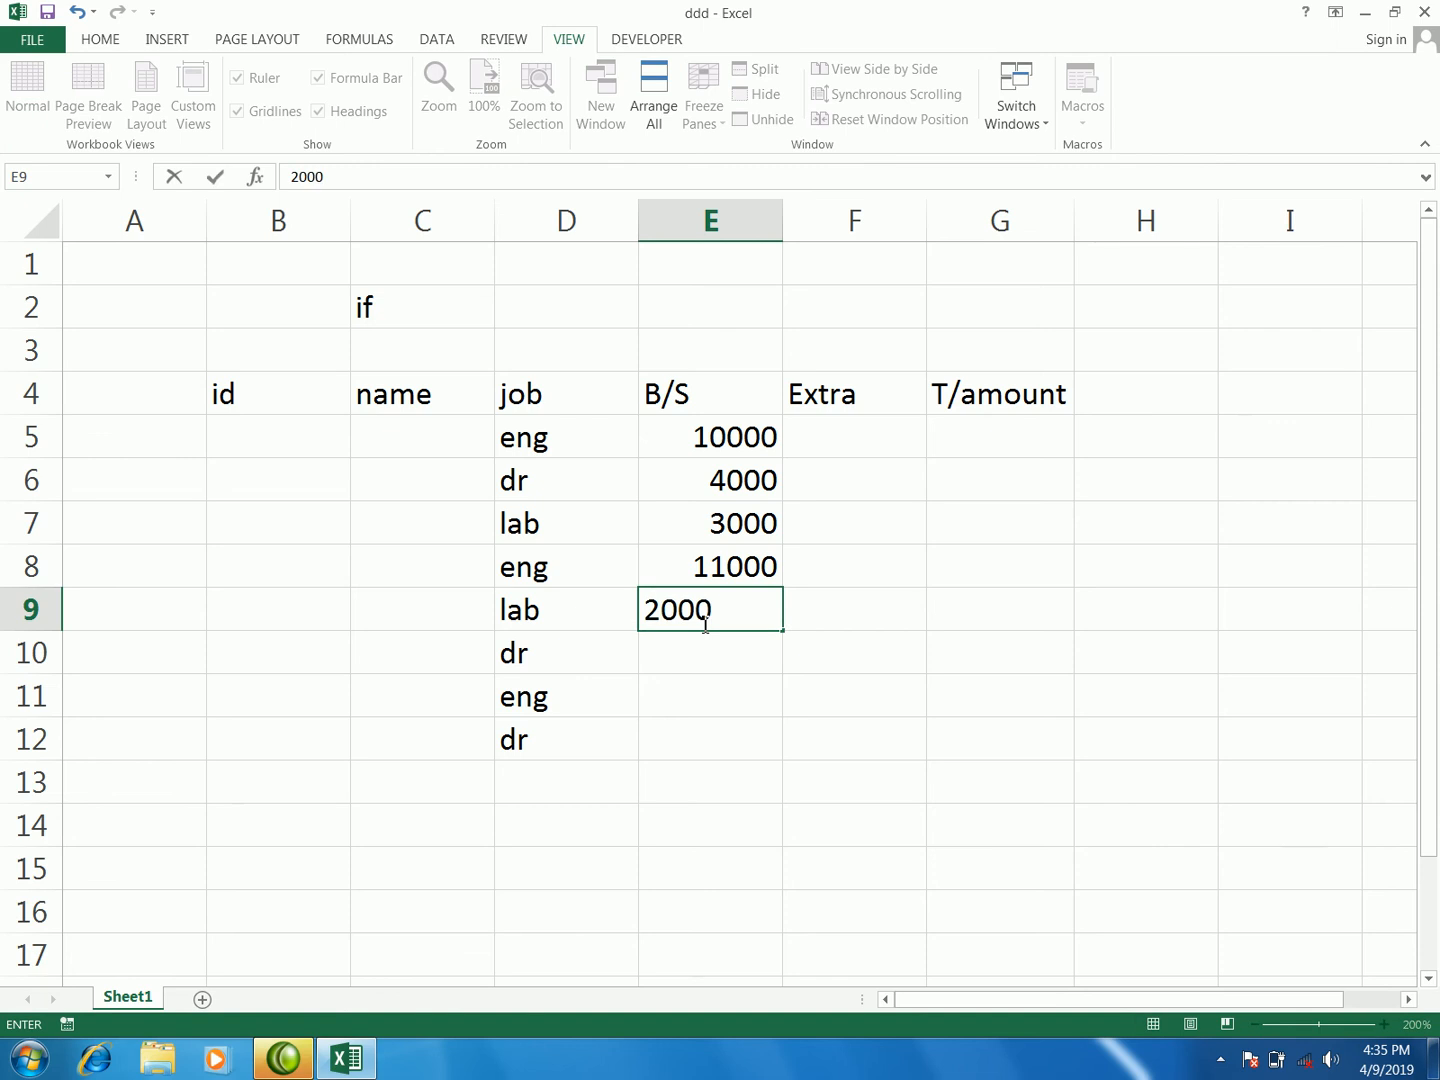
pyautogui.click(712, 658)
pyautogui.write('5')
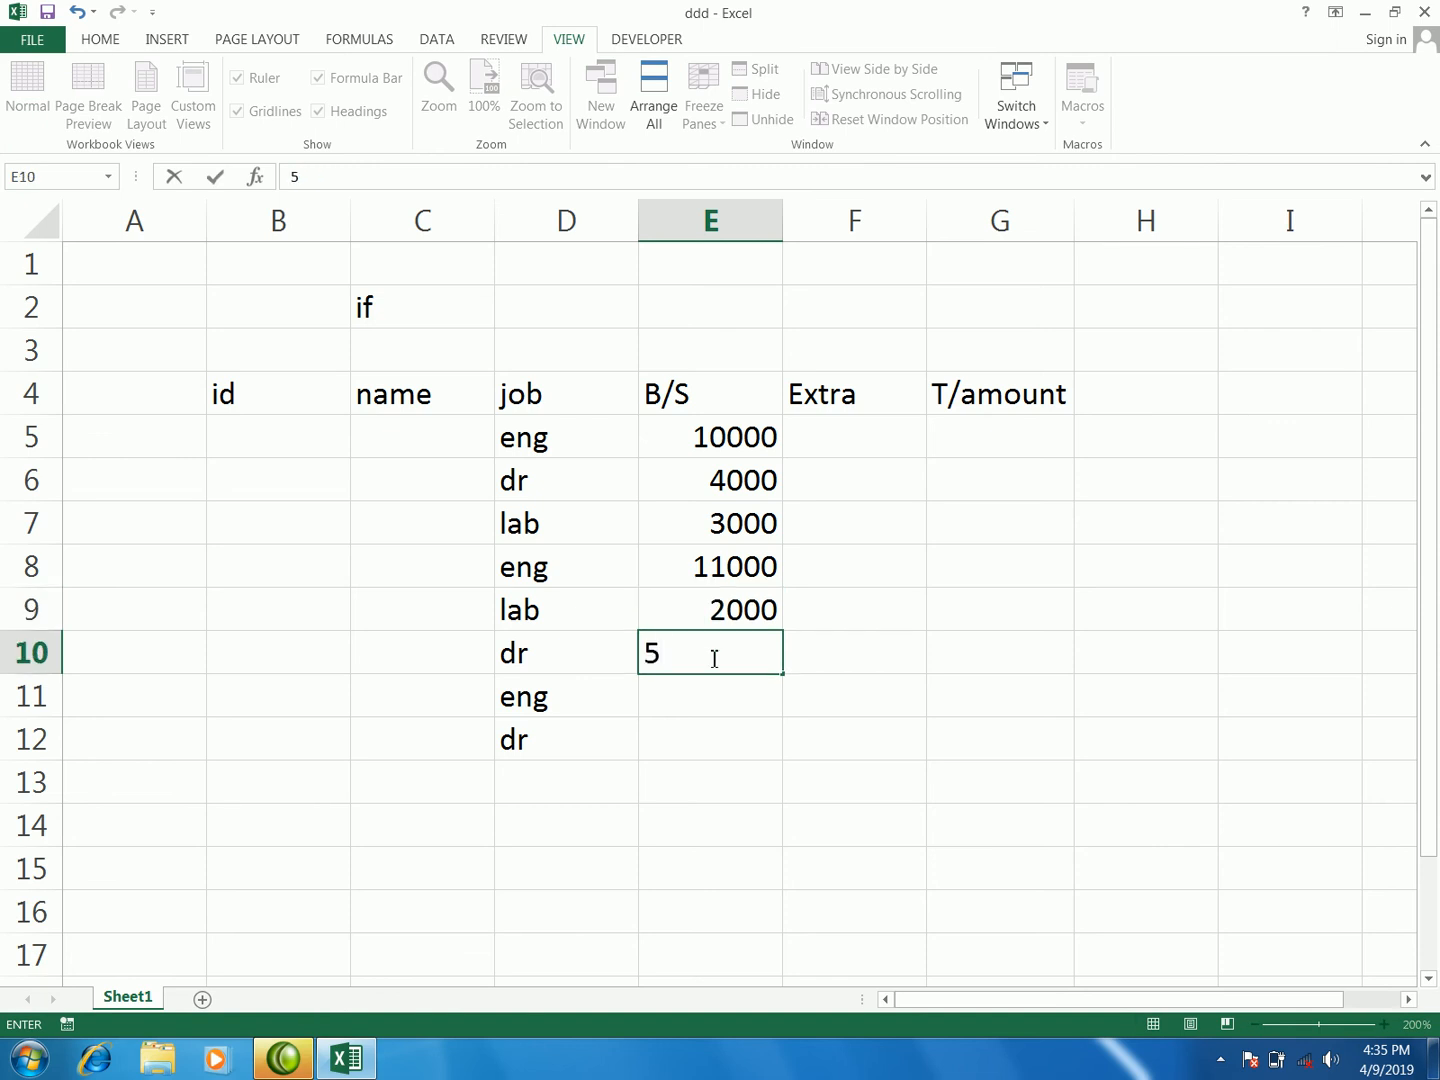
pyautogui.write('000')
pyautogui.click(717, 697)
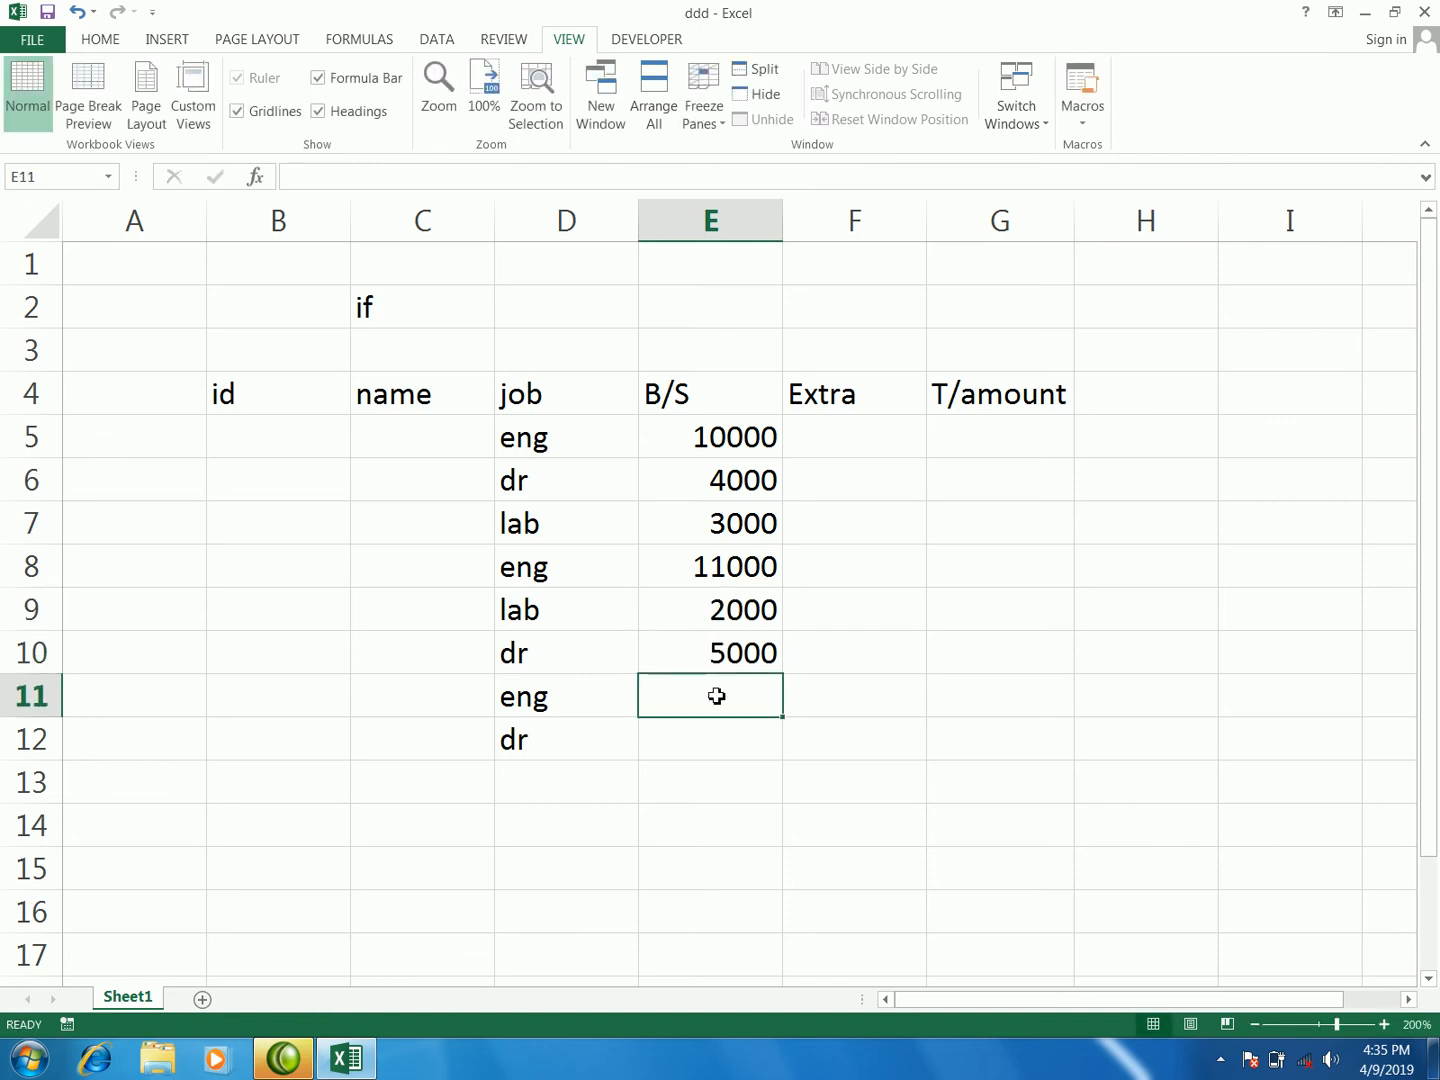
pyautogui.write('12000')
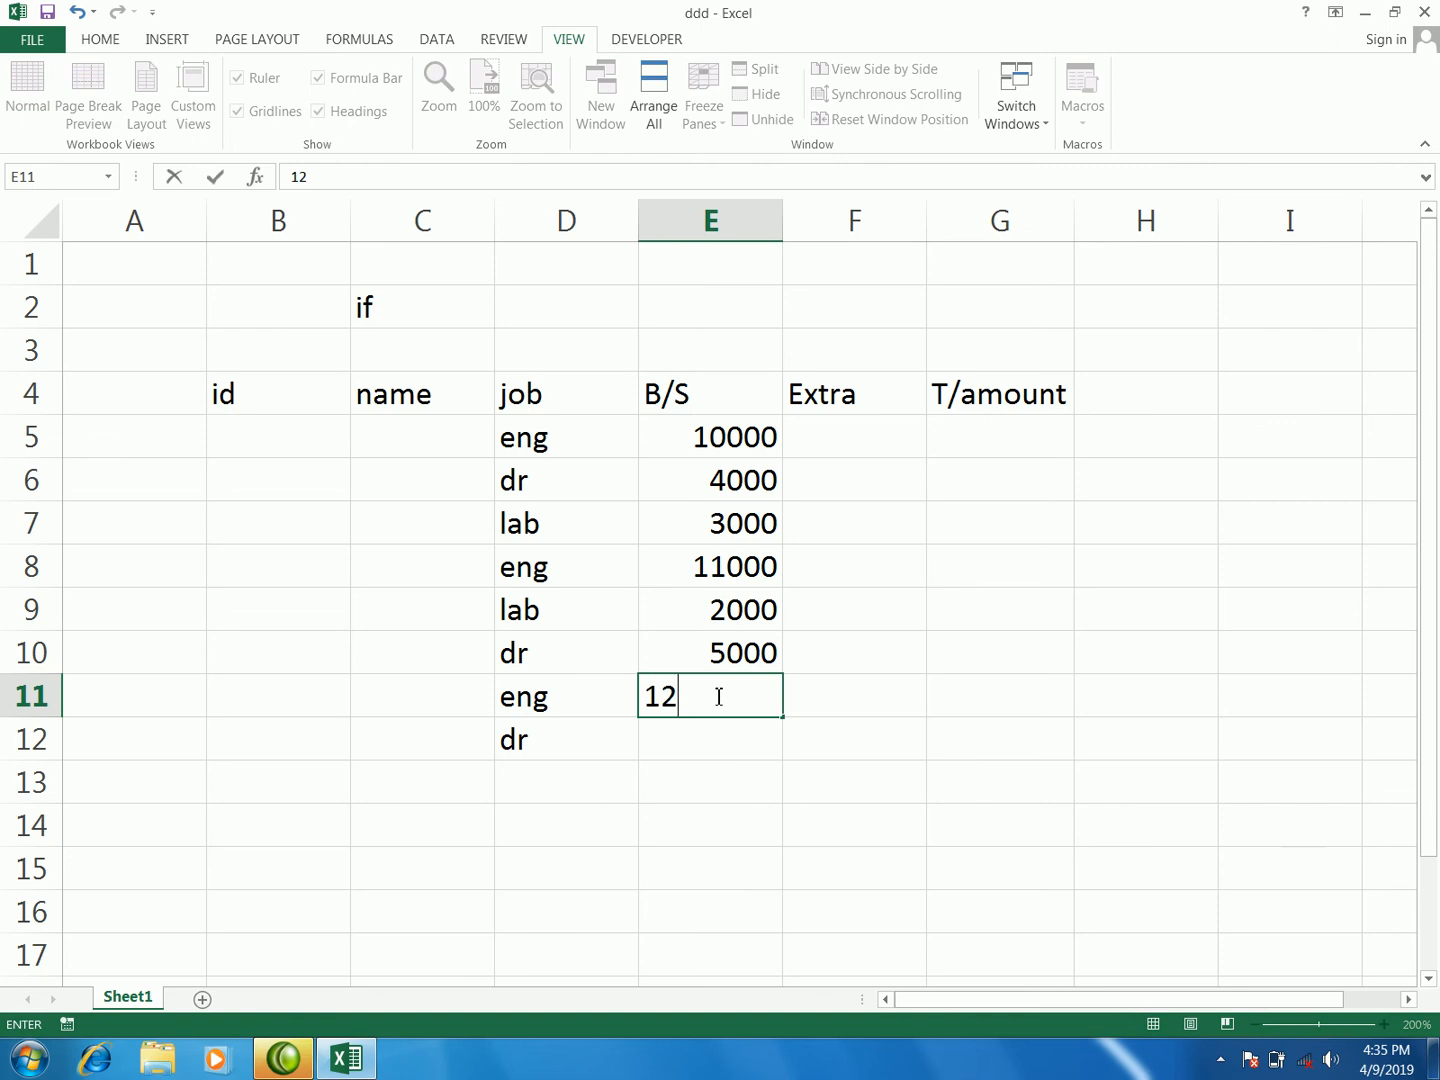
pyautogui.click(723, 734)
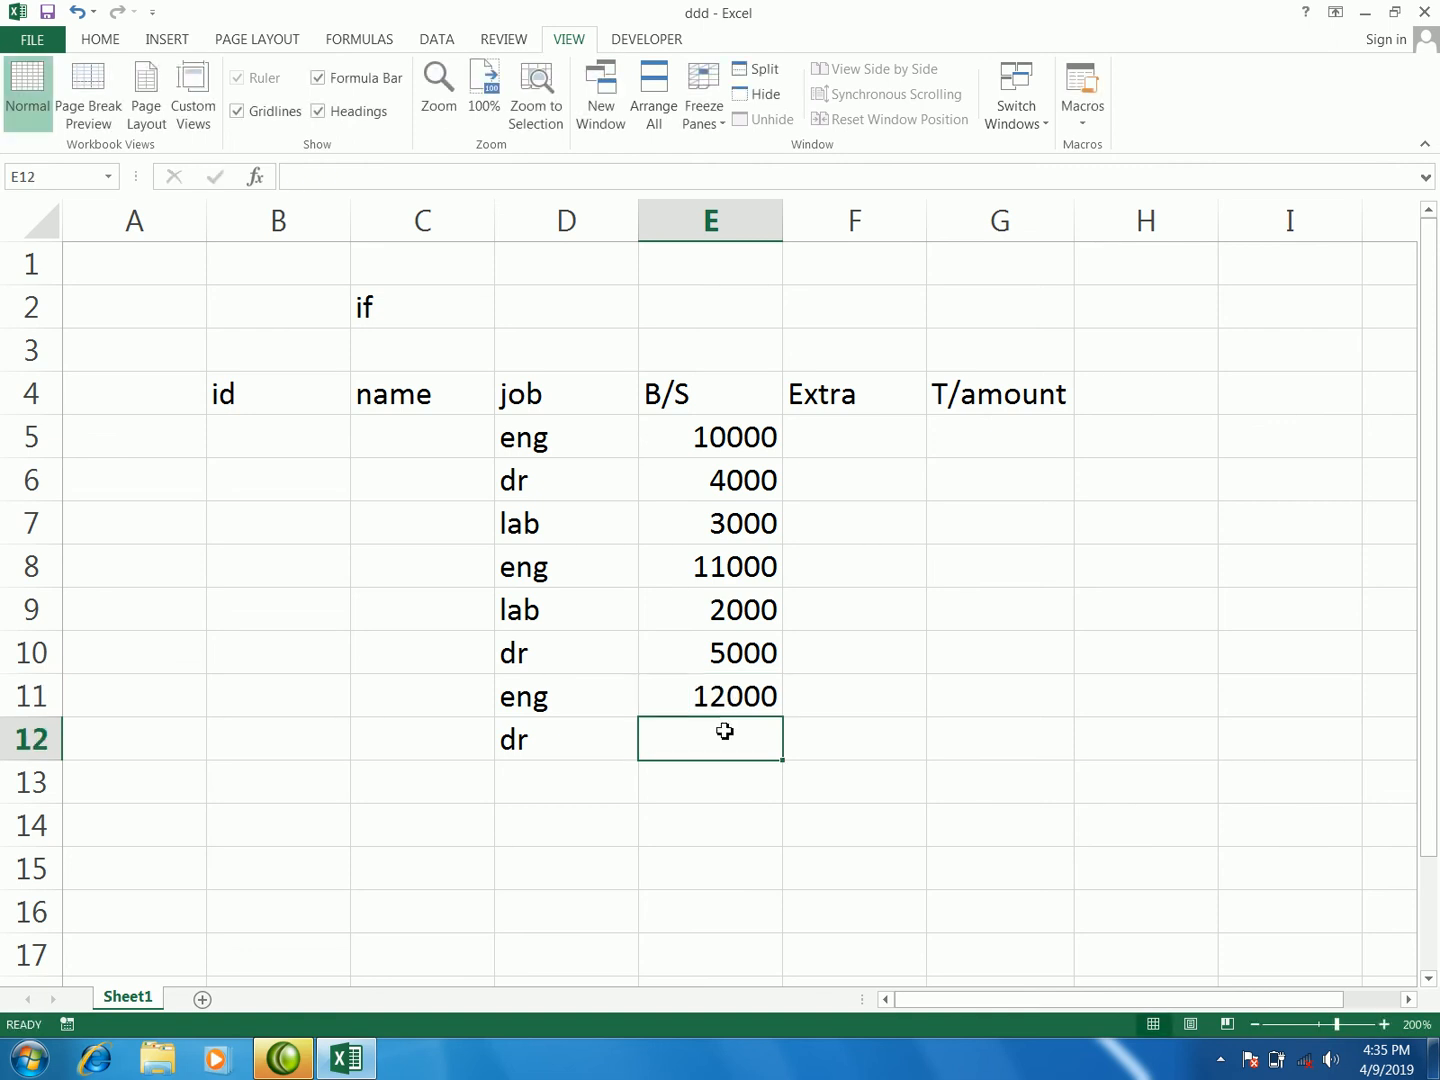
pyautogui.write('6000')
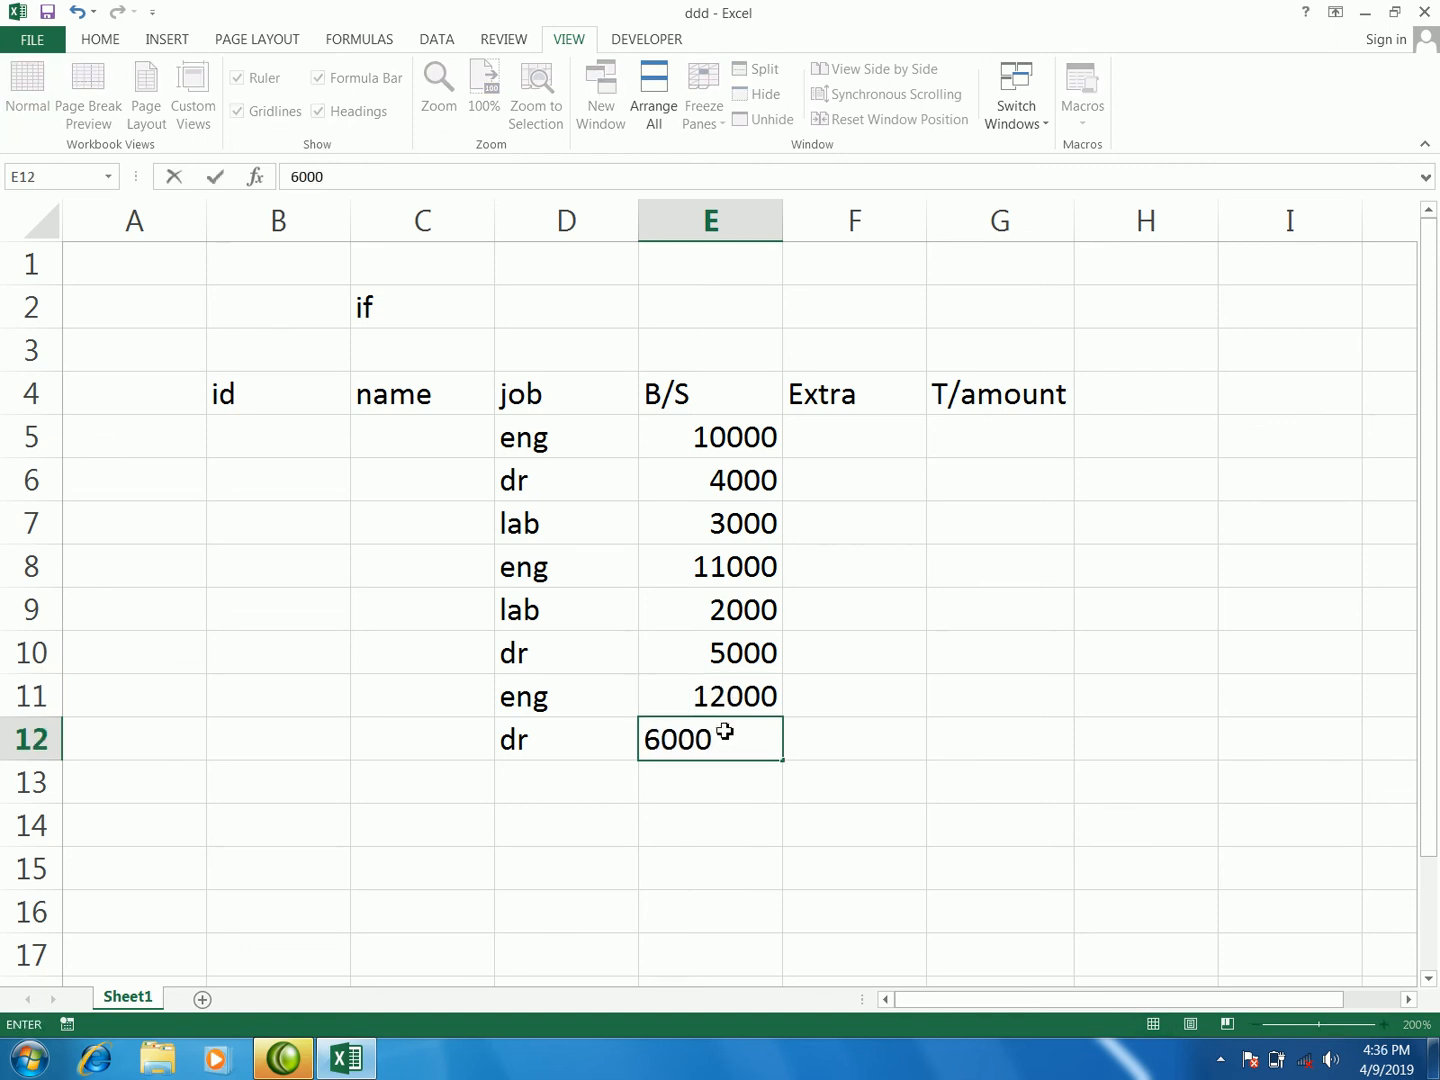
pyautogui.click(881, 687)
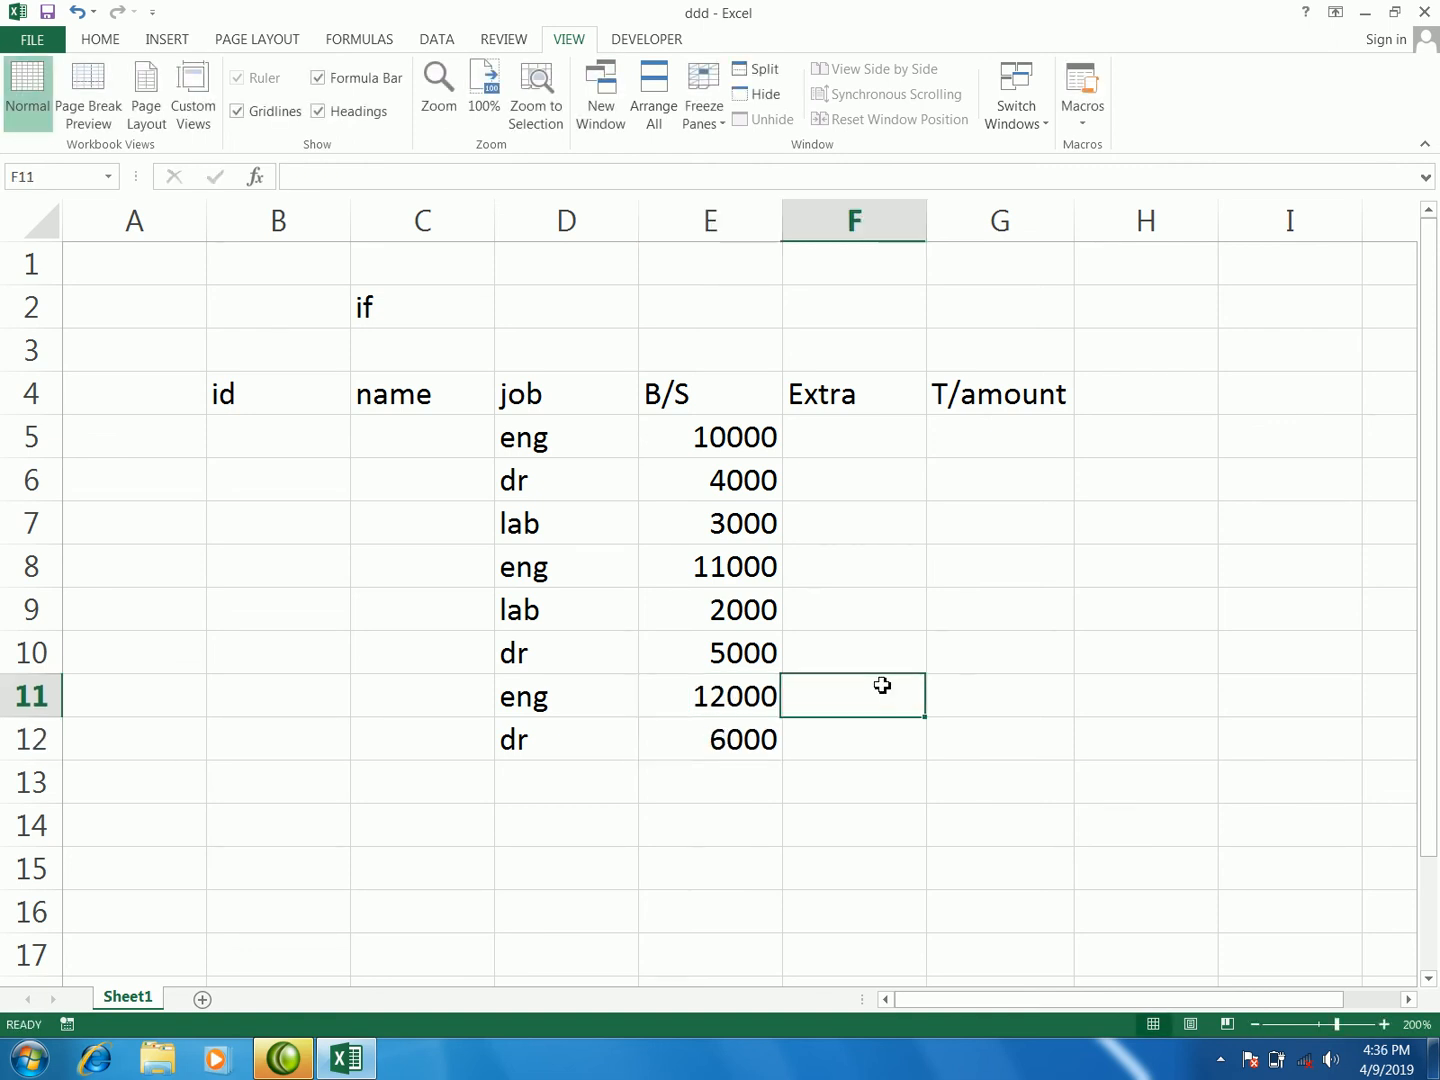
# - Review the job and B/S entries in rows 5 to 12 against the empty Extra cells and the "if" title
pyautogui.click(815, 439)
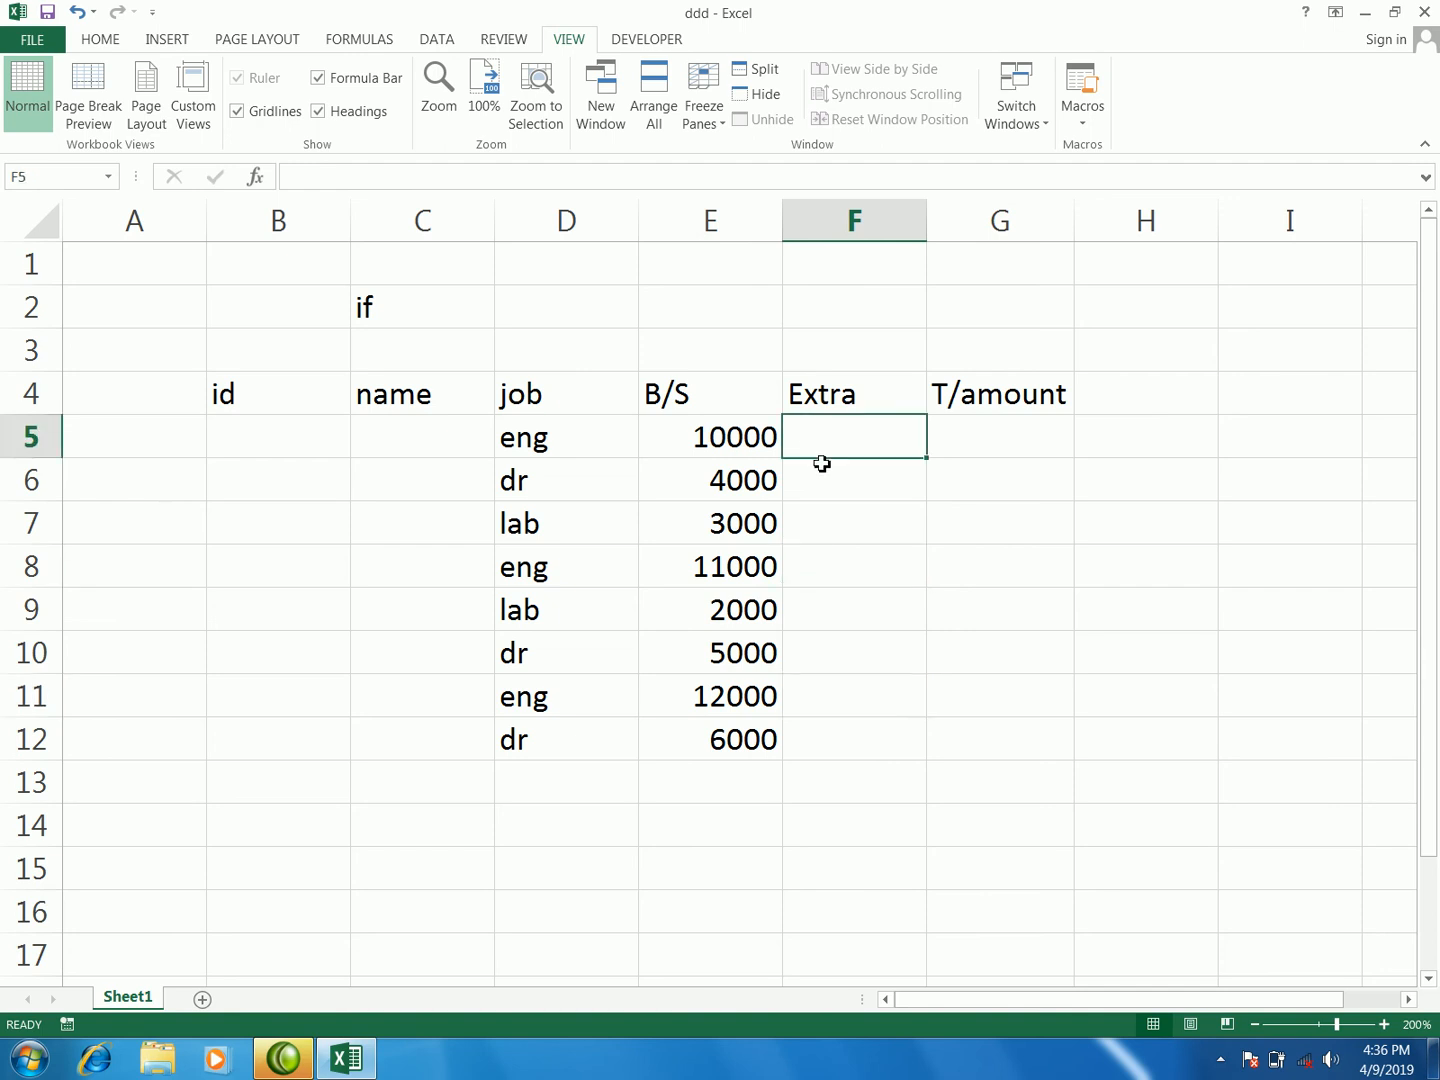
pyautogui.moveTo(731, 440); pyautogui.dragTo(743, 734)
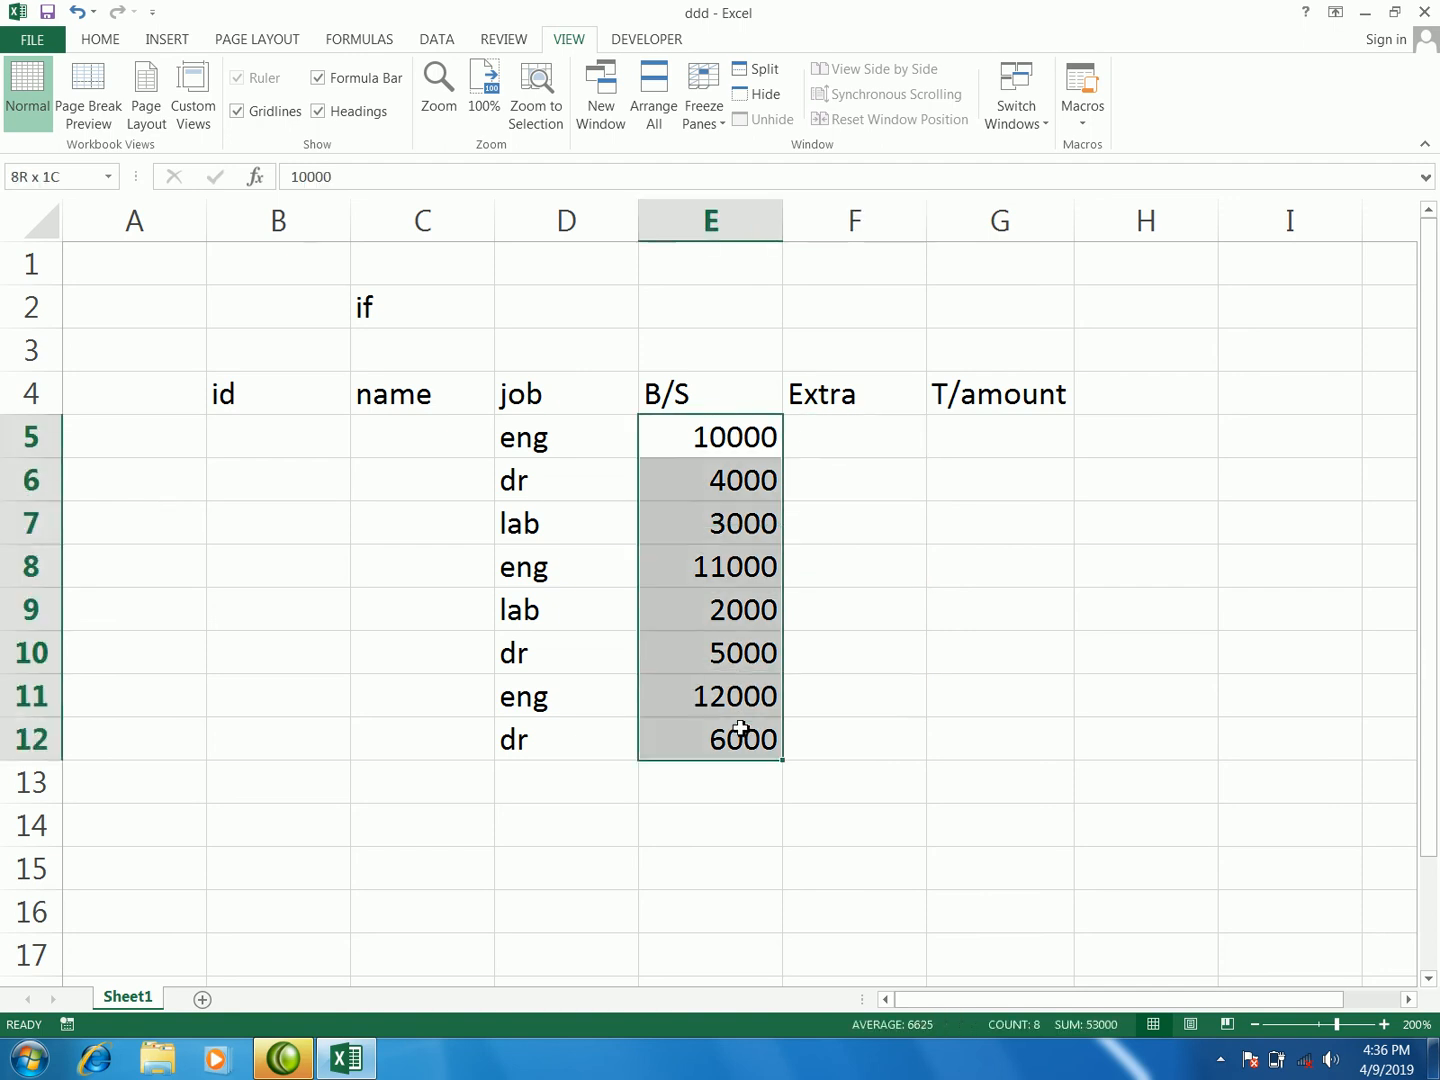
pyautogui.moveTo(836, 440)
pyautogui.mouseDown()
pyautogui.moveTo(834, 468)
pyautogui.moveTo(833, 448)
pyautogui.mouseUp()
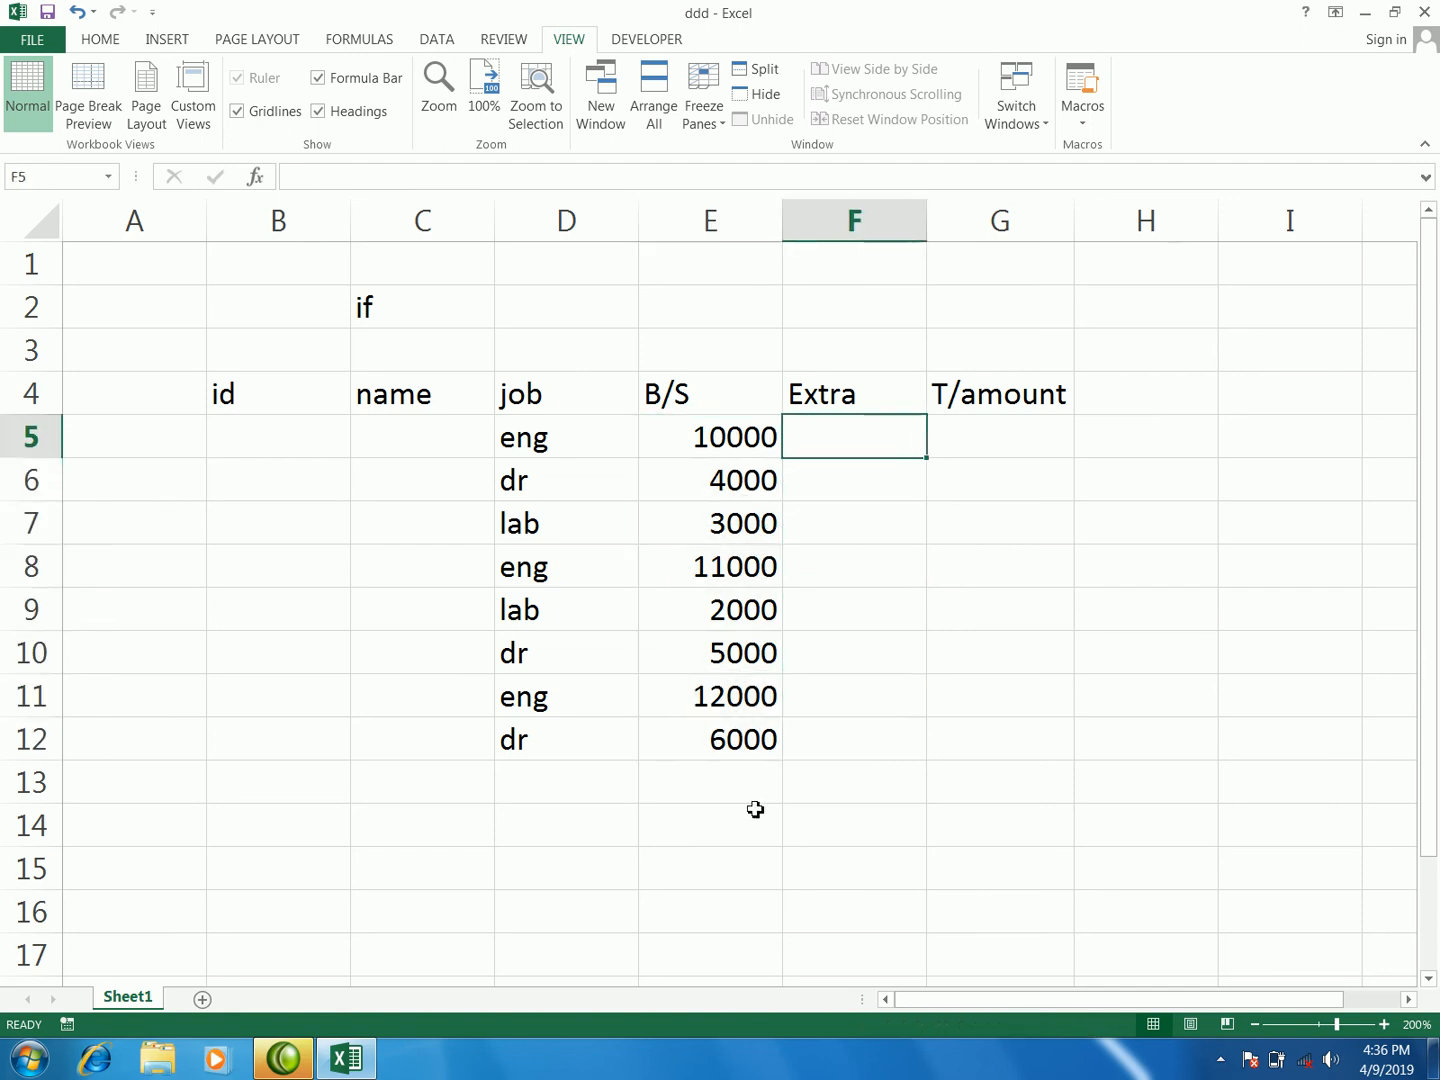
pyautogui.click(575, 453)
pyautogui.click(585, 562)
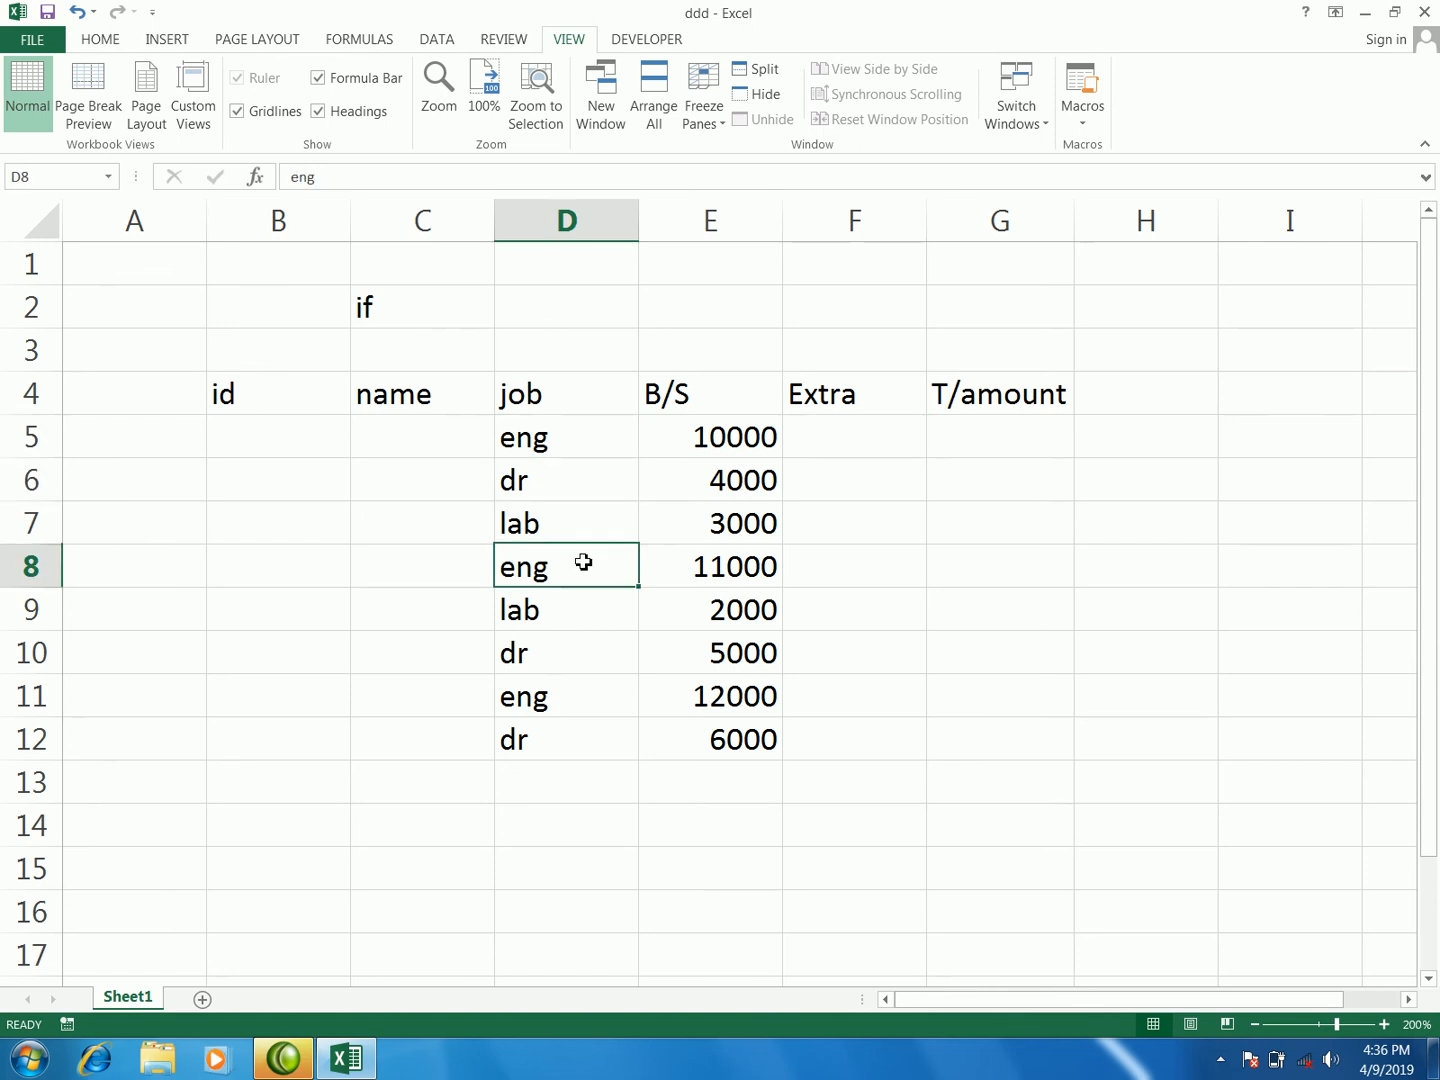
pyautogui.click(632, 623)
pyautogui.click(826, 455)
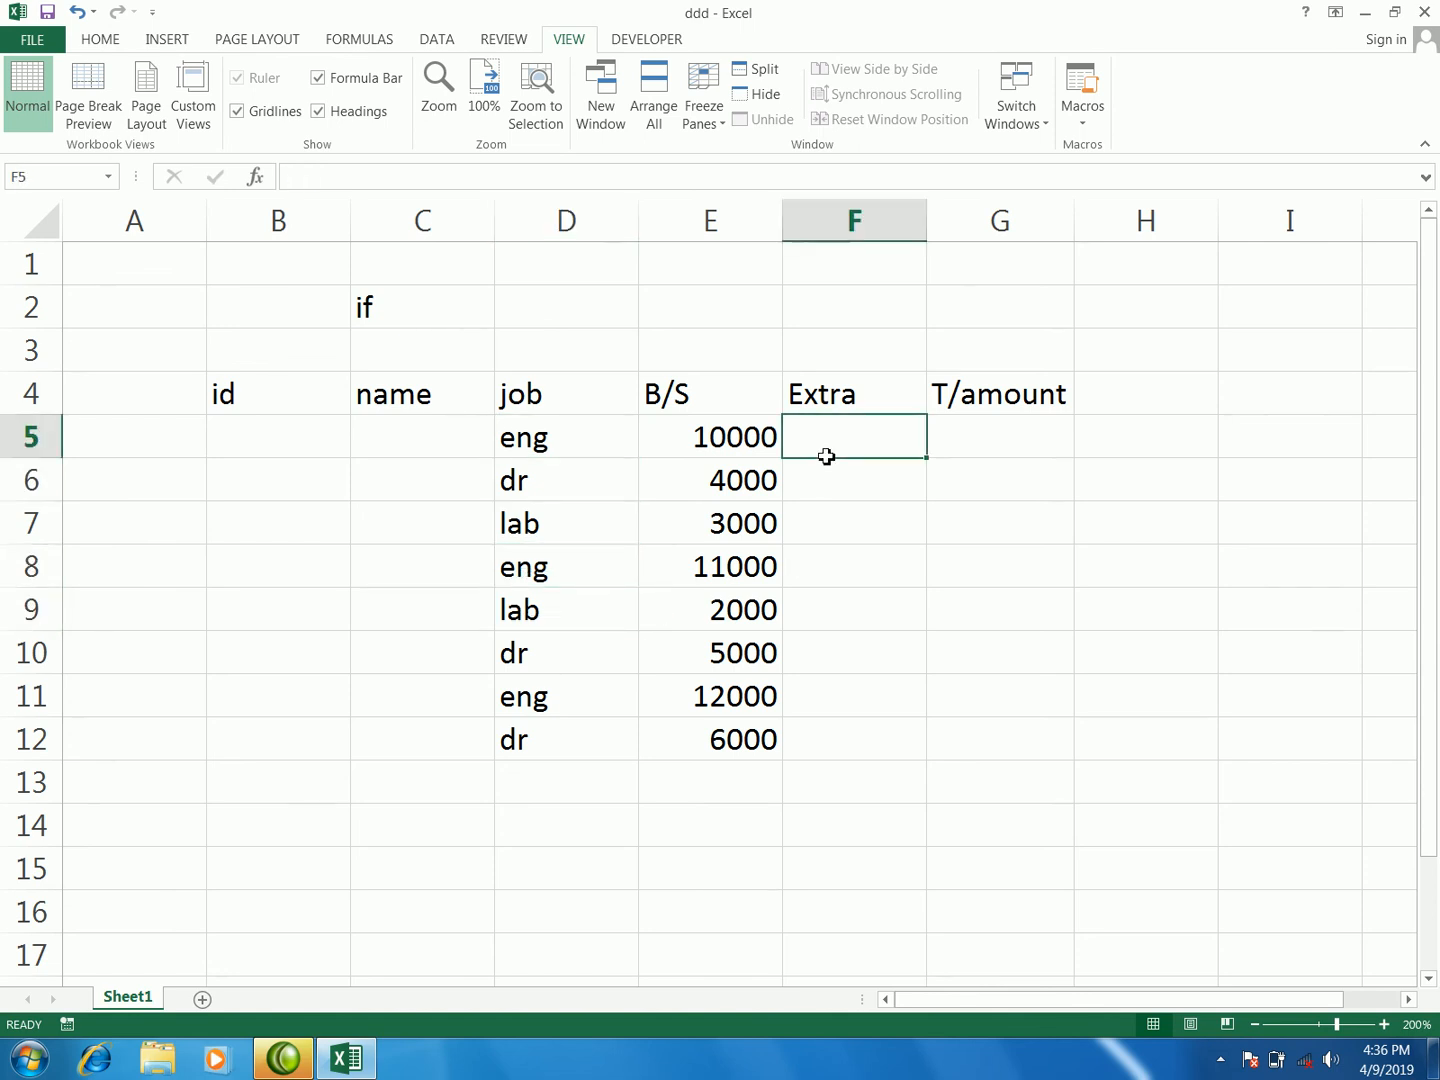
pyautogui.click(830, 490)
pyautogui.click(828, 457)
pyautogui.click(545, 443)
pyautogui.click(829, 443)
pyautogui.moveTo(574, 448); pyautogui.dragTo(580, 741)
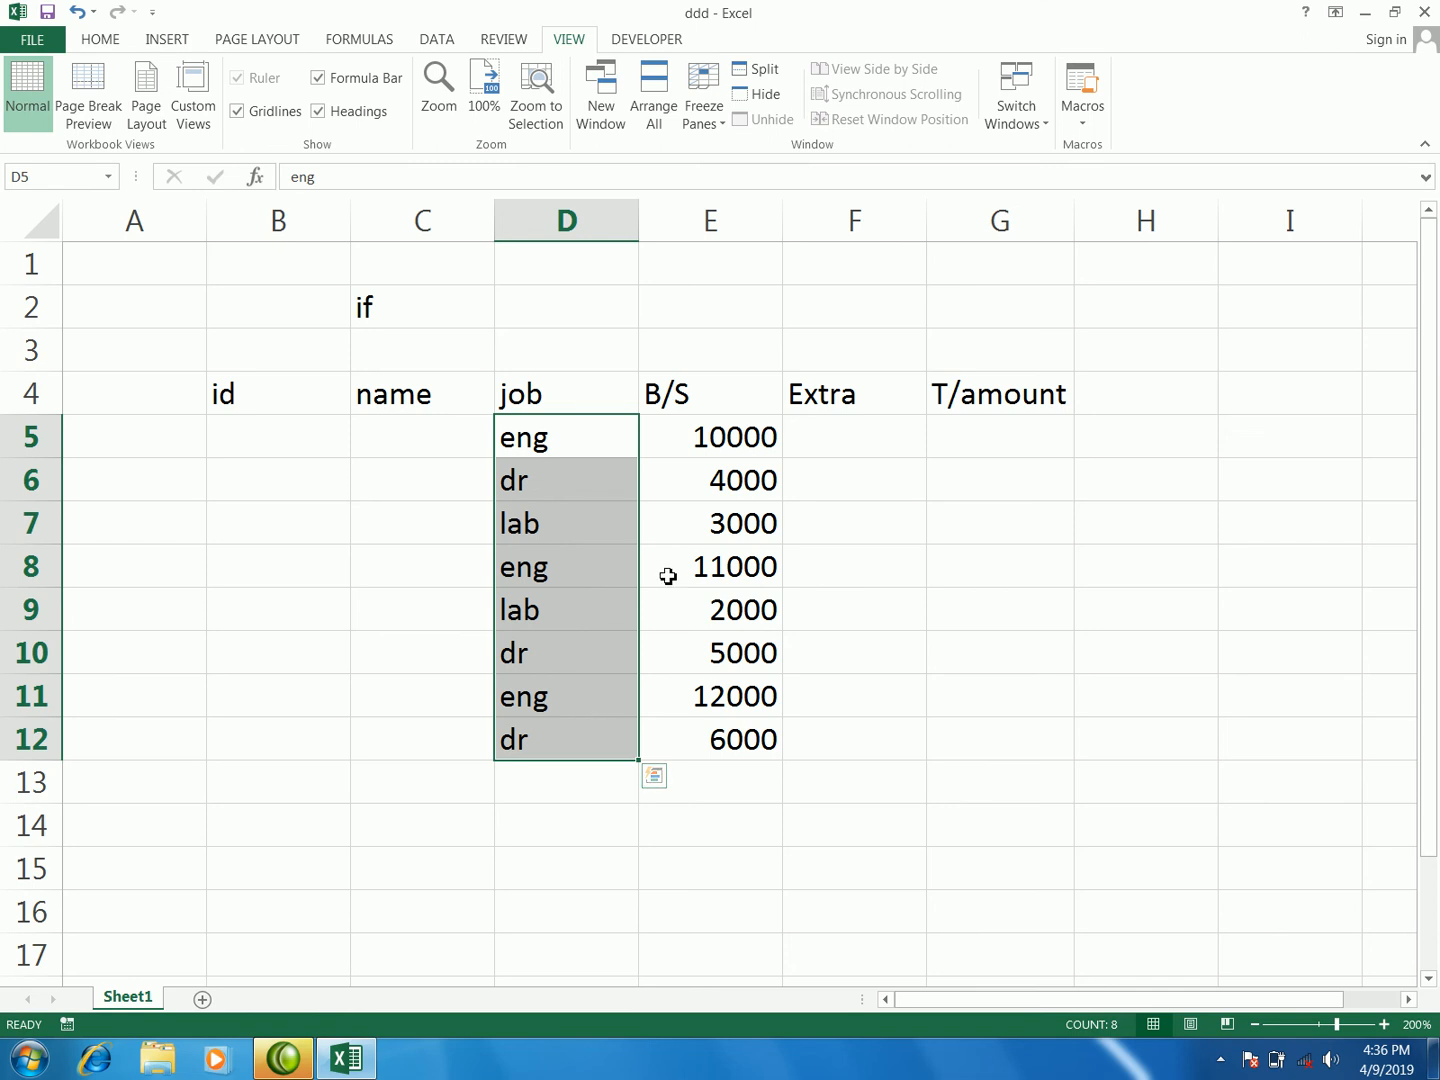
pyautogui.click(580, 450)
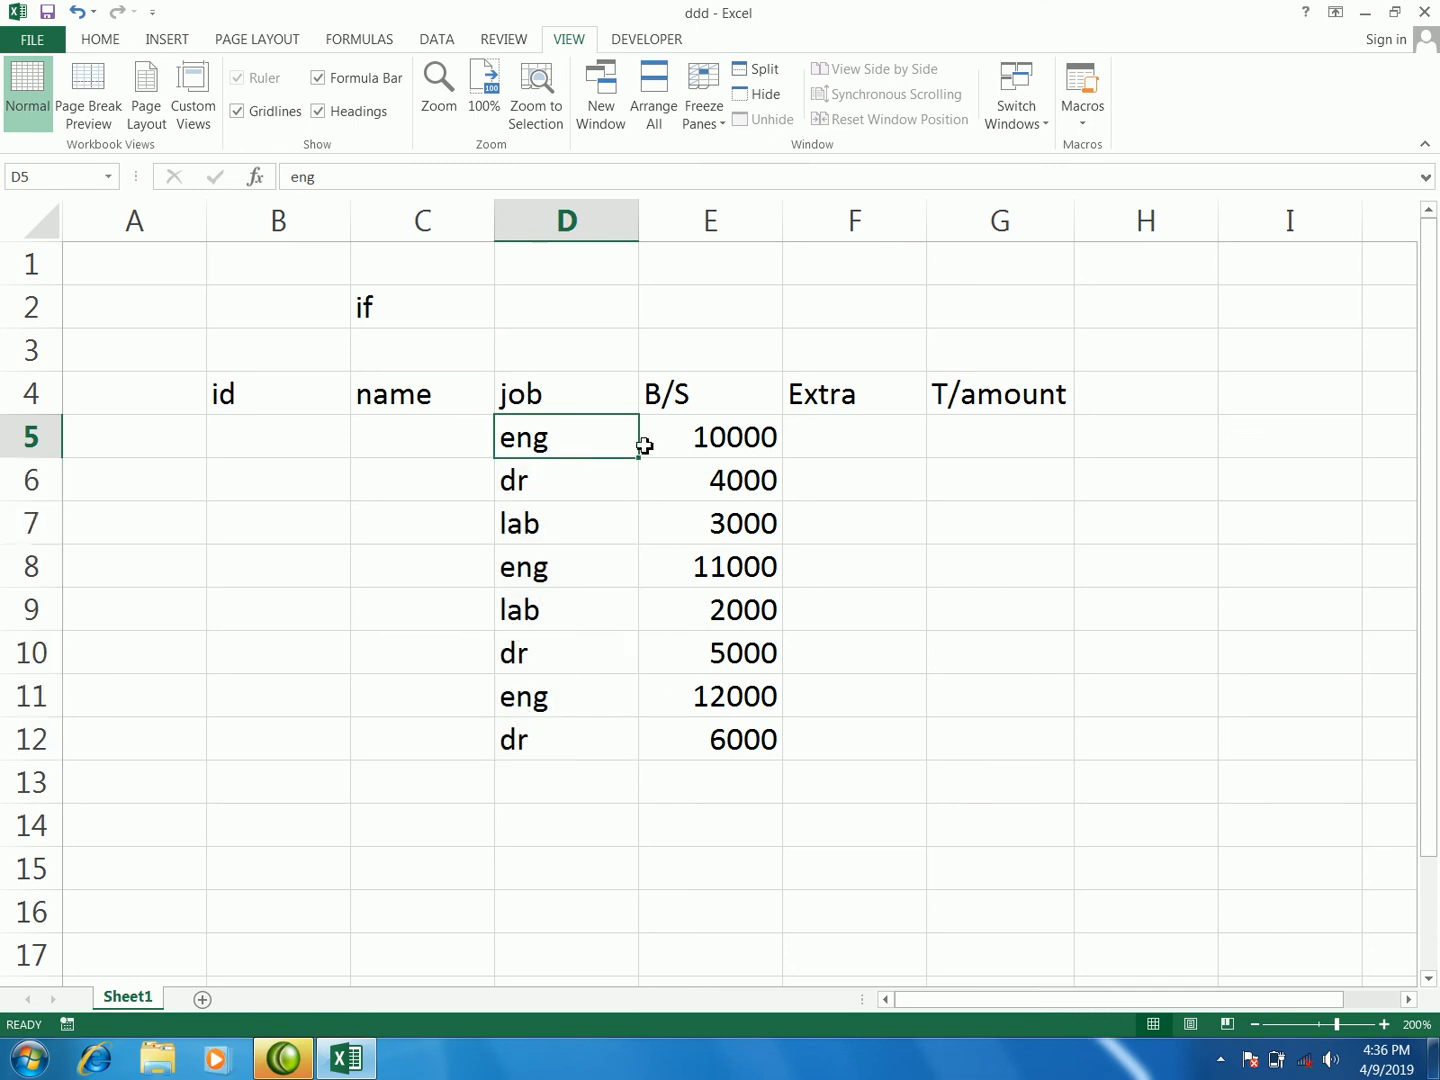
pyautogui.click(815, 445)
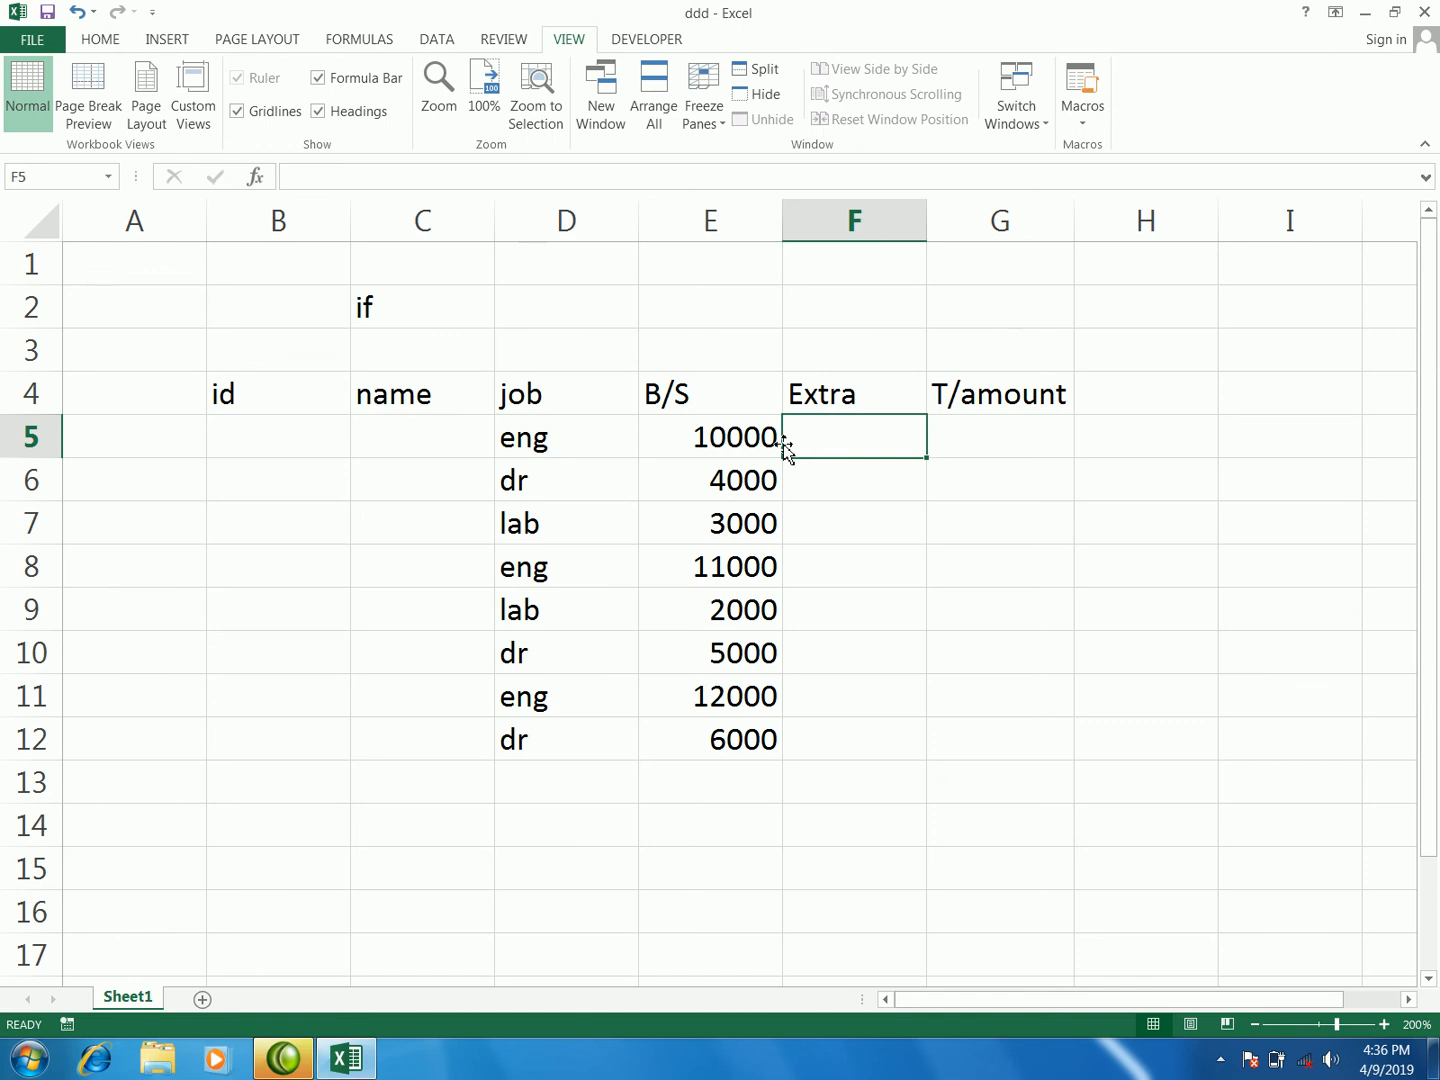
pyautogui.click(543, 704)
pyautogui.click(833, 697)
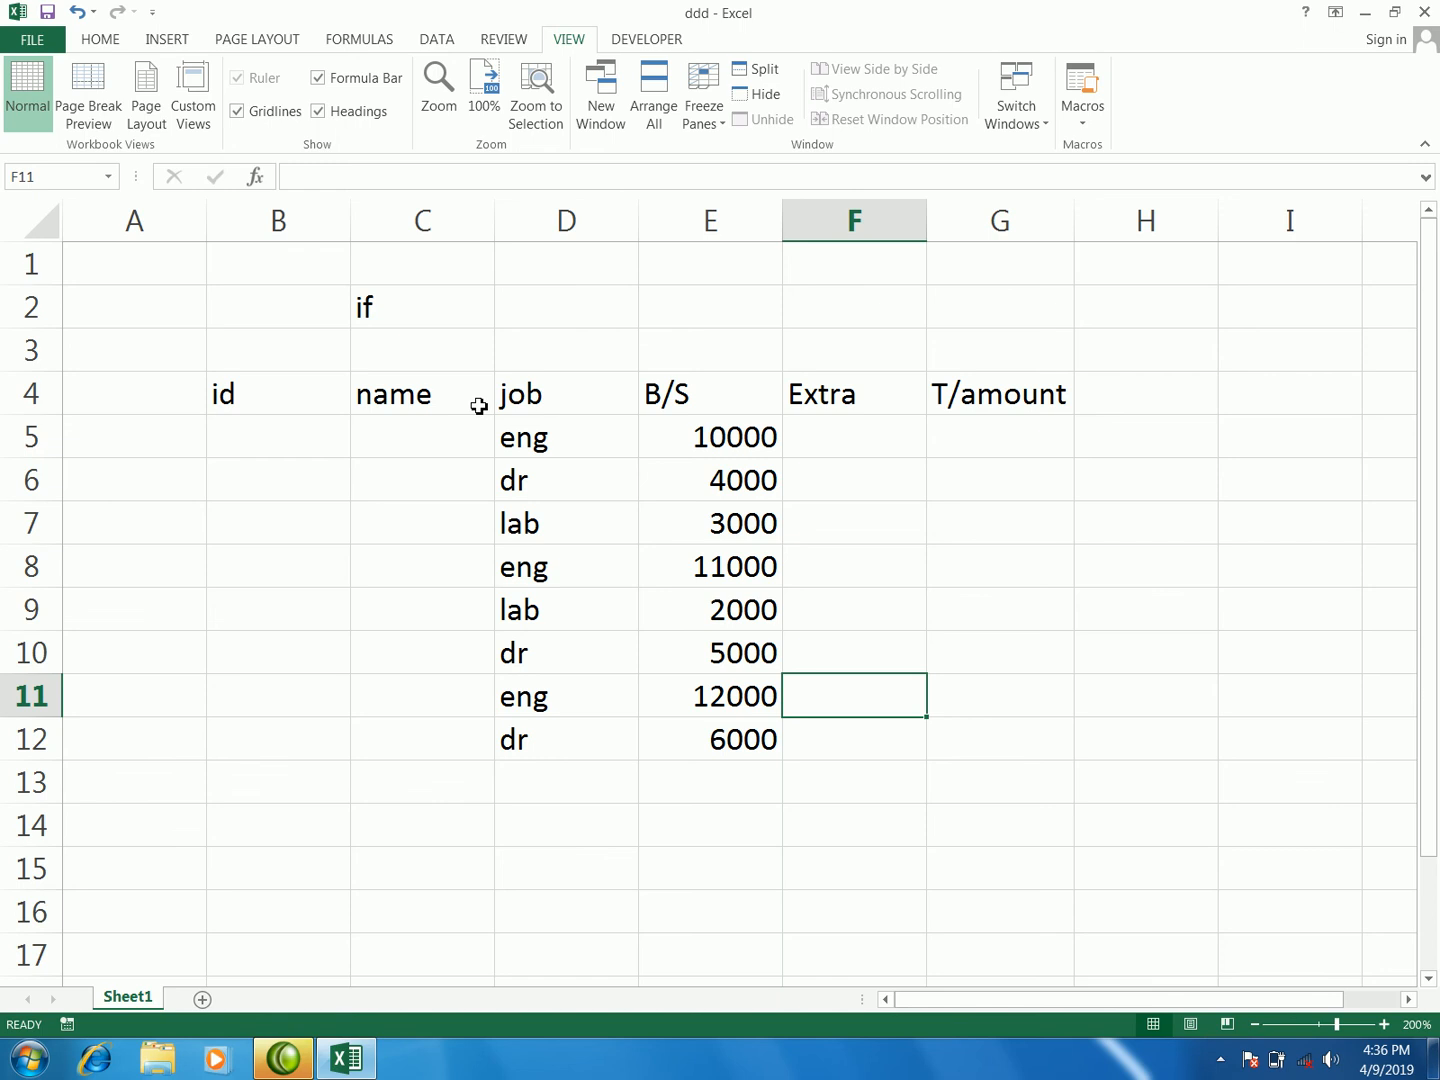
pyautogui.click(391, 320)
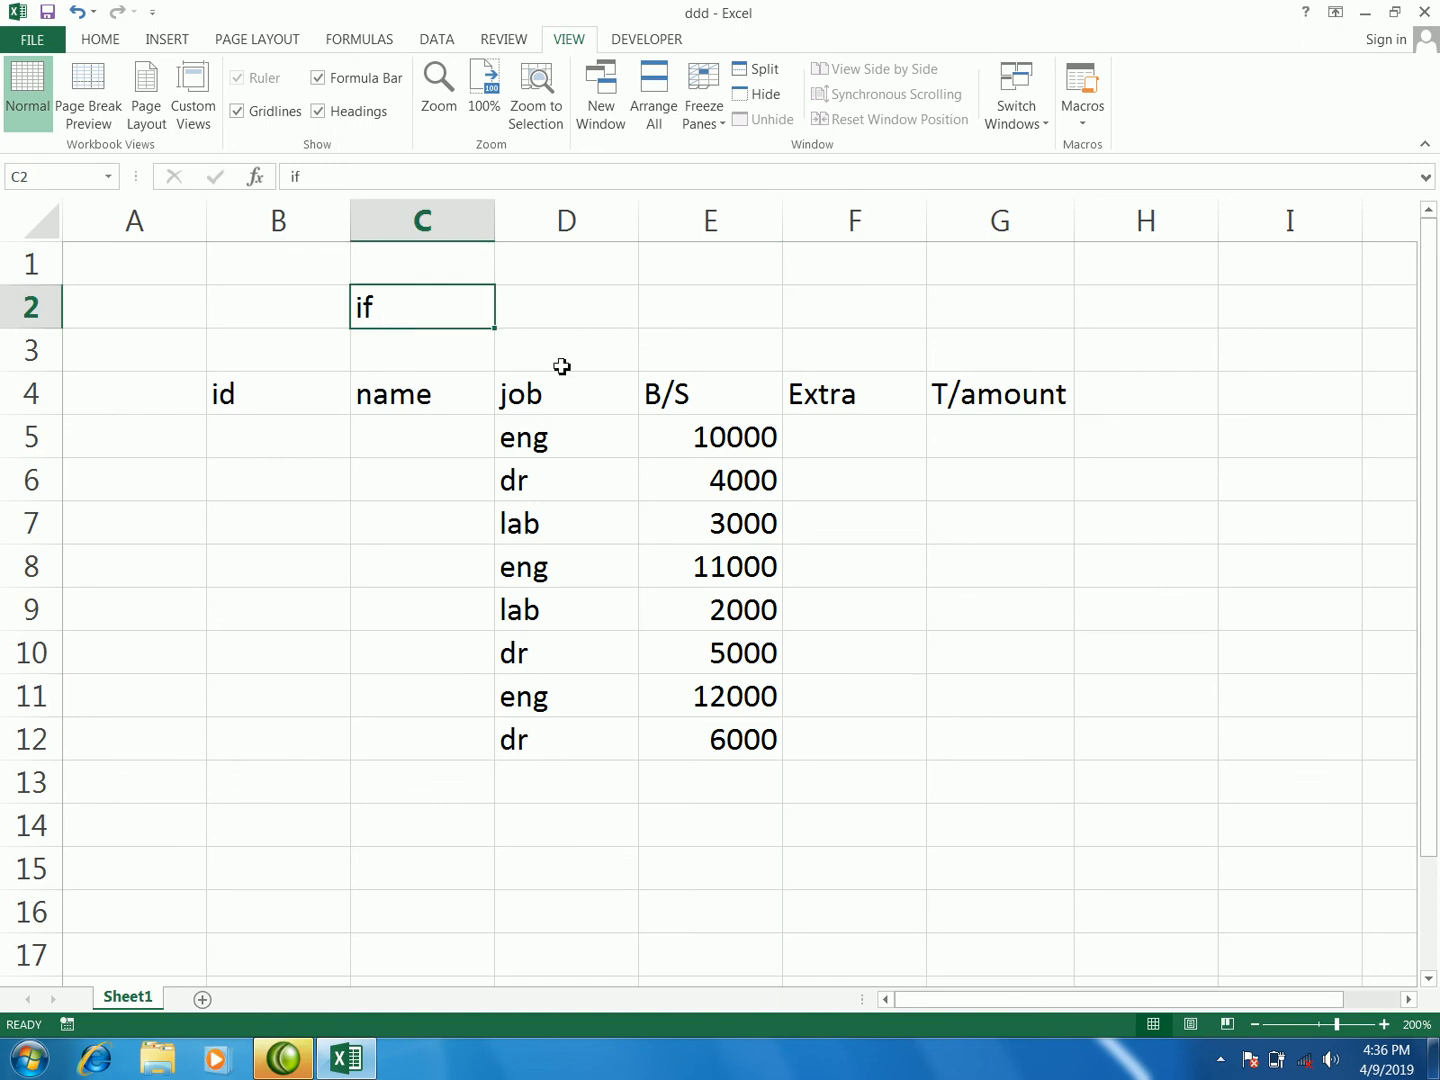
# - Begin an IF formula in Extra cell F5 with the logical test D5="eng"
pyautogui.click(830, 445)
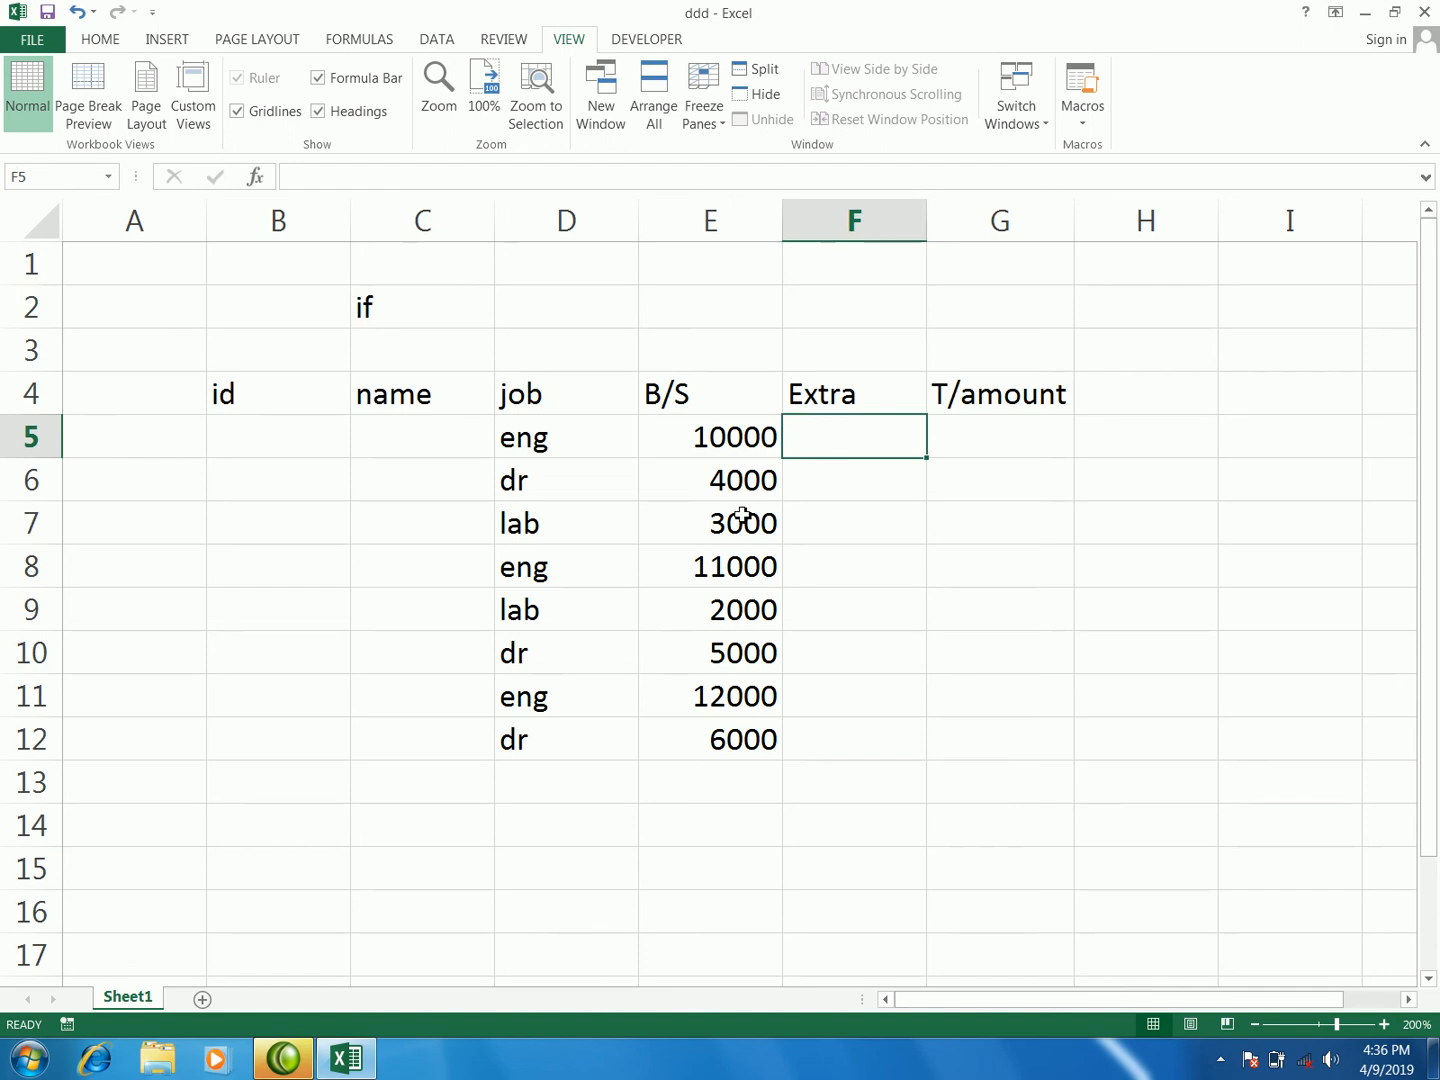
pyautogui.write('=i')
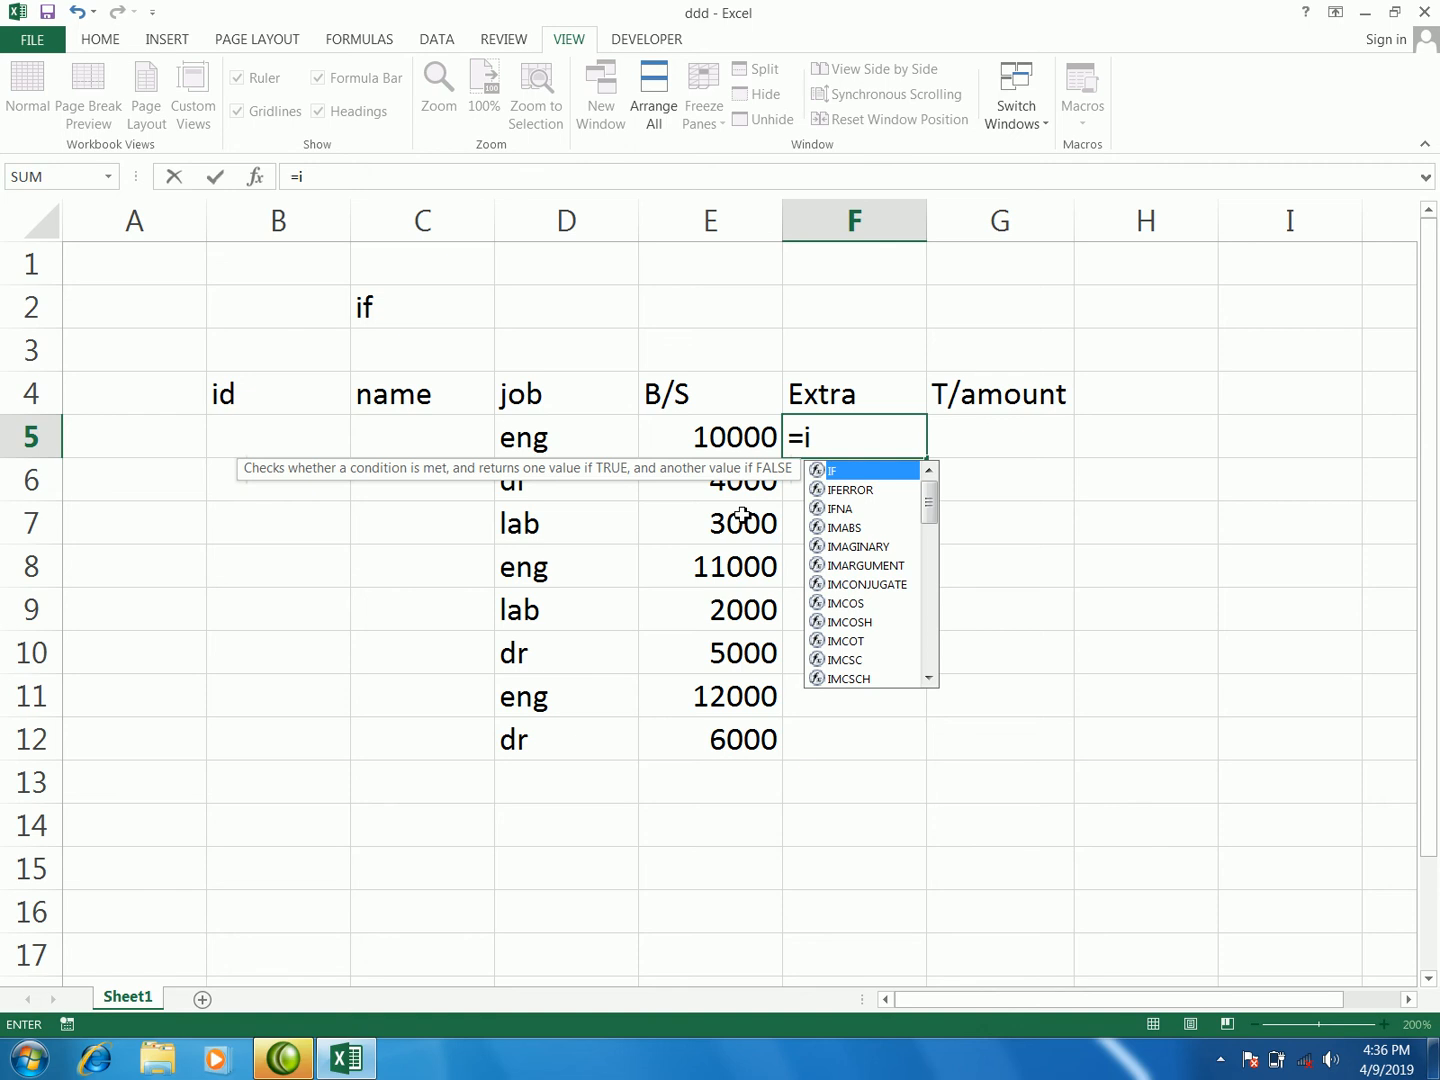
pyautogui.press('Escape')
pyautogui.write('f')
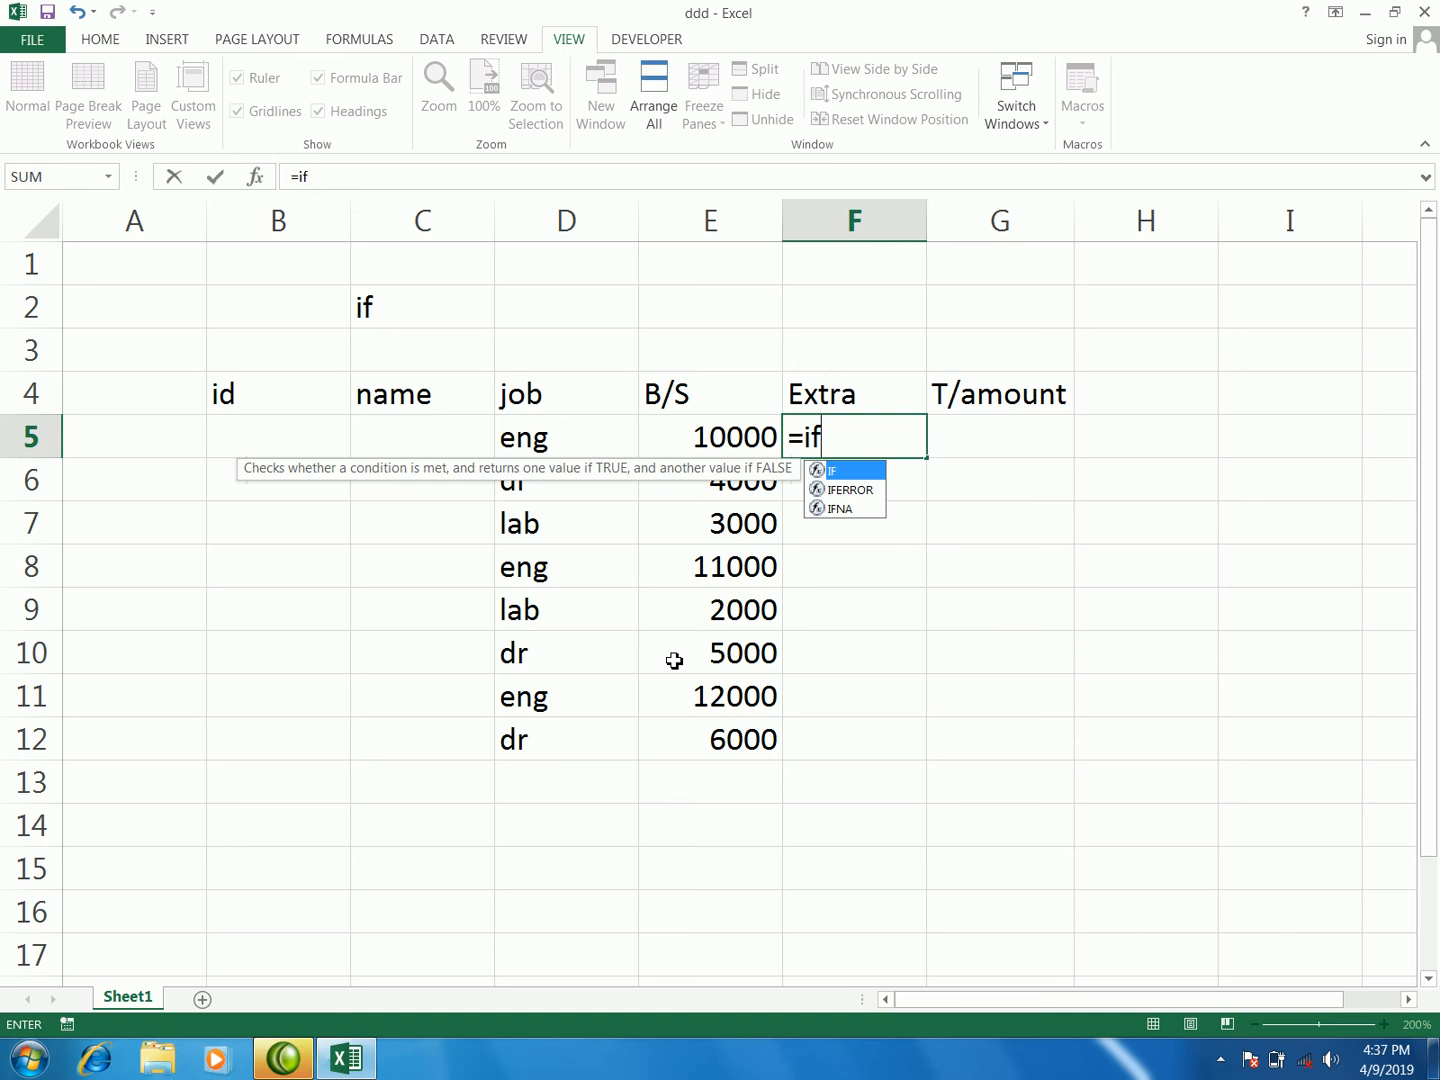
pyautogui.press('Tab')
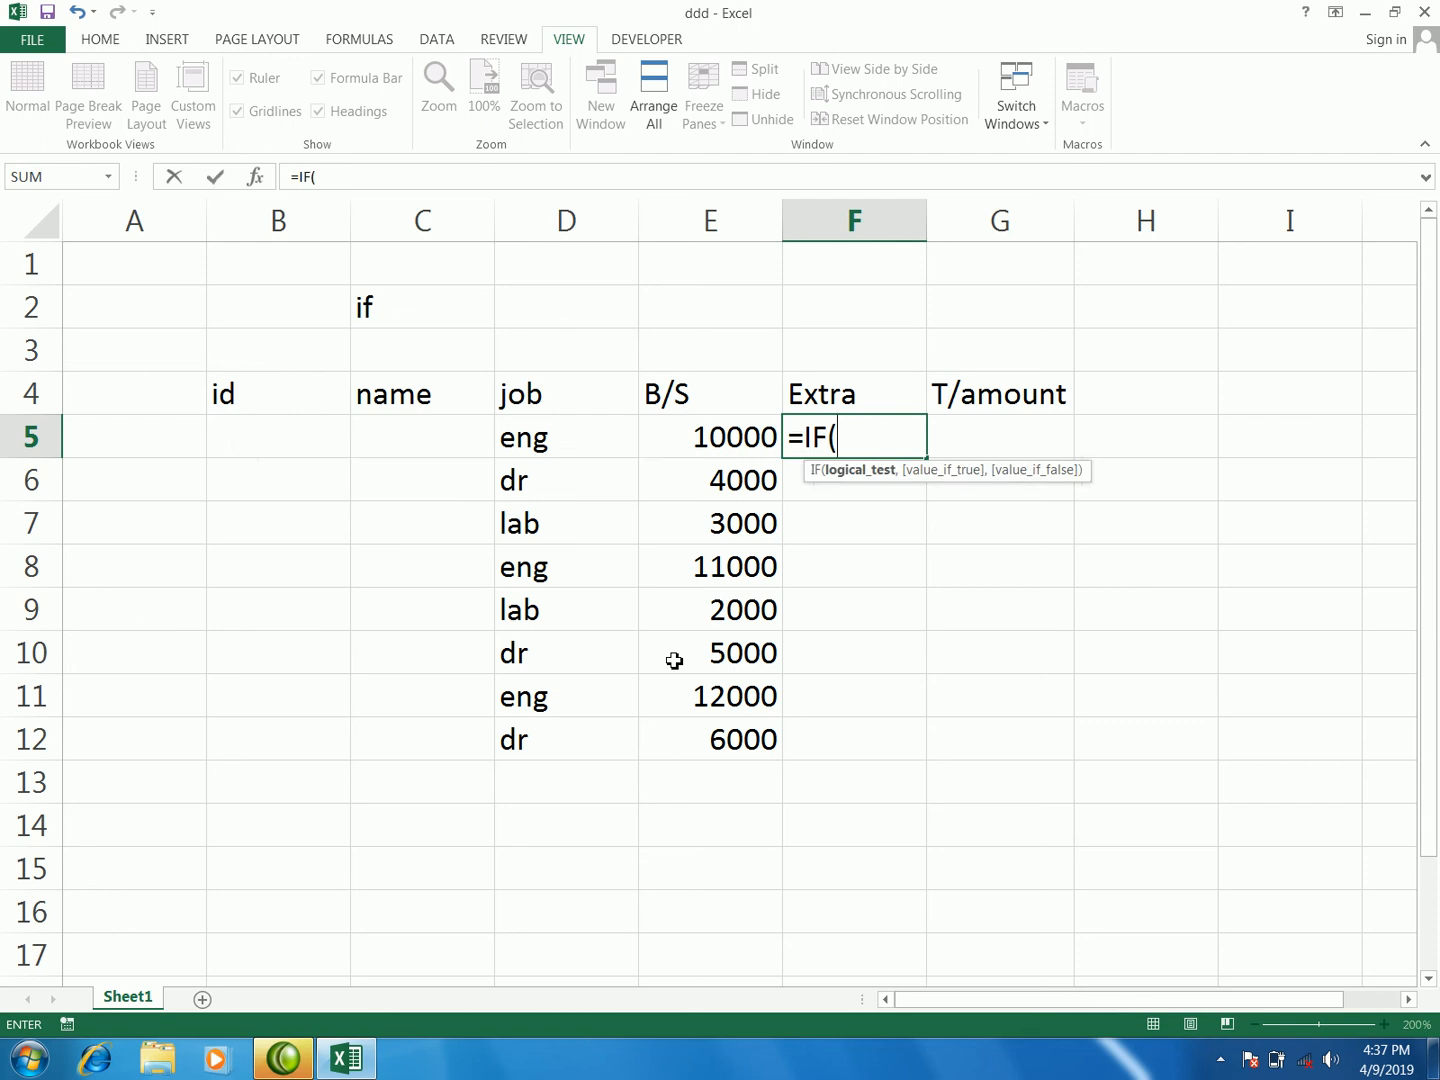
pyautogui.click(565, 442)
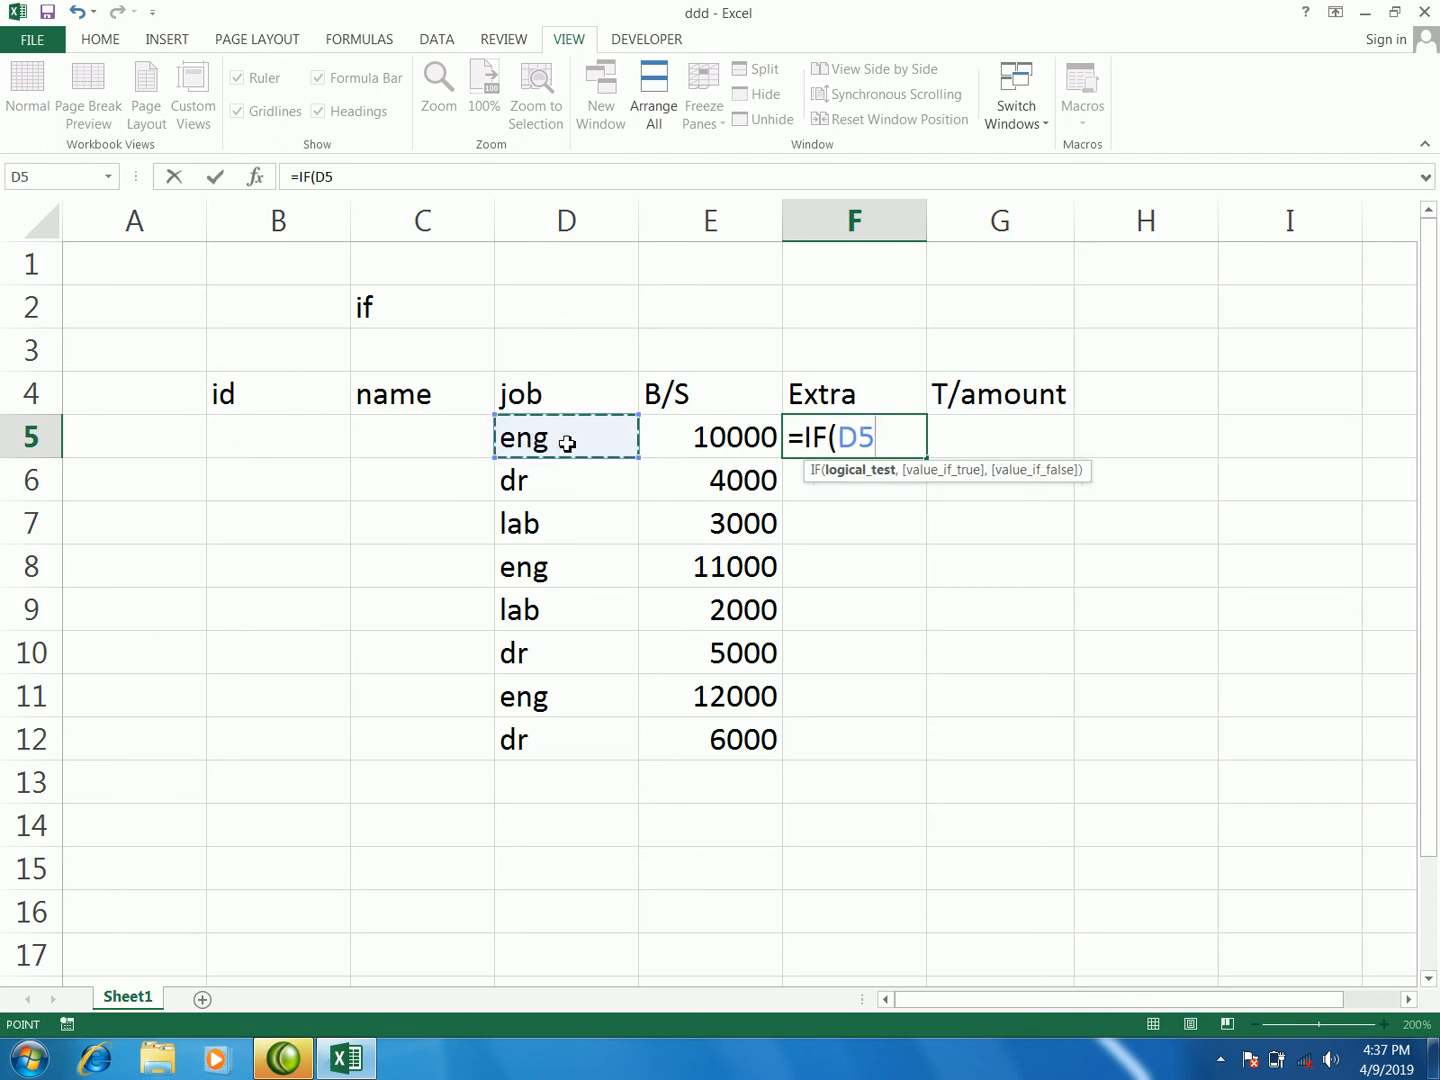
pyautogui.write('=')
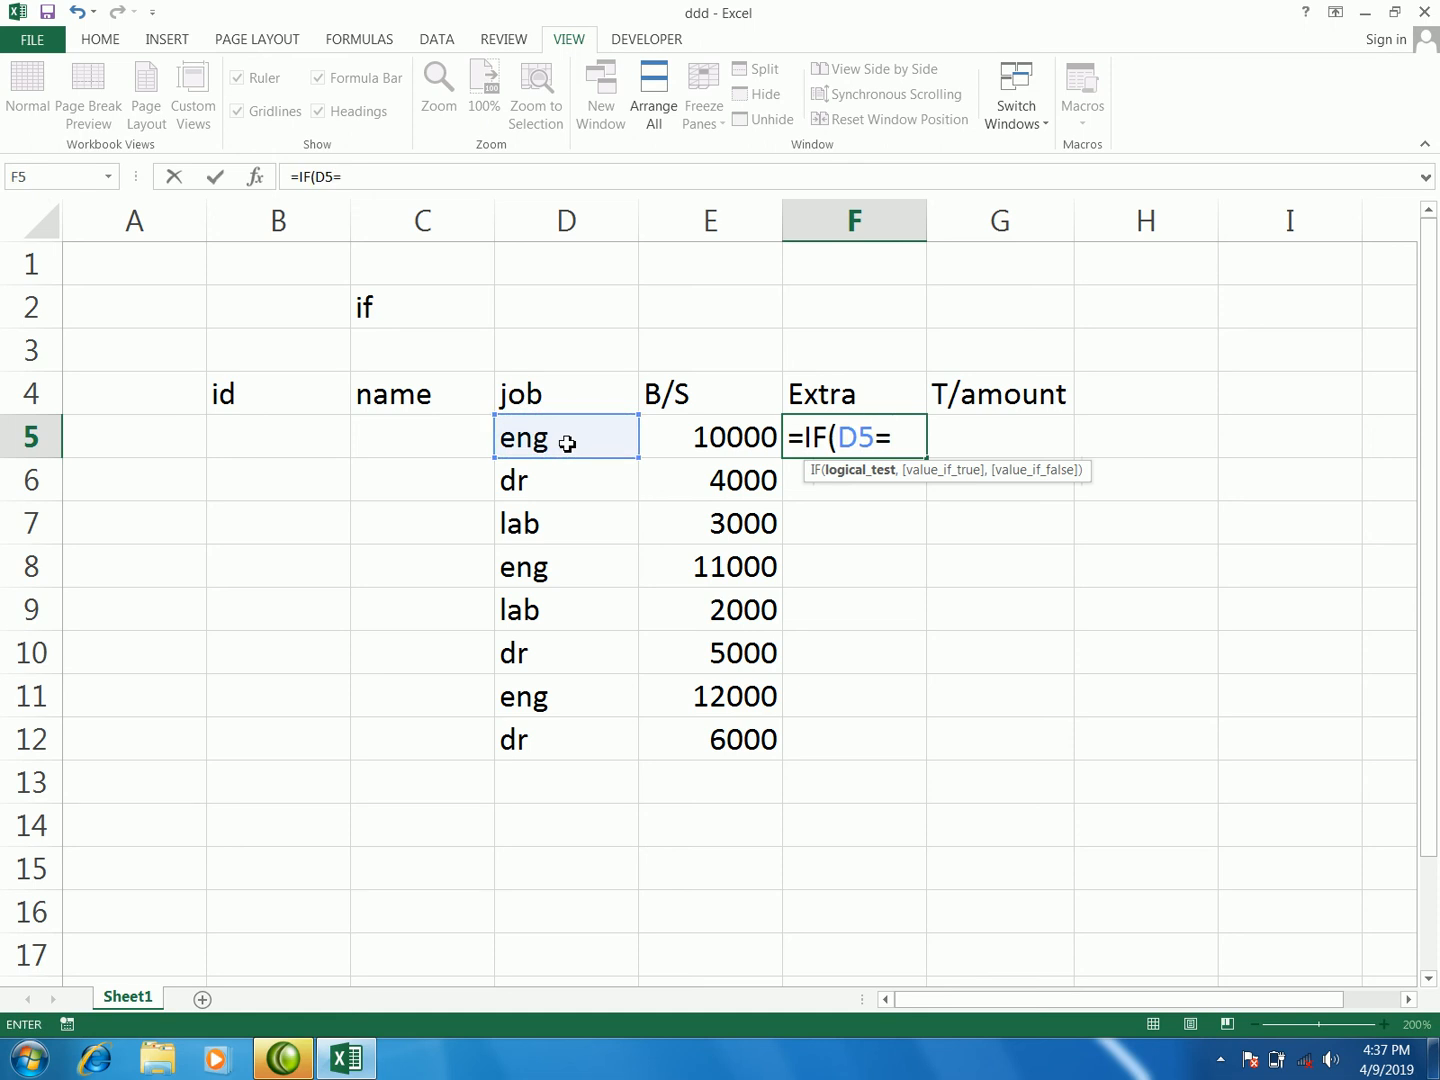
pyautogui.write('"')
pyautogui.write('eng')
pyautogui.write('",')
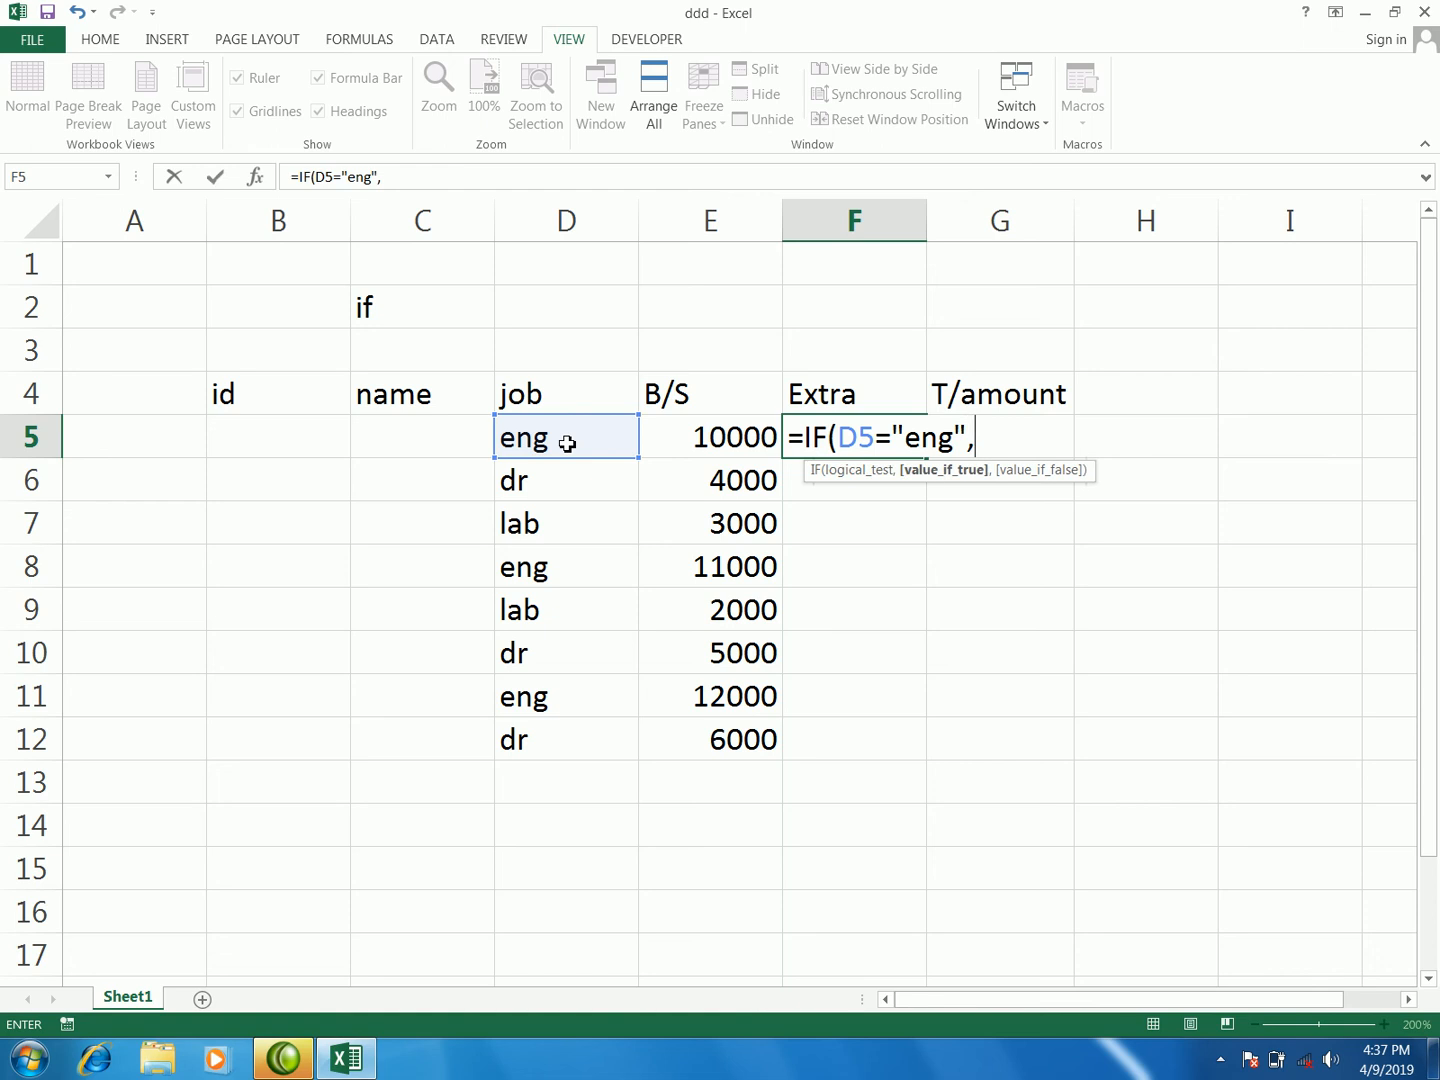
# - Complete the F5 formula with E5*2% as the value if true, and select the cell again
pyautogui.click(683, 442)
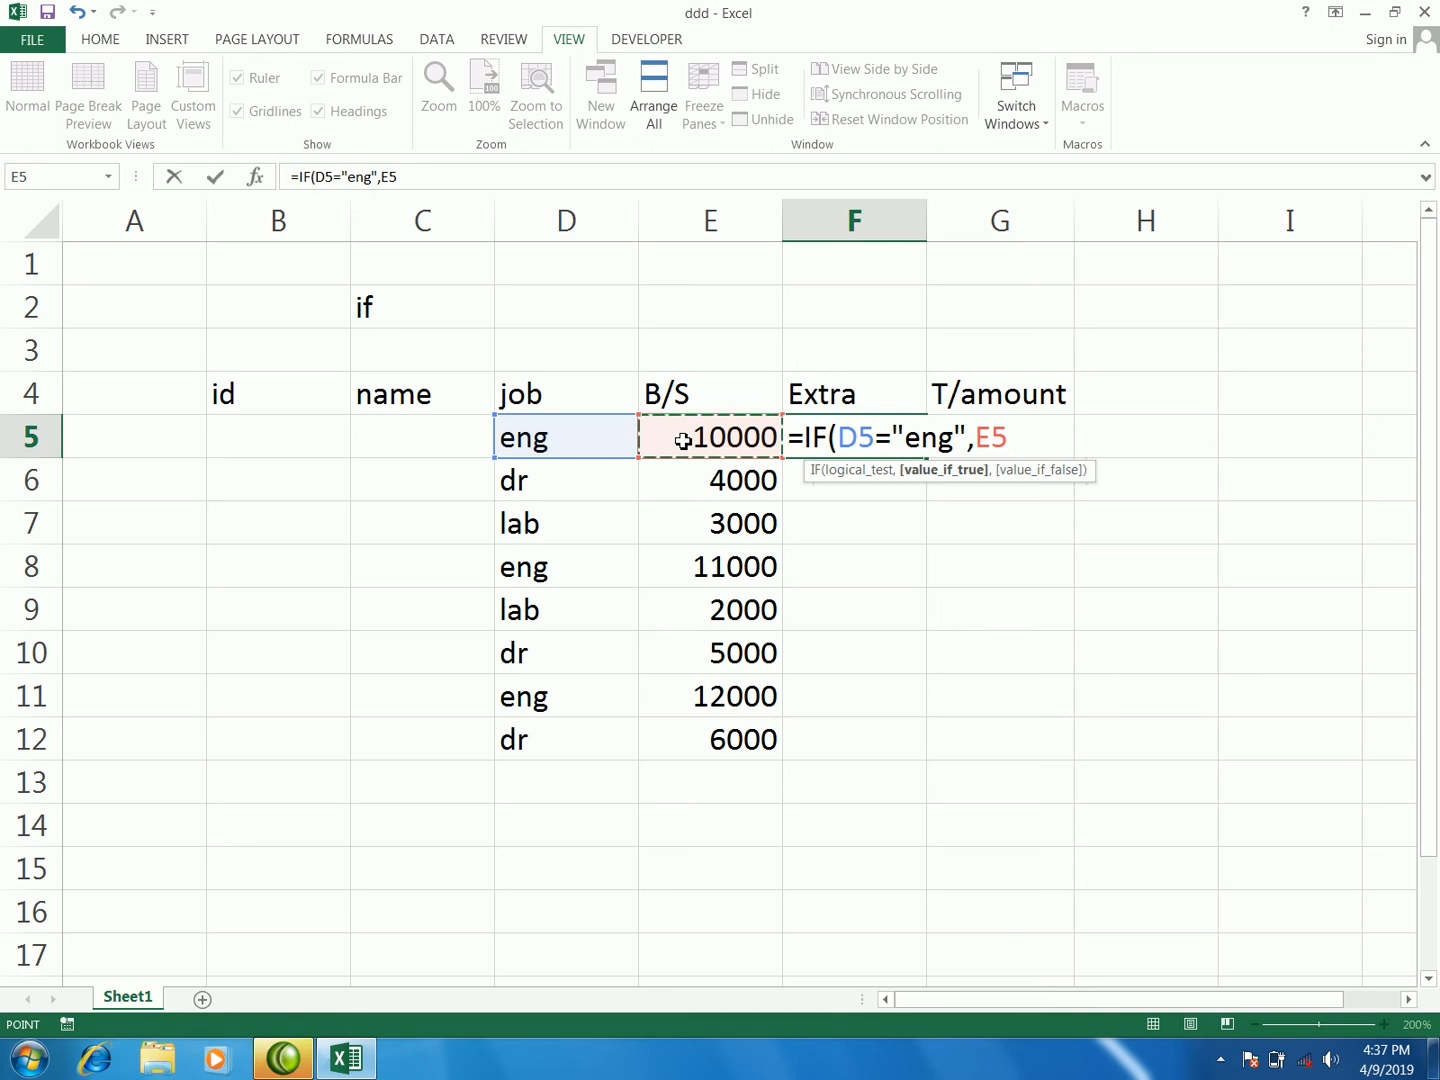
pyautogui.write('*2')
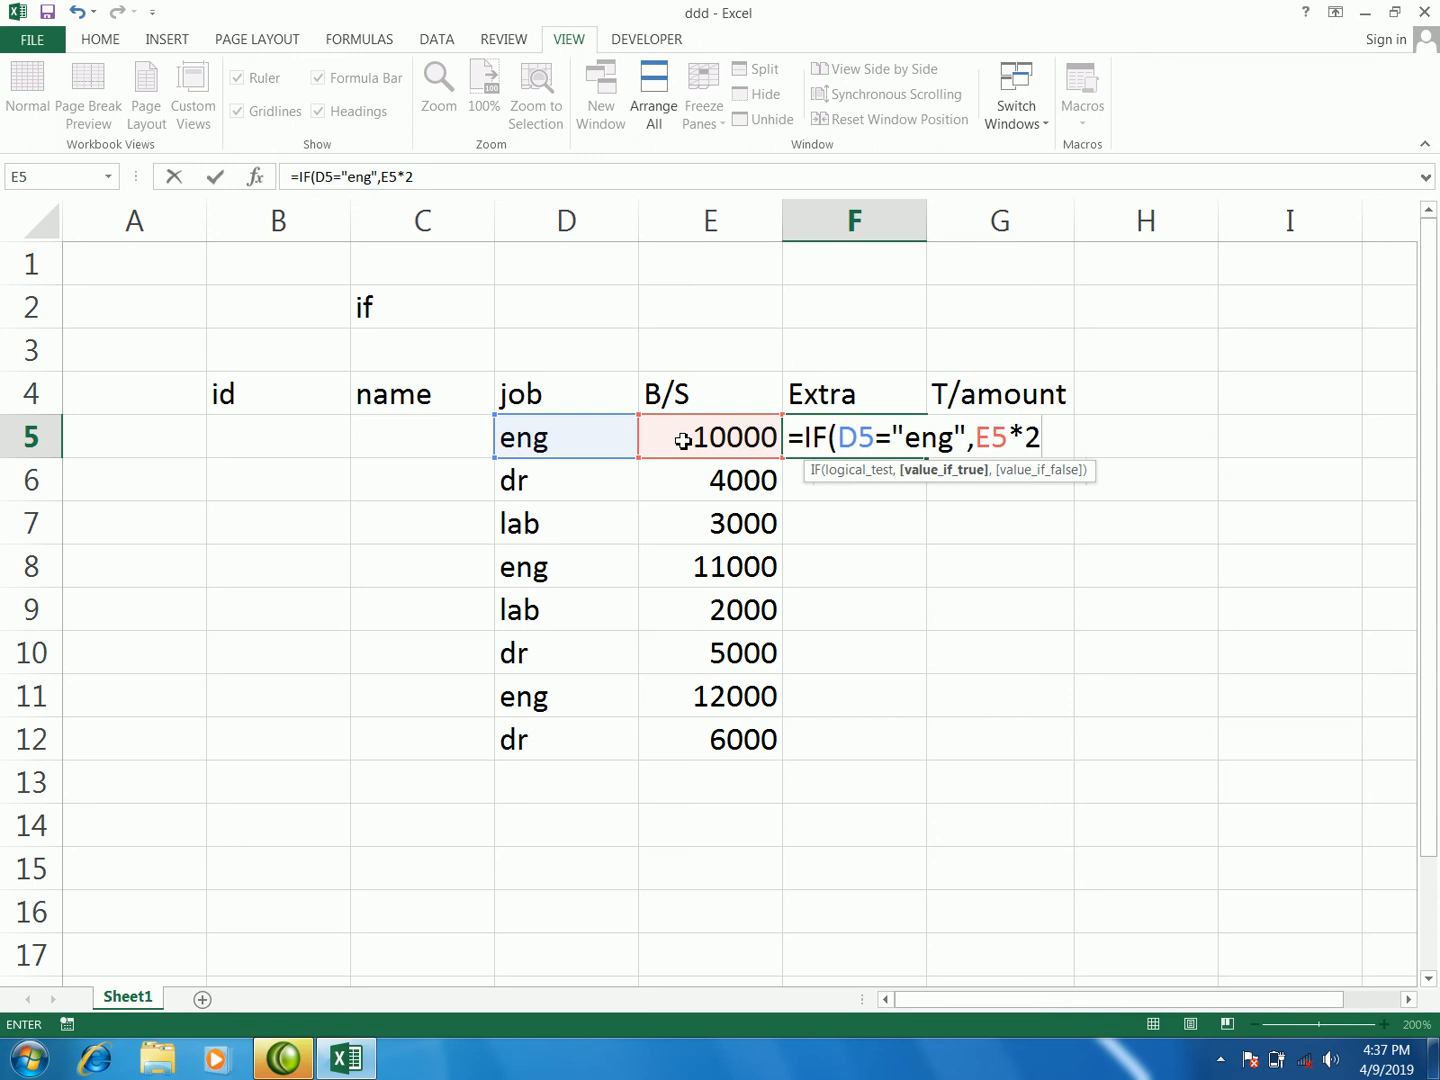
pyautogui.write('%)')
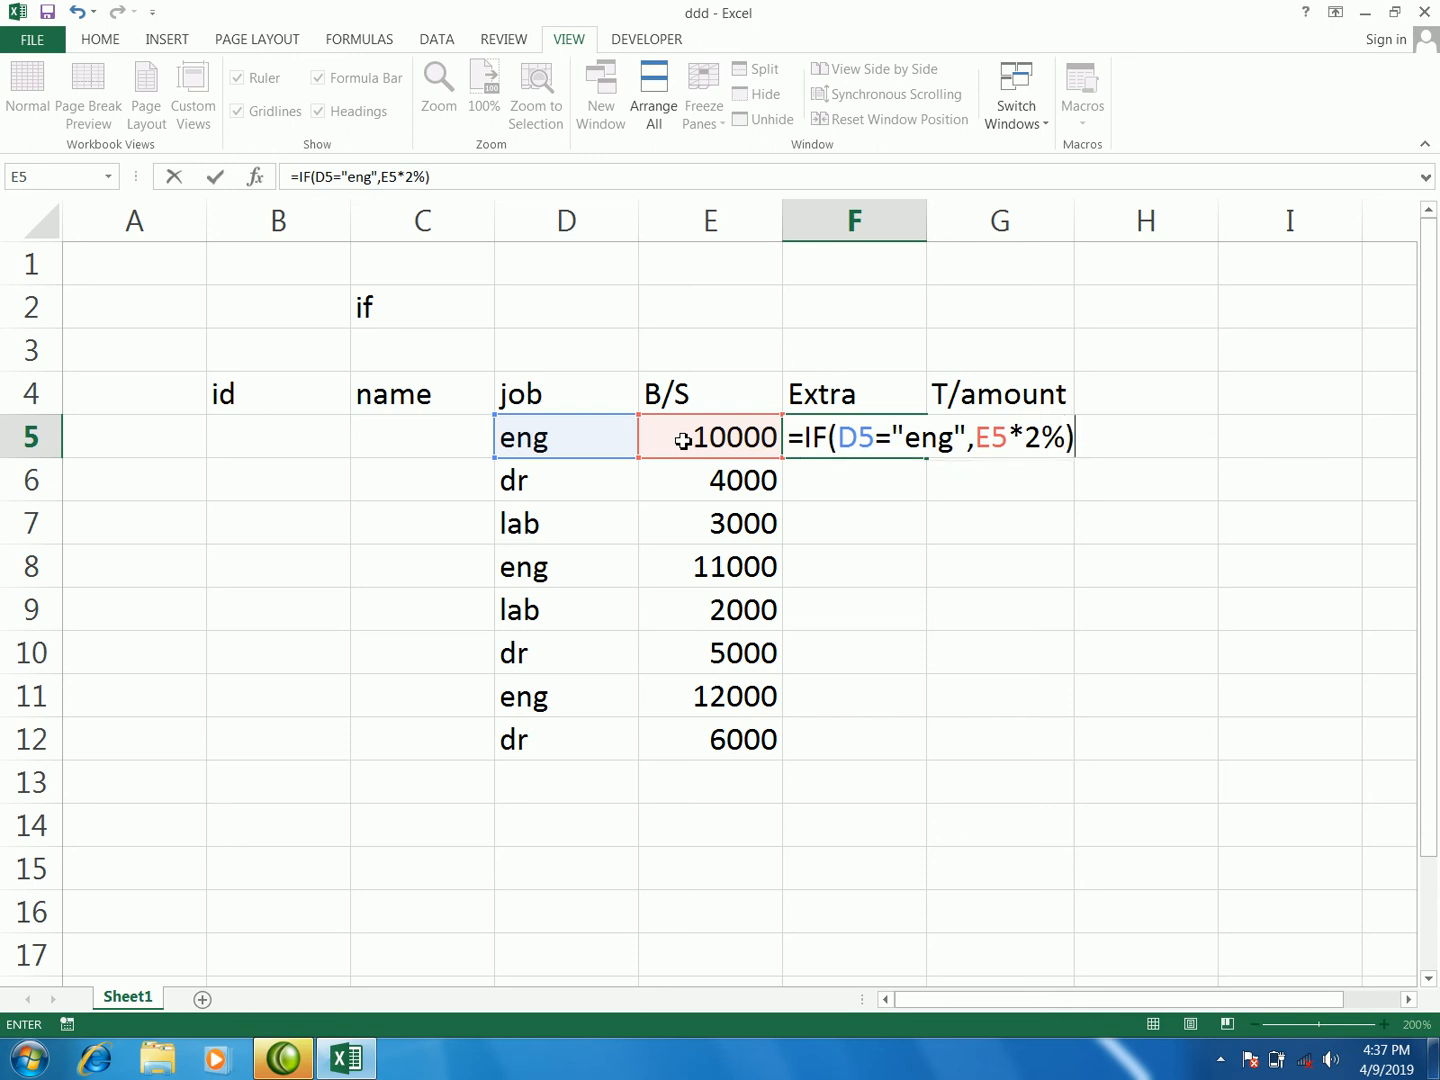
pyautogui.press('Return')
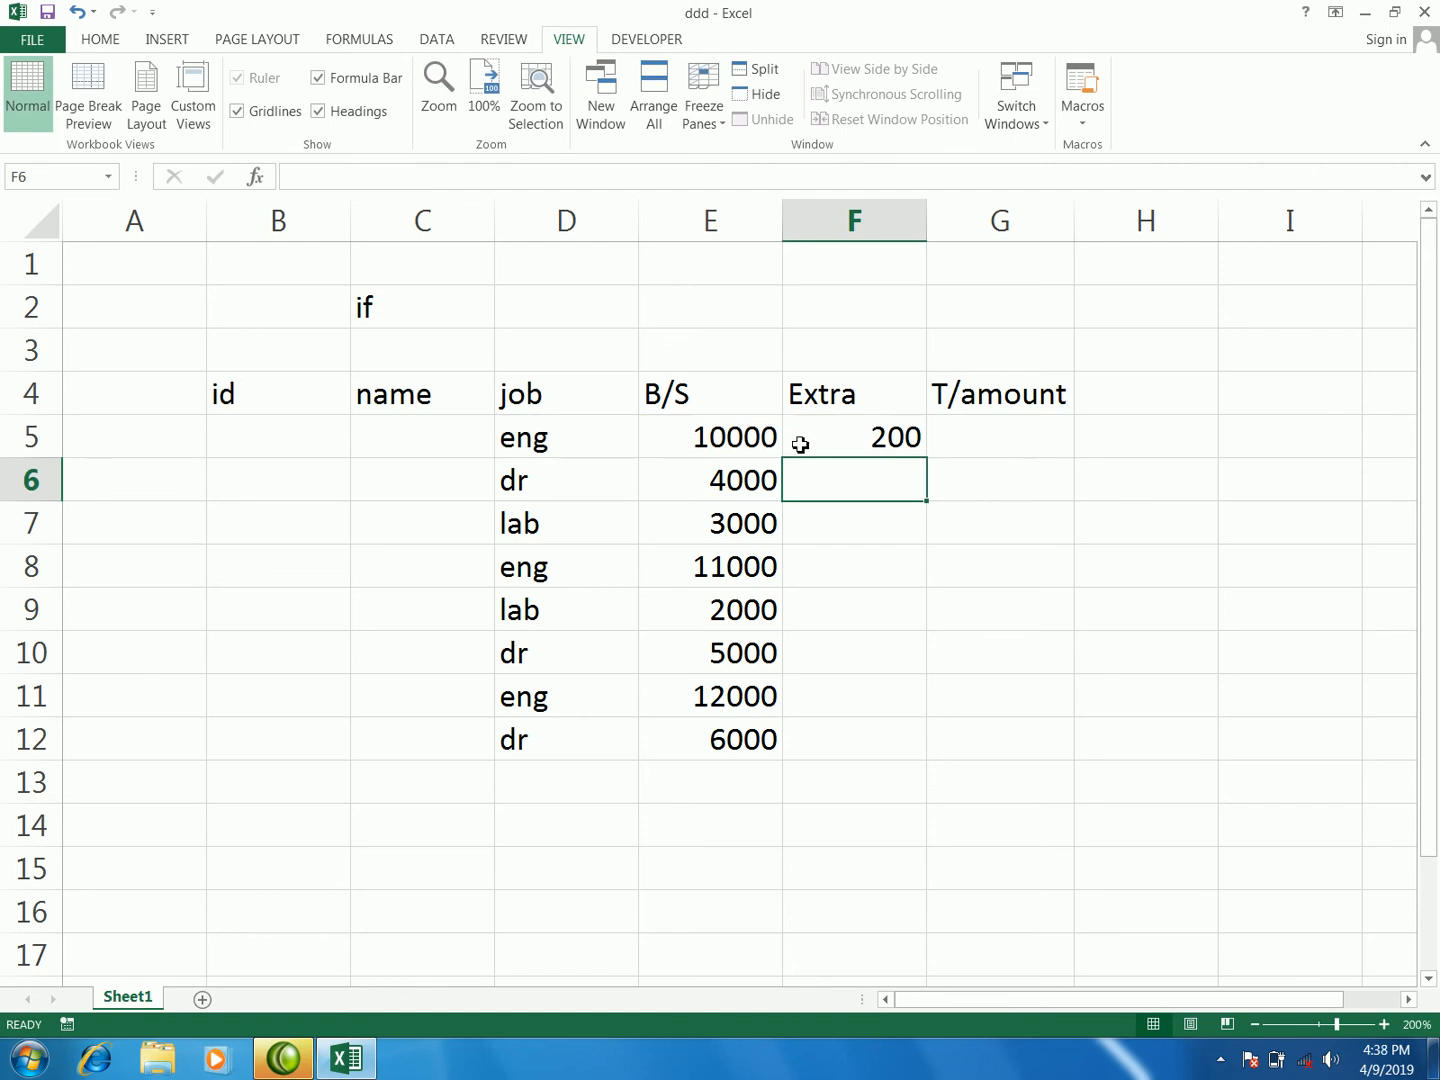
pyautogui.click(841, 438)
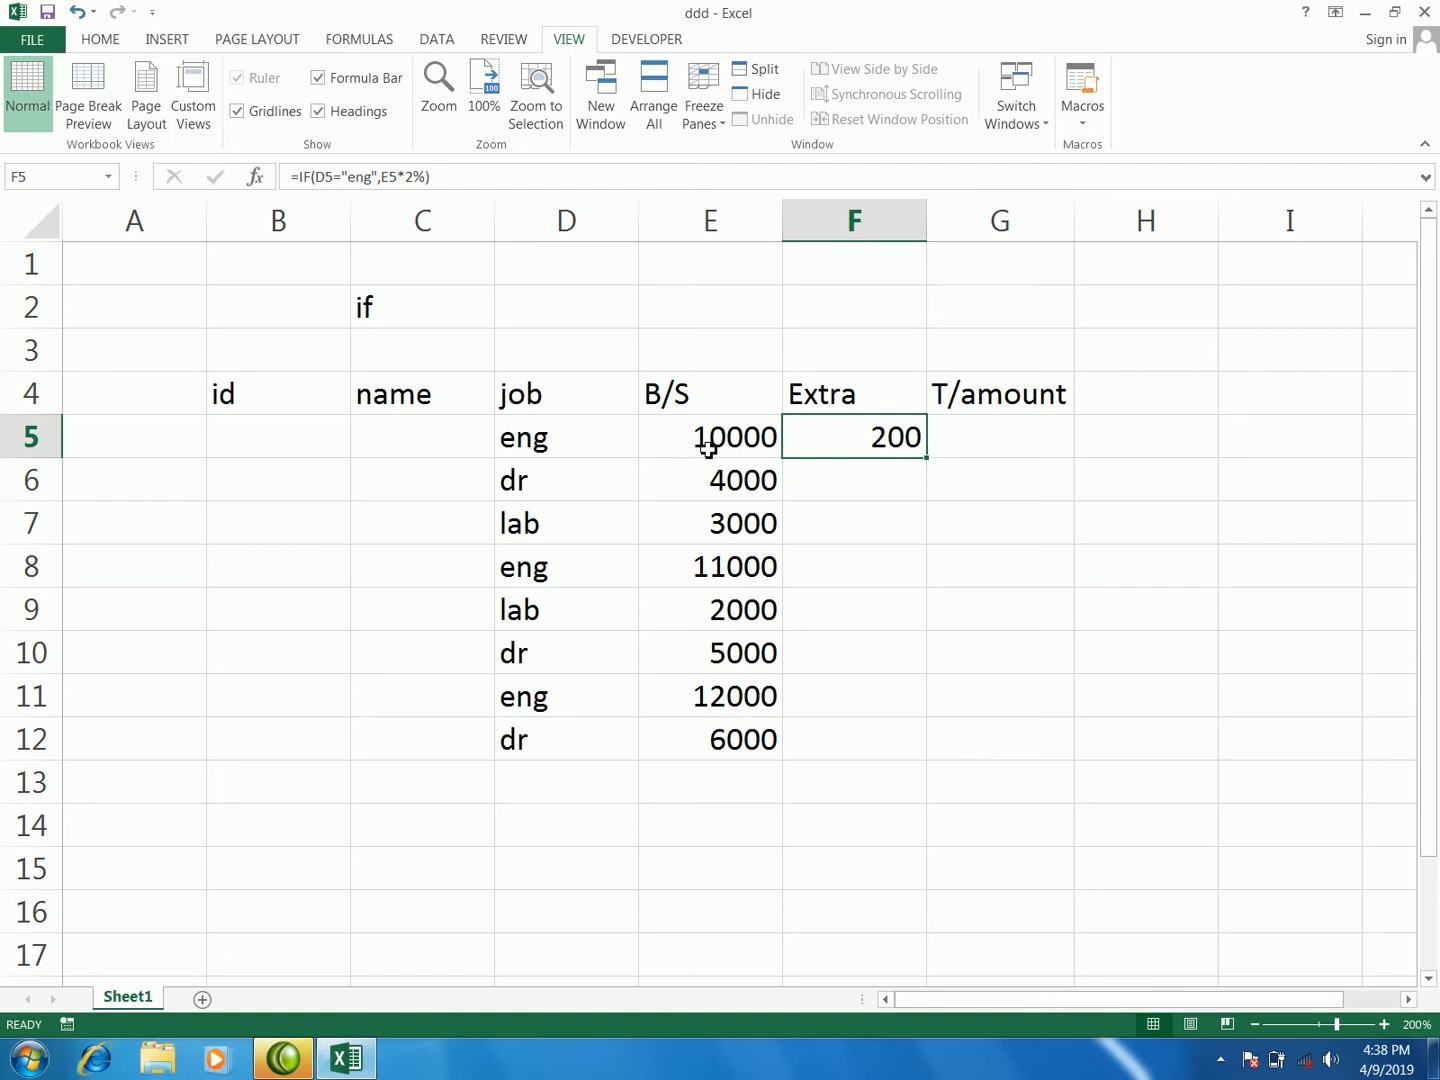
# - Fill the F5 formula down the Extra column to F12
pyautogui.moveTo(924, 466); pyautogui.dragTo(926, 751)
pyautogui.click(1011, 562)
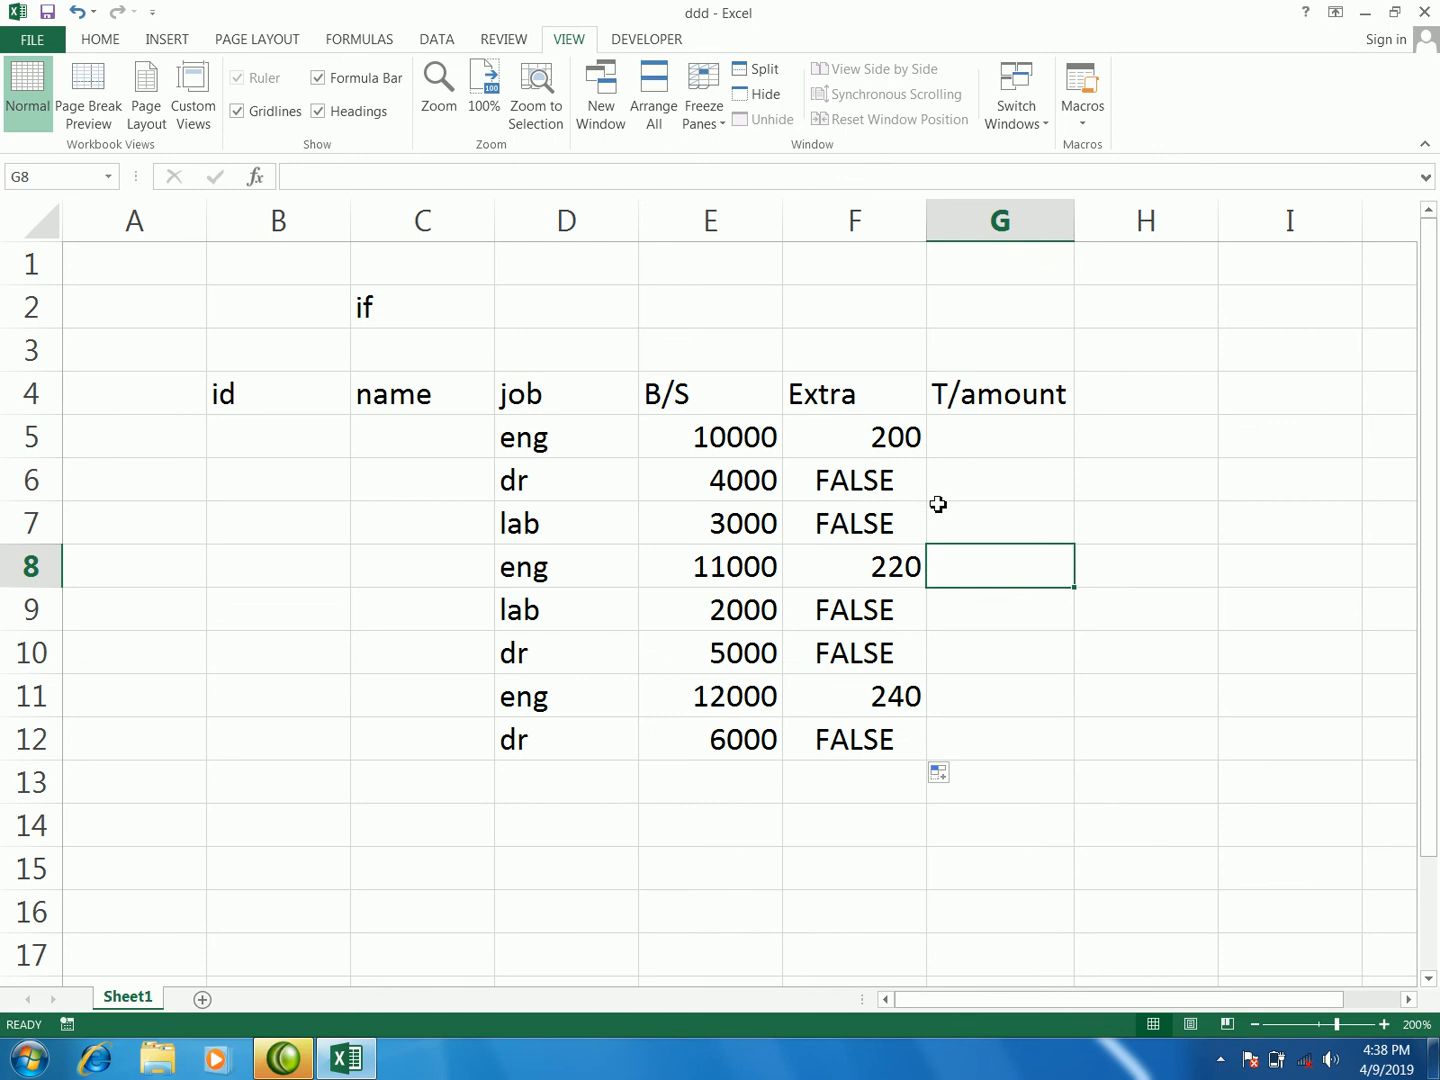
# - Compare the job, B/S and Extra entries of the eng rows with those of the dr and lab rows
pyautogui.click(577, 450)
pyautogui.moveTo(578, 451); pyautogui.dragTo(887, 443)
pyautogui.moveTo(522, 700); pyautogui.dragTo(866, 700)
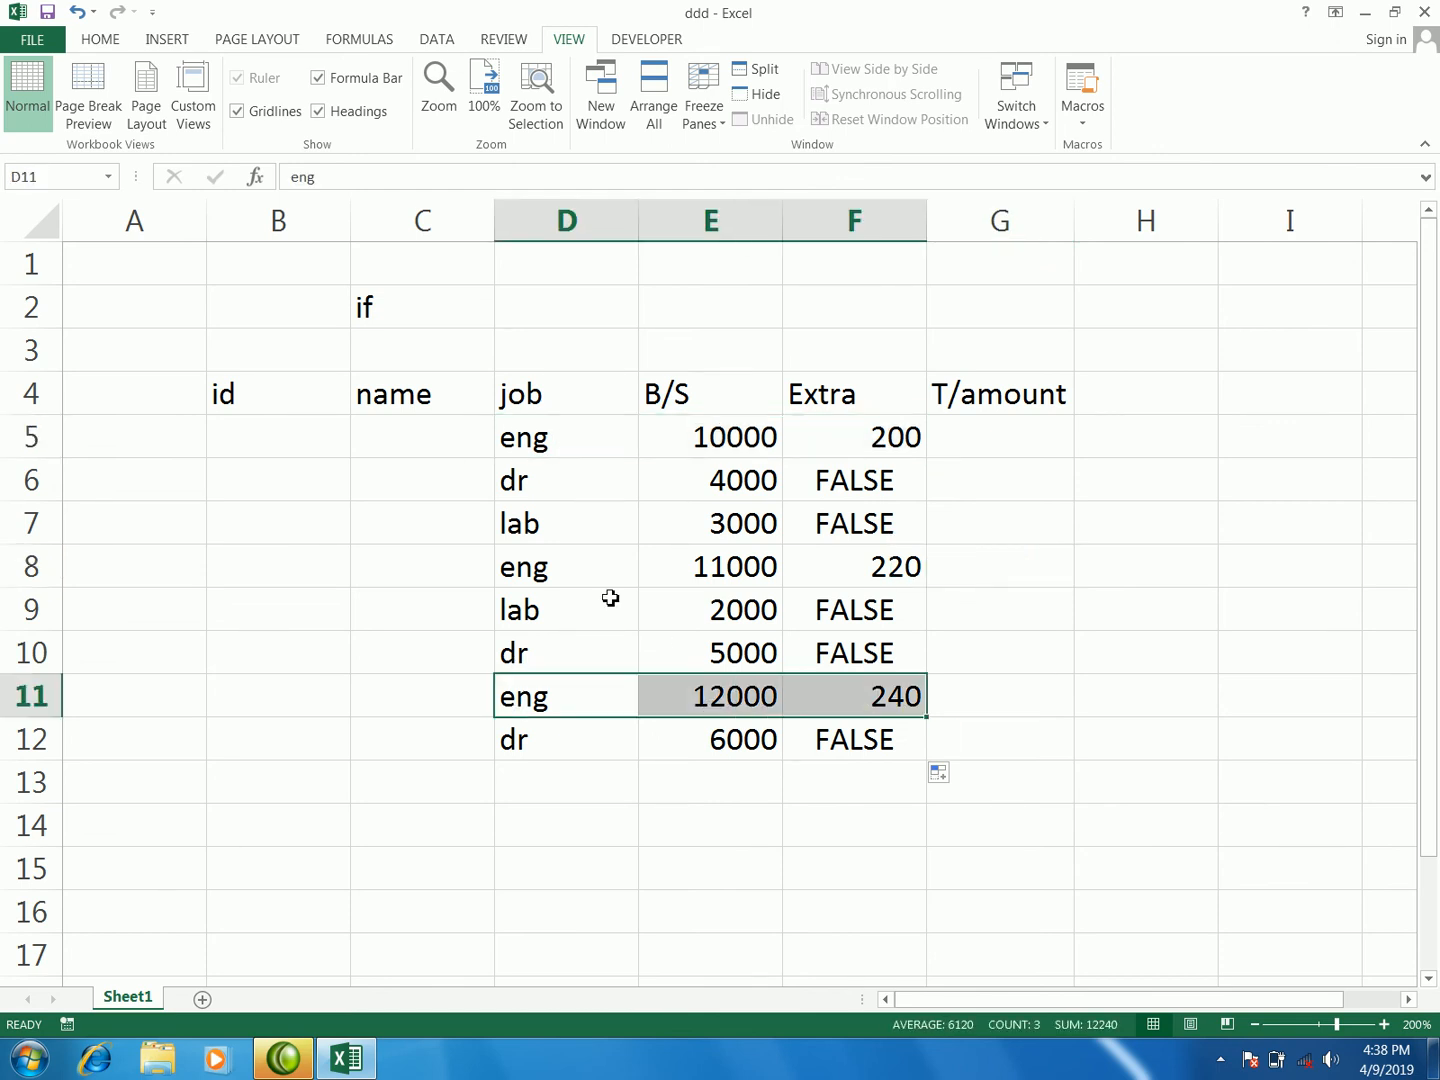
pyautogui.moveTo(536, 570); pyautogui.dragTo(861, 571)
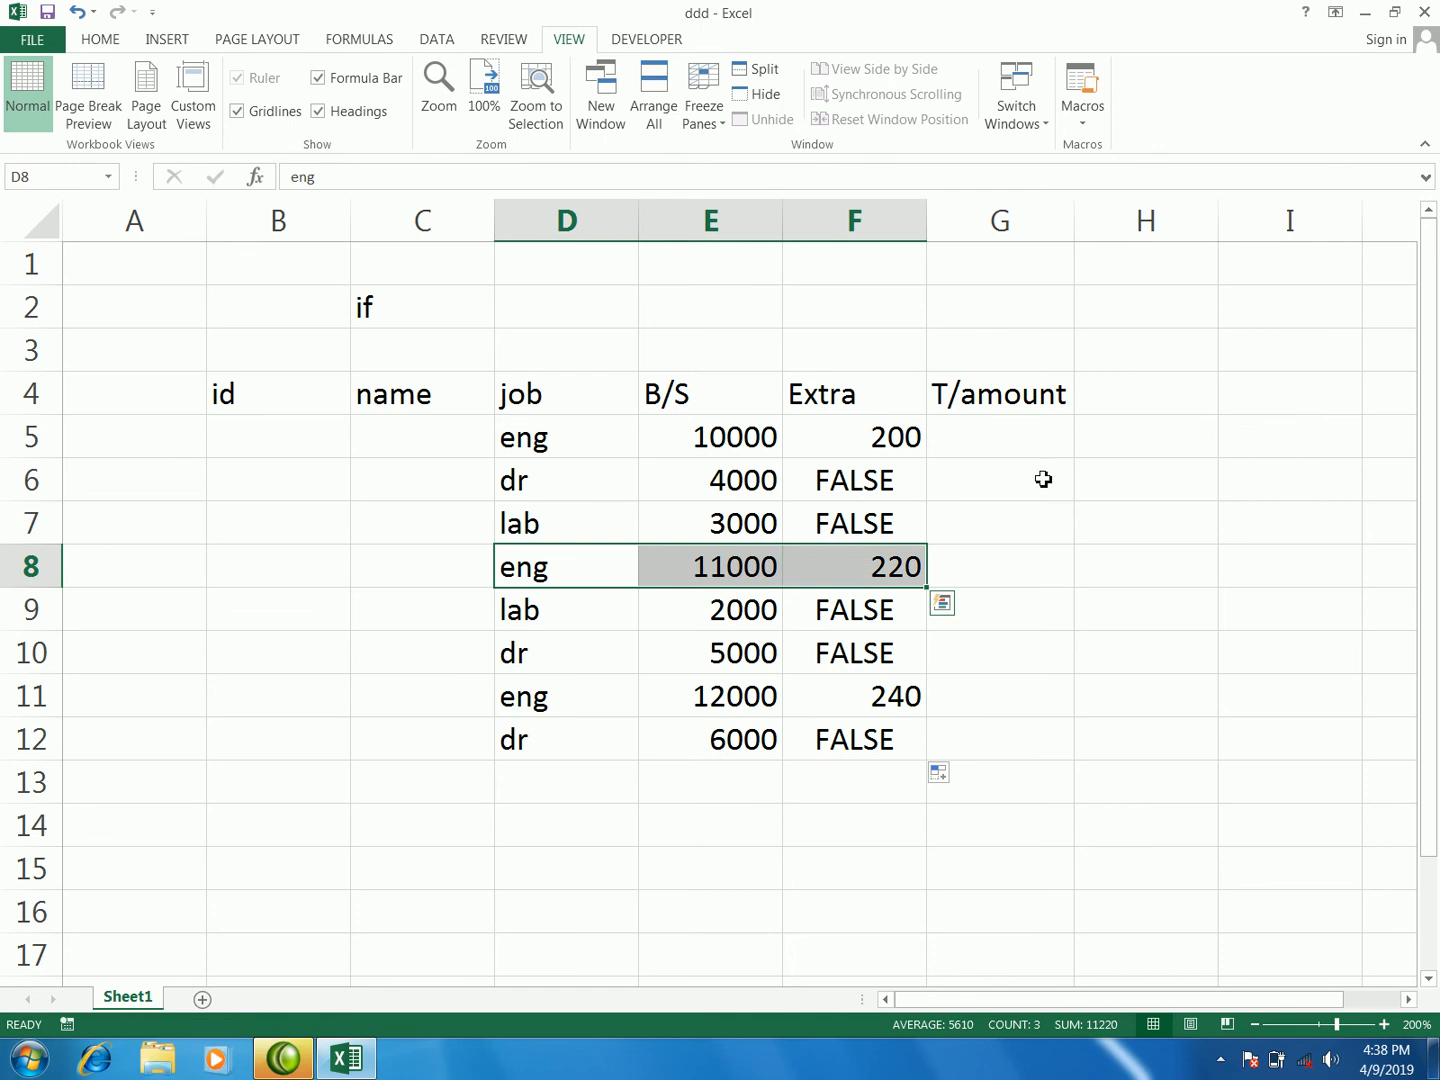
pyautogui.click(552, 477)
pyautogui.click(553, 689)
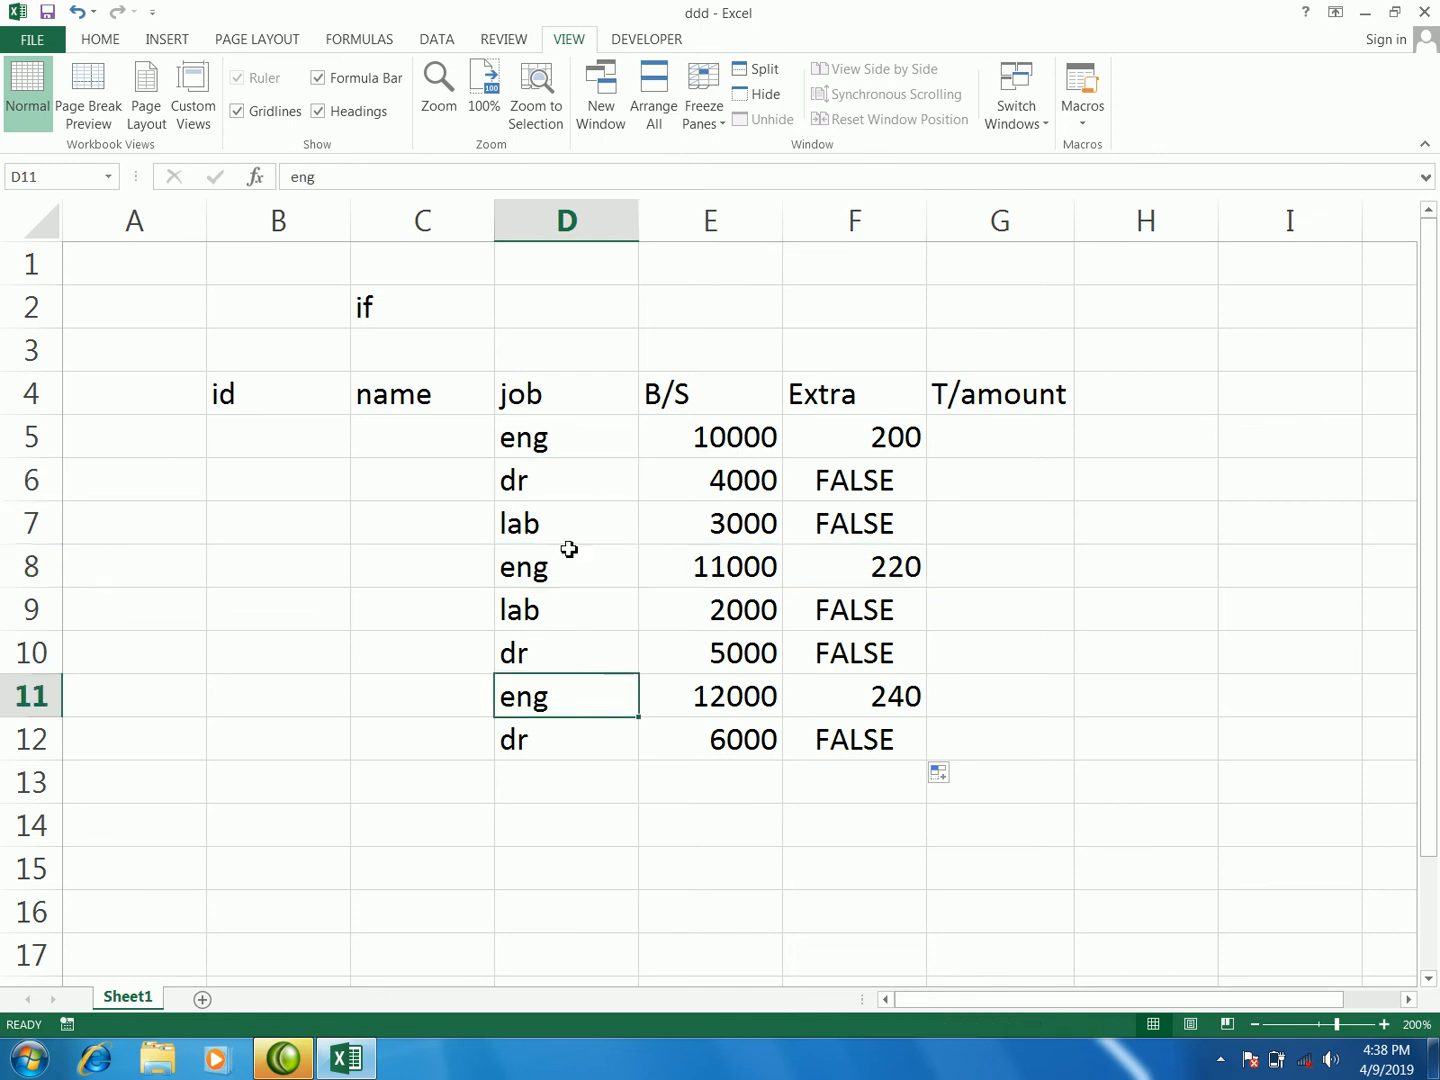
pyautogui.click(877, 480)
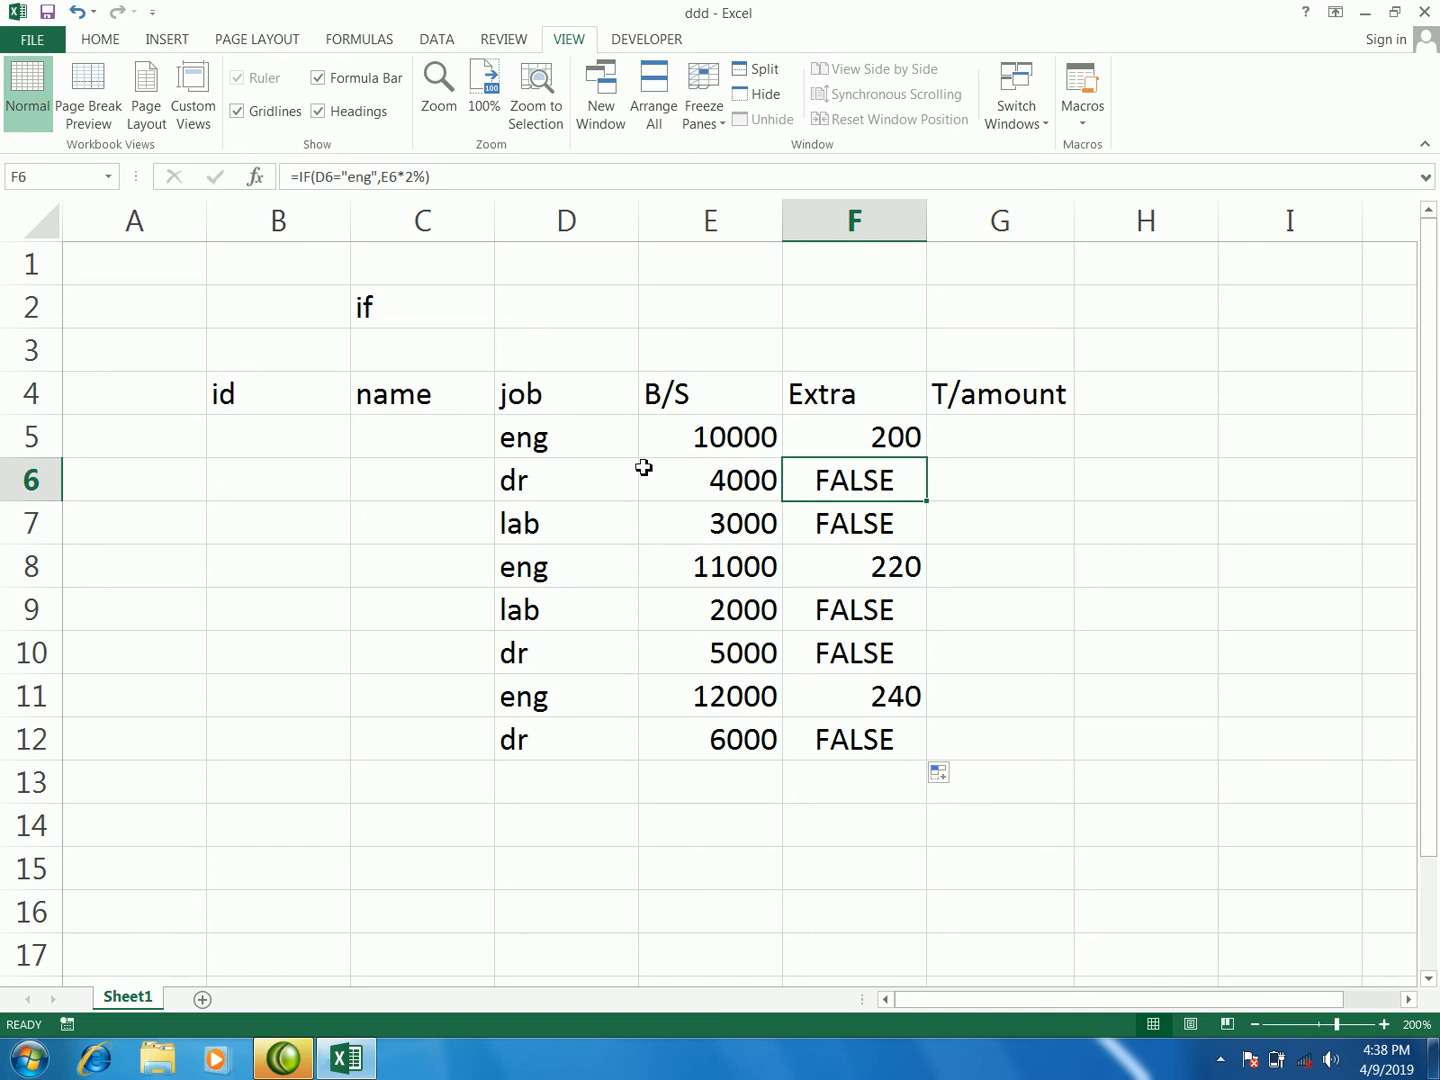
pyautogui.click(866, 520)
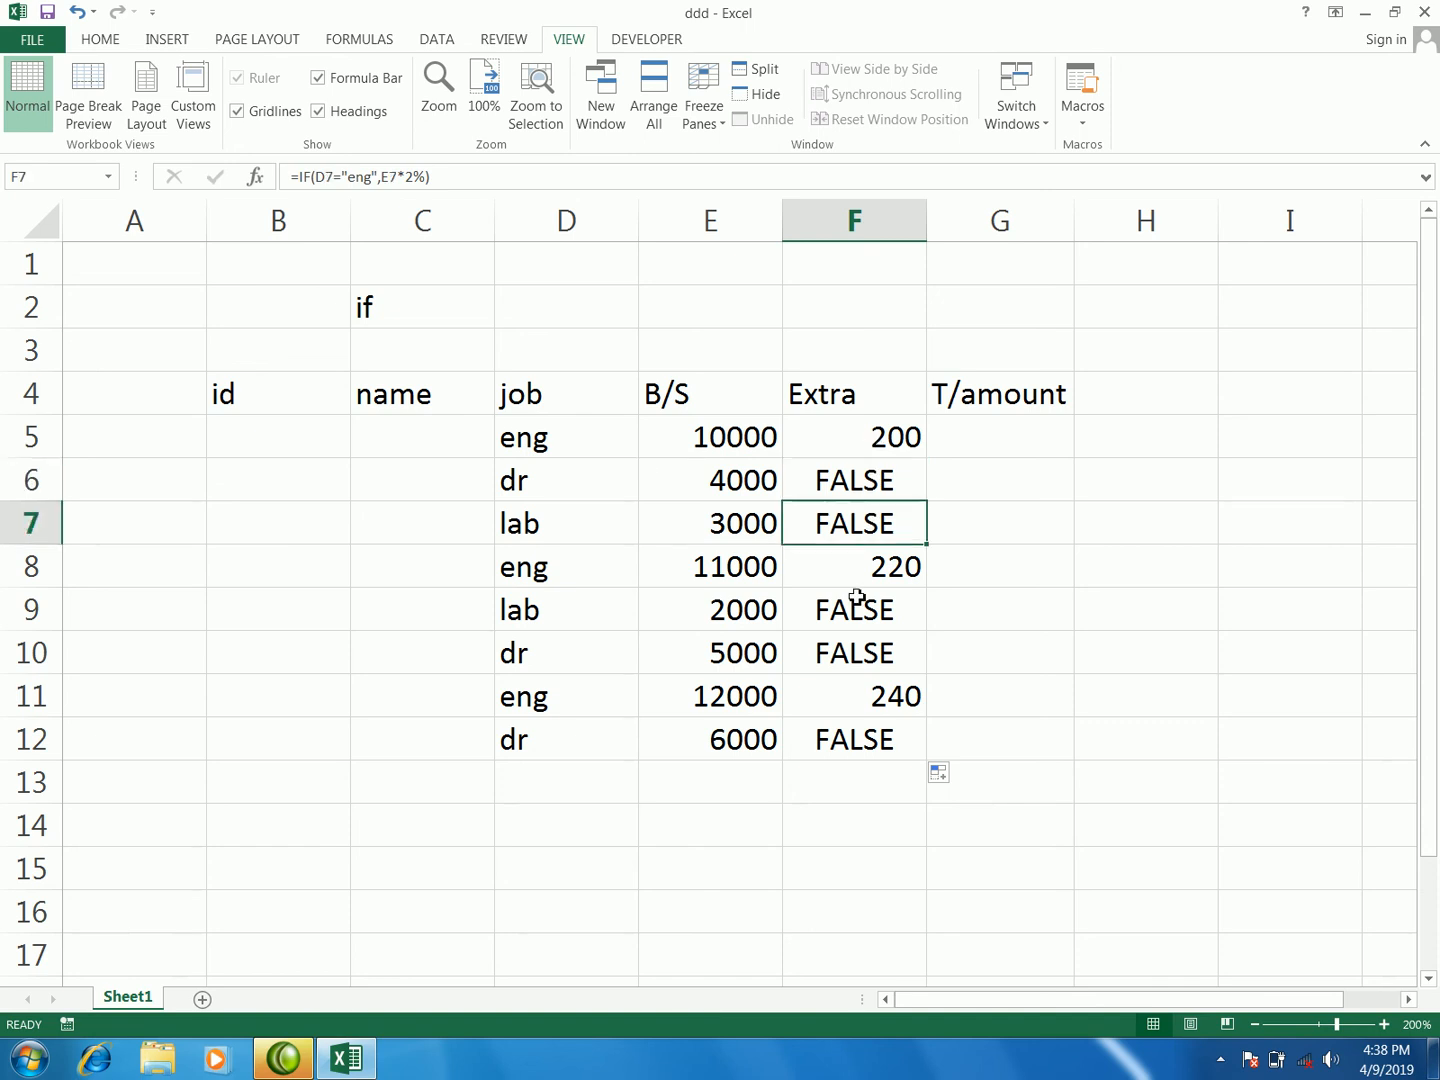
pyautogui.click(862, 606)
pyautogui.click(854, 665)
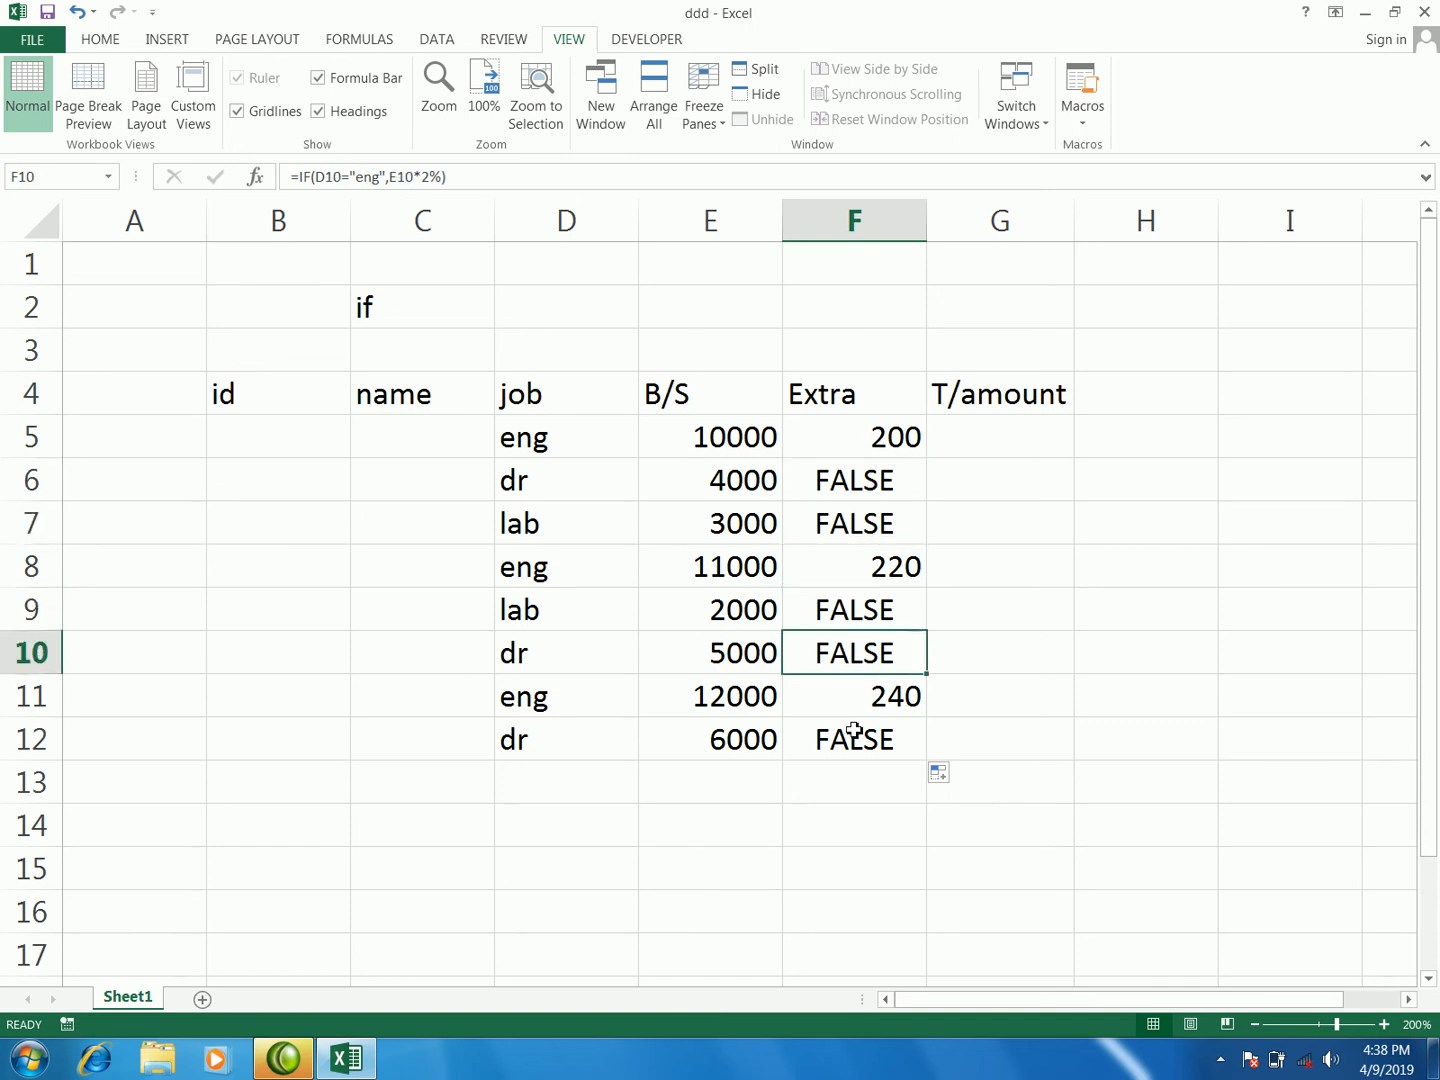
pyautogui.click(857, 732)
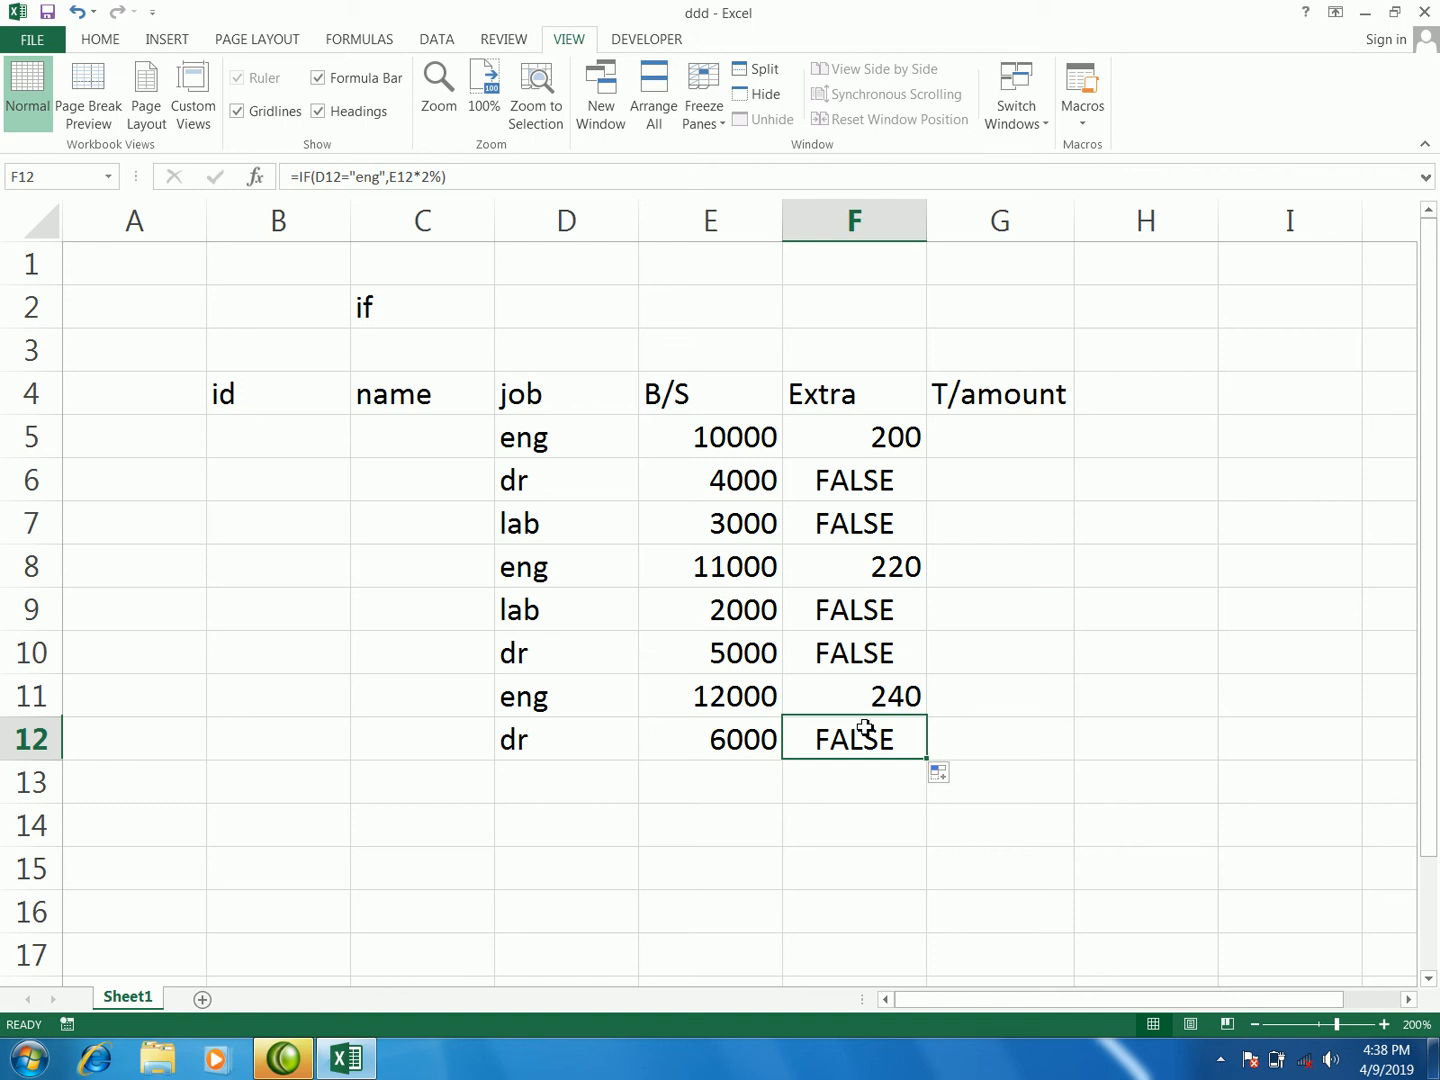
# - Extend the IF formula in F5 with a quoted space " " as the value if false
pyautogui.click(883, 440)
pyautogui.doubleClick(884, 440)
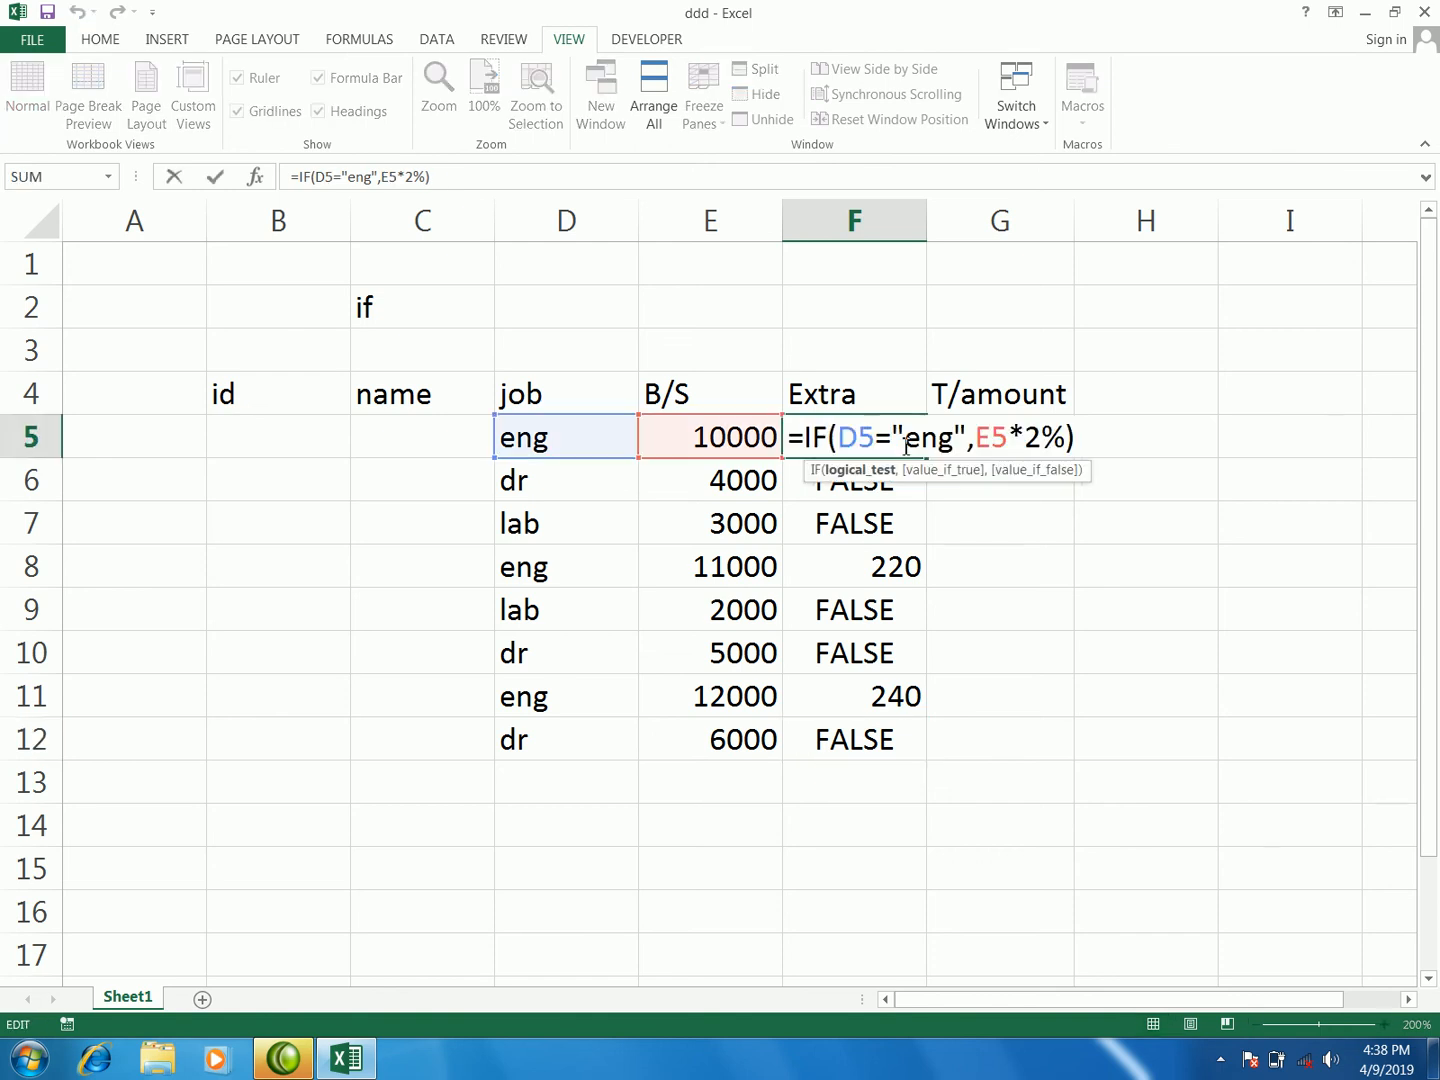
pyautogui.click(1070, 438)
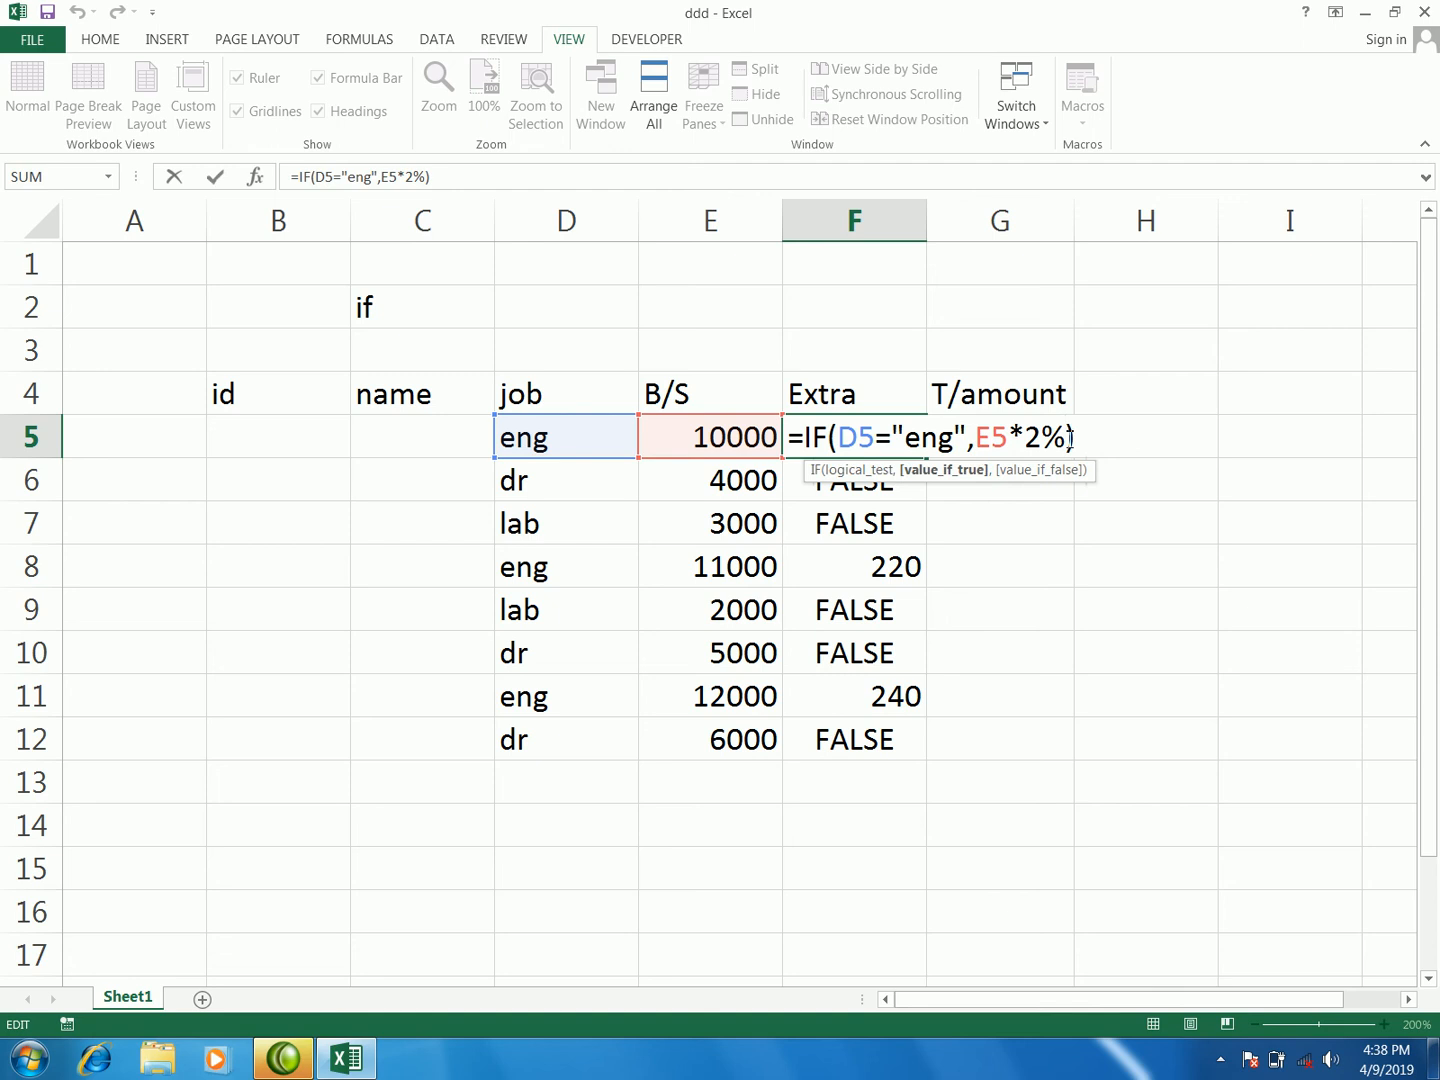
pyautogui.write(',')
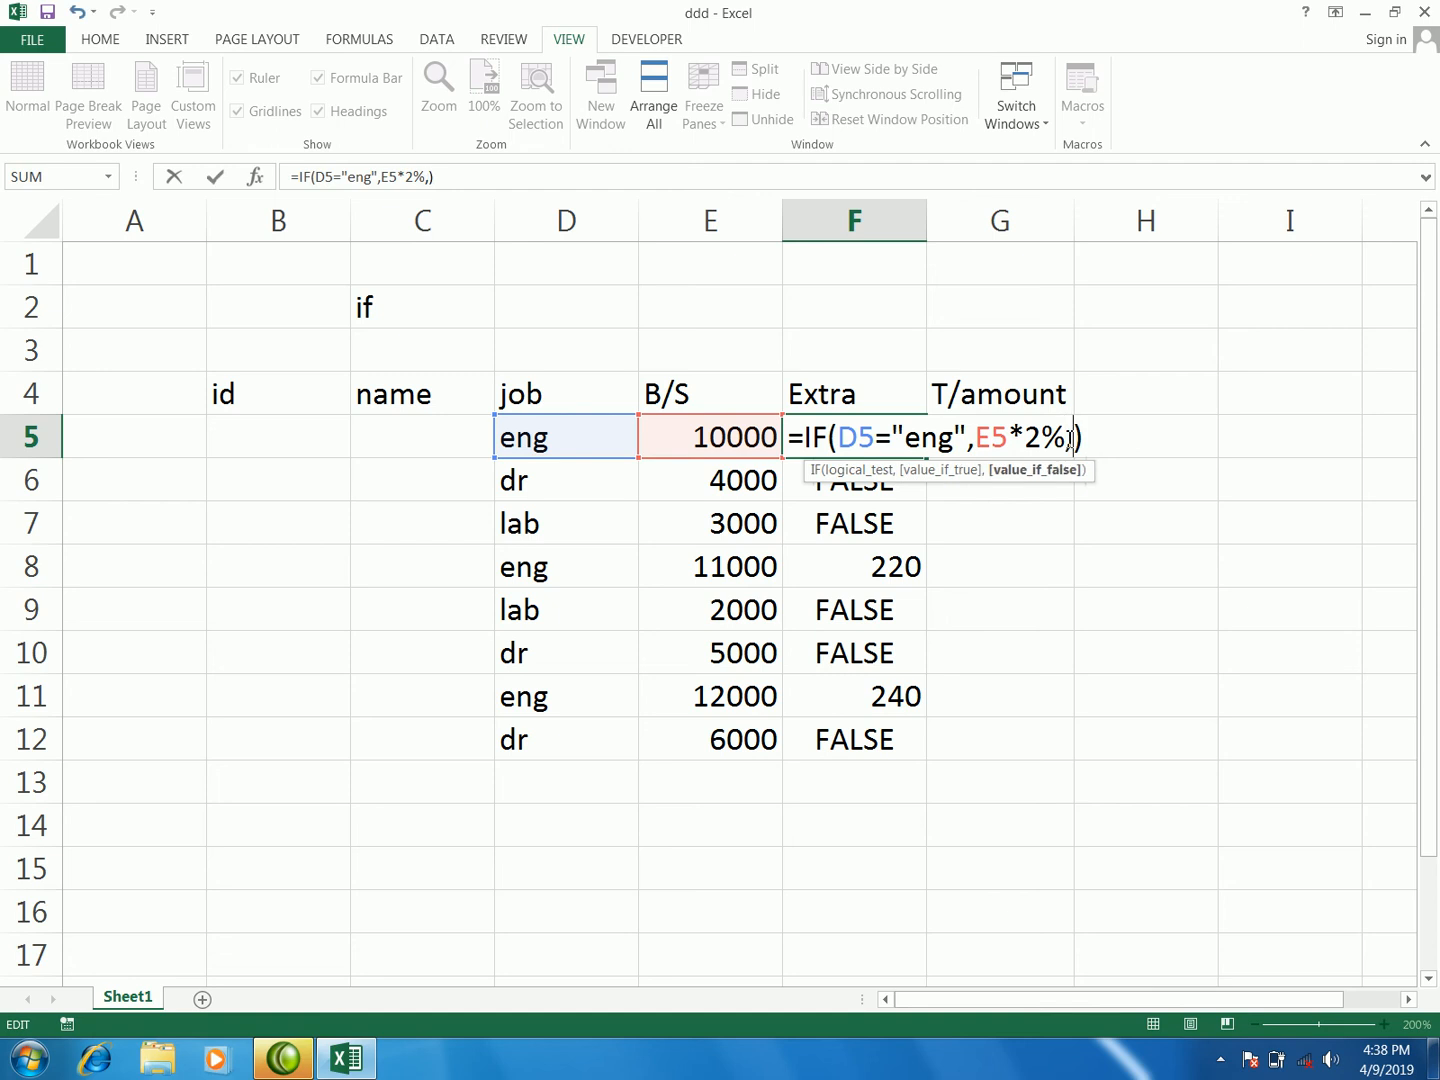
pyautogui.write('" "')
pyautogui.press('Return')
pyautogui.press('Return')
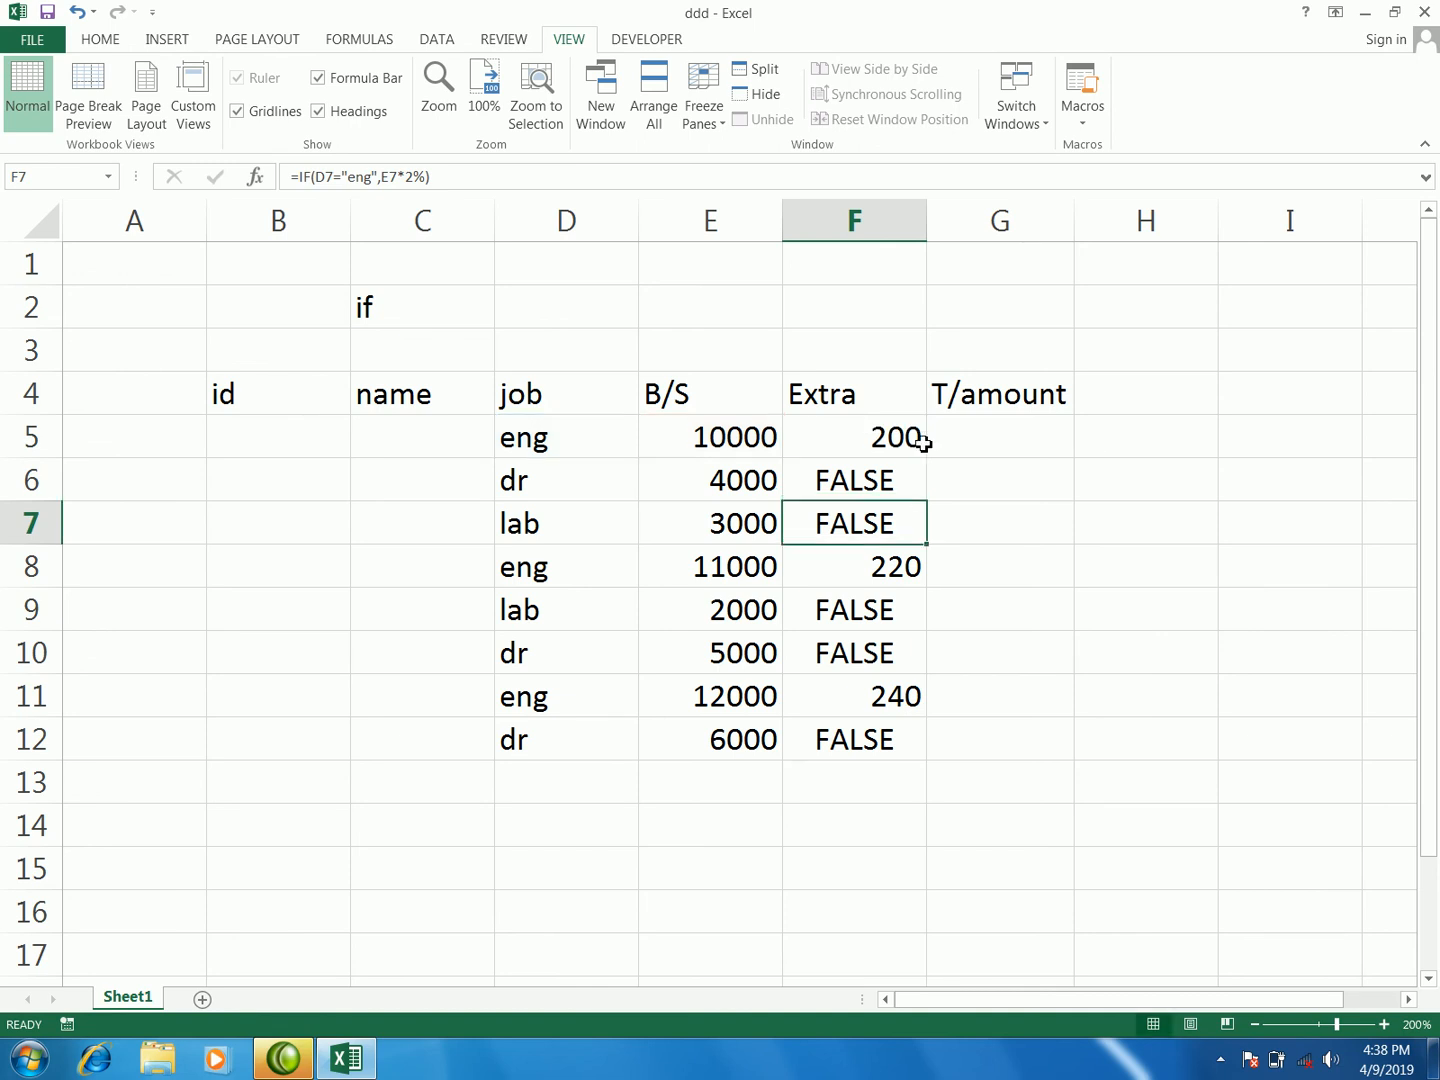
# - Copy the revised IF formula with the blank false value from F5 through F12
pyautogui.click(923, 443)
pyautogui.moveTo(932, 469); pyautogui.dragTo(923, 750)
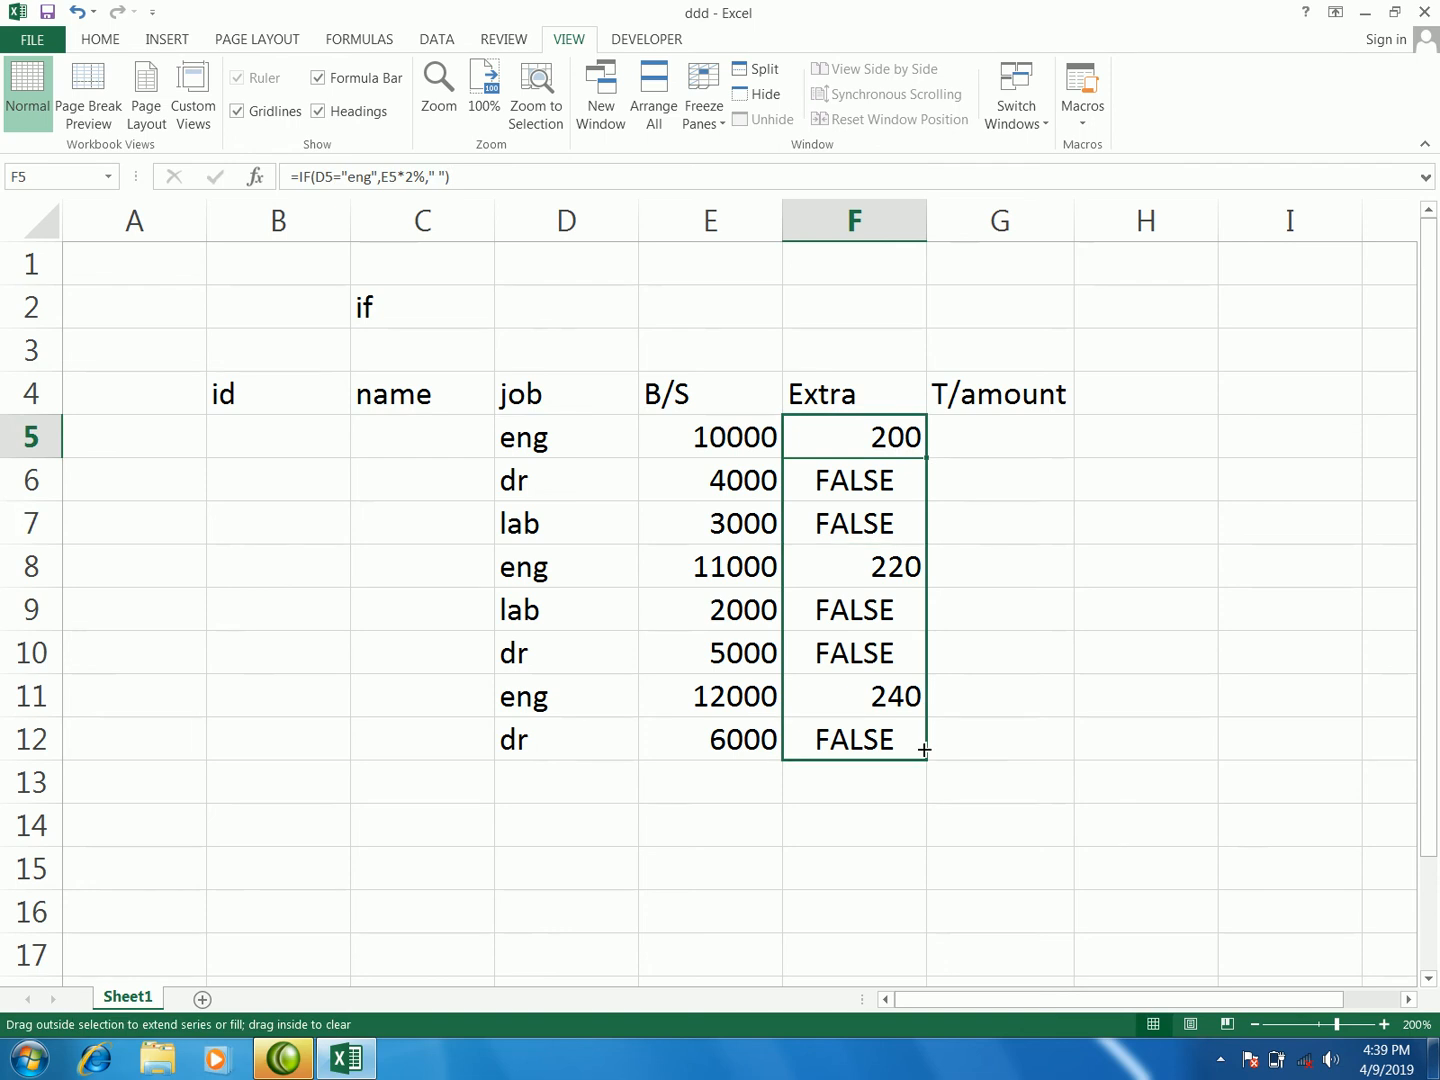
pyautogui.rightClick(923, 749)
pyautogui.click(1215, 514)
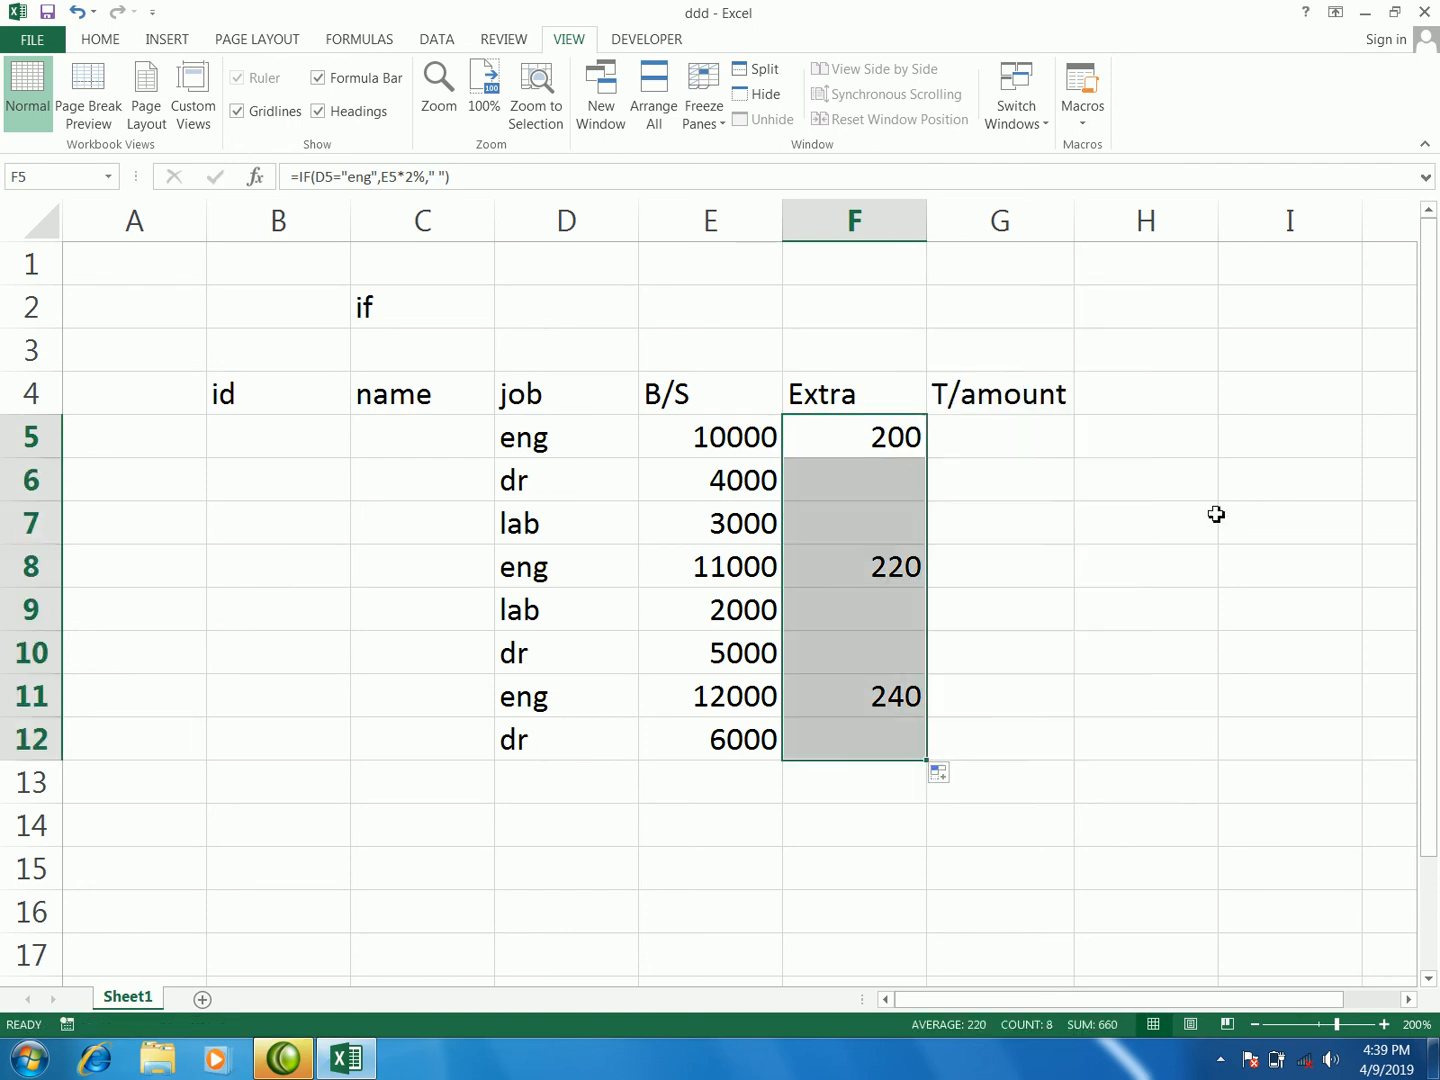
# - Check the Extra cells in rows 5, 6, 7 and 9 and compare the jobs in D5 and D6
pyautogui.click(872, 607)
pyautogui.click(879, 525)
pyautogui.click(882, 472)
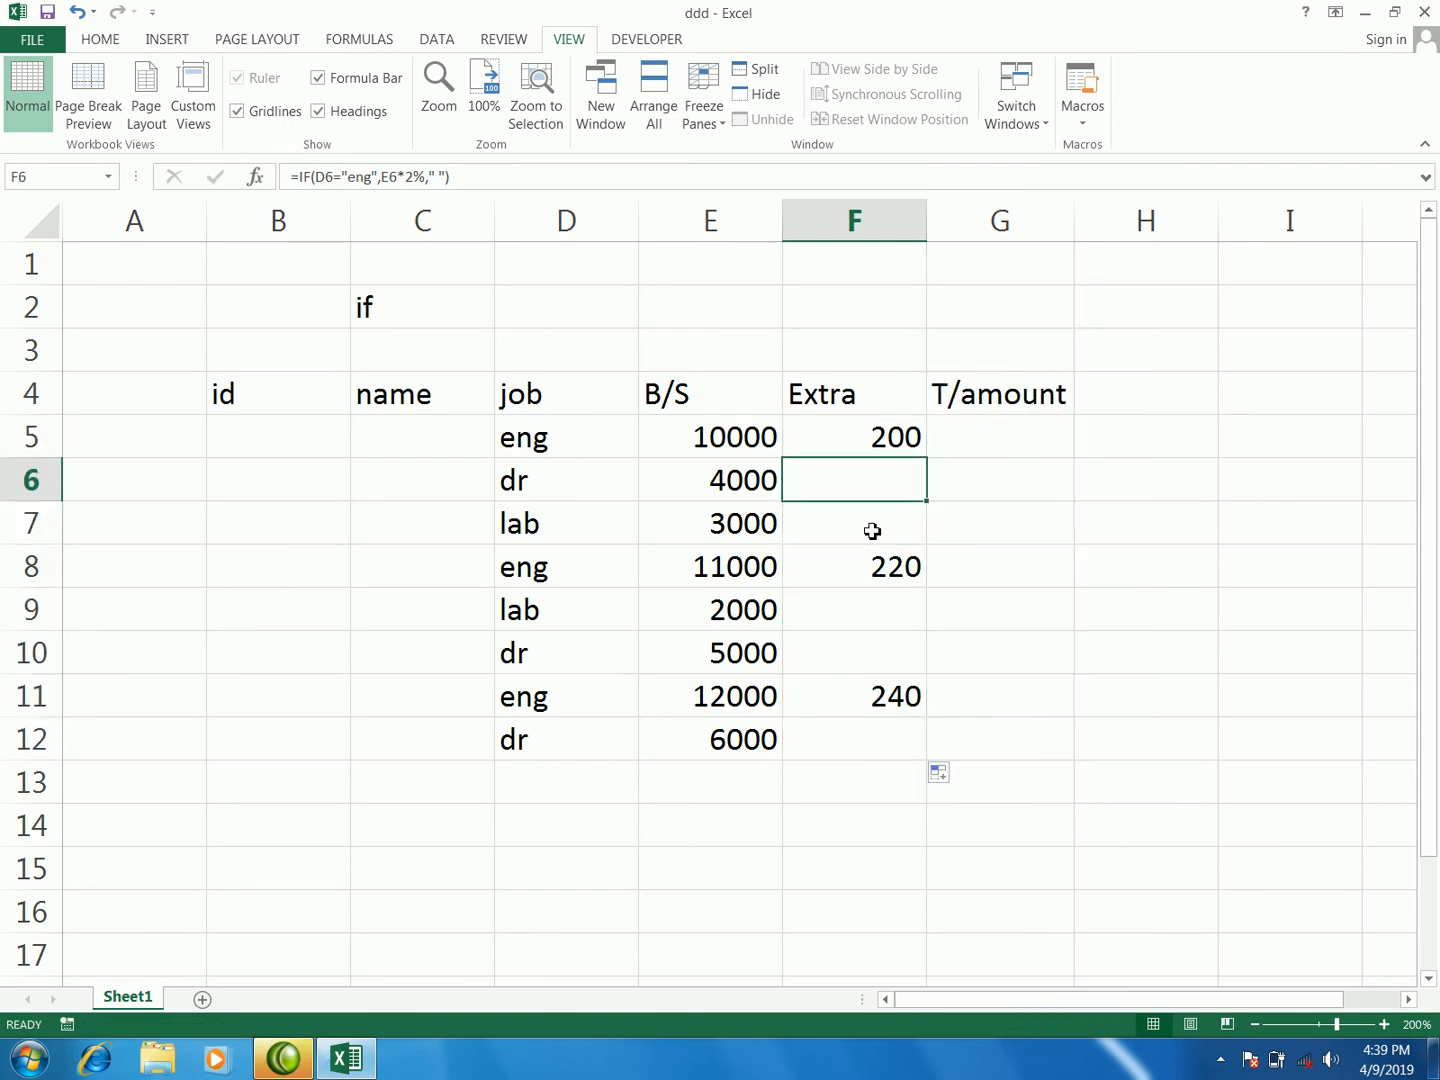
pyautogui.click(556, 469)
pyautogui.click(577, 444)
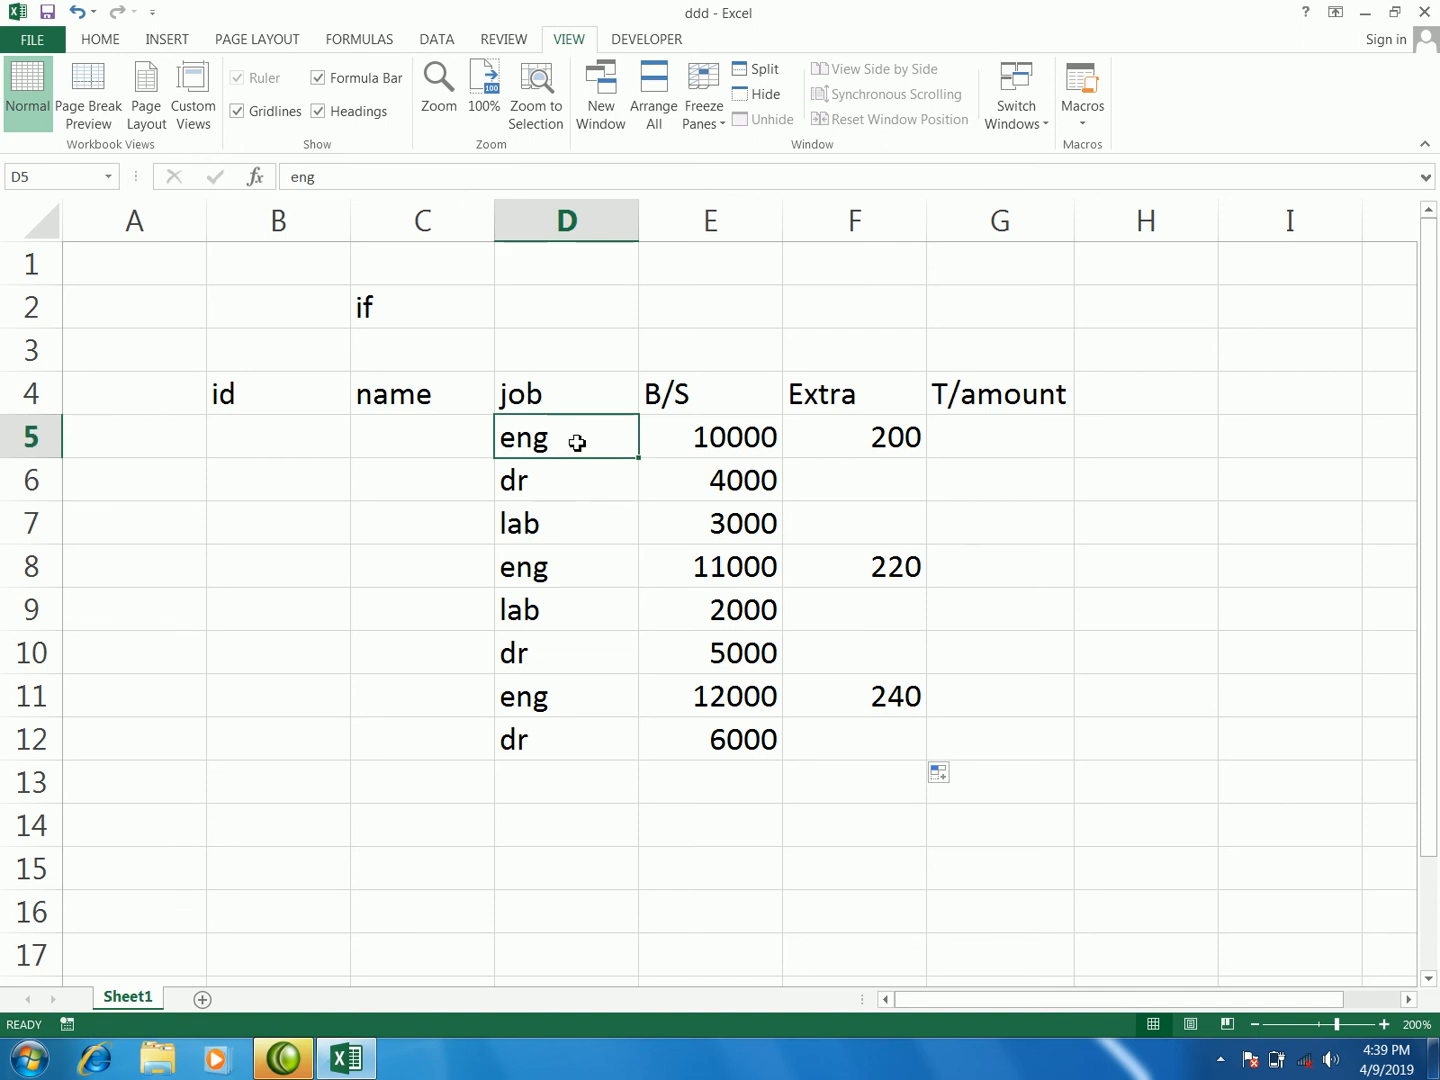
pyautogui.click(907, 444)
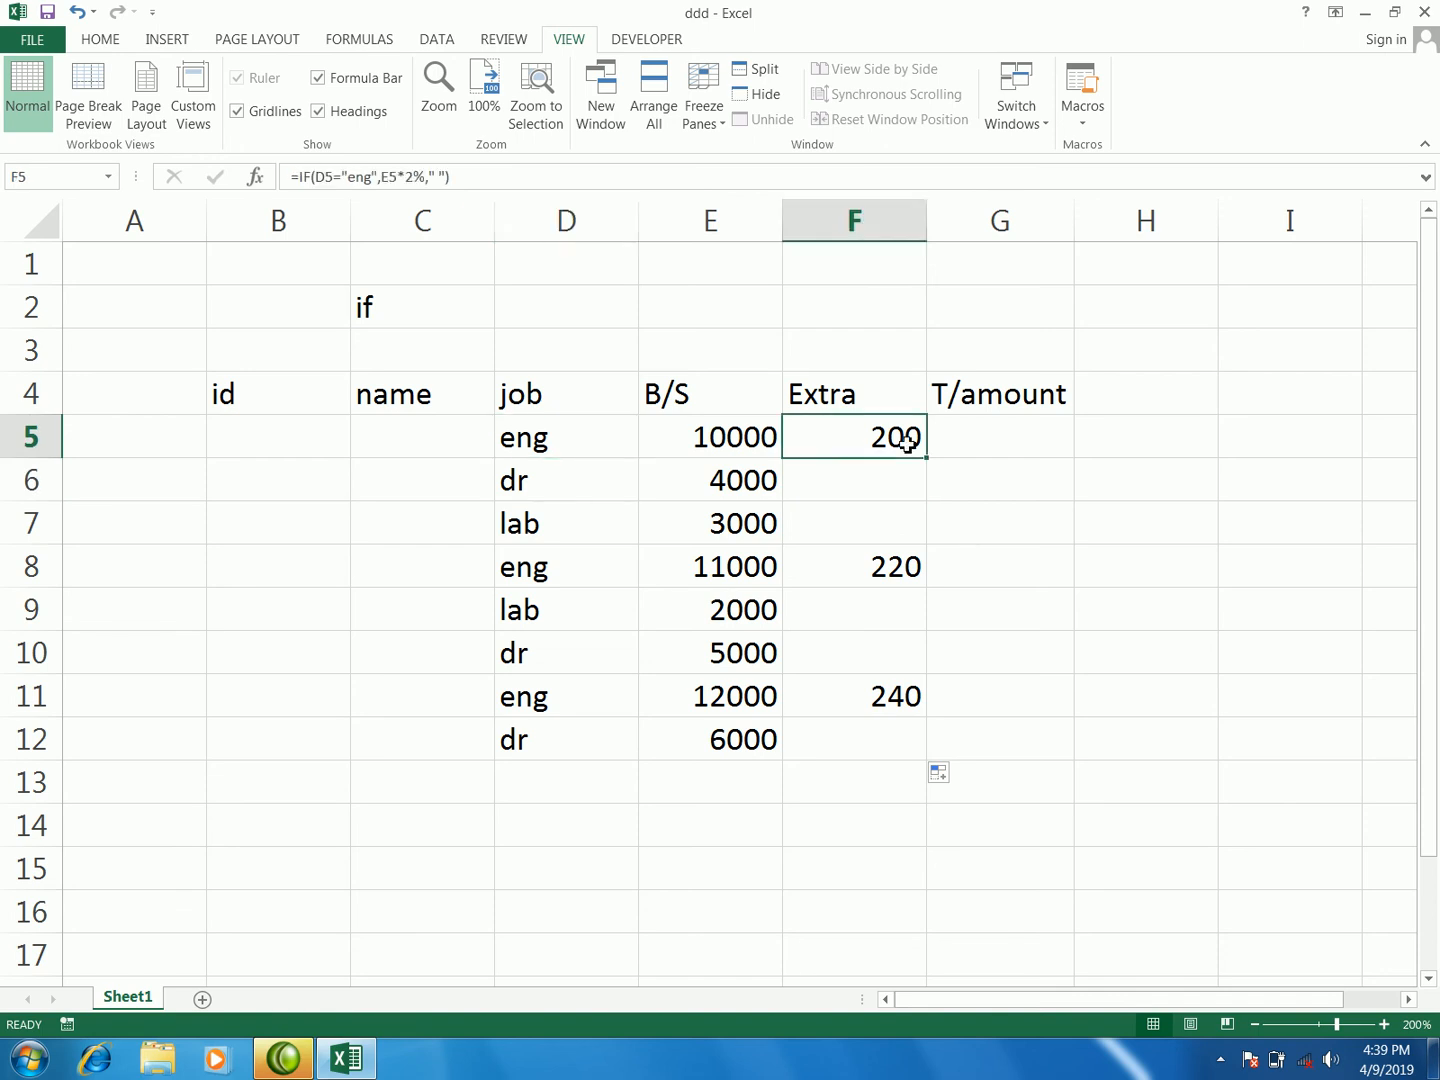
pyautogui.click(555, 491)
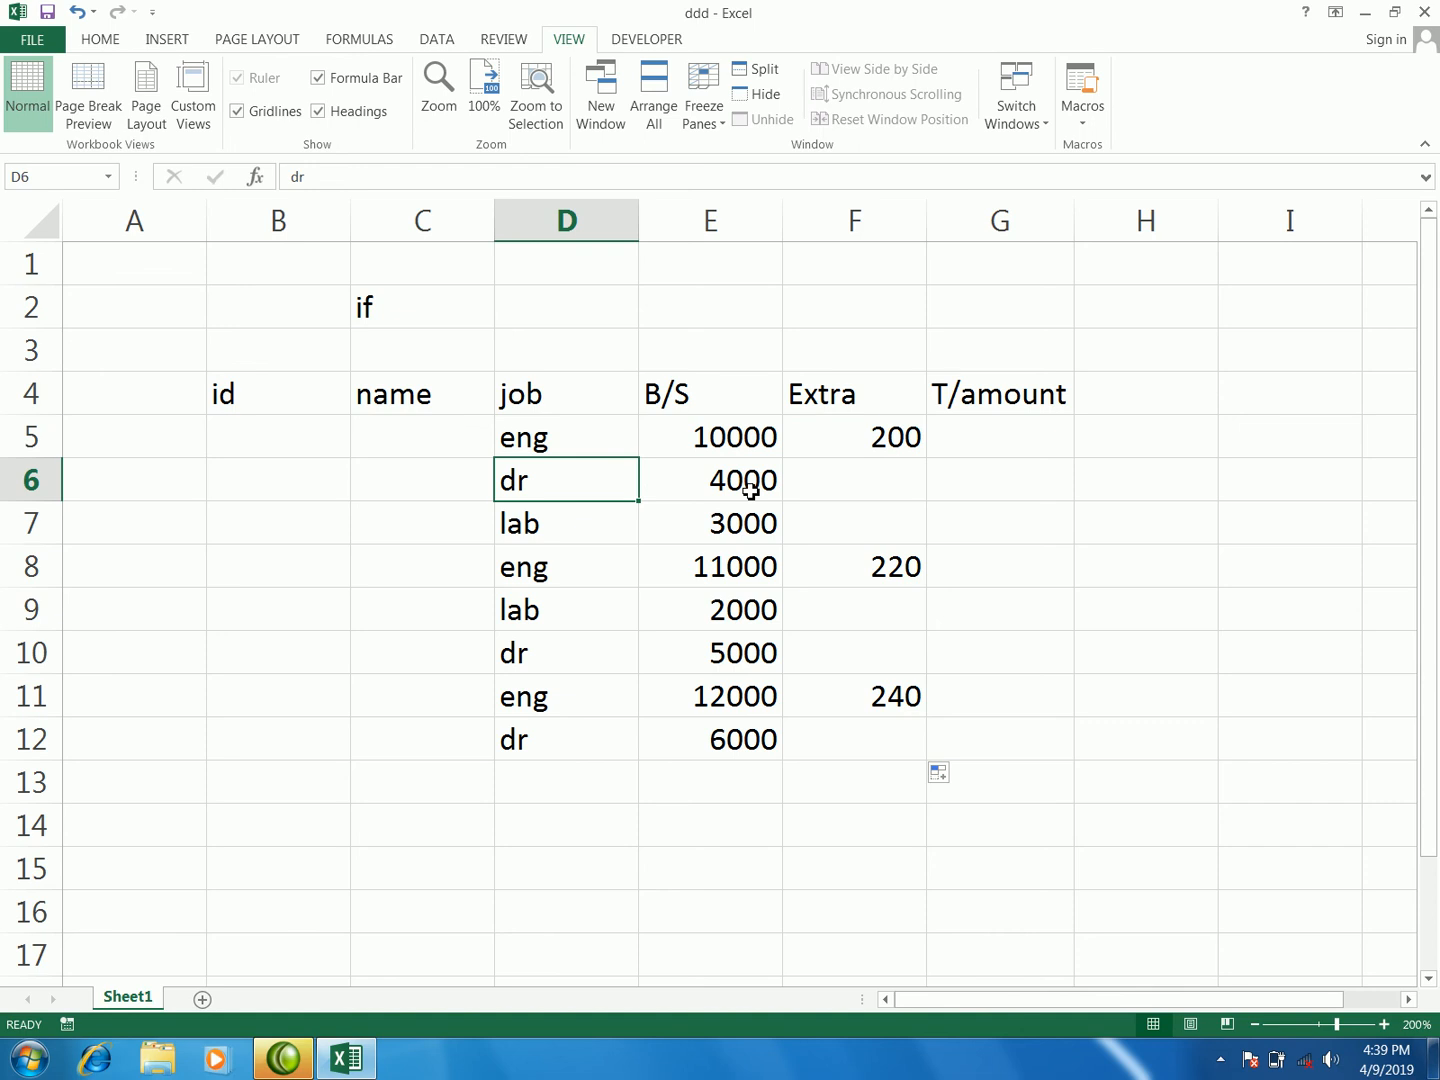
pyautogui.click(805, 492)
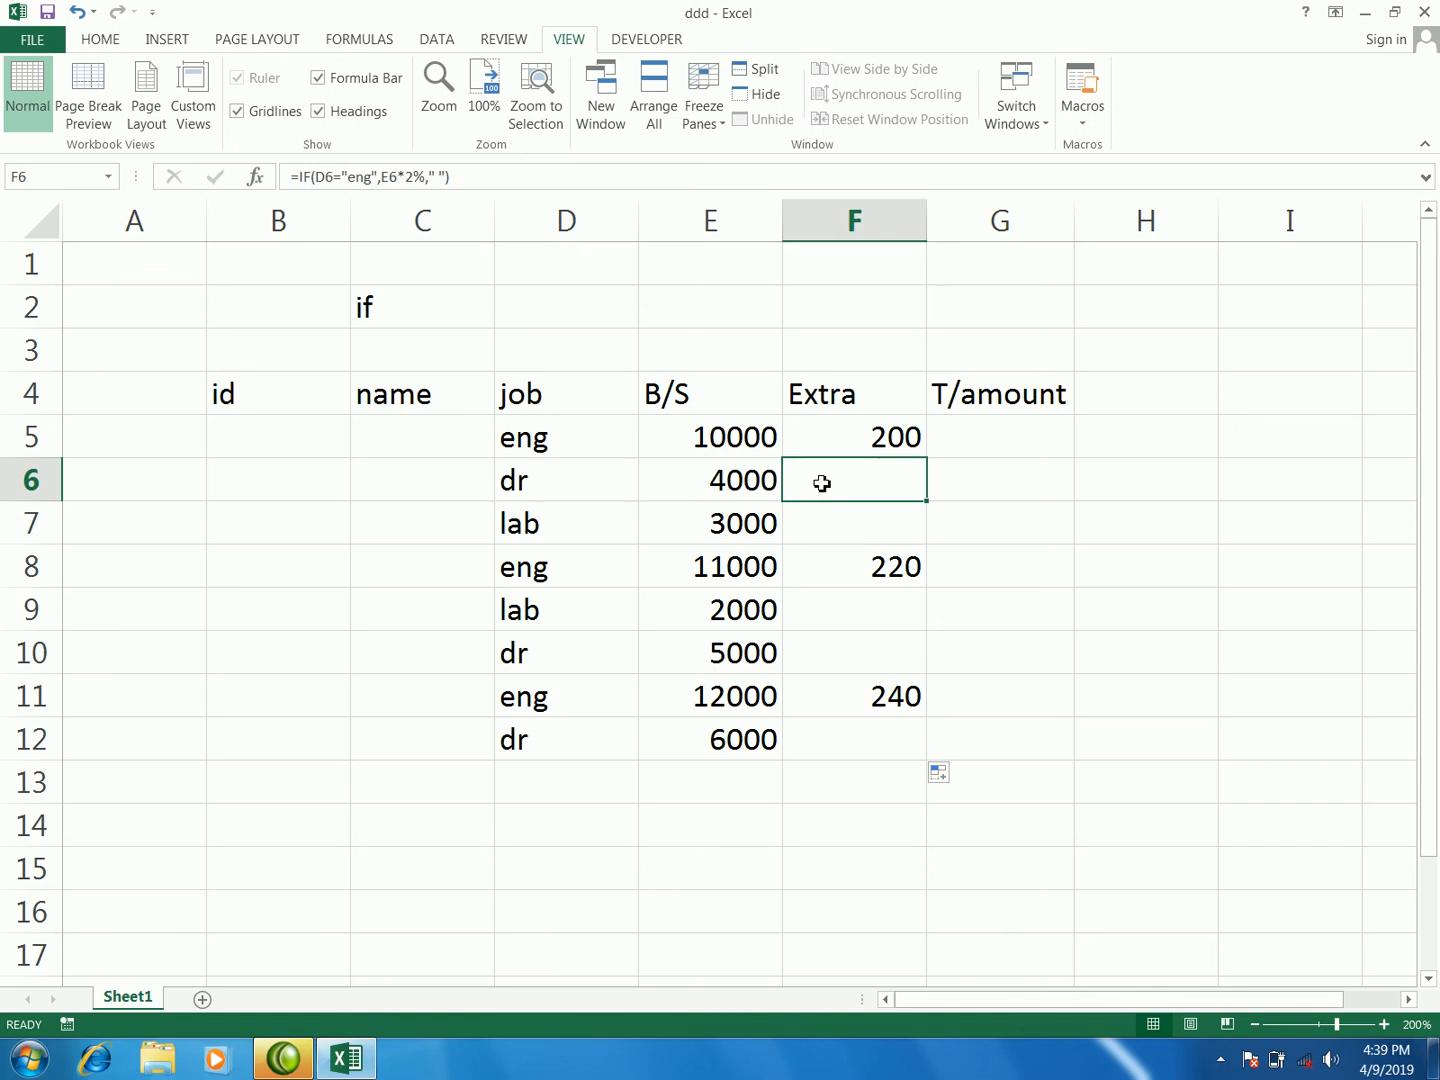
# - Change the job in D6 to eng and the job in D11 to lab
pyautogui.click(556, 485)
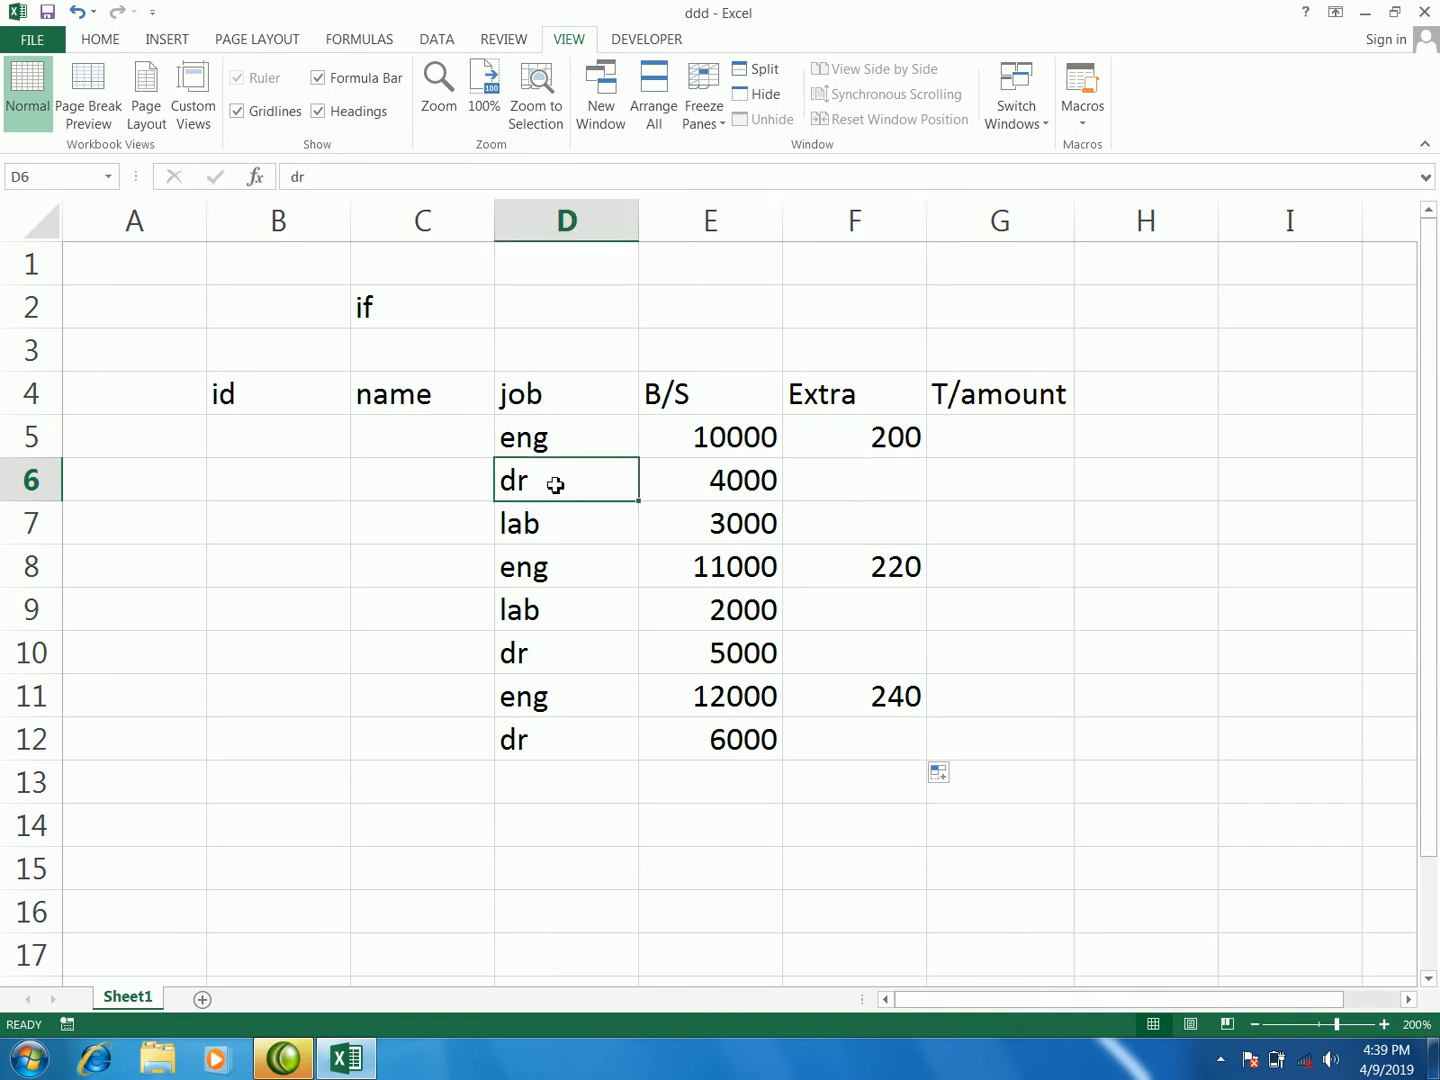
pyautogui.write('eng')
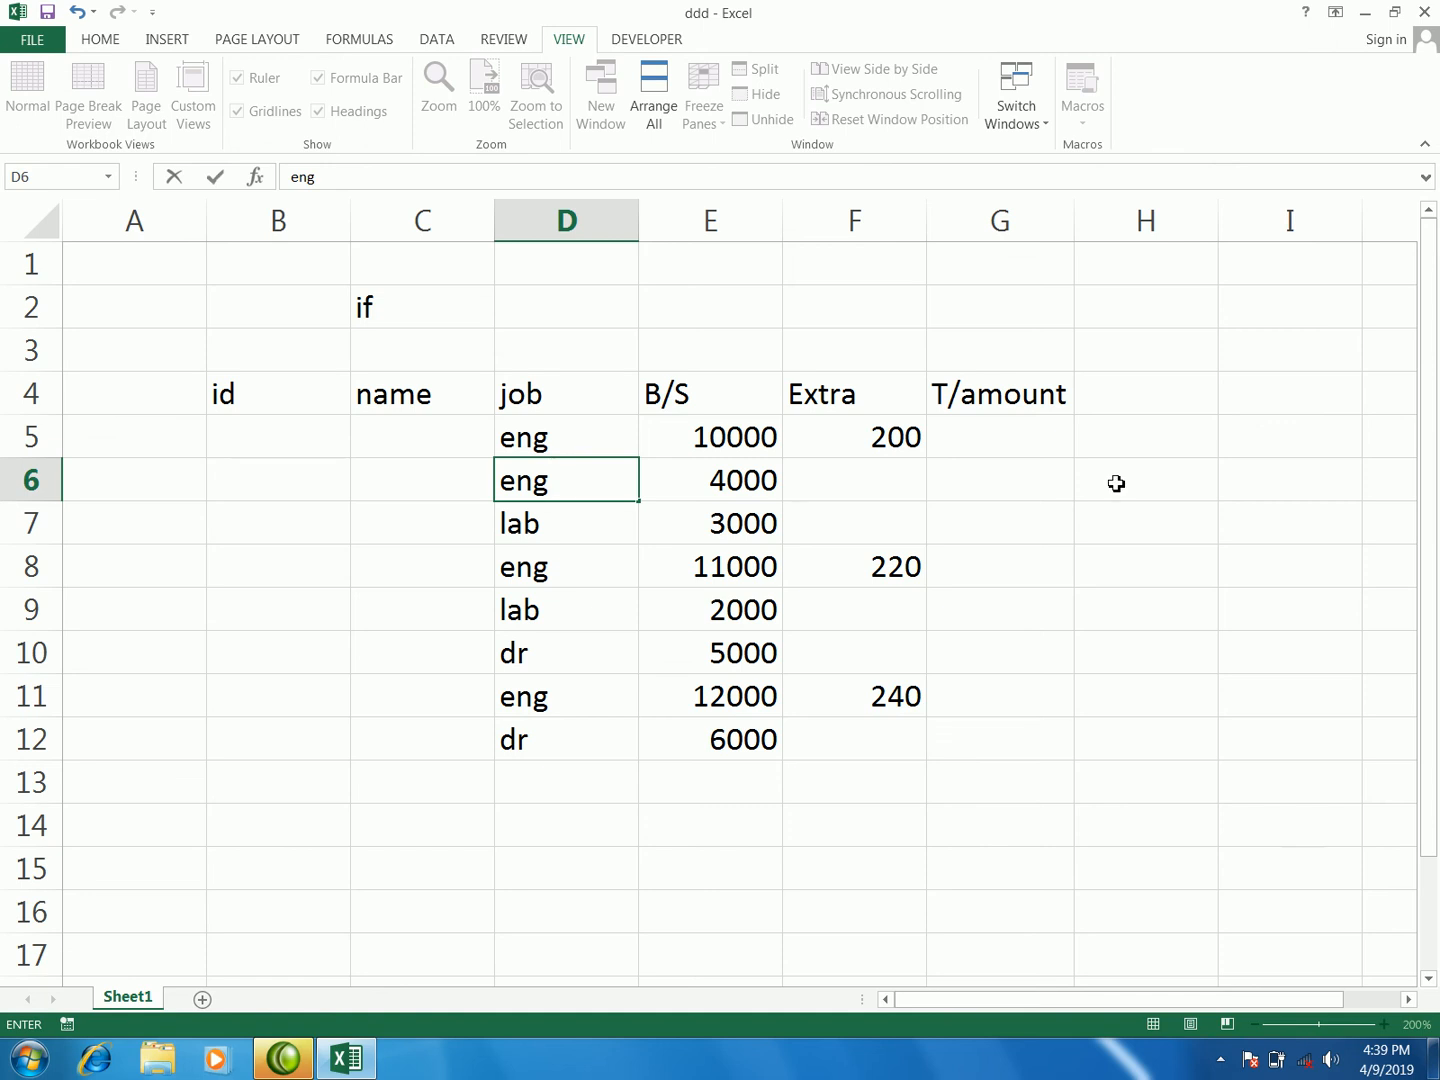
pyautogui.click(1183, 478)
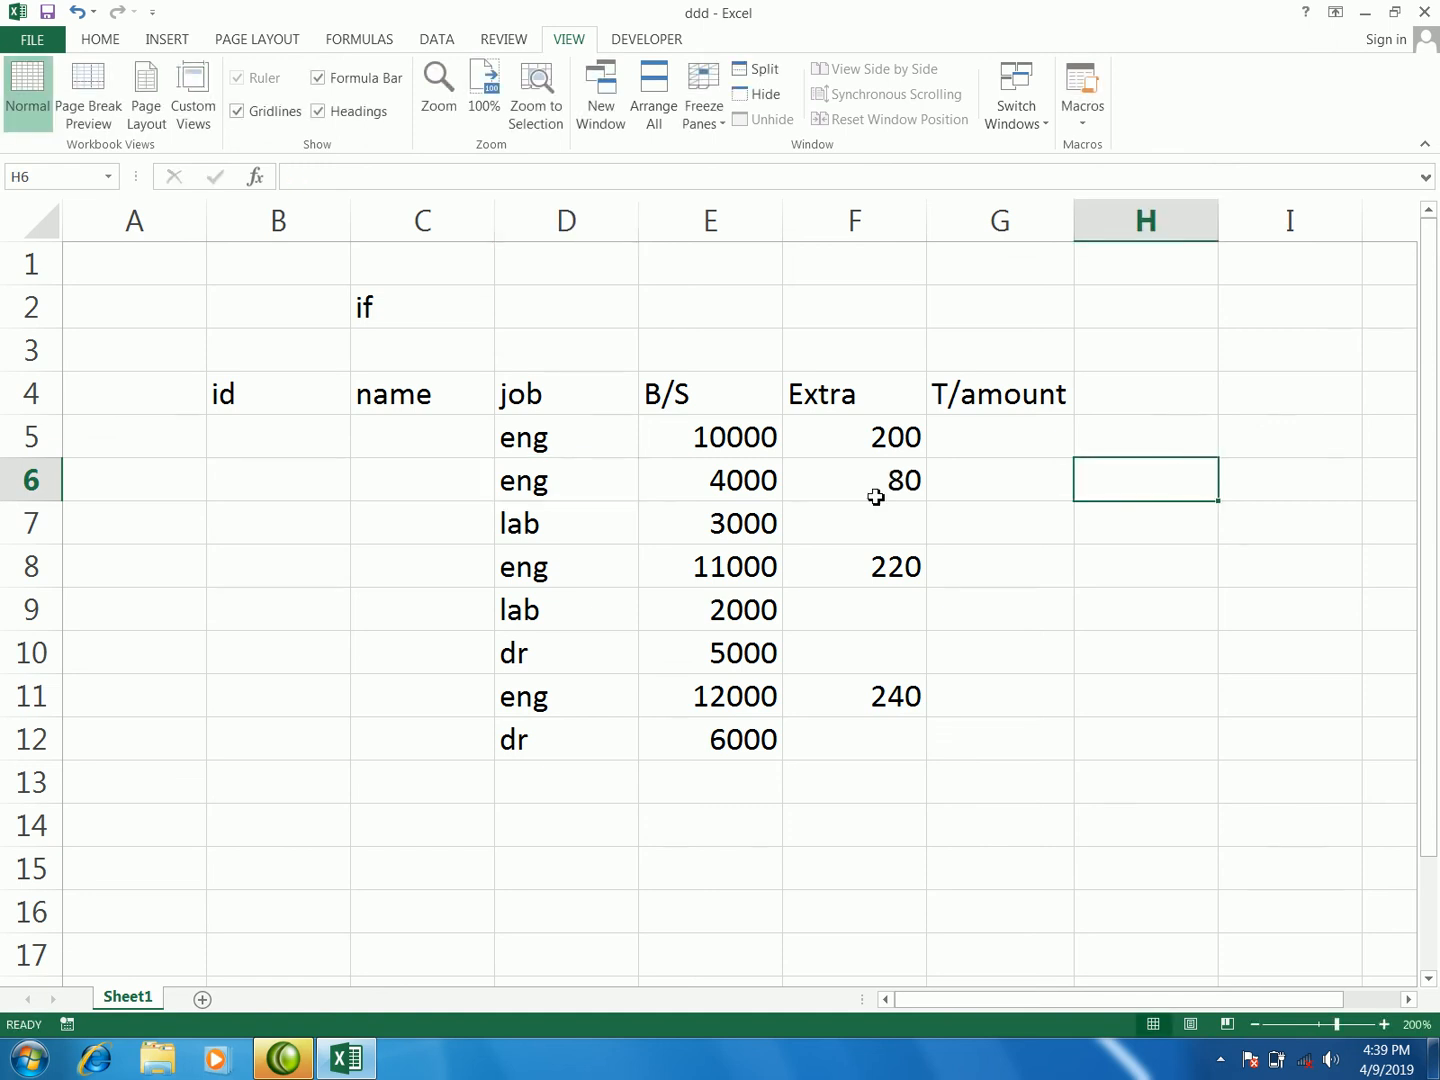
pyautogui.click(542, 701)
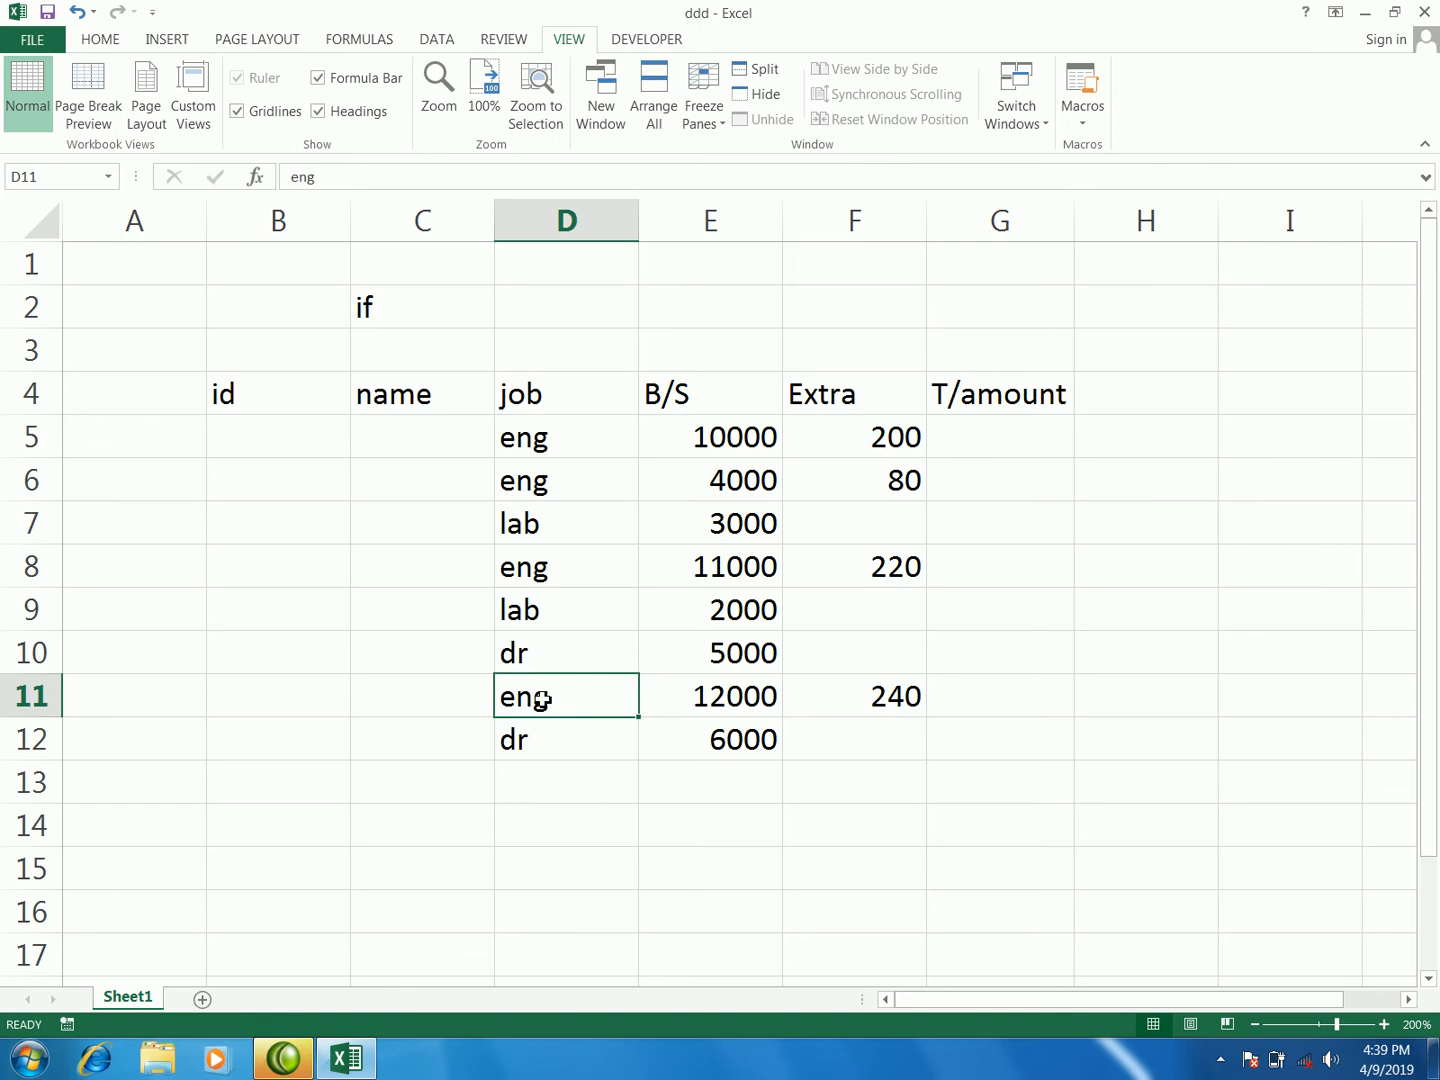
pyautogui.write('lab')
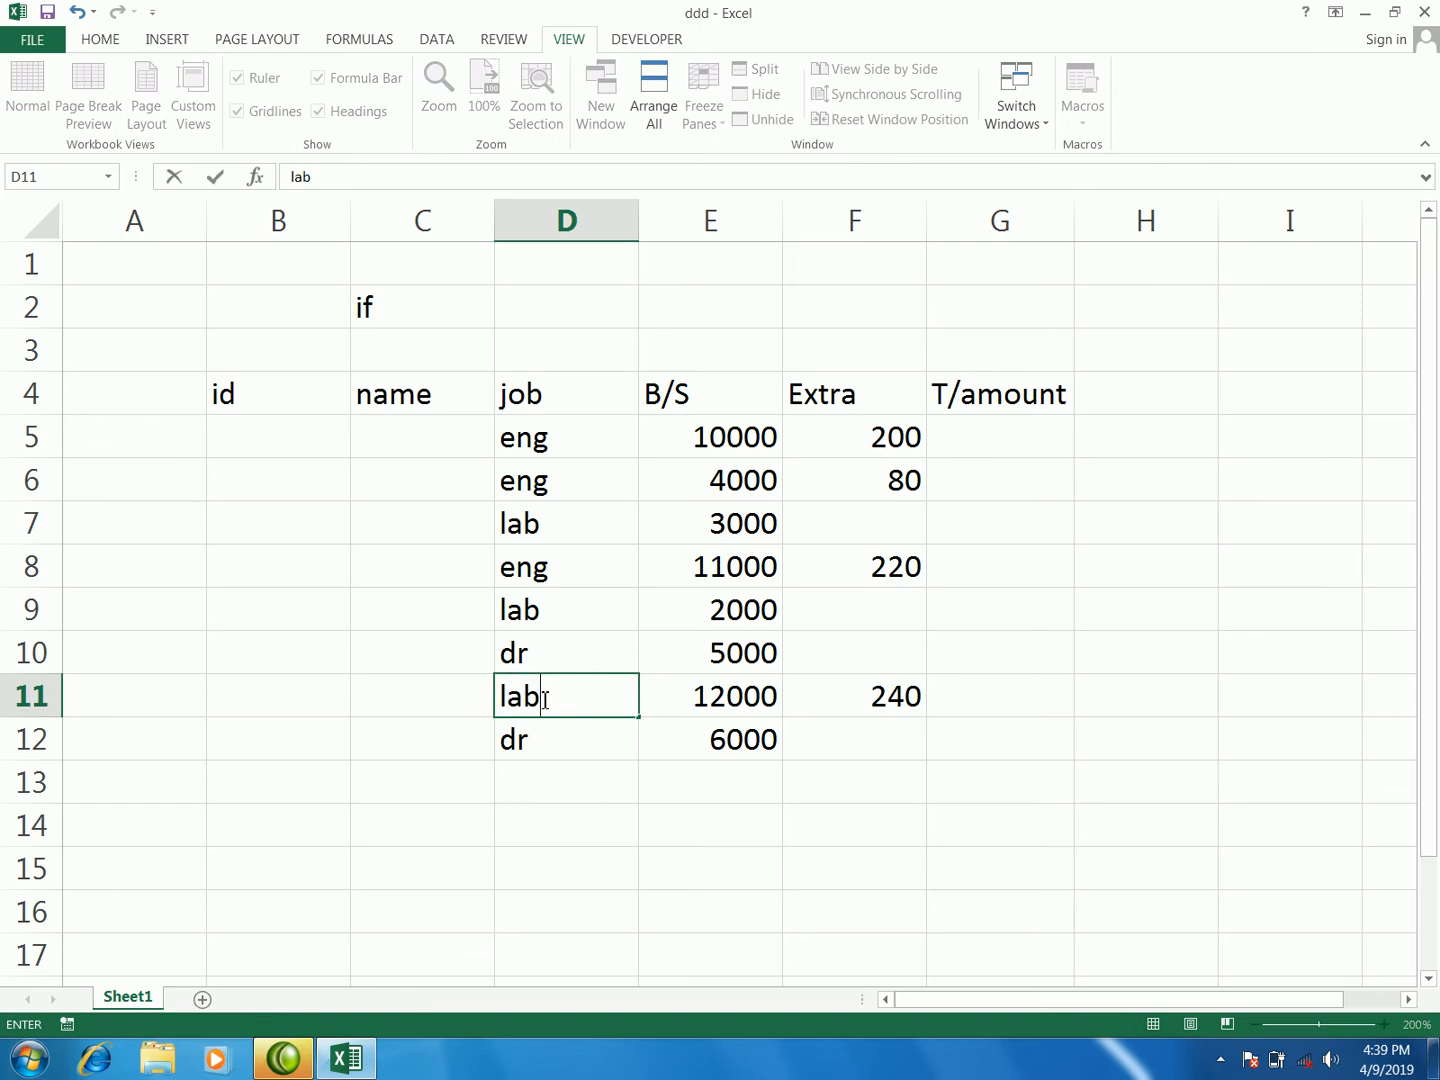
pyautogui.click(1129, 612)
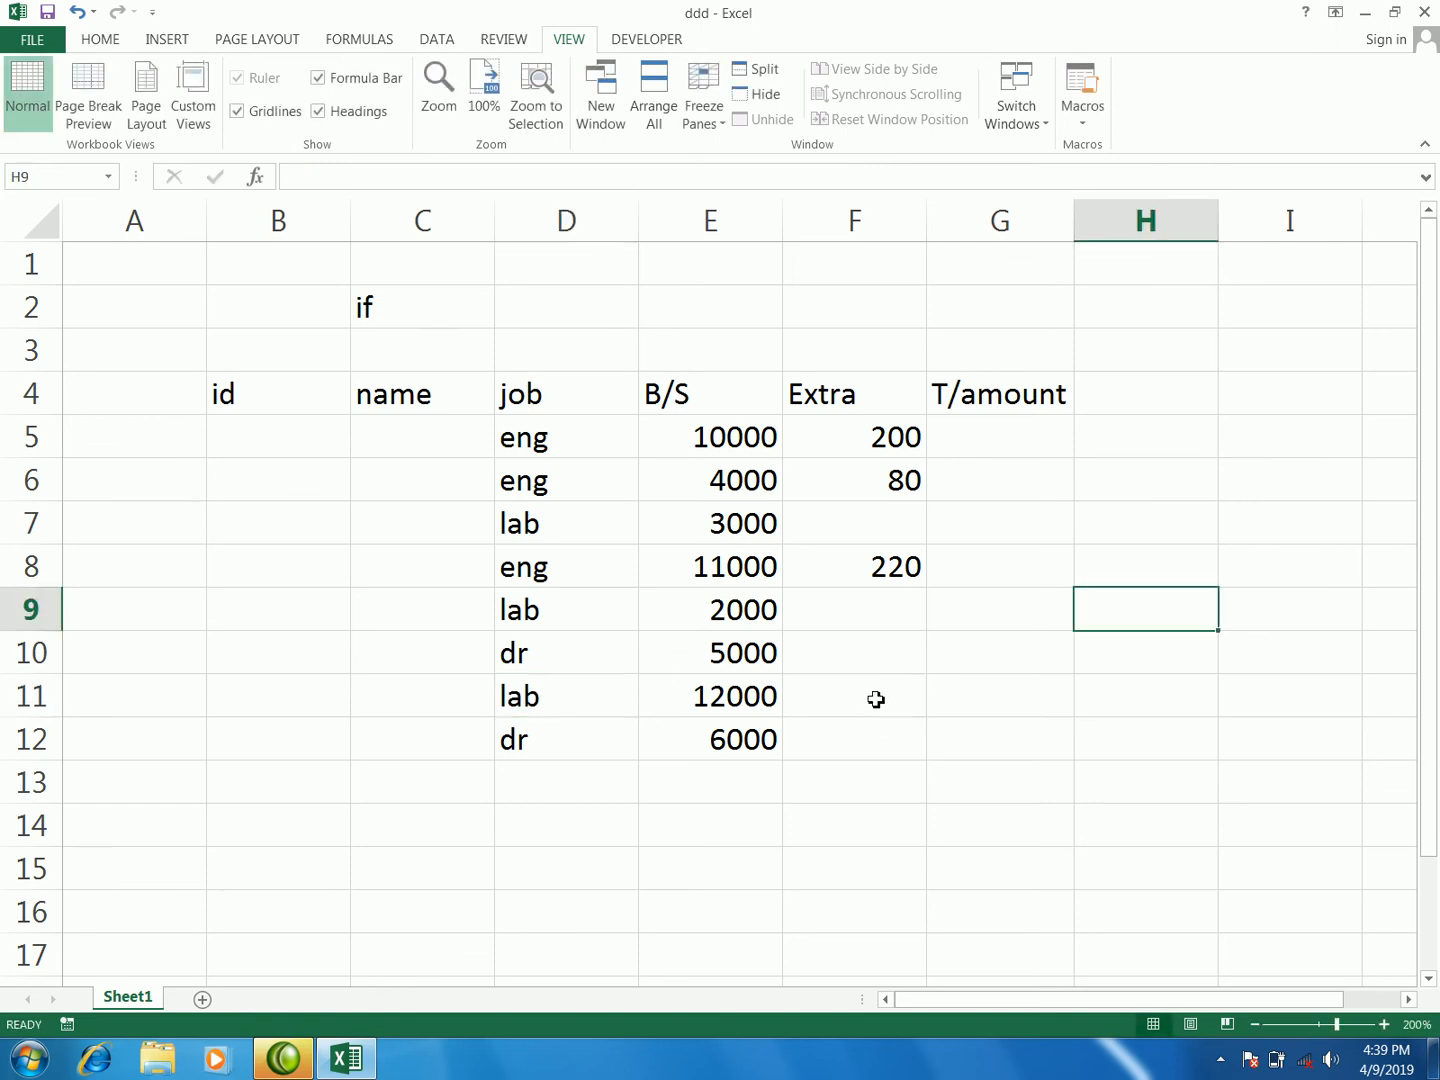
# - Clear the Extra column's contents from F5 to F13
pyautogui.moveTo(859, 394); pyautogui.dragTo(892, 690)
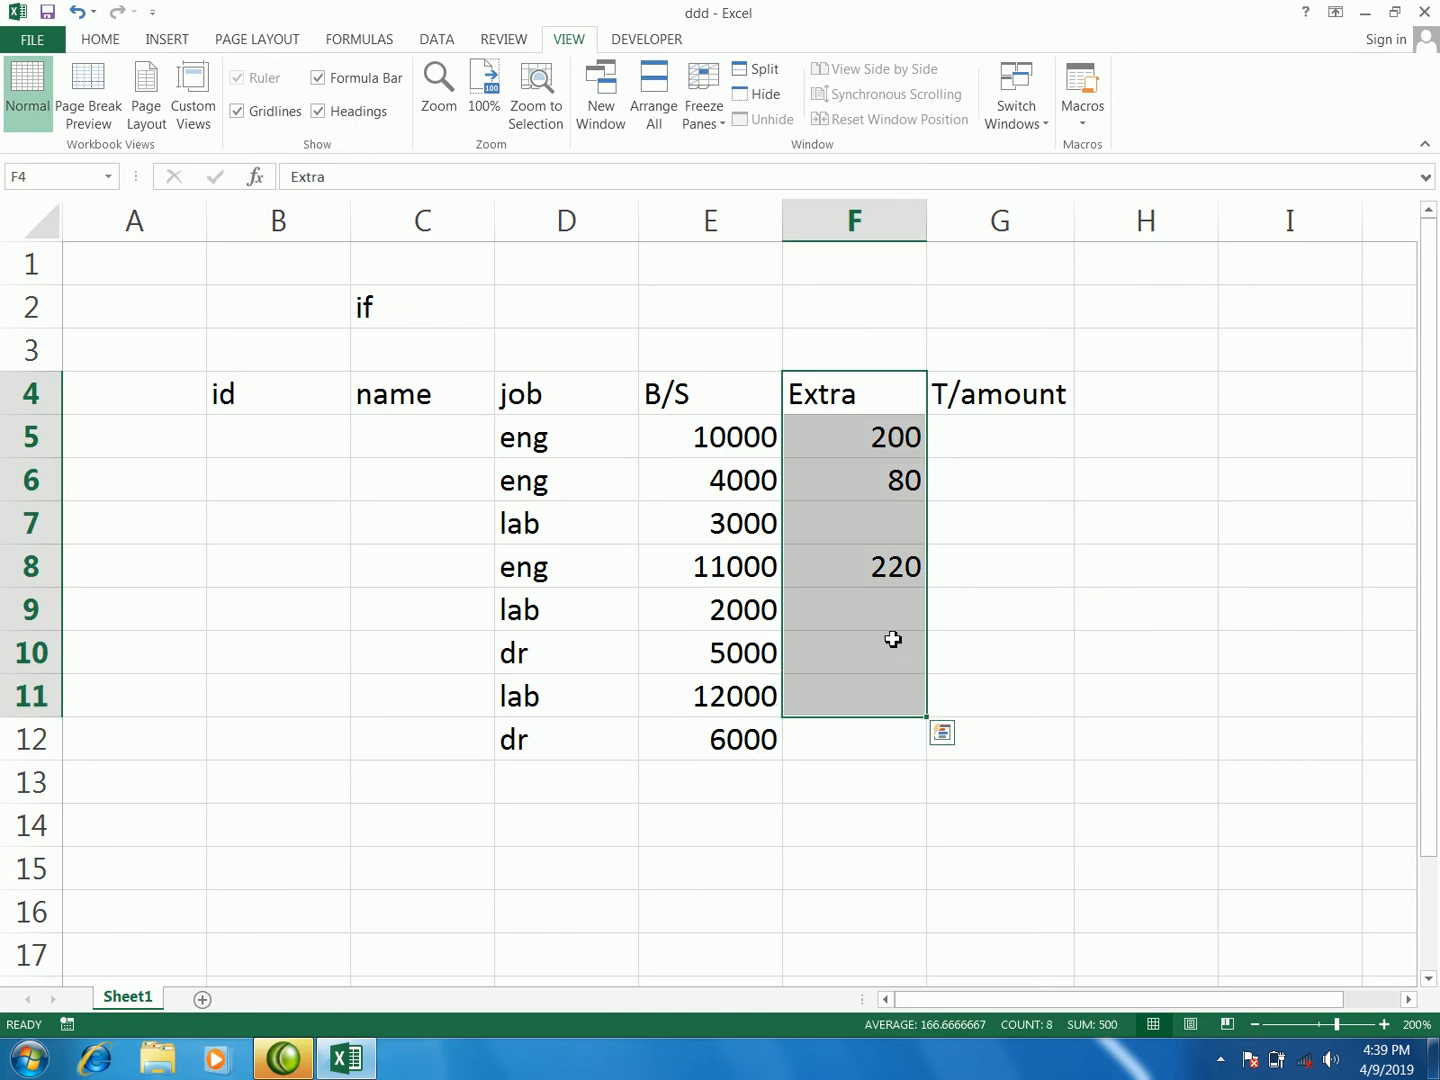
pyautogui.click(896, 540)
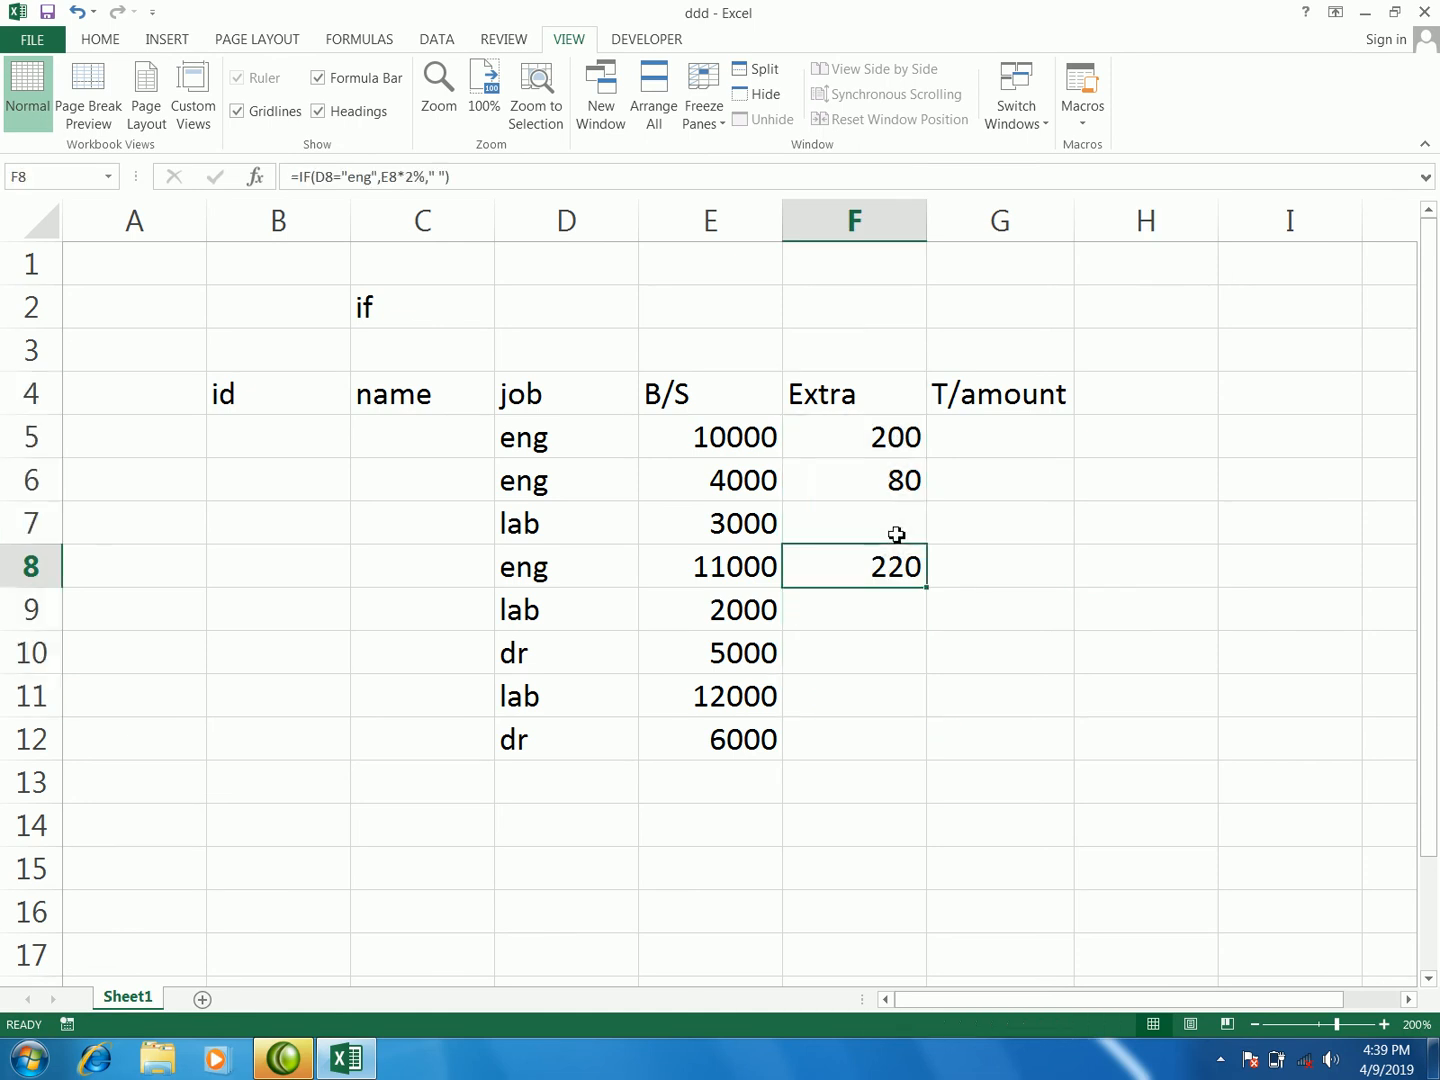
pyautogui.click(896, 536)
pyautogui.click(899, 444)
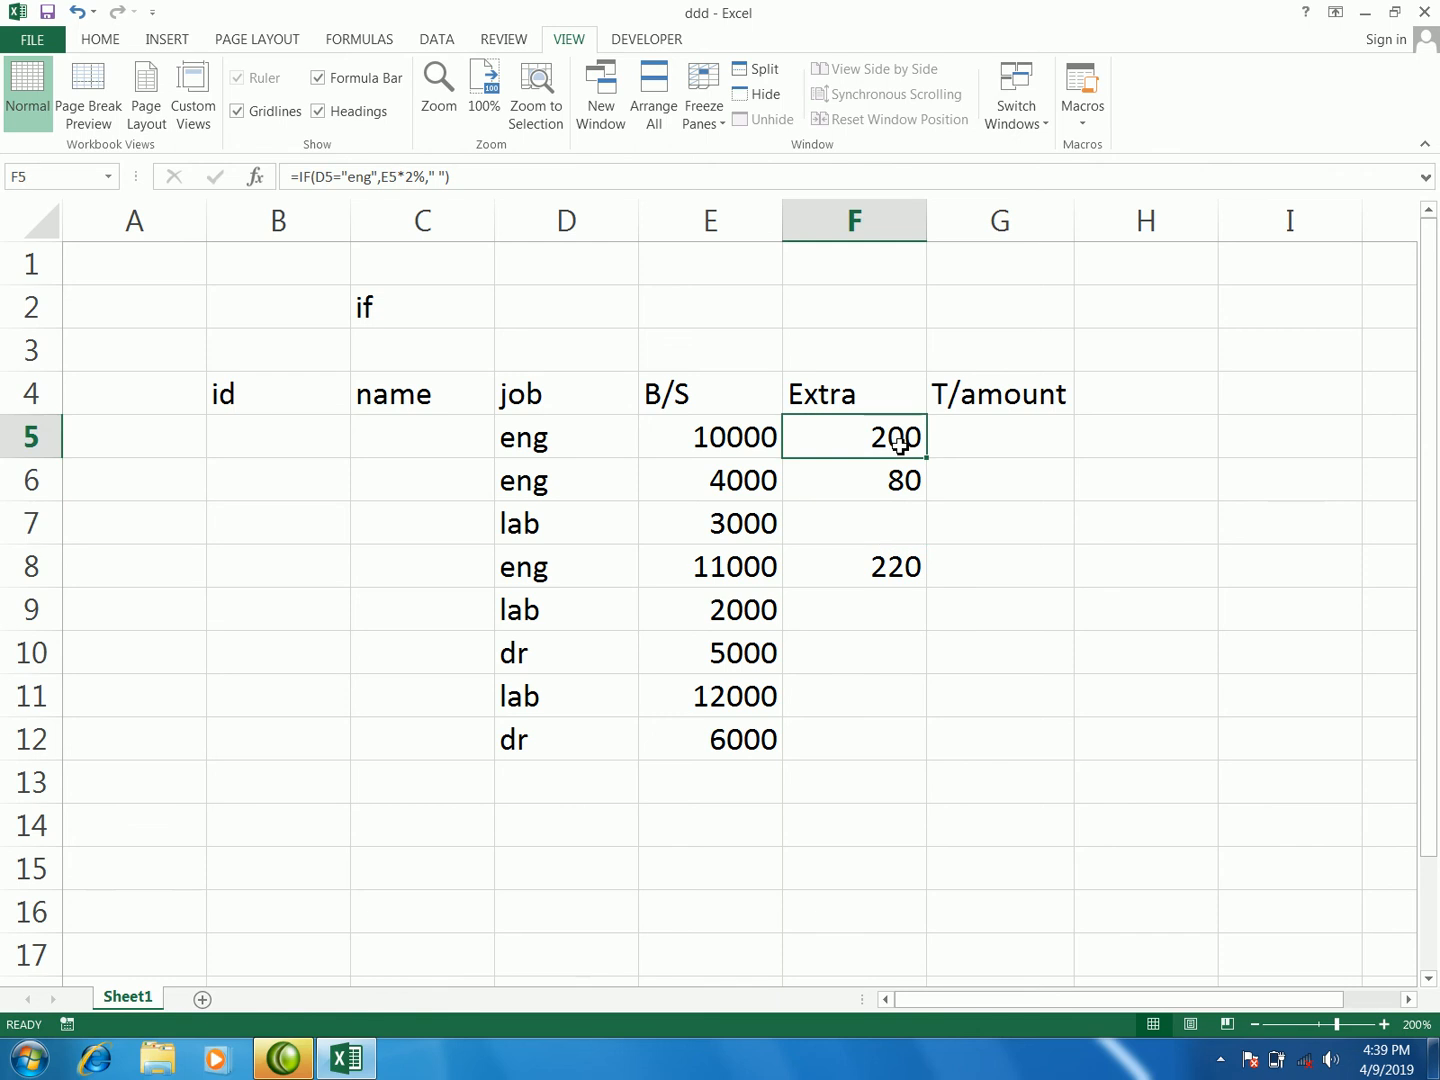
pyautogui.doubleClick(904, 440)
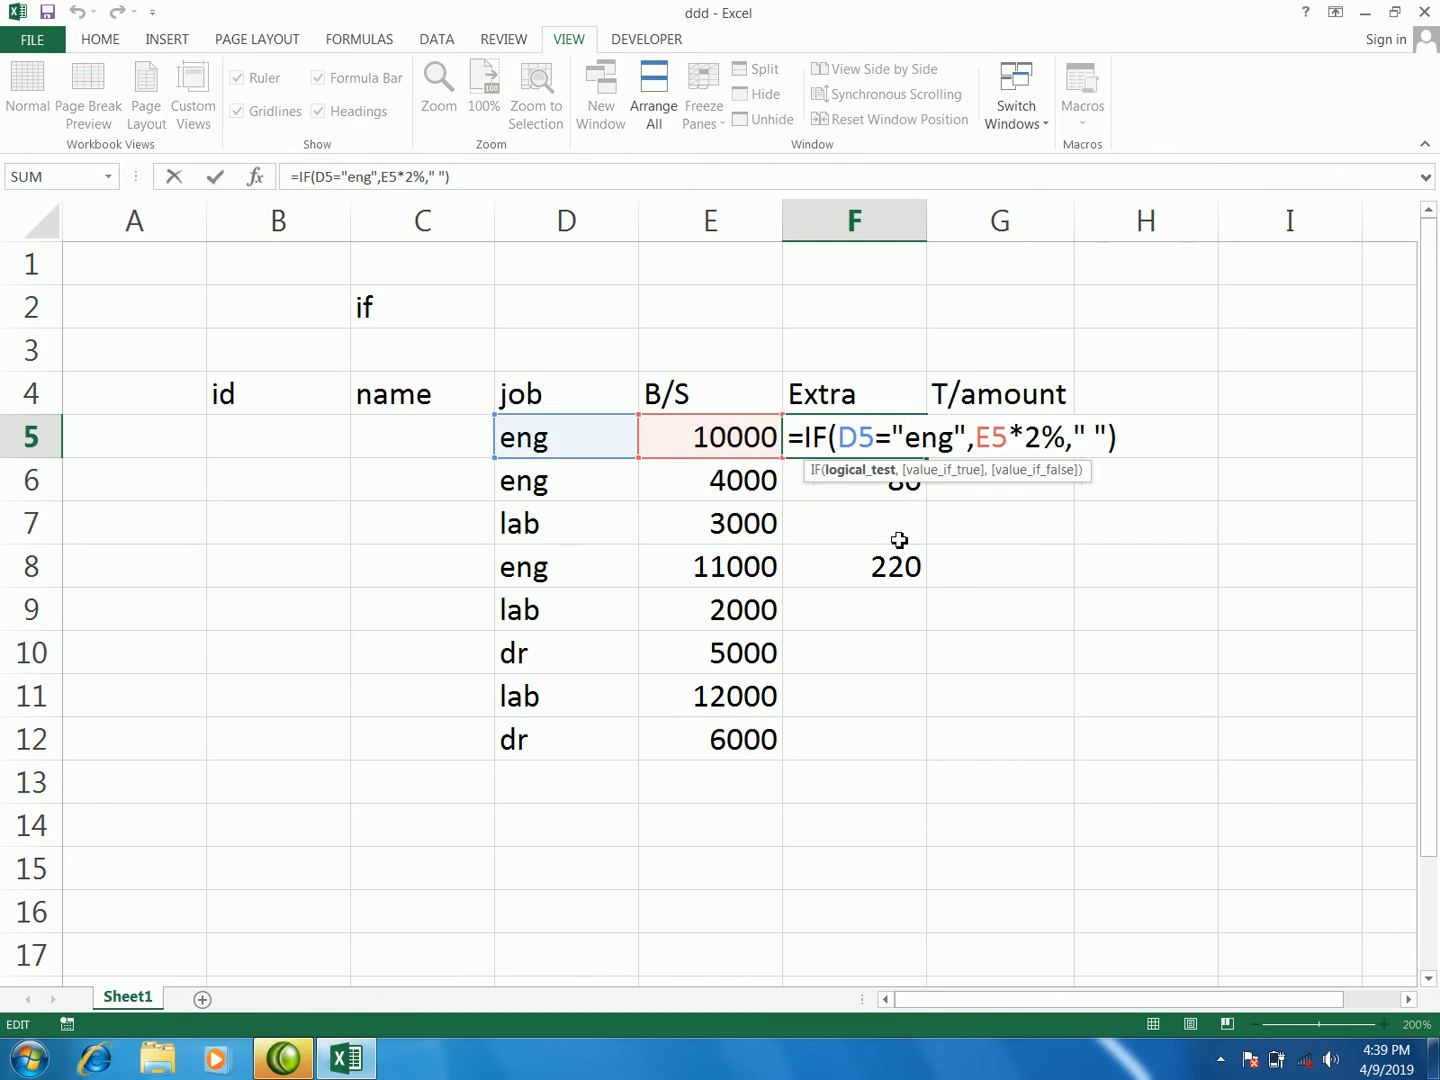
pyautogui.press('Escape')
pyautogui.moveTo(927, 454); pyautogui.dragTo(903, 794)
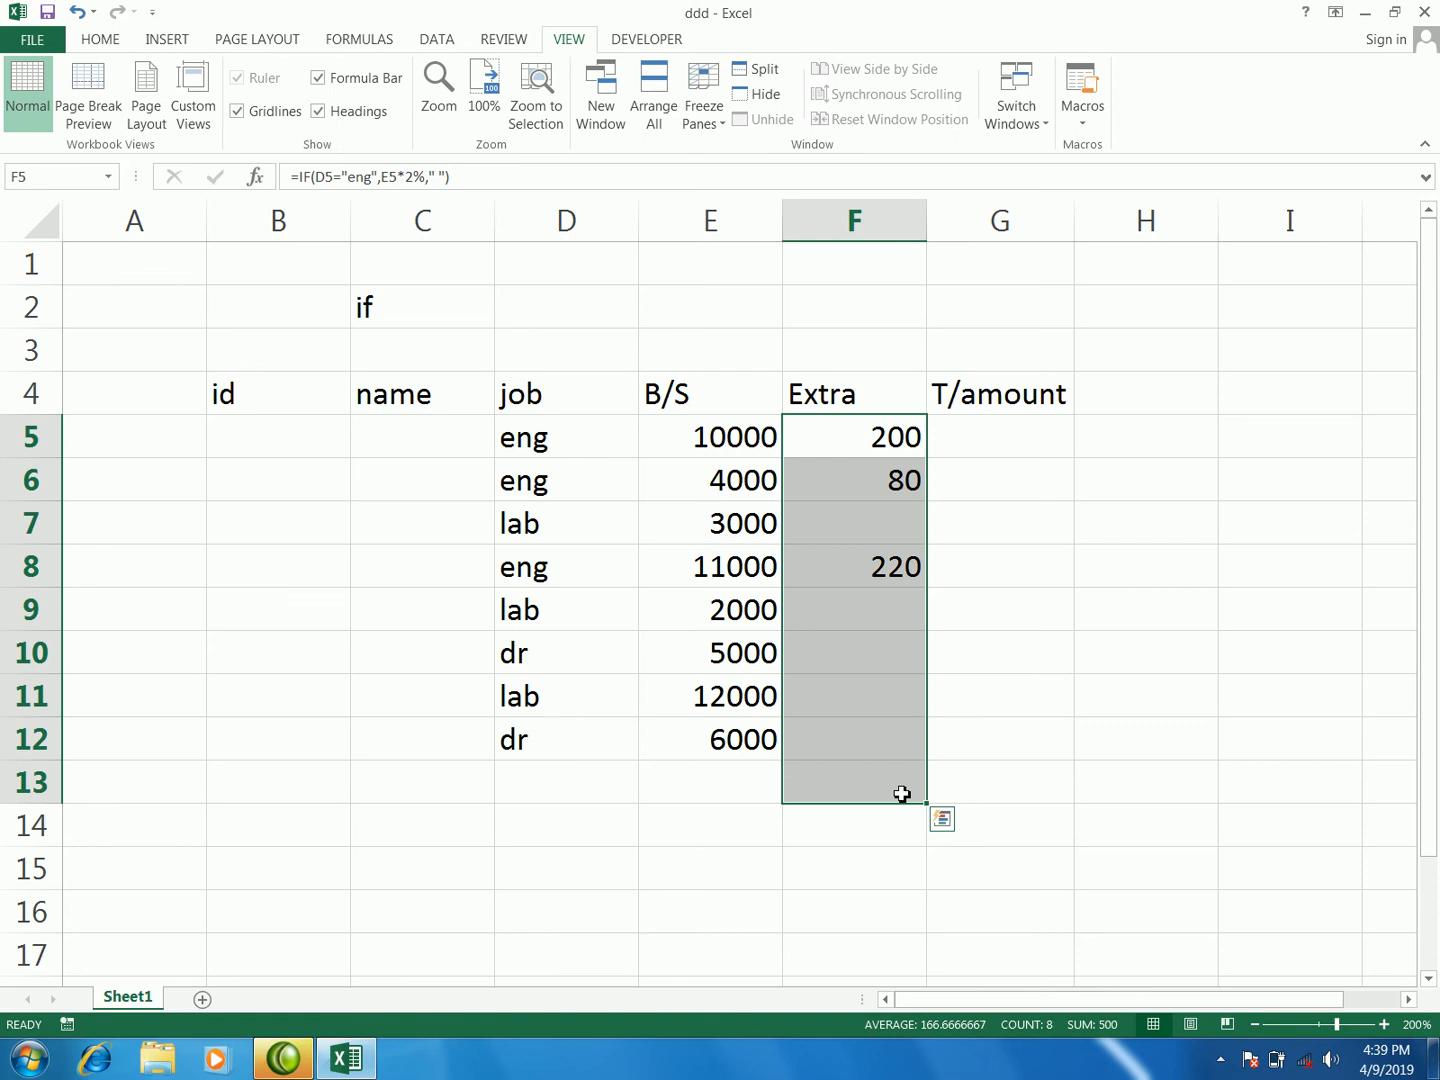
pyautogui.press('Delete')
# - Enter the formula =IF(D5="dr",E5*5%) in the Extra cell F5
pyautogui.click(869, 440)
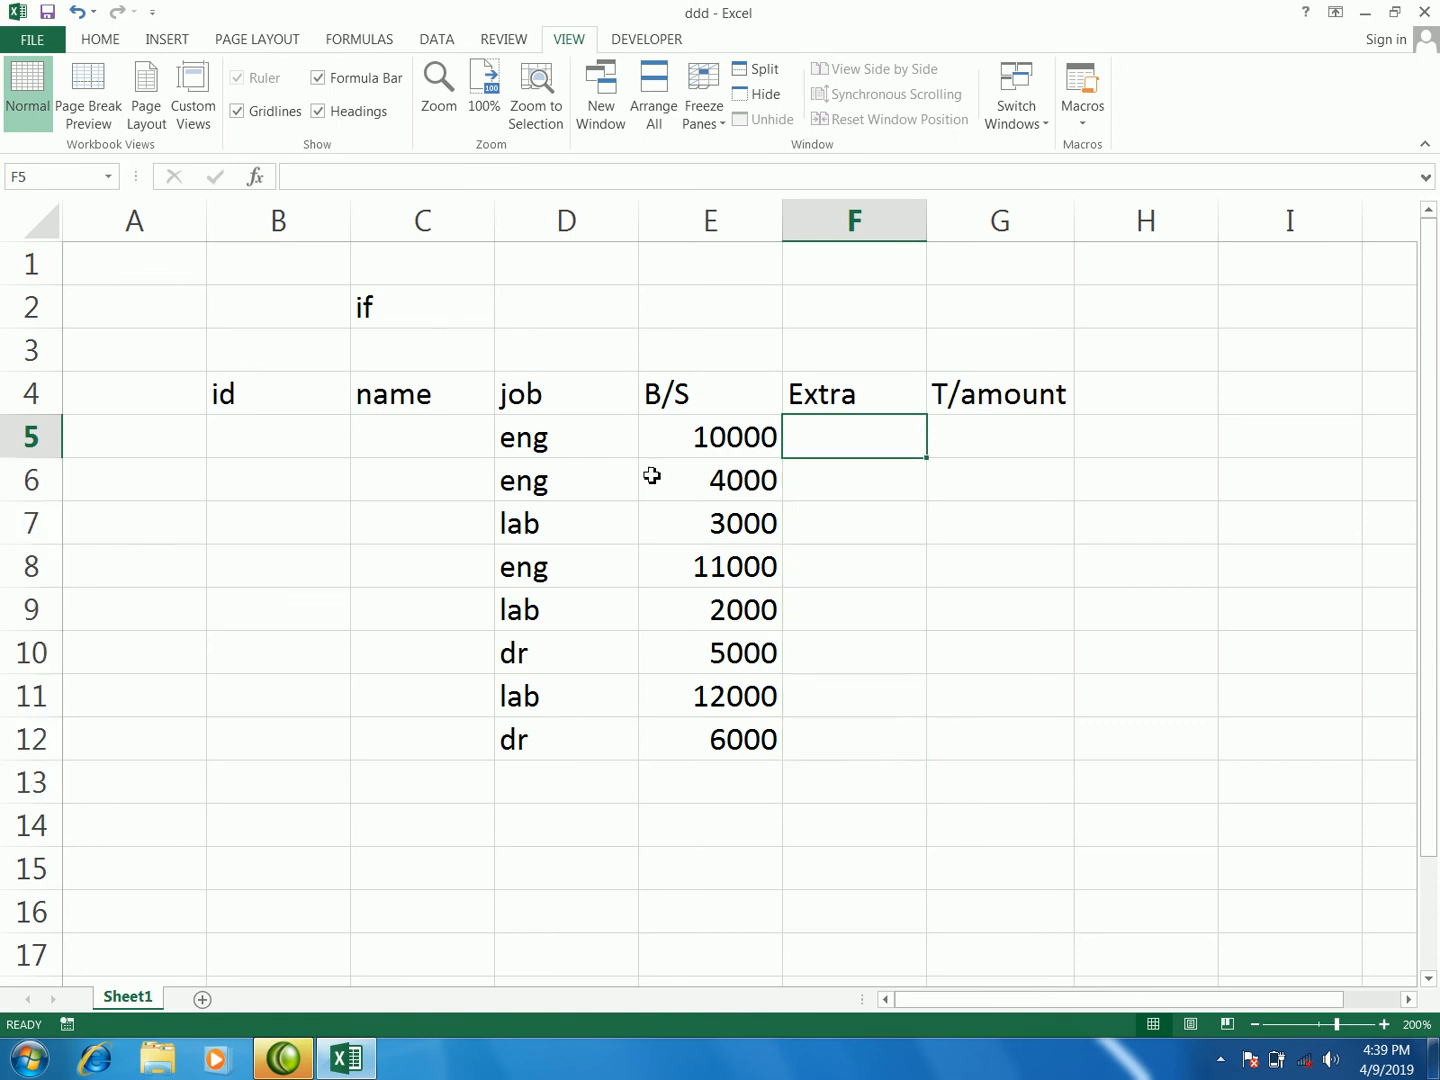
pyautogui.click(540, 522)
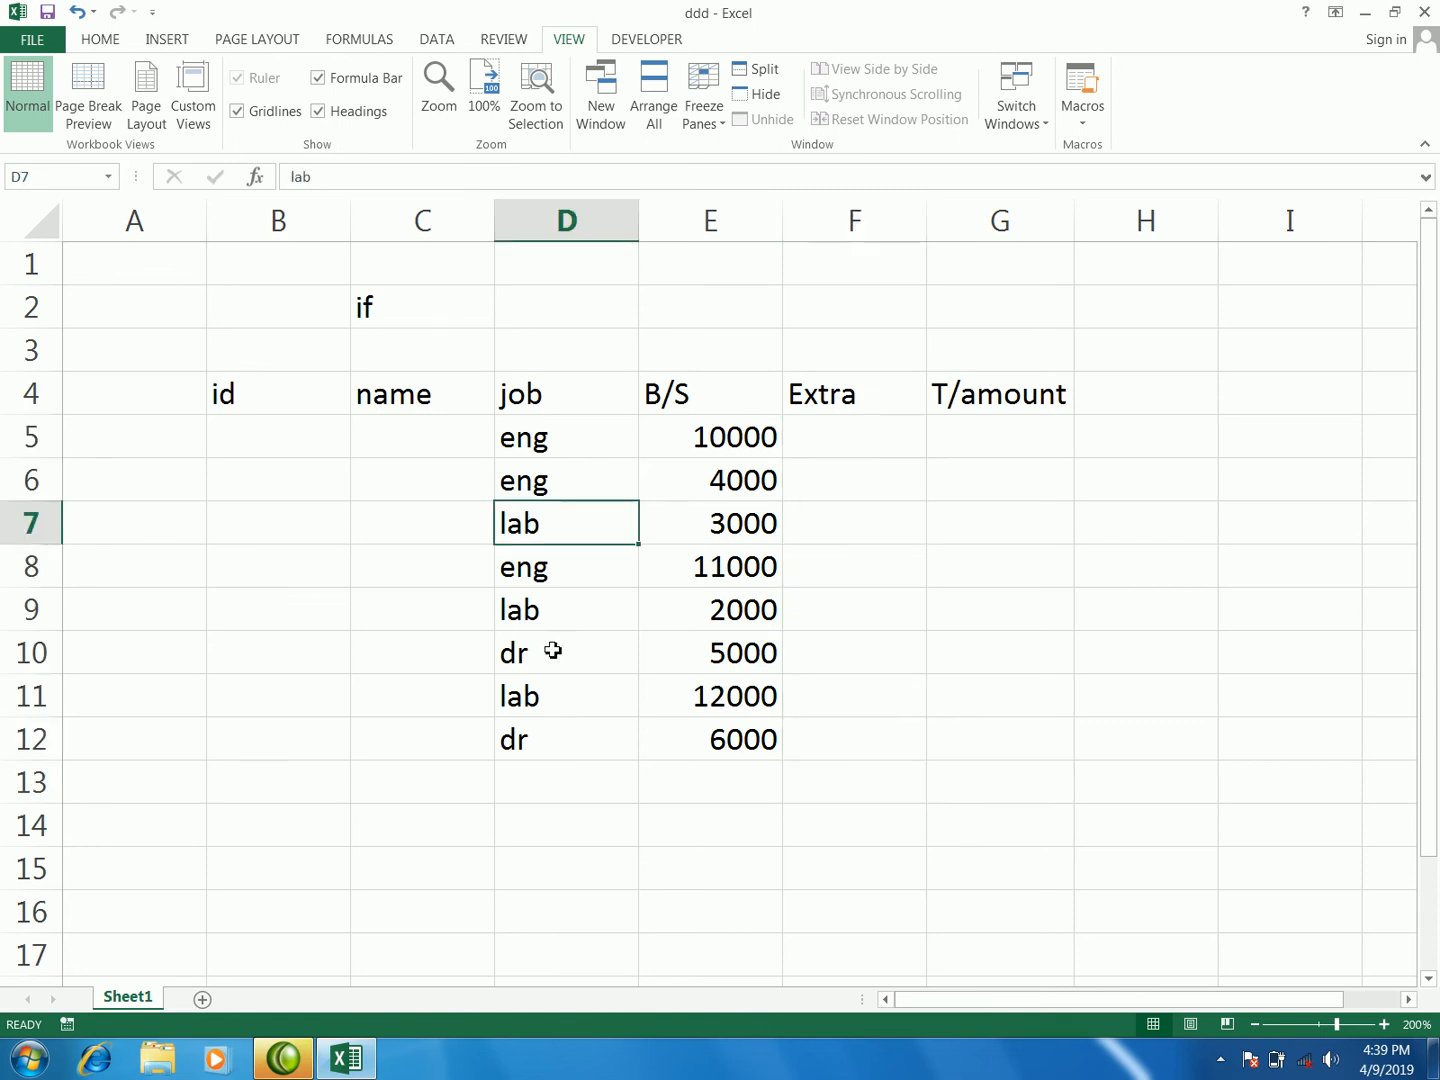
pyautogui.click(553, 652)
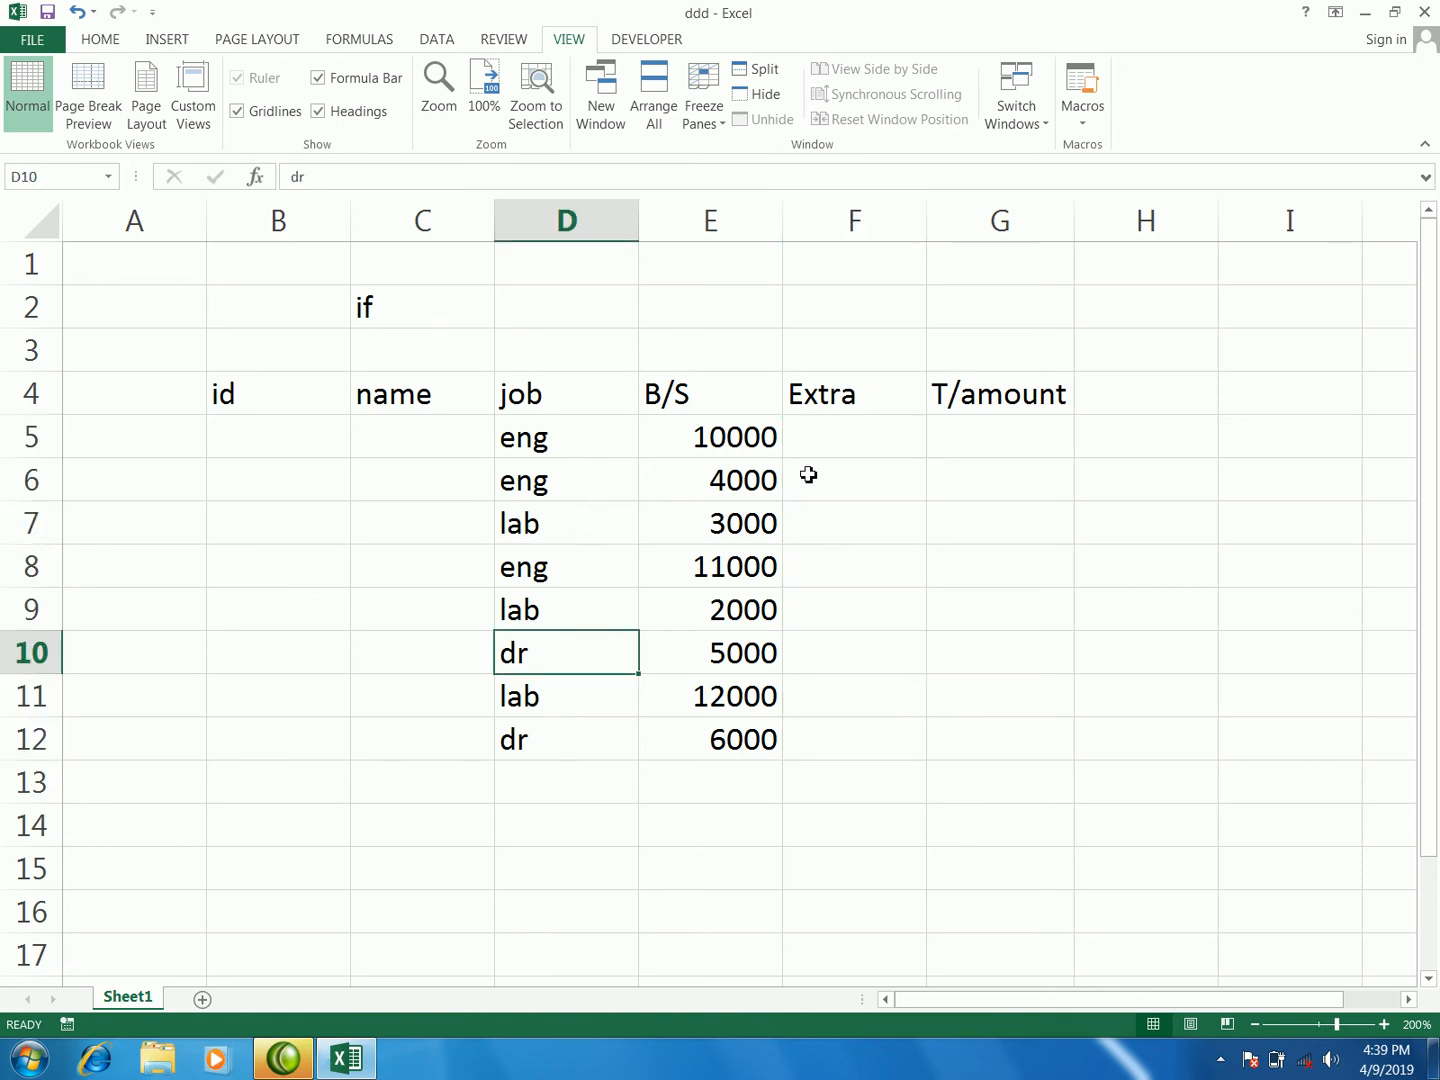
pyautogui.click(836, 452)
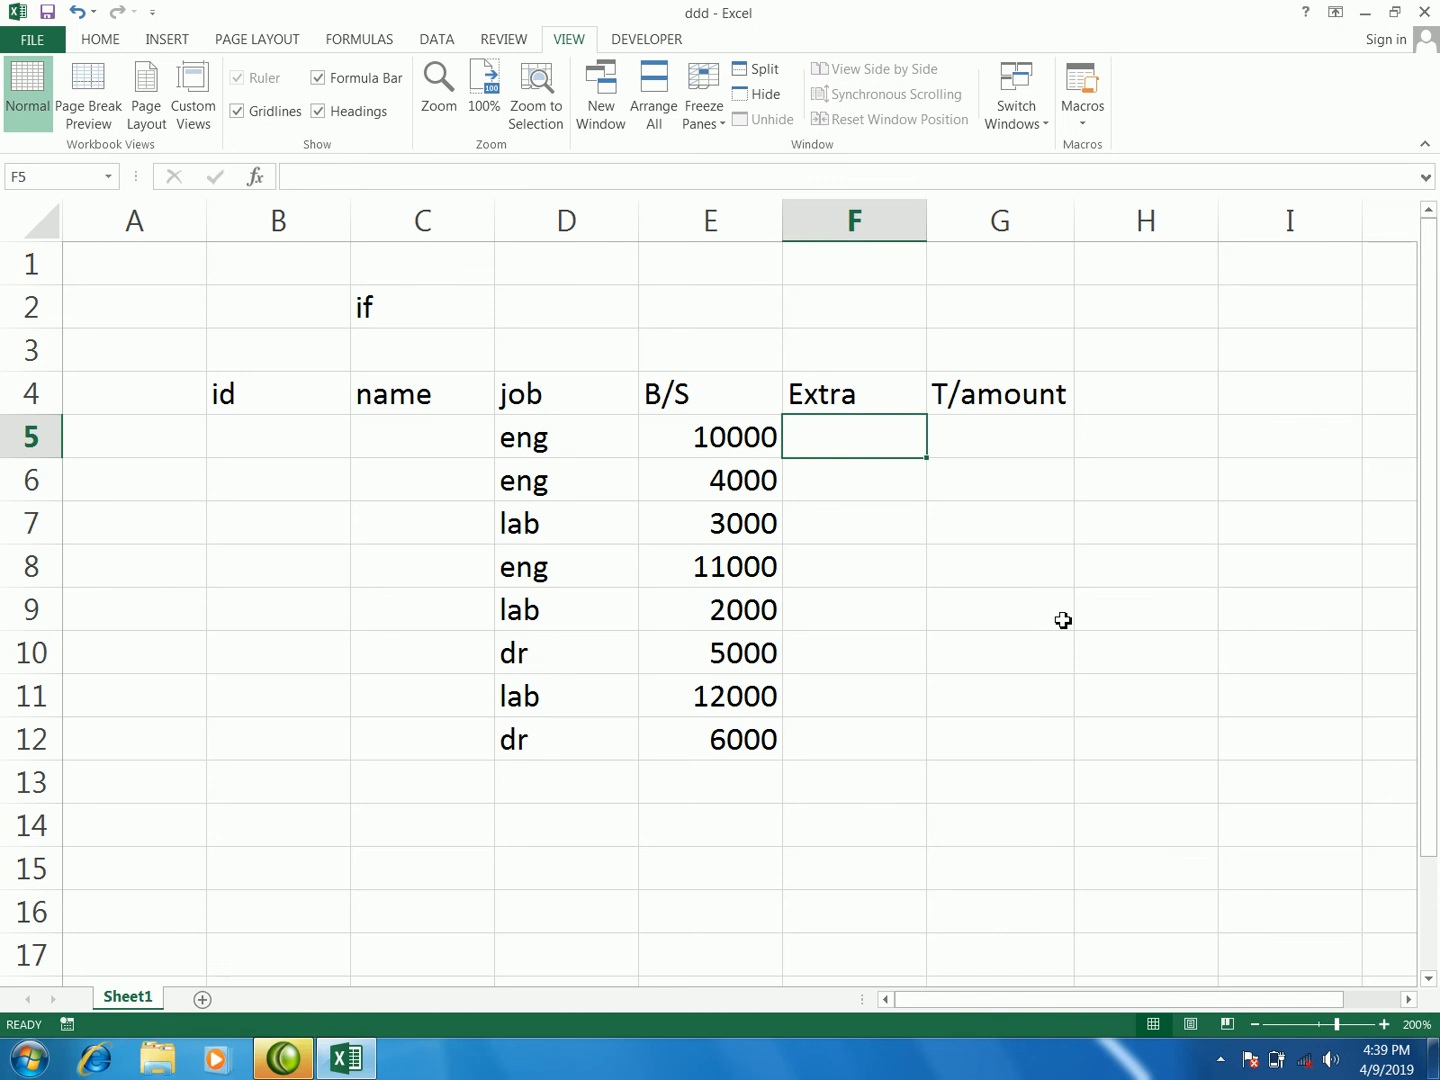
pyautogui.write('=if')
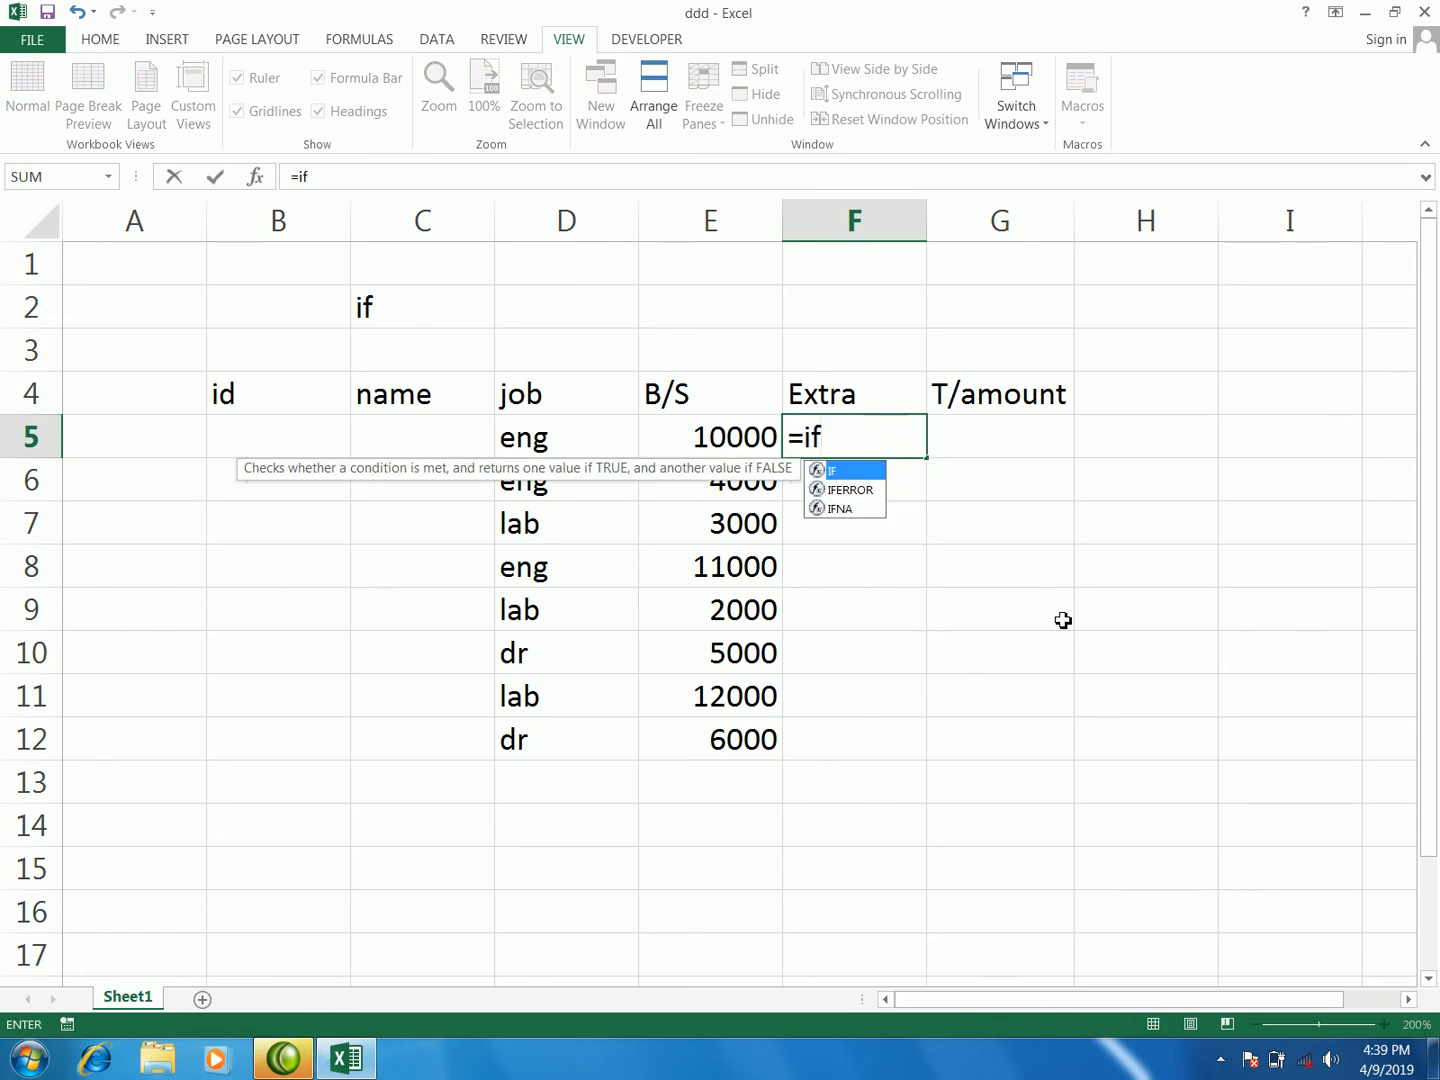
pyautogui.press('Tab')
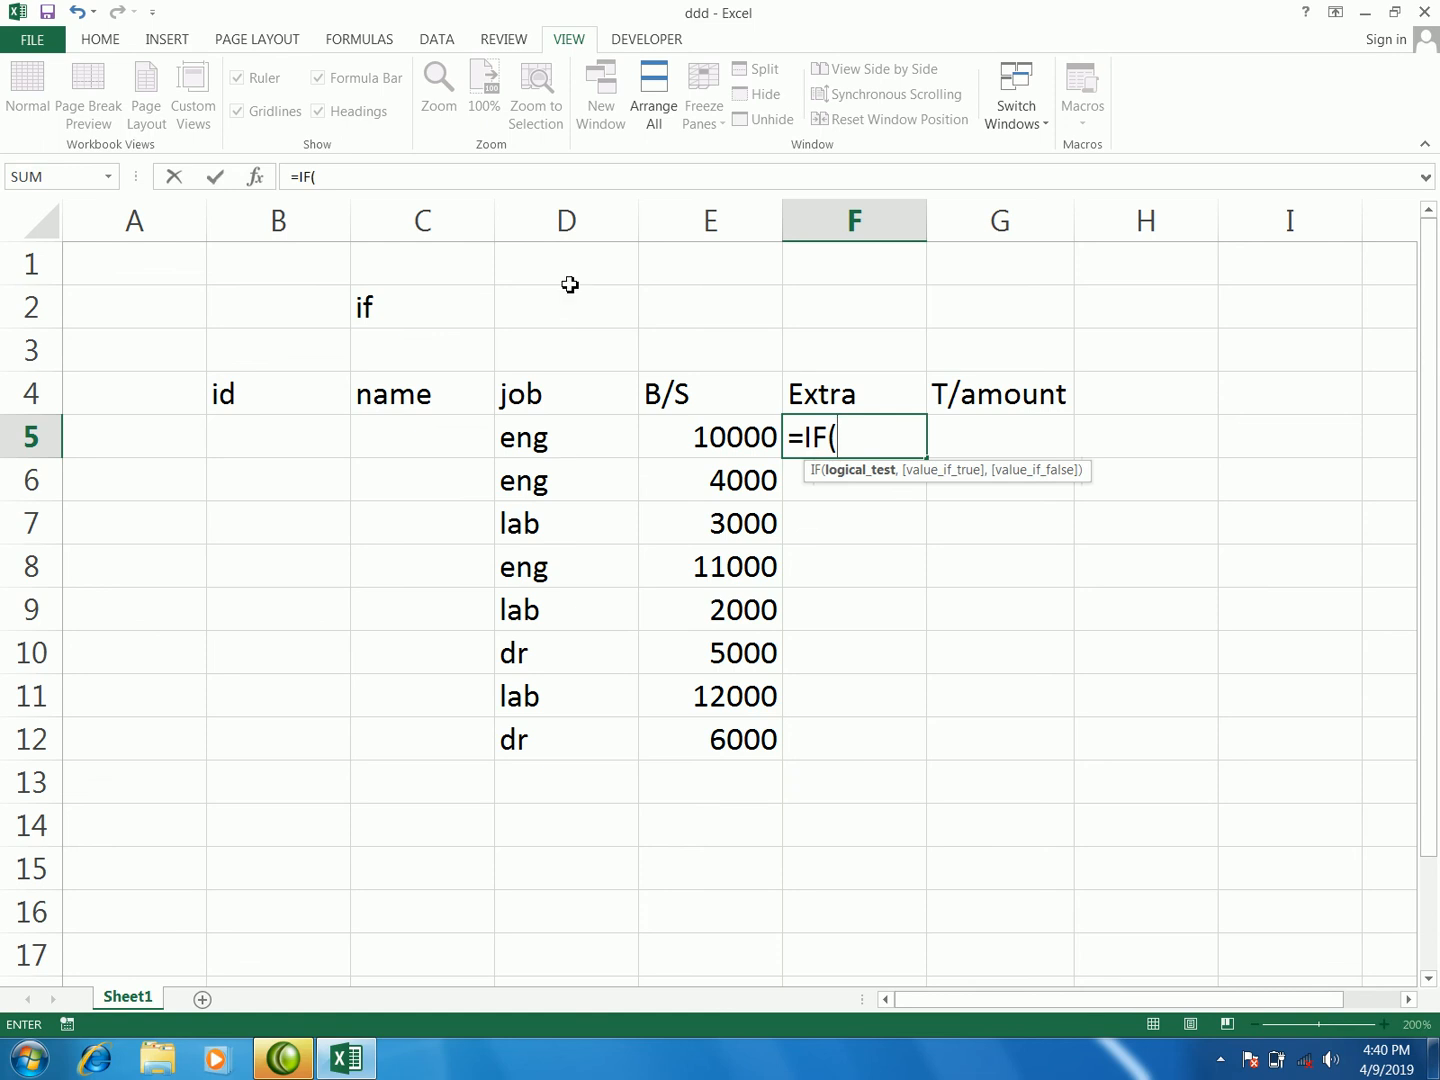
pyautogui.click(562, 440)
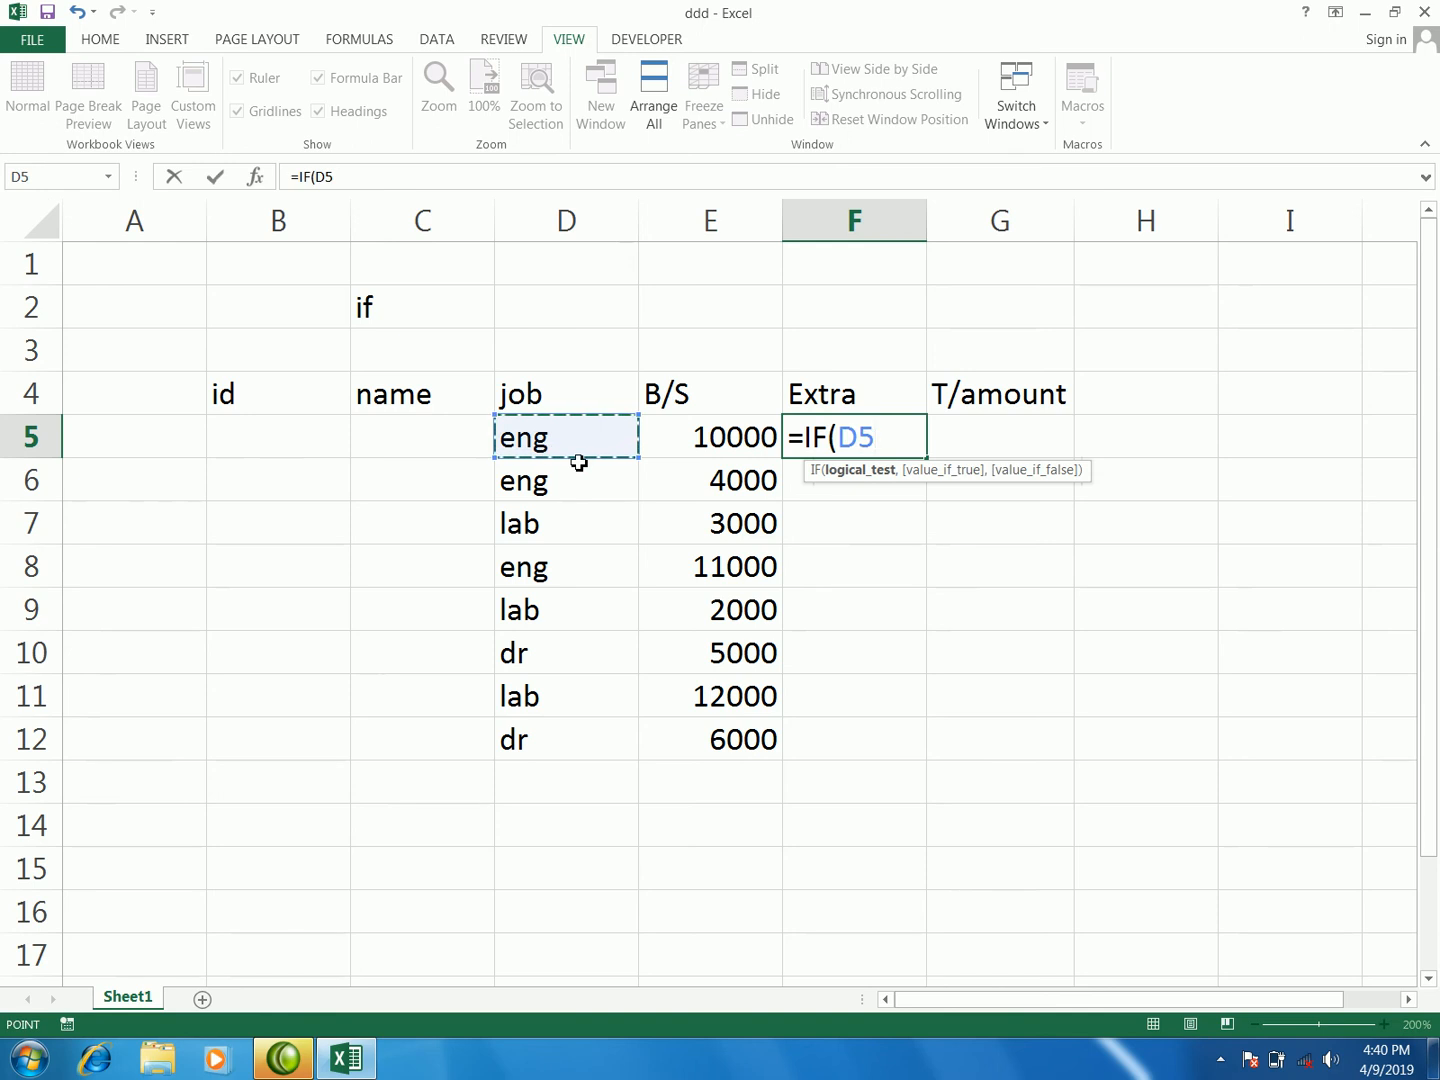
pyautogui.write('="')
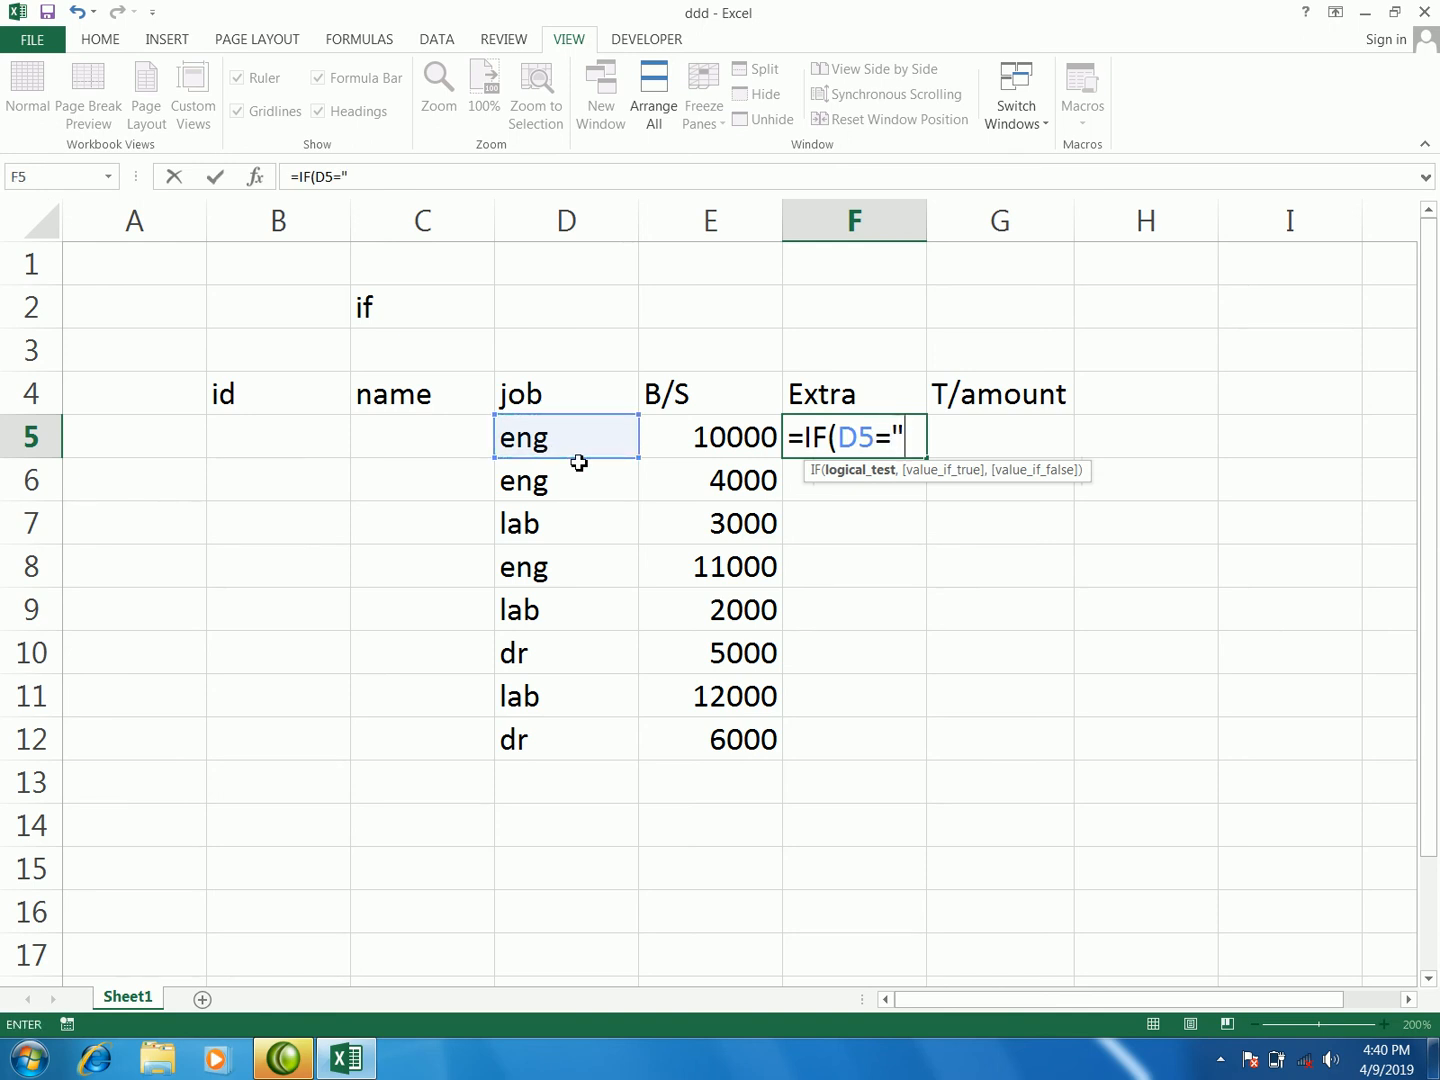
pyautogui.write('dr')
pyautogui.write('",')
pyautogui.click(671, 441)
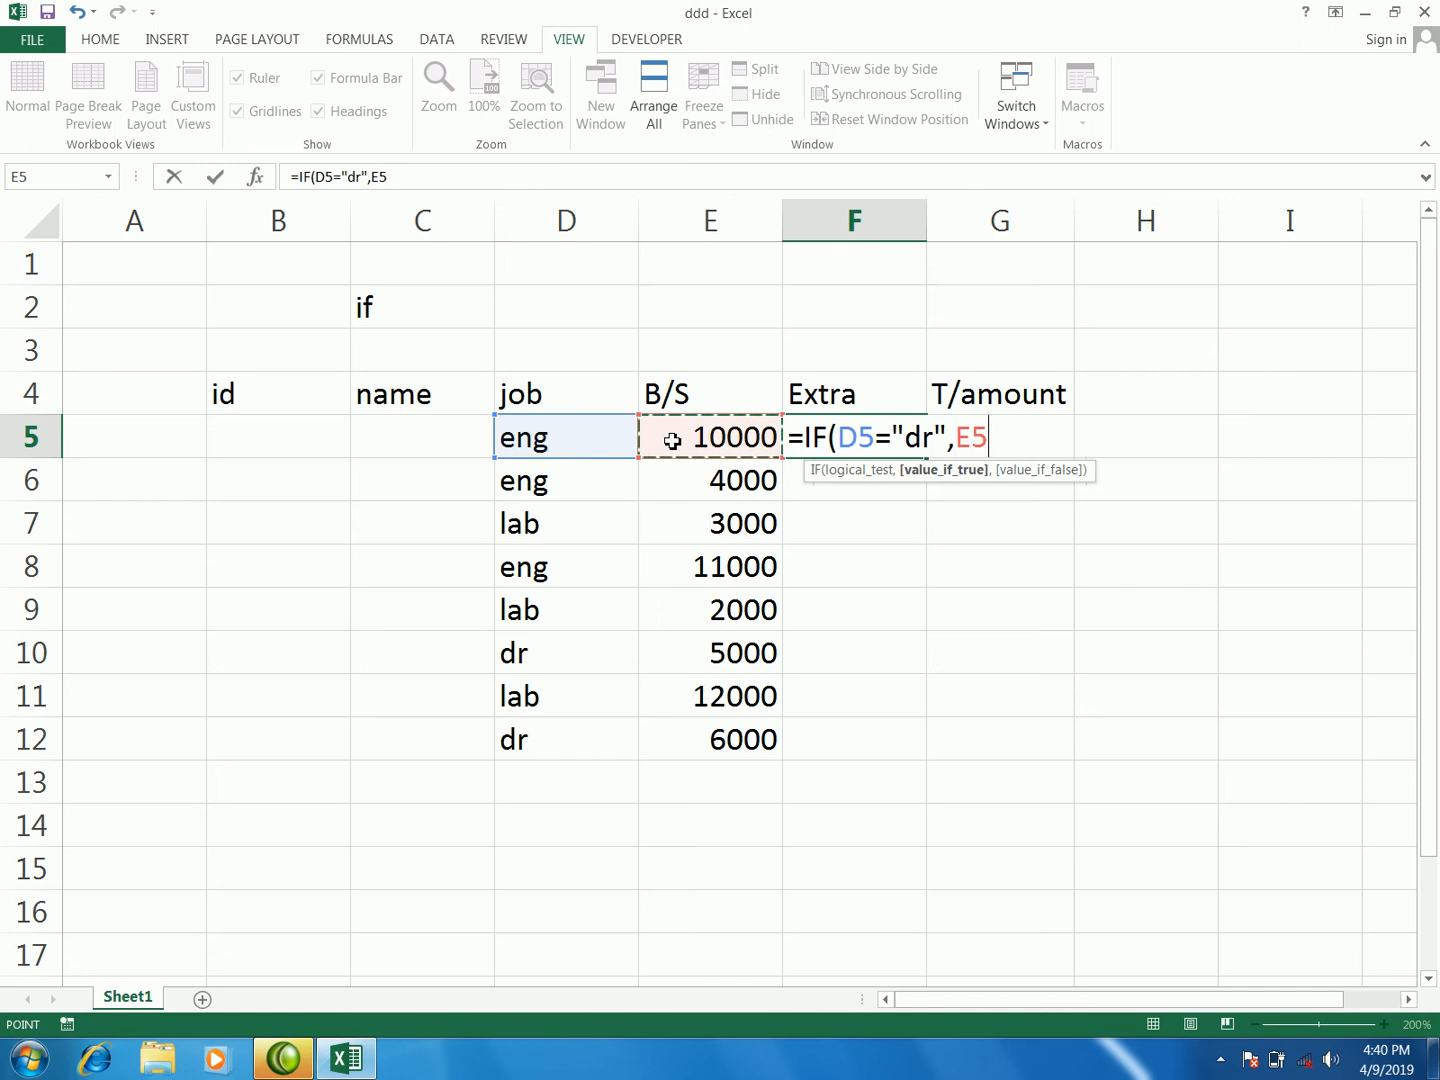
pyautogui.write('*')
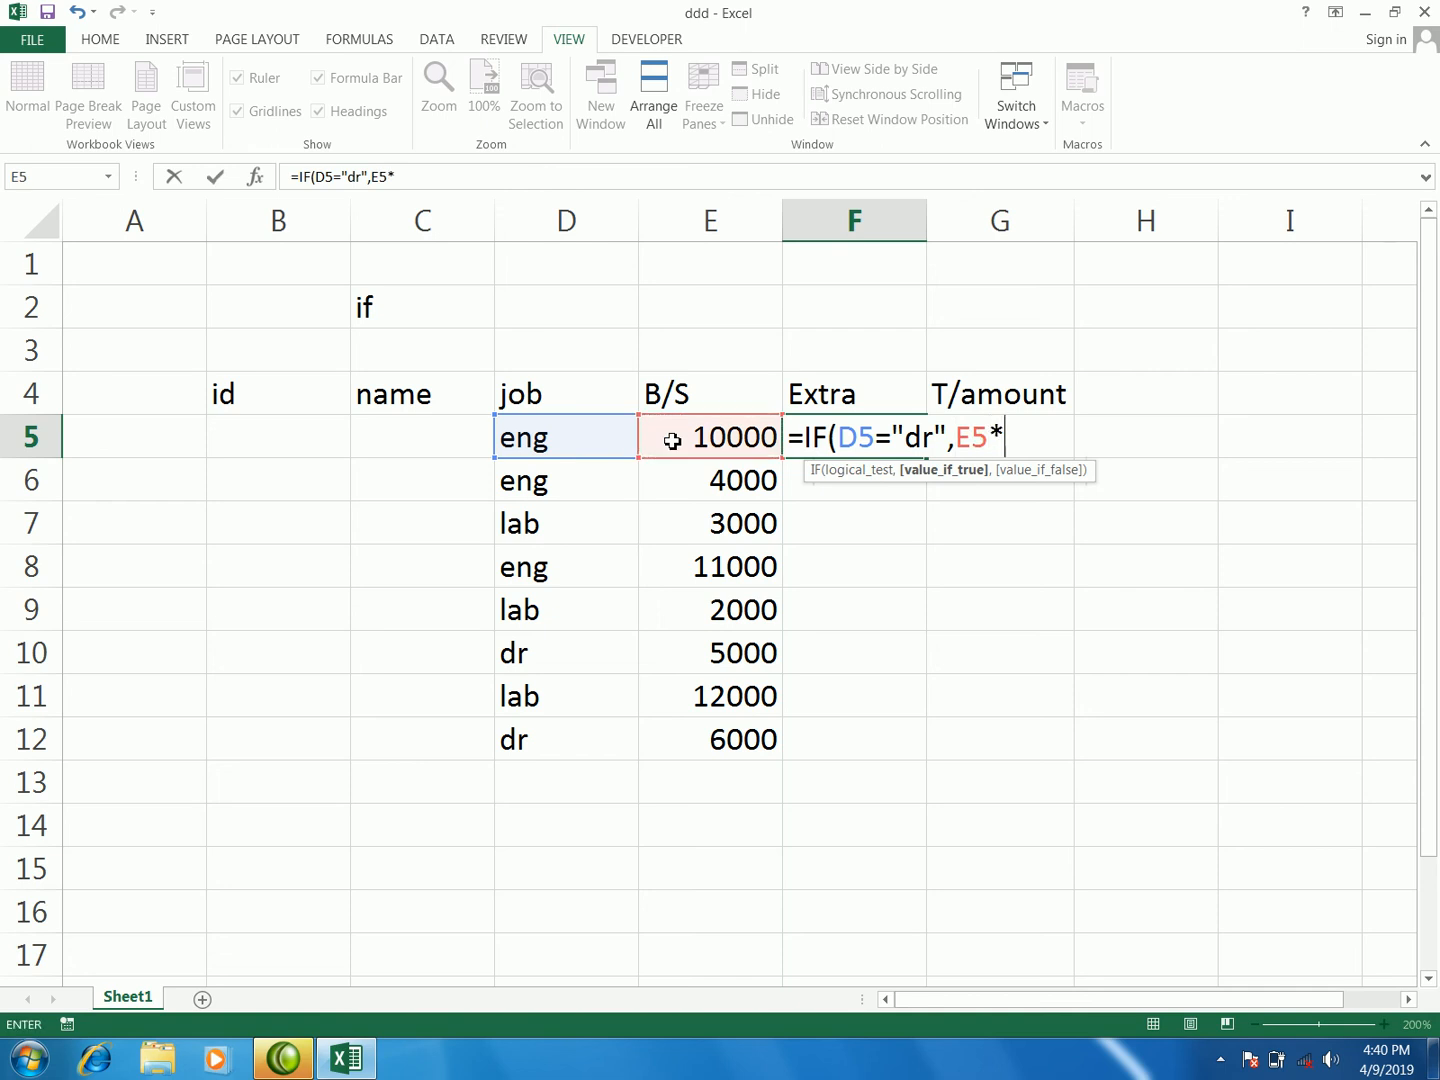
pyautogui.write('5%)')
pyautogui.press('Return')
# - Copy the IF formula from F5 through F12 and check the job, B/S and Extra cells in rows 10 and 12
pyautogui.click(847, 436)
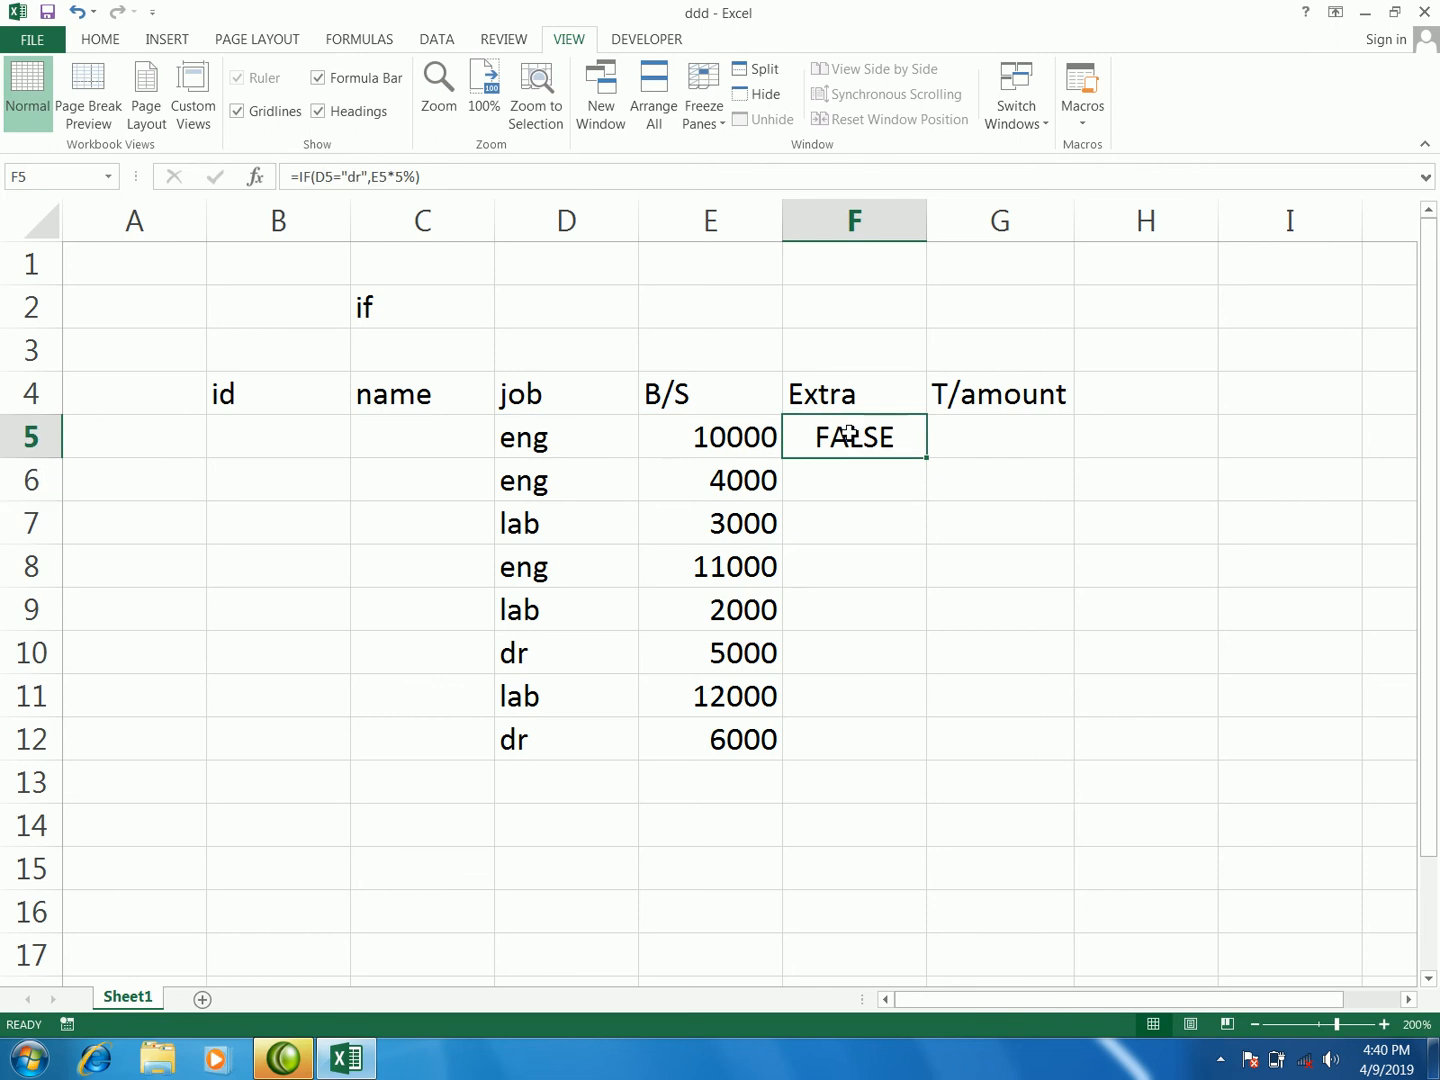
pyautogui.click(590, 446)
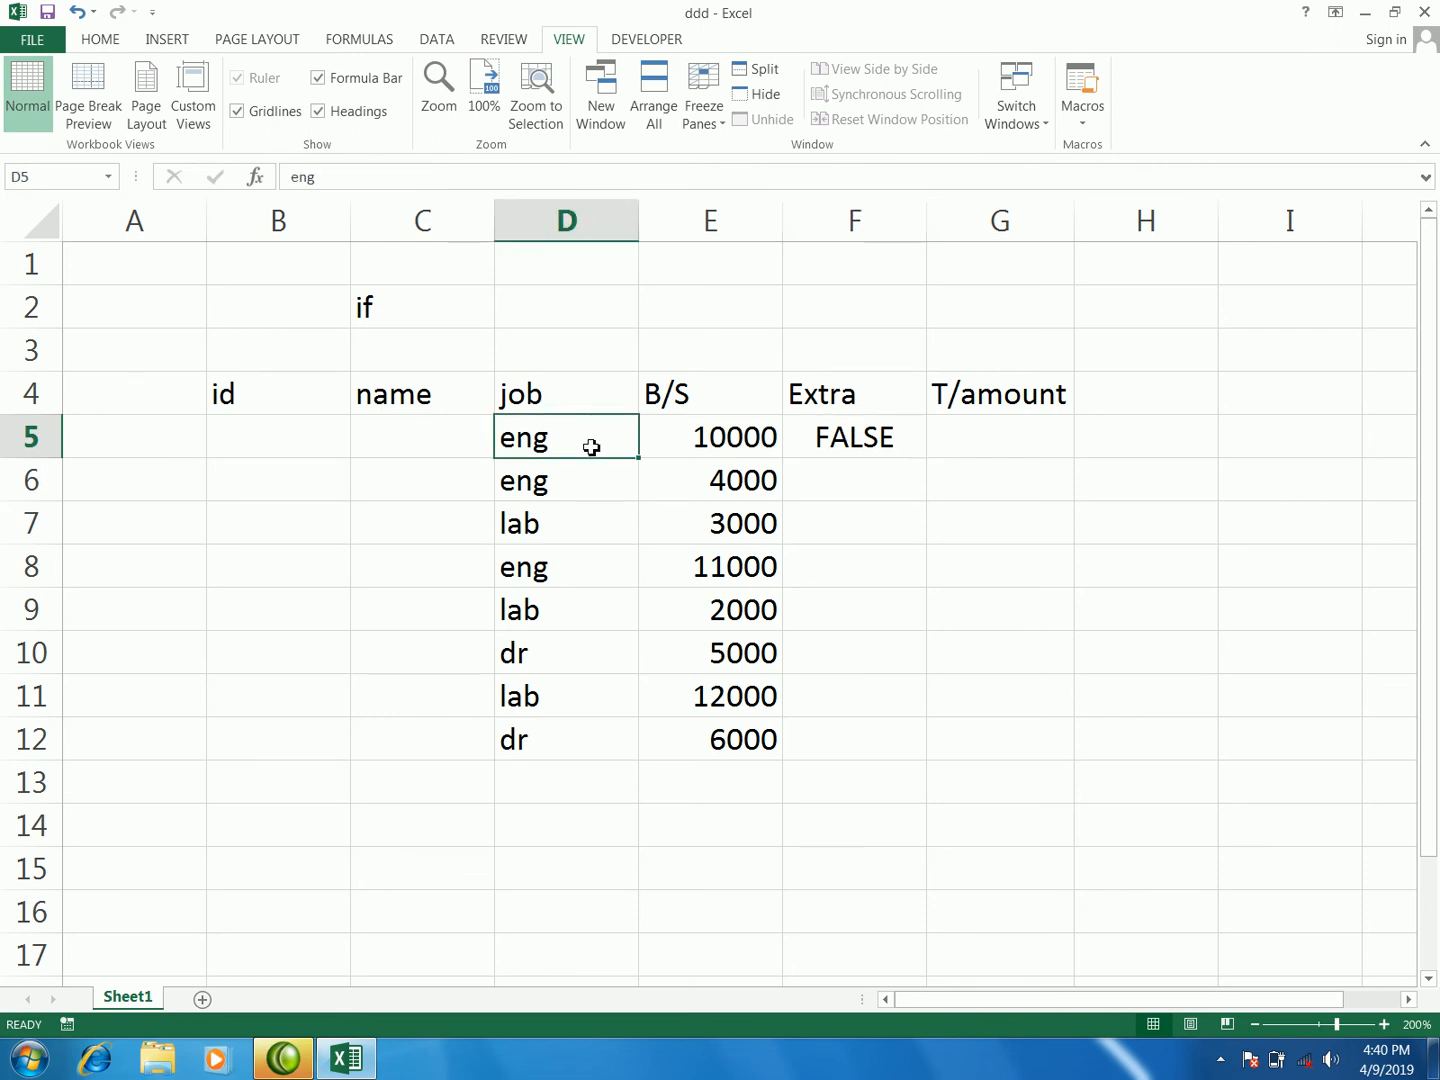
pyautogui.click(845, 450)
pyautogui.moveTo(926, 459); pyautogui.dragTo(921, 750)
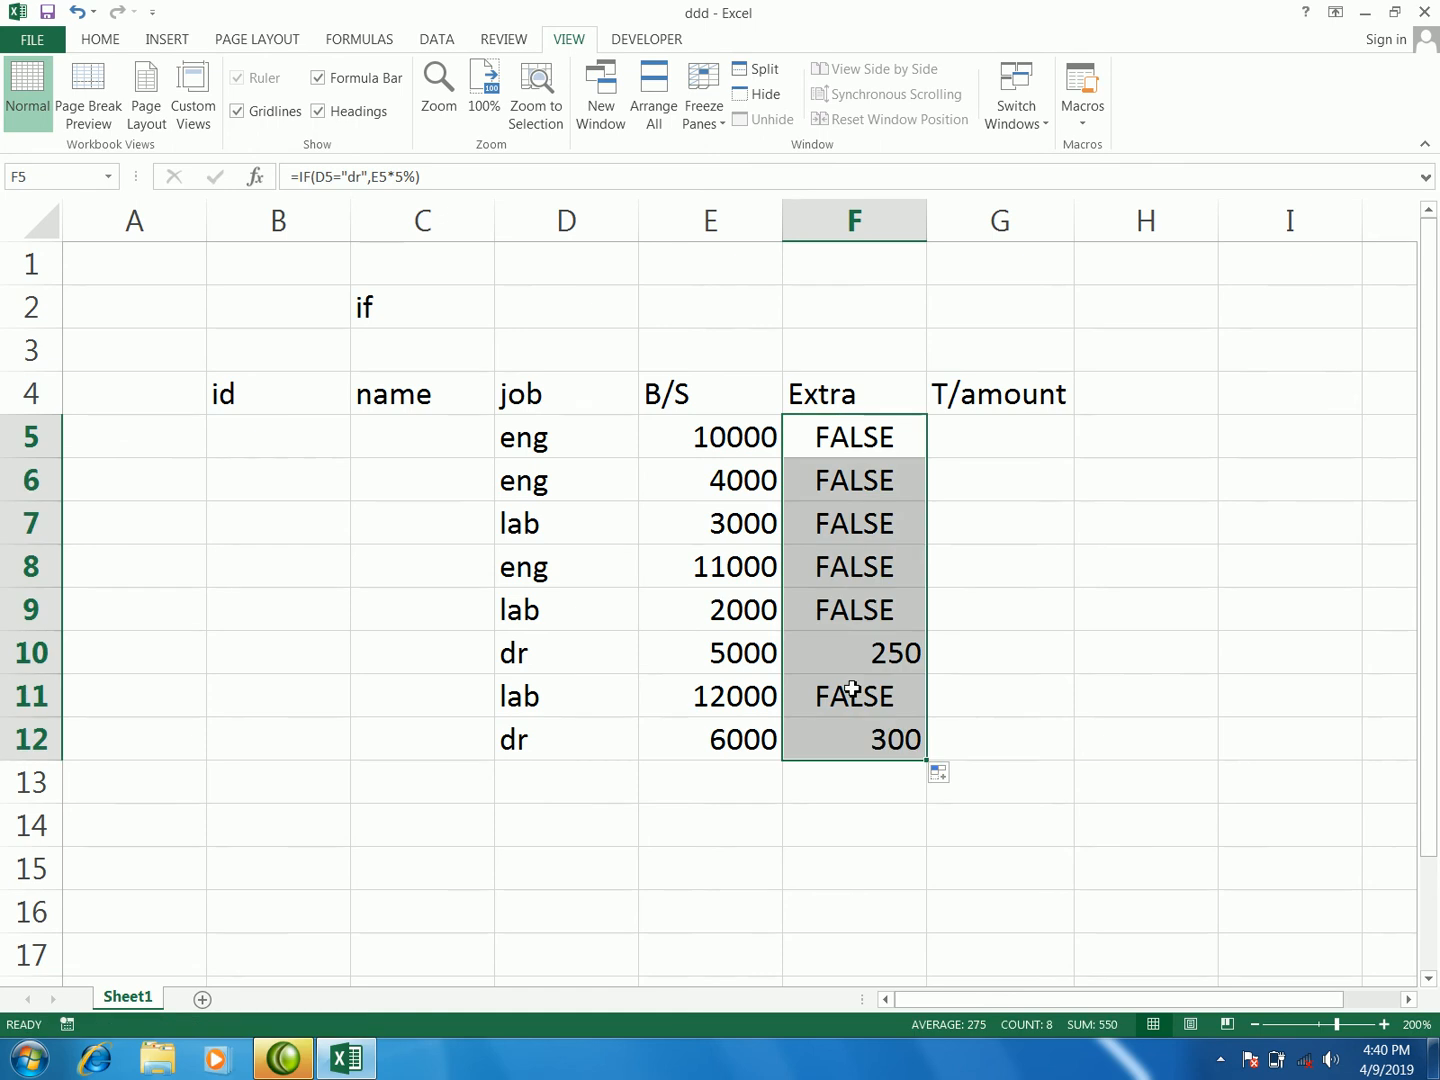
pyautogui.moveTo(536, 664); pyautogui.dragTo(861, 653)
pyautogui.moveTo(604, 755); pyautogui.dragTo(841, 745)
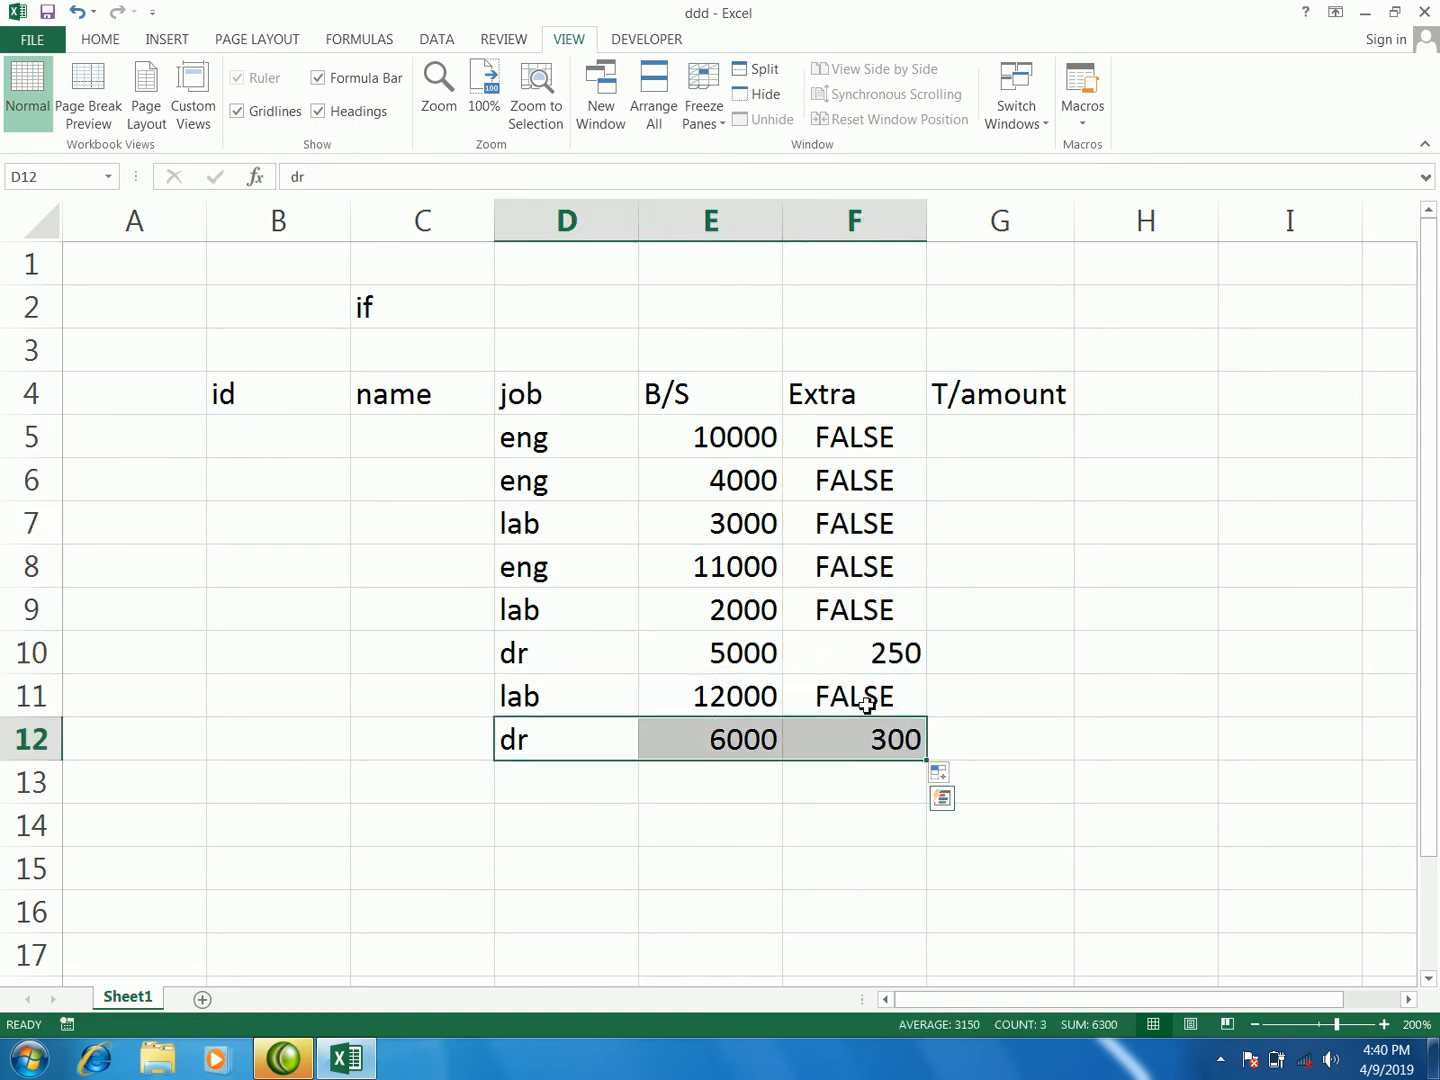
pyautogui.moveTo(570, 665); pyautogui.dragTo(839, 652)
# - Change the job in D7 to dr
pyautogui.click(563, 532)
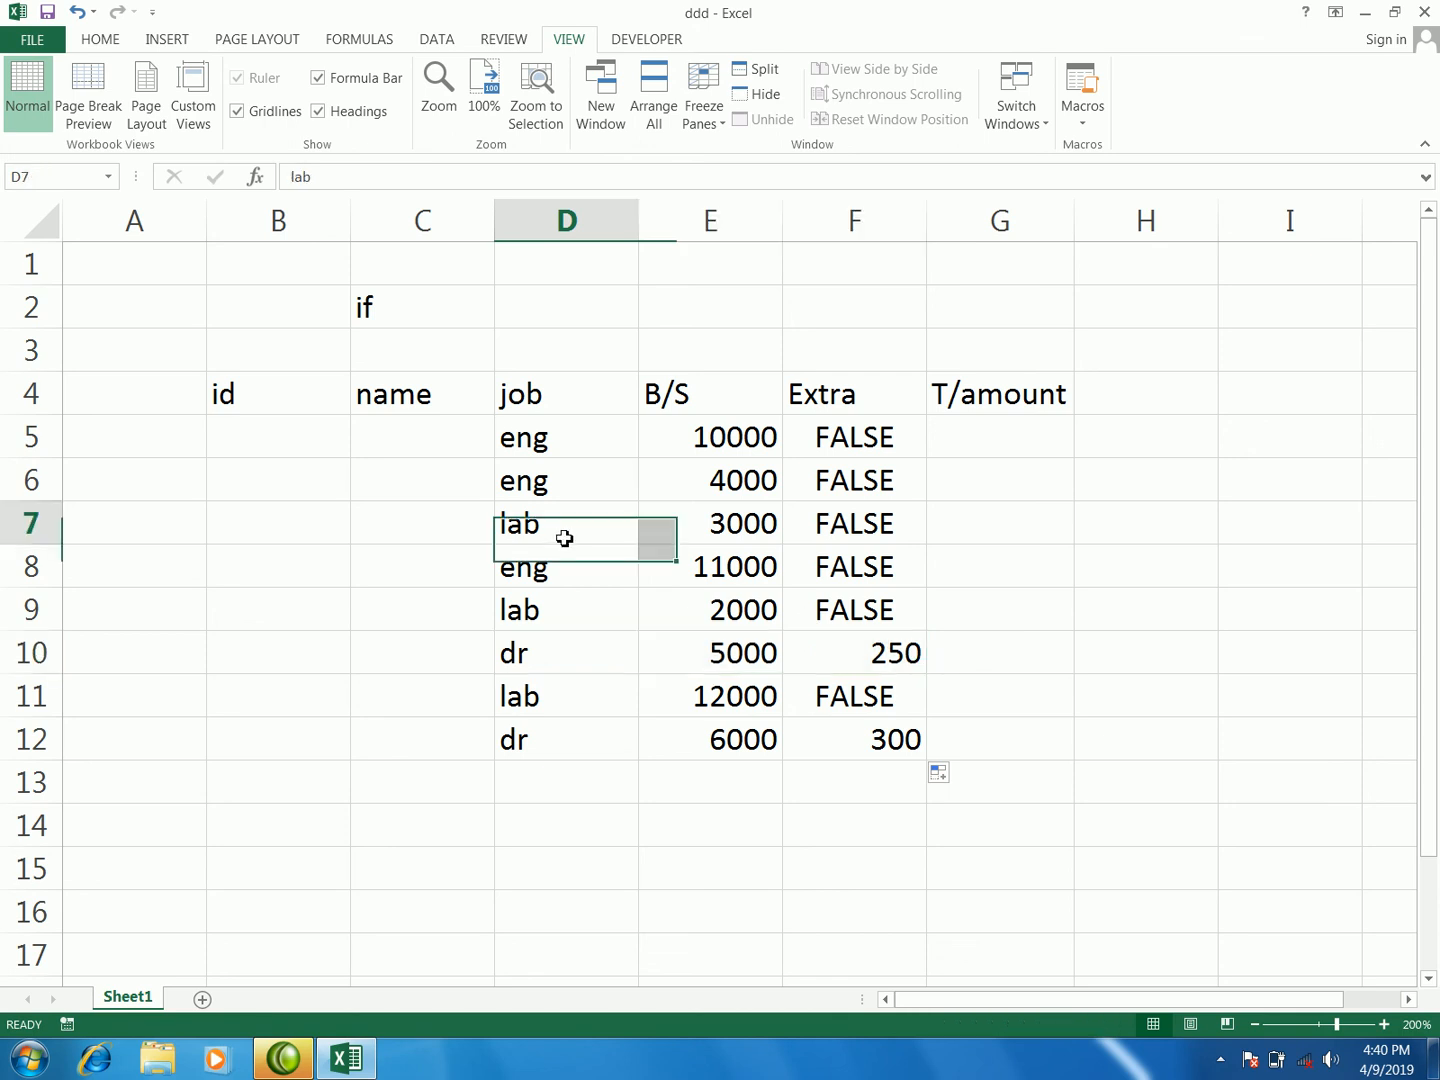
pyautogui.write('dr')
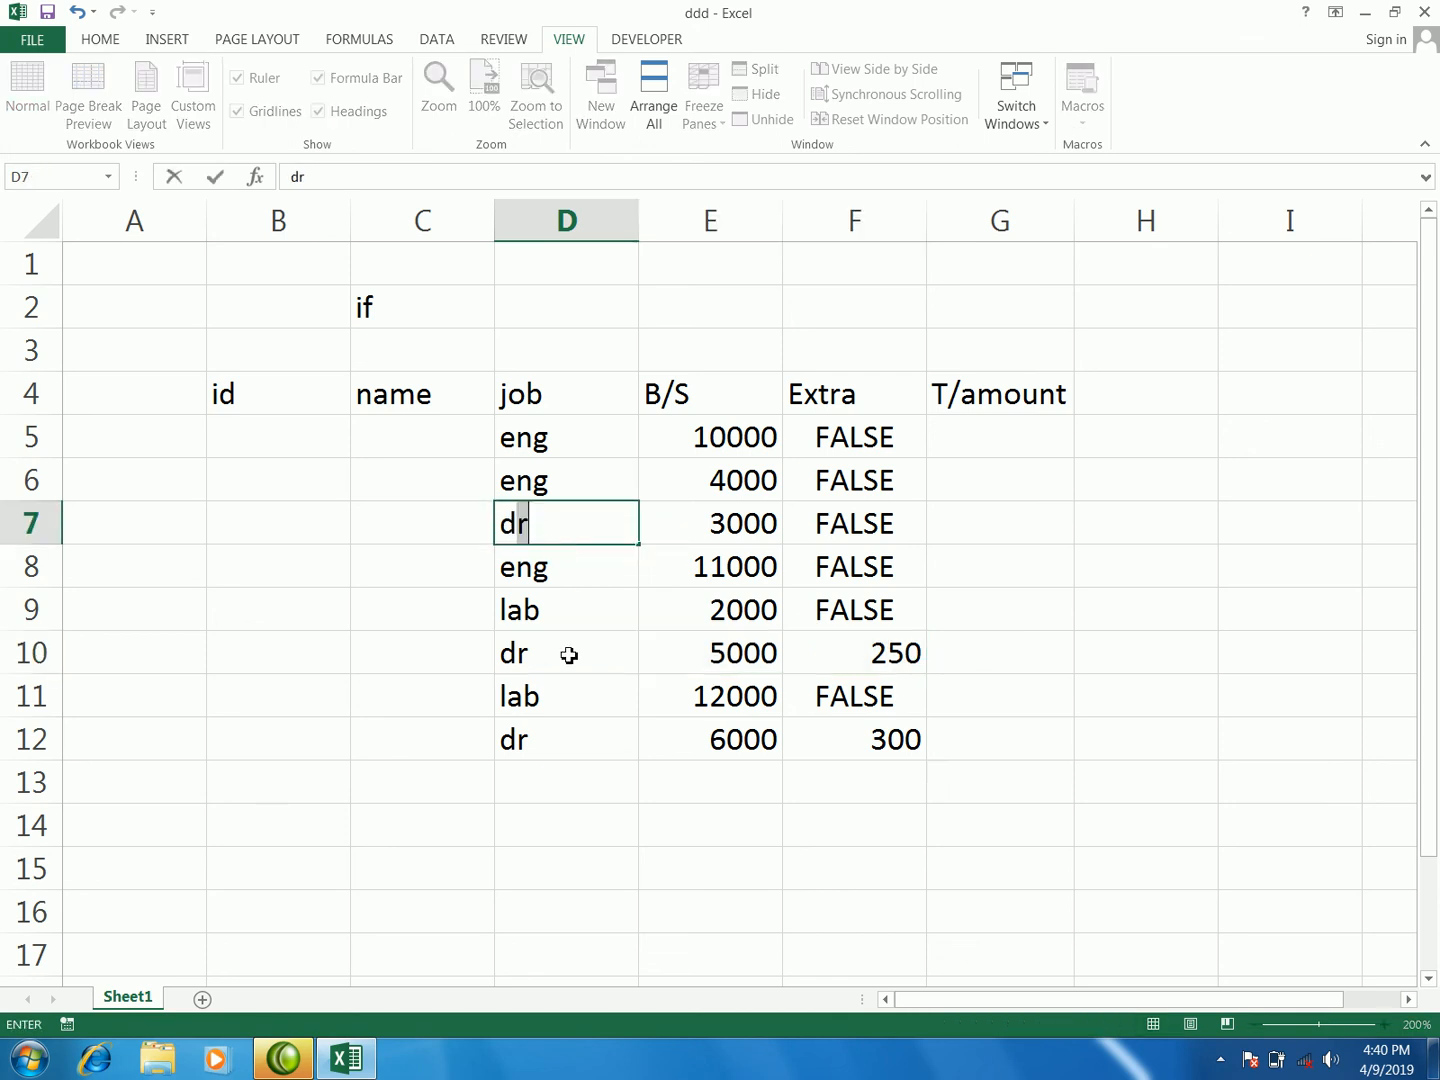
pyautogui.click(1124, 550)
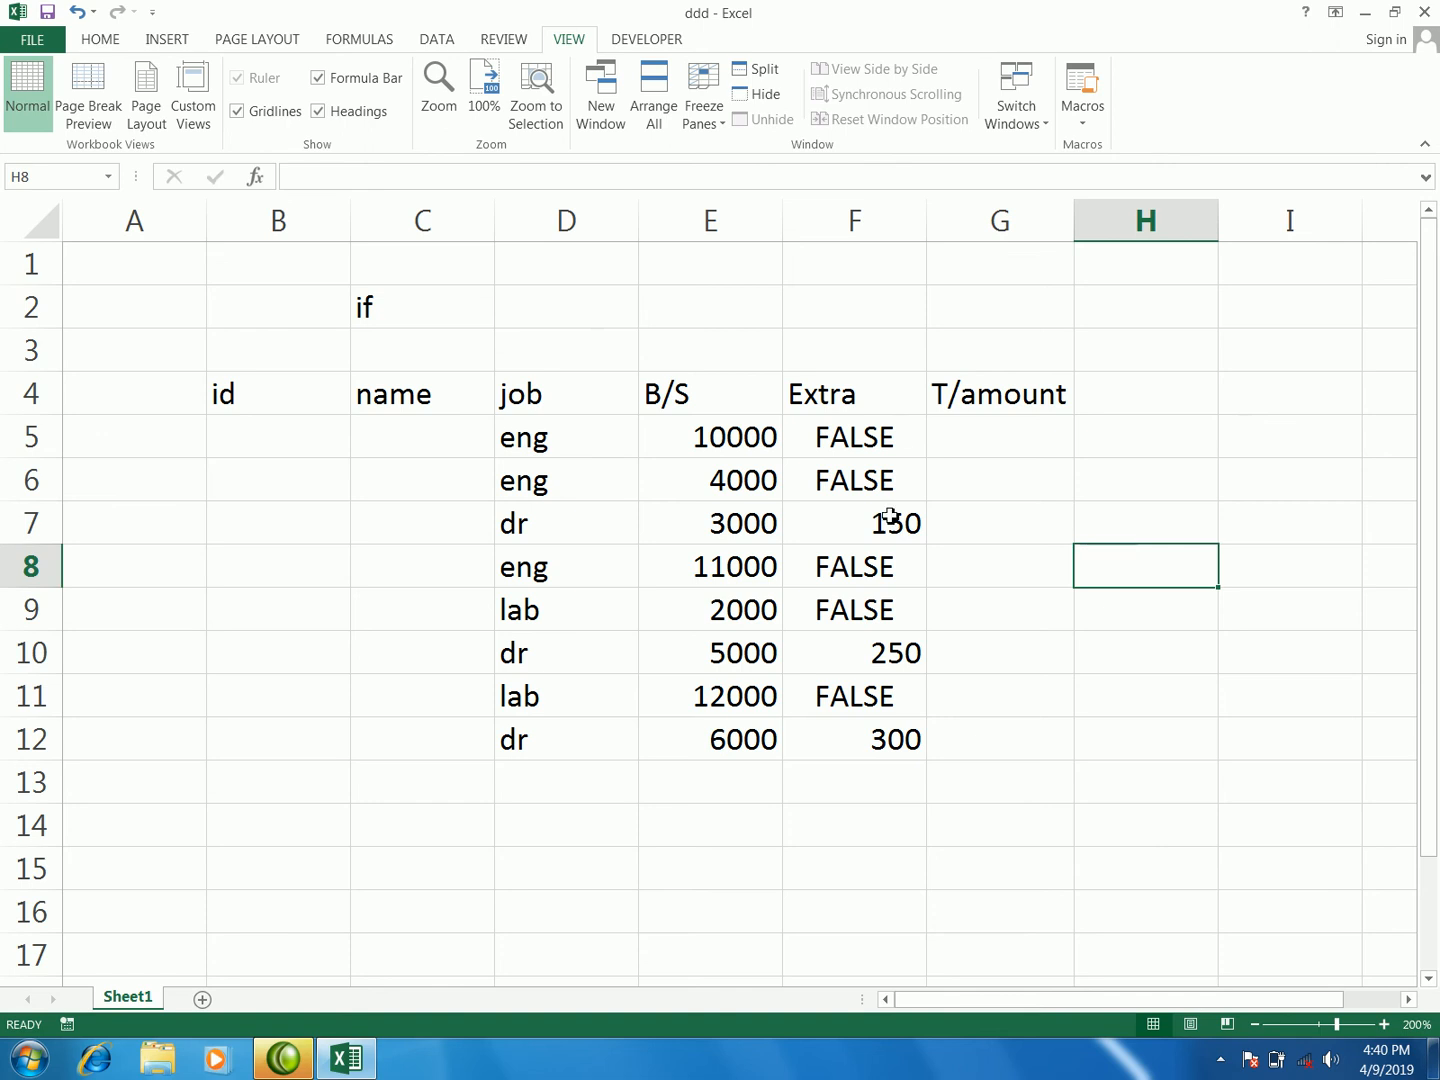
# - Add "no extra amount" as the false value in F5, making the formula =IF(D5="dr",E5*5%,"no extra amount")
pyautogui.doubleClick(875, 441)
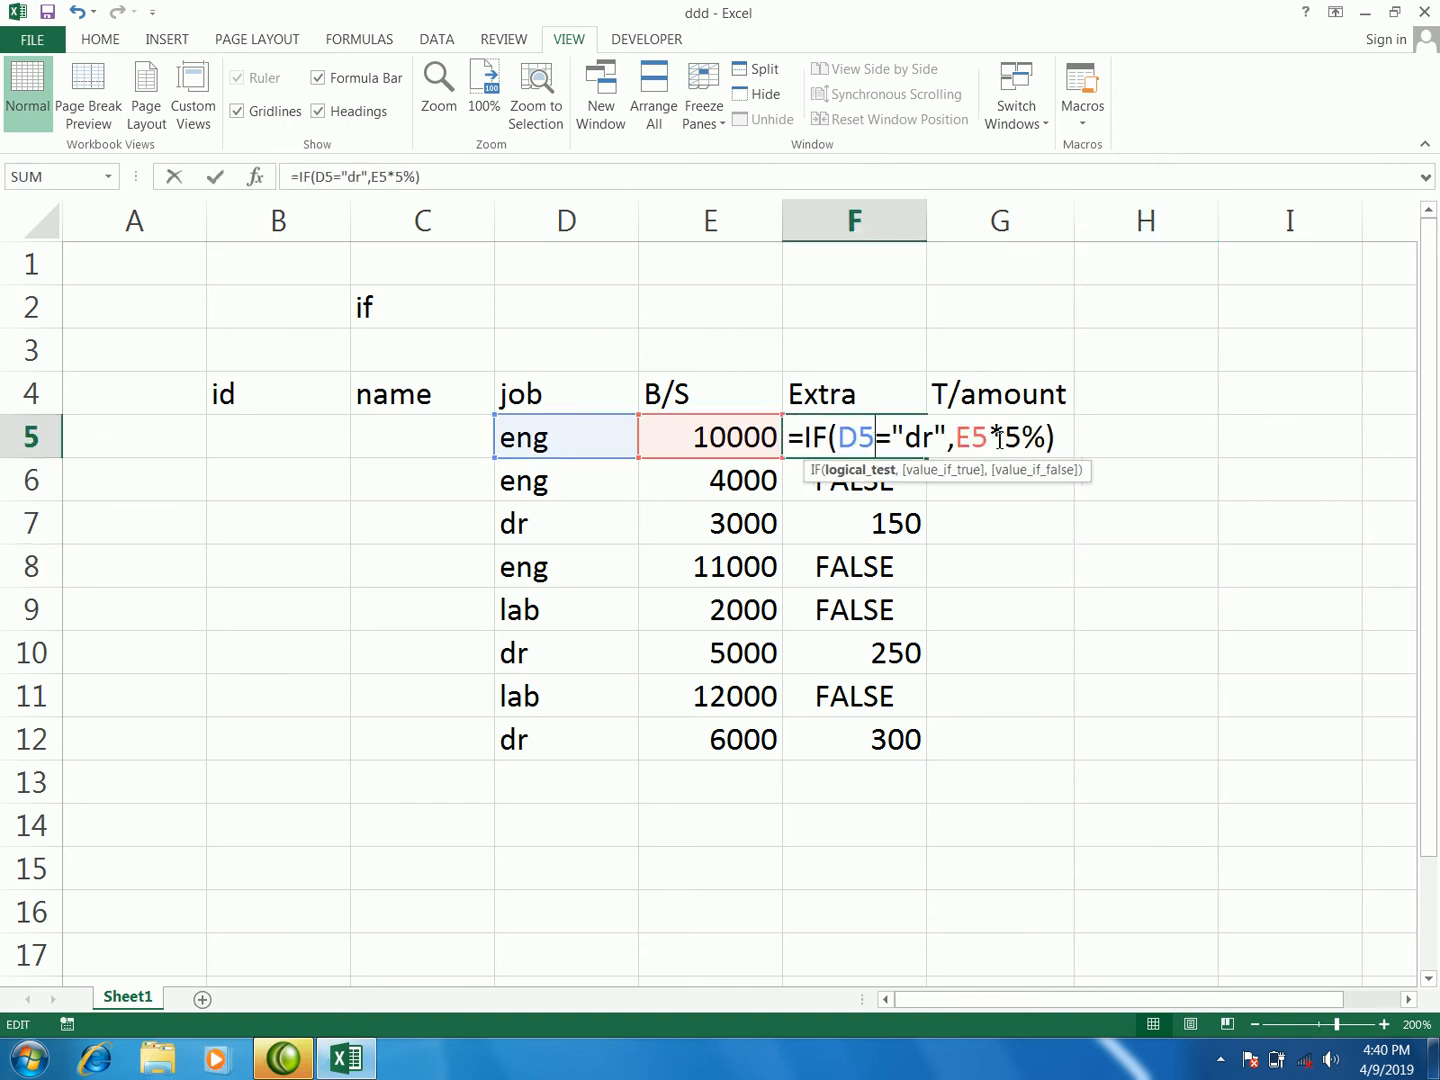
pyautogui.click(1048, 441)
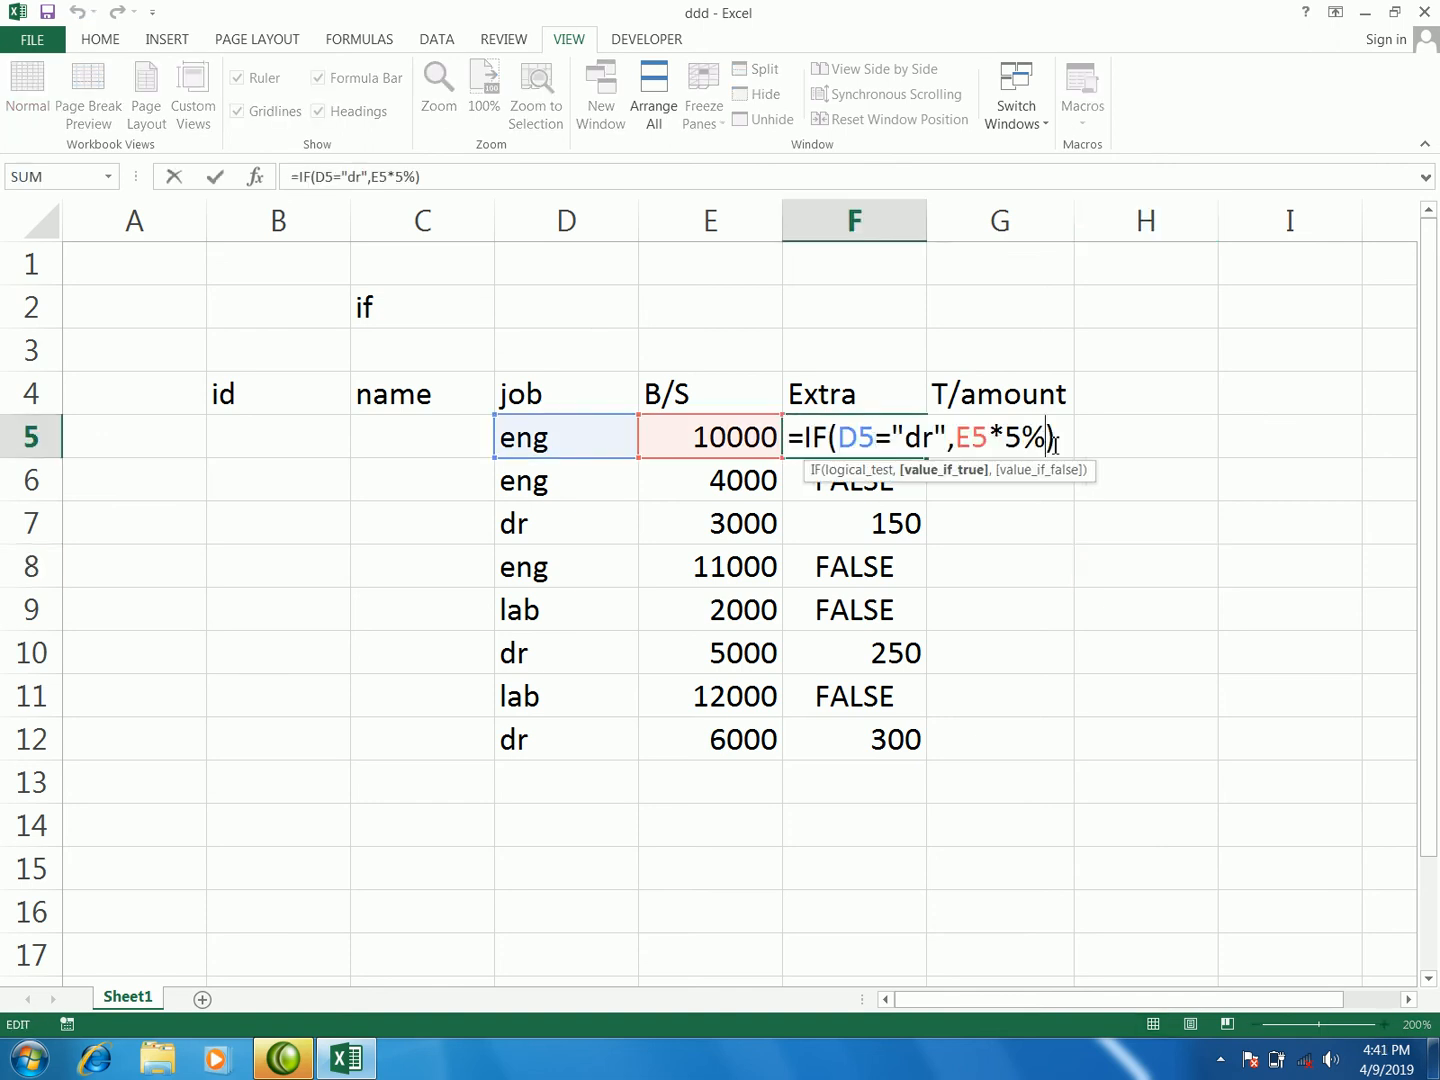
pyautogui.write(',')
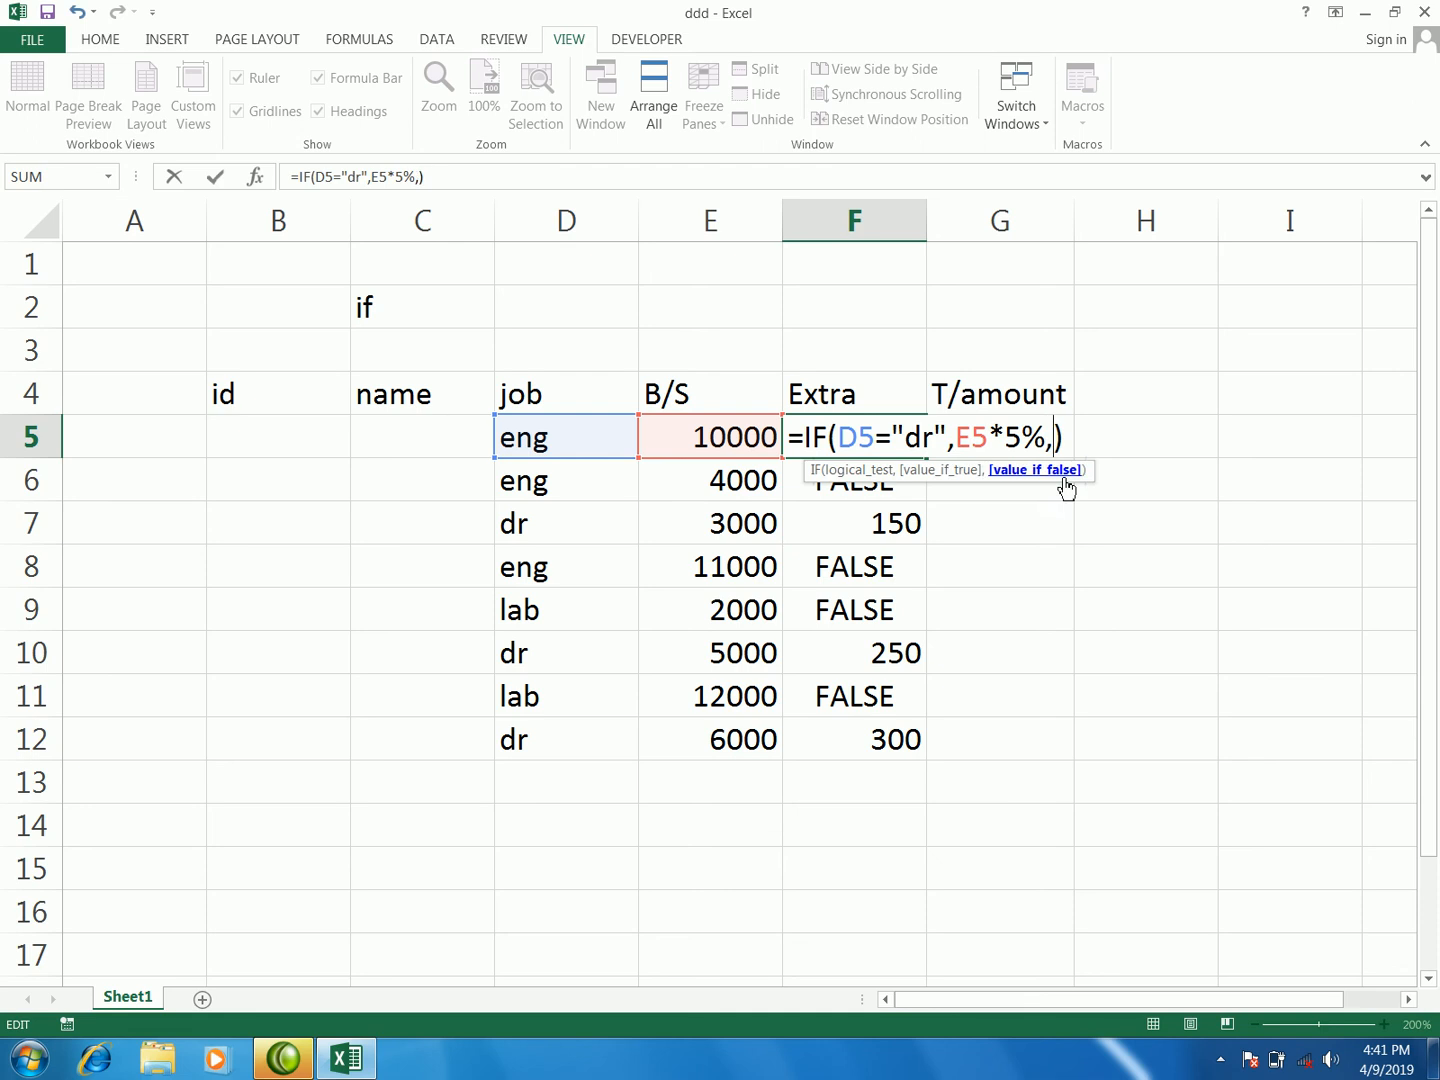
pyautogui.write('"no ex')
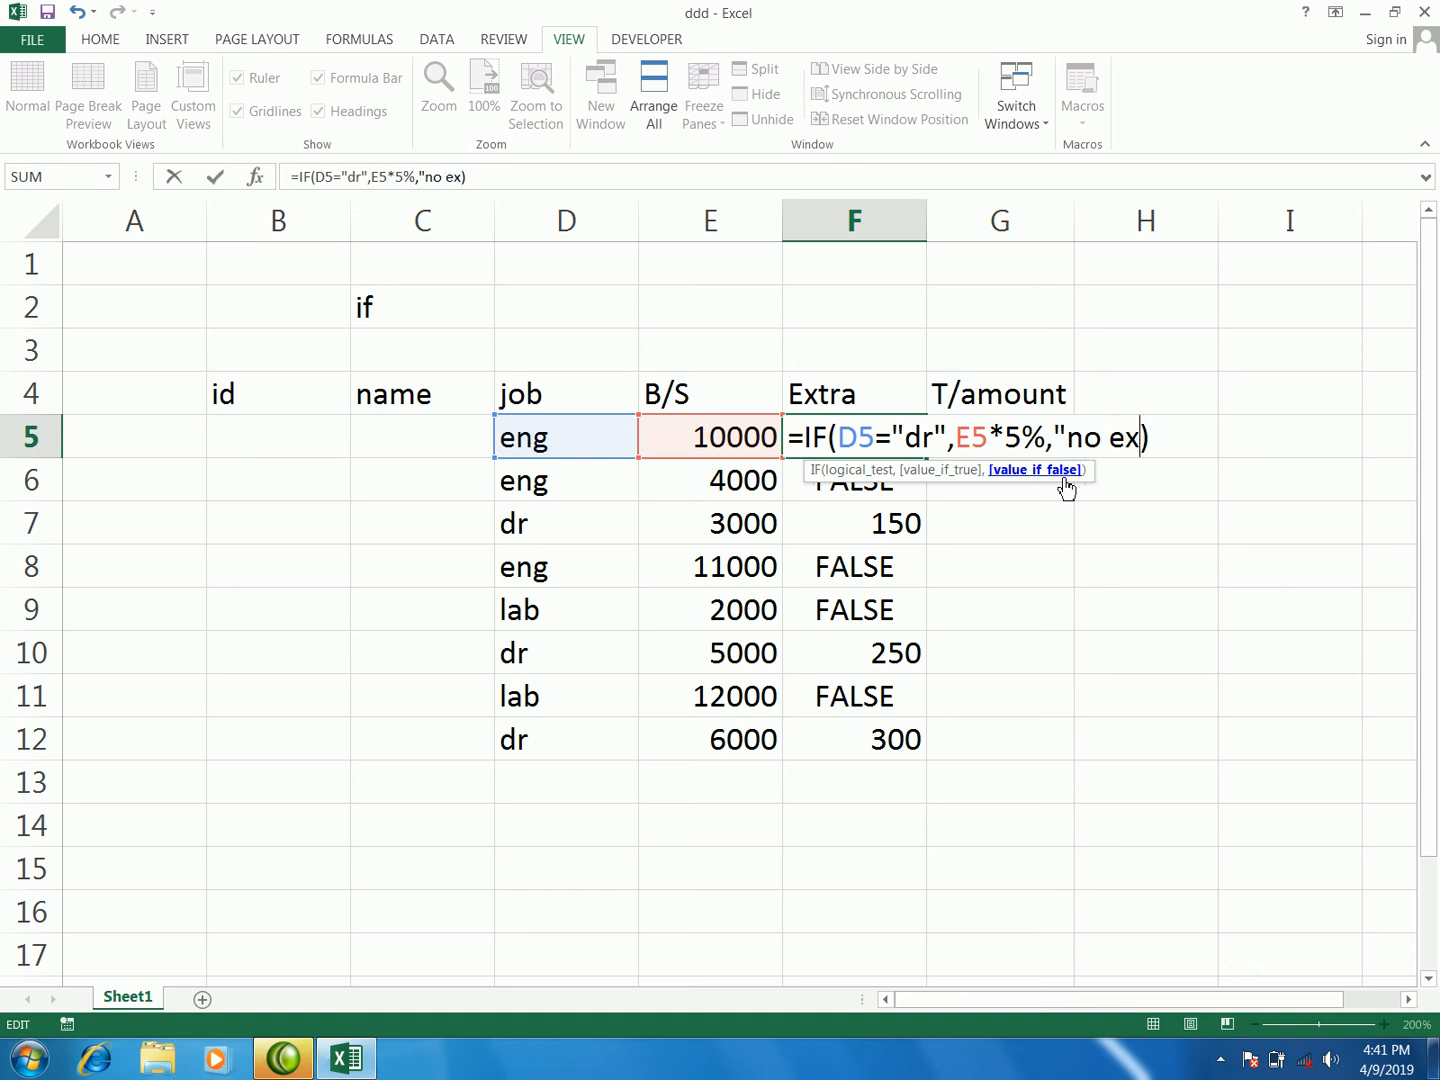
pyautogui.write('tra amount')
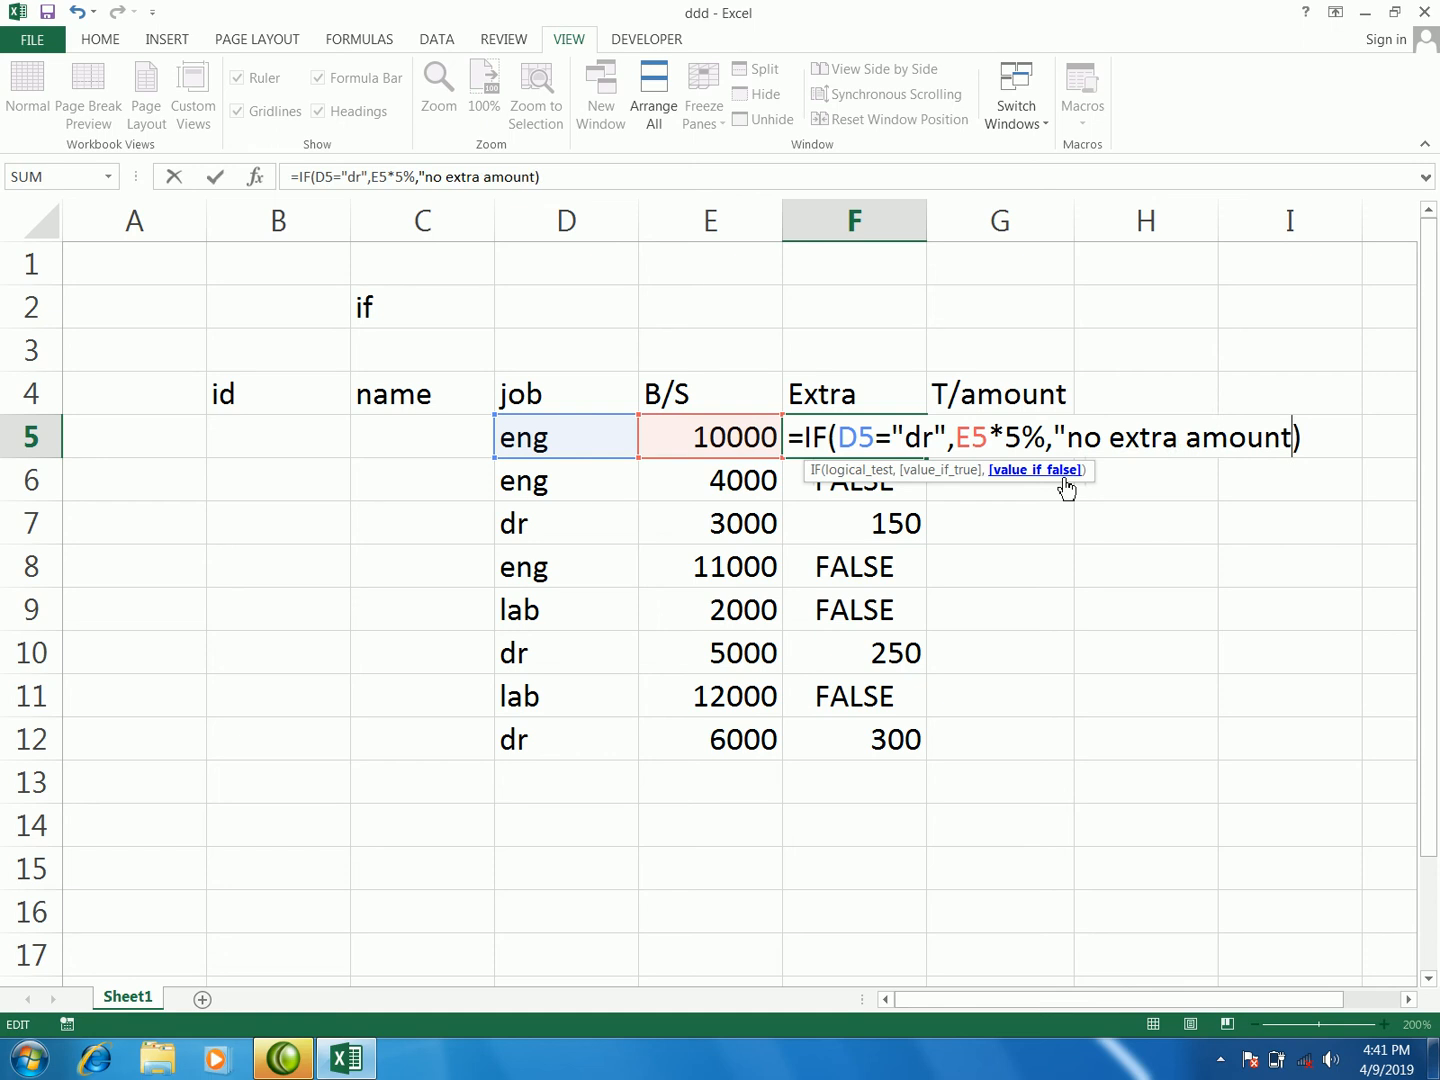
pyautogui.write('"')
pyautogui.press('Return')
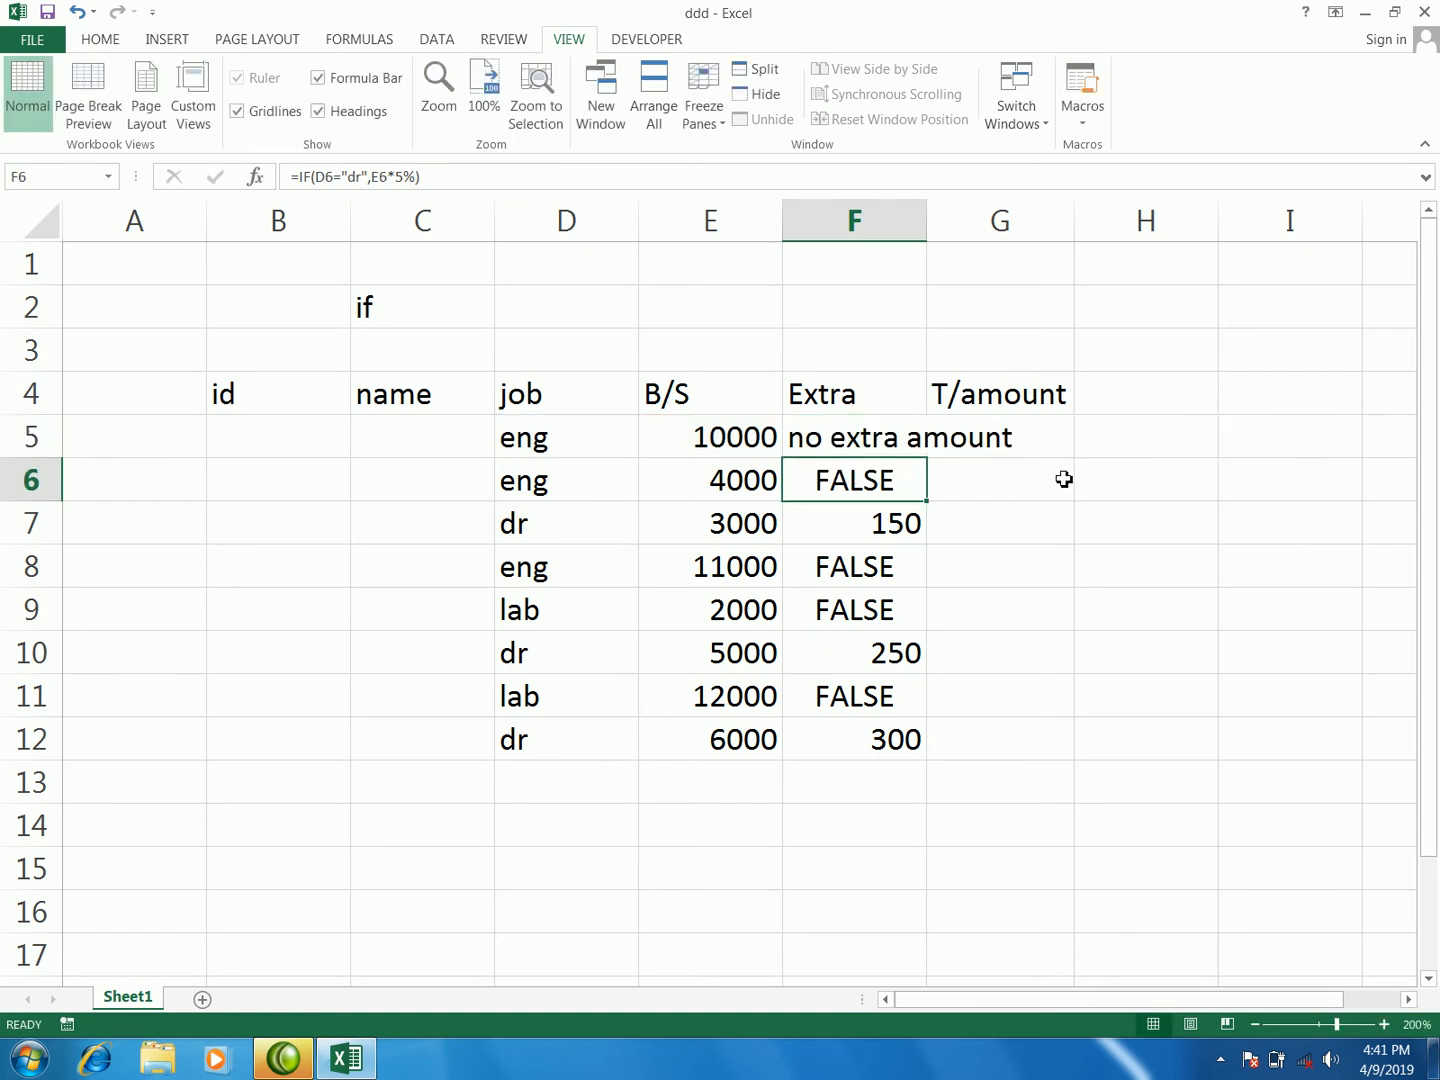
# - Copy the revised IF formula from F5 through F12 and autofit the width of column F
pyautogui.click(877, 429)
pyautogui.moveTo(927, 461); pyautogui.dragTo(922, 768)
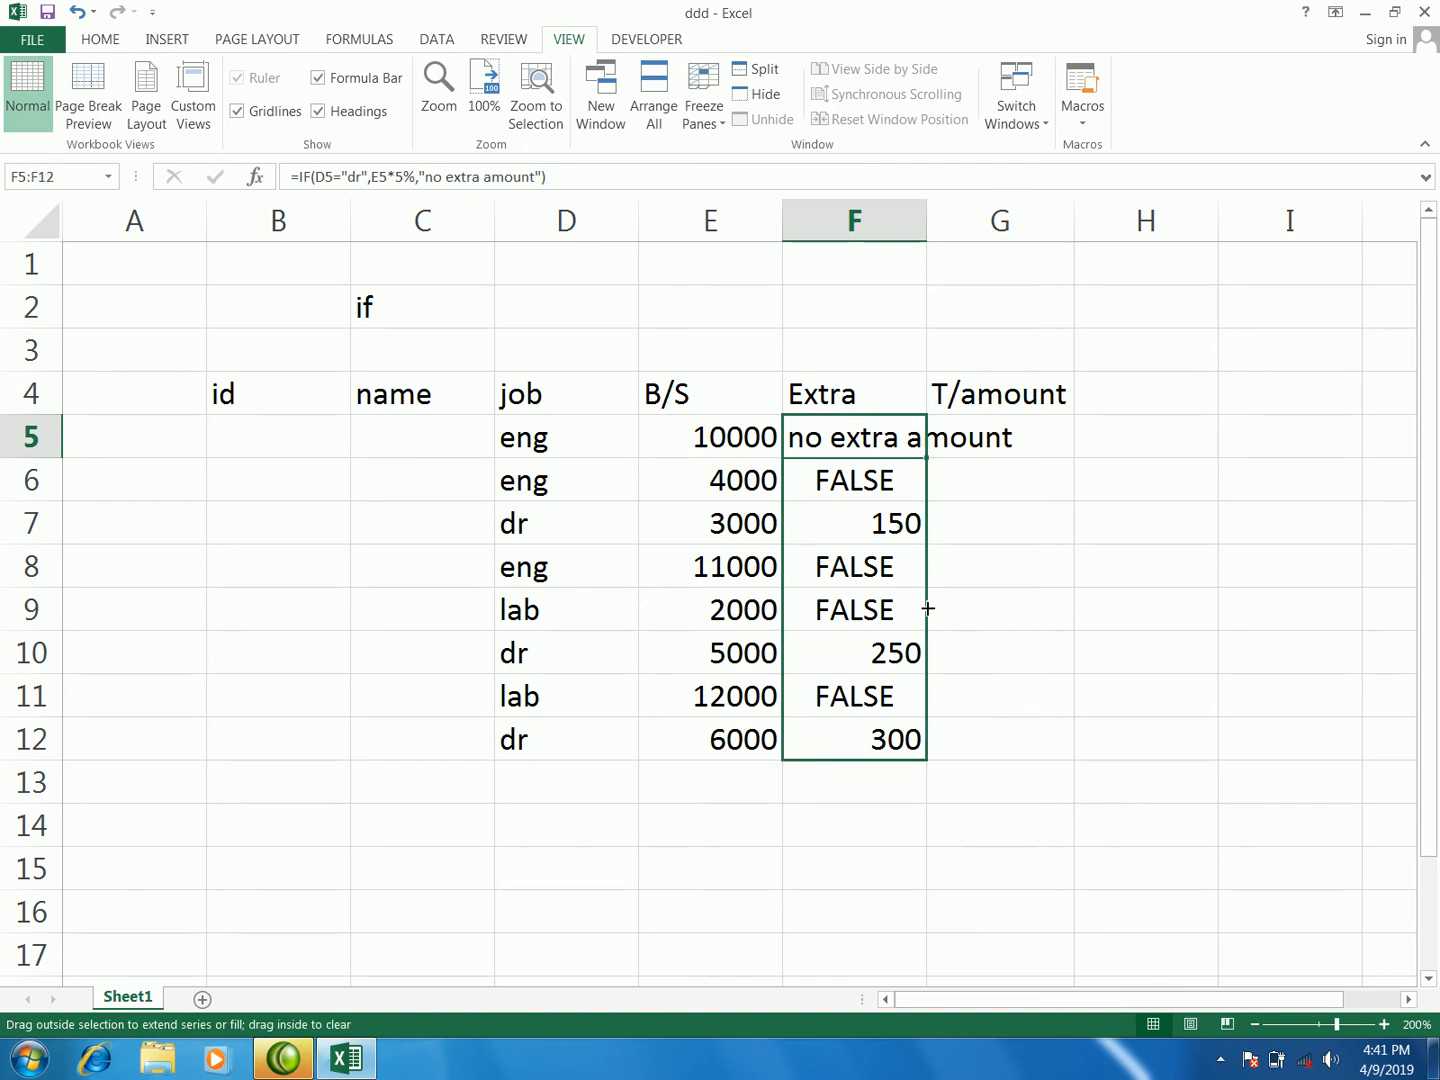
pyautogui.click(1000, 478)
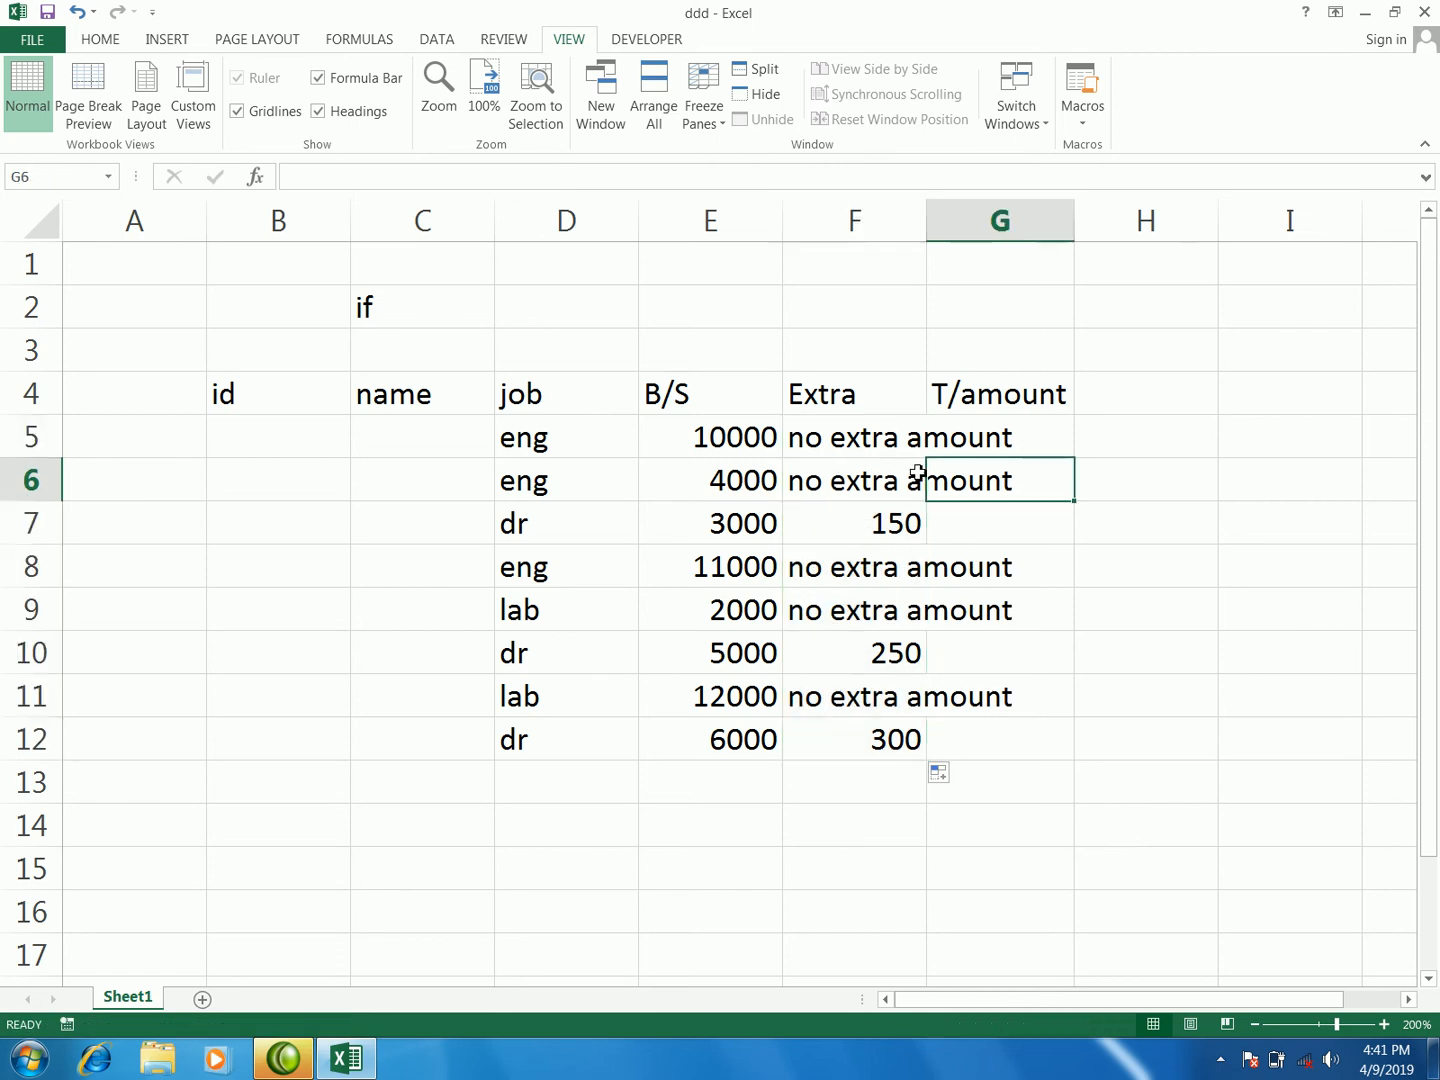
pyautogui.click(888, 447)
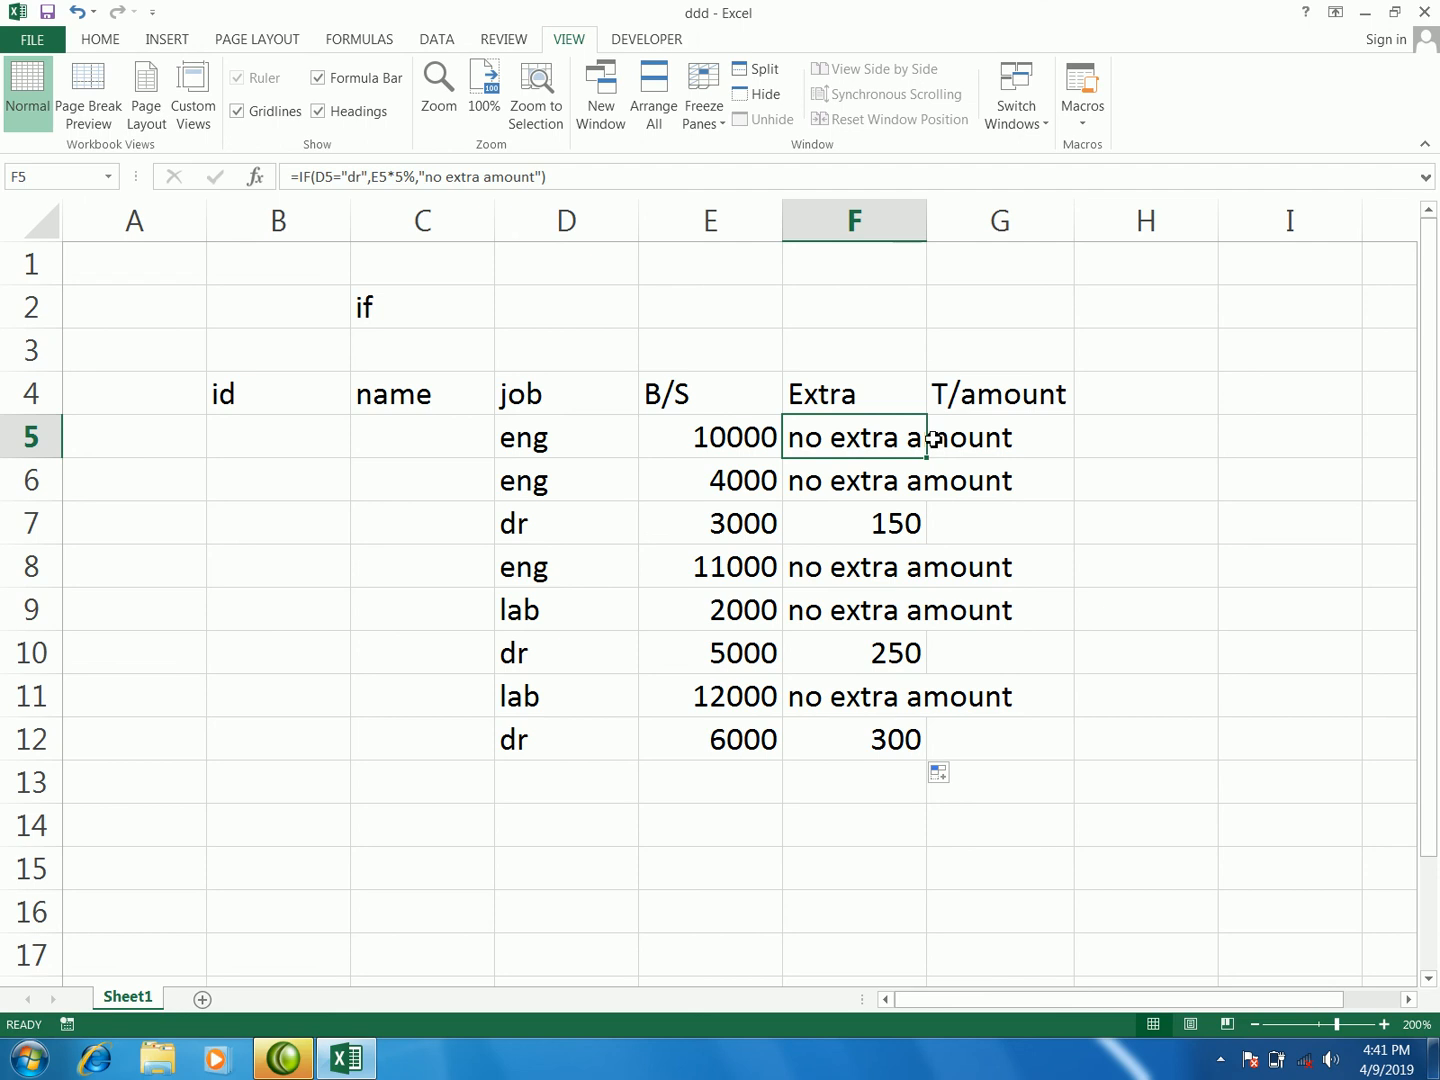
pyautogui.doubleClick(928, 241)
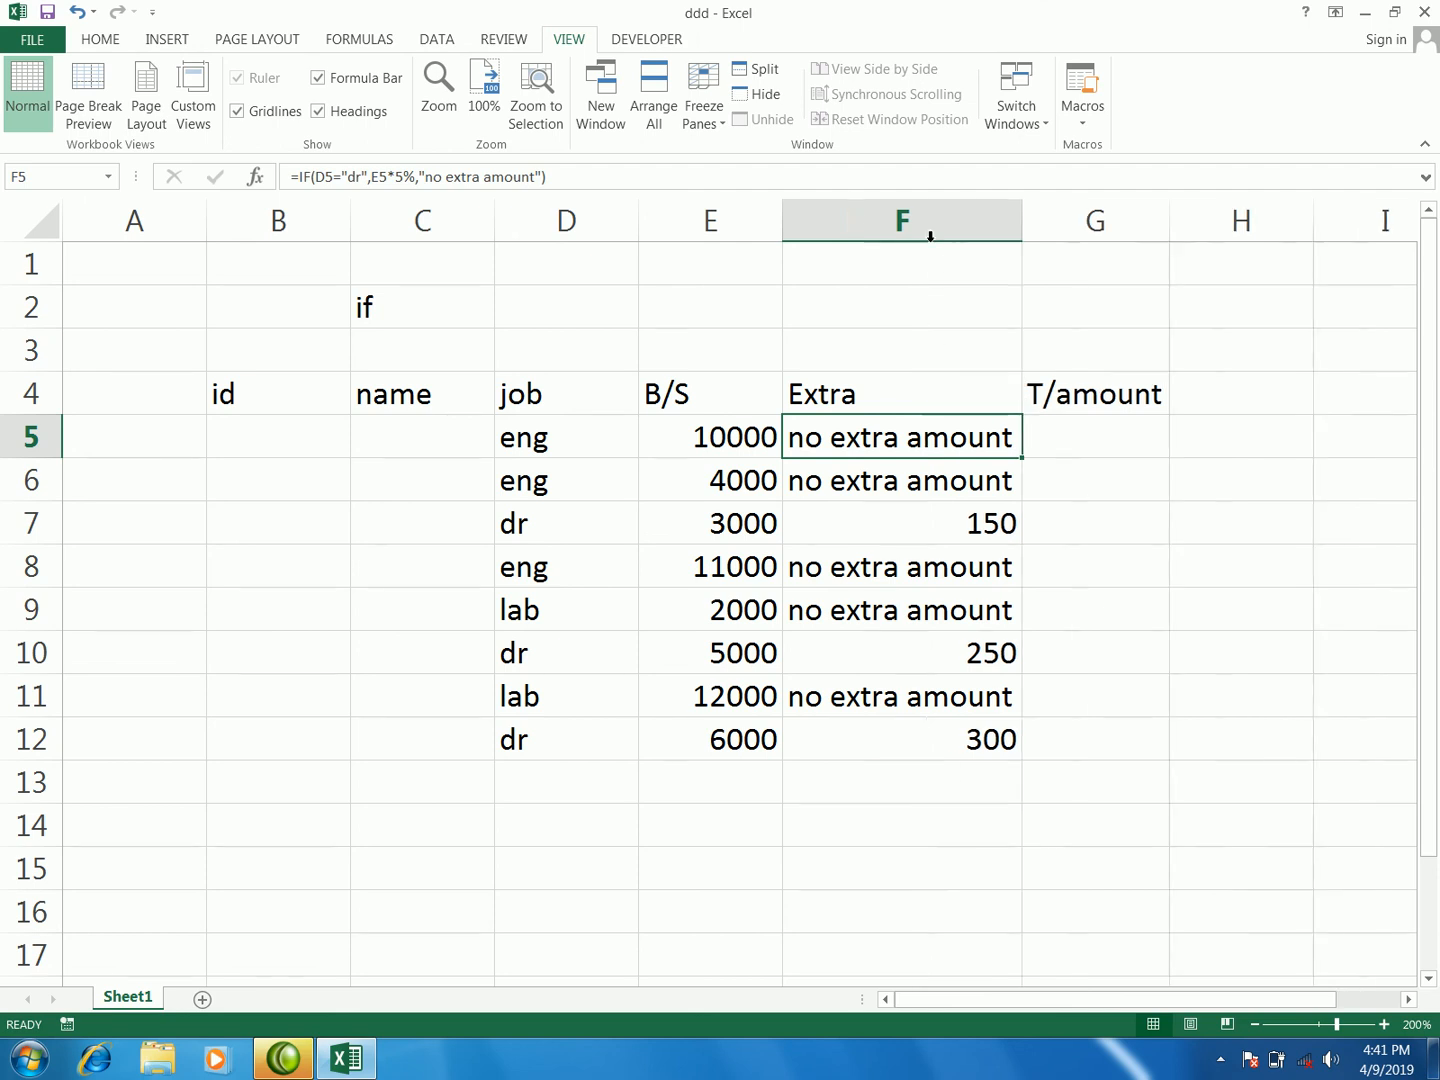
# - Check the Extra cells in rows 6, 7, 8 and 10 and change the job in D6 to dr
pyautogui.click(966, 497)
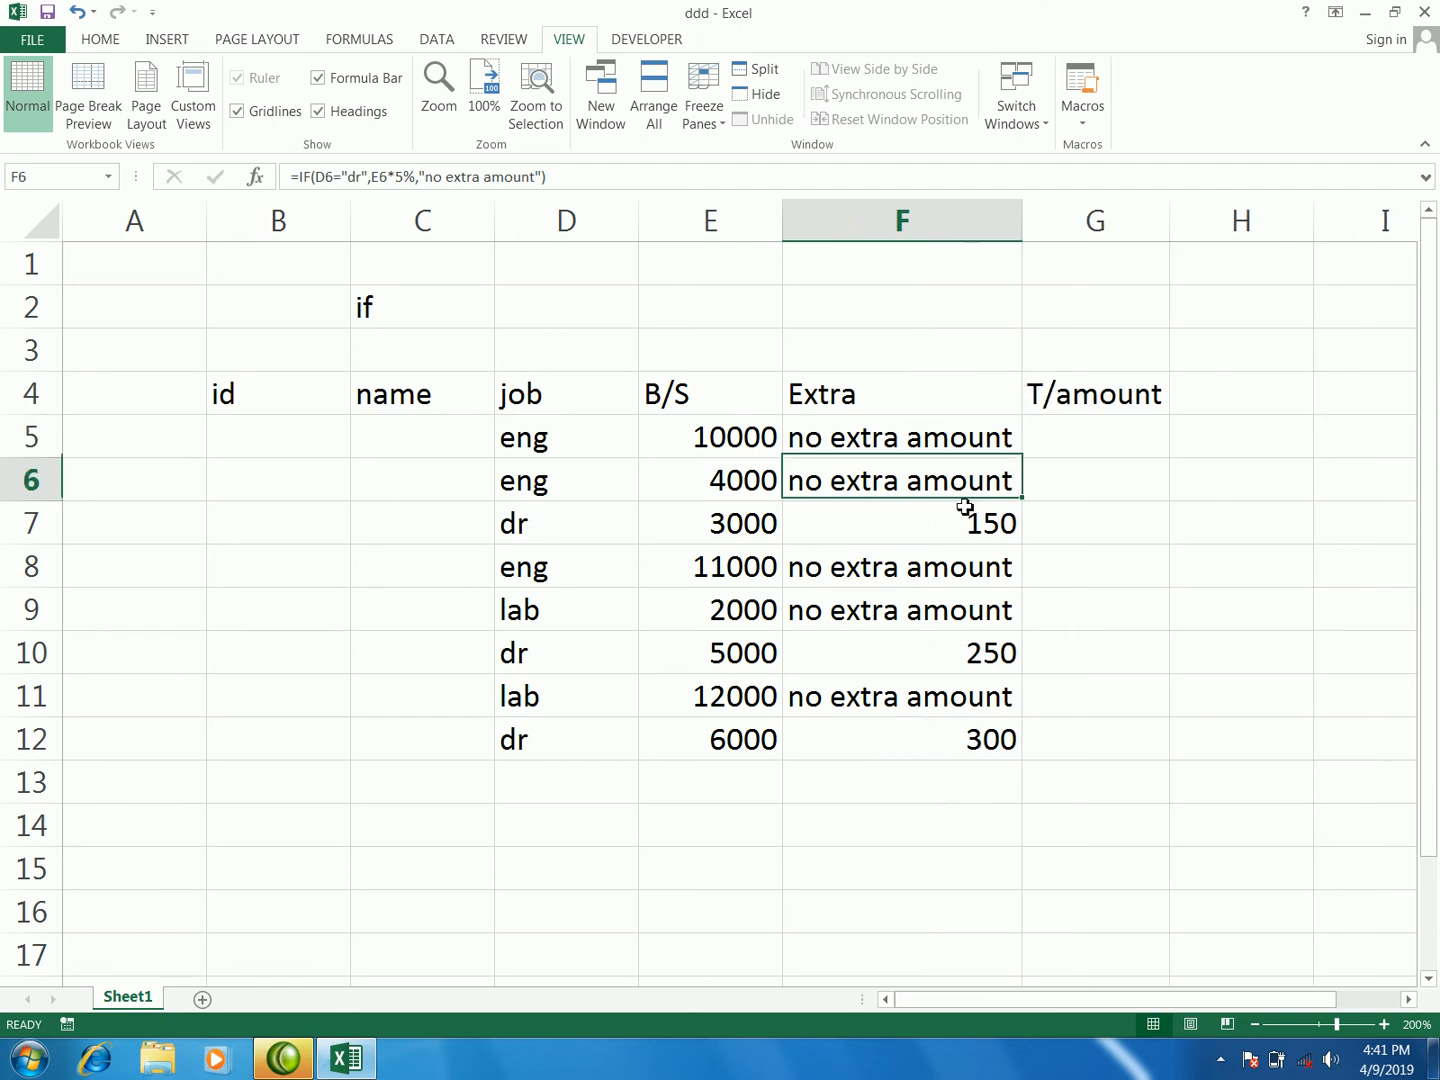
pyautogui.click(965, 562)
pyautogui.click(966, 644)
pyautogui.click(963, 527)
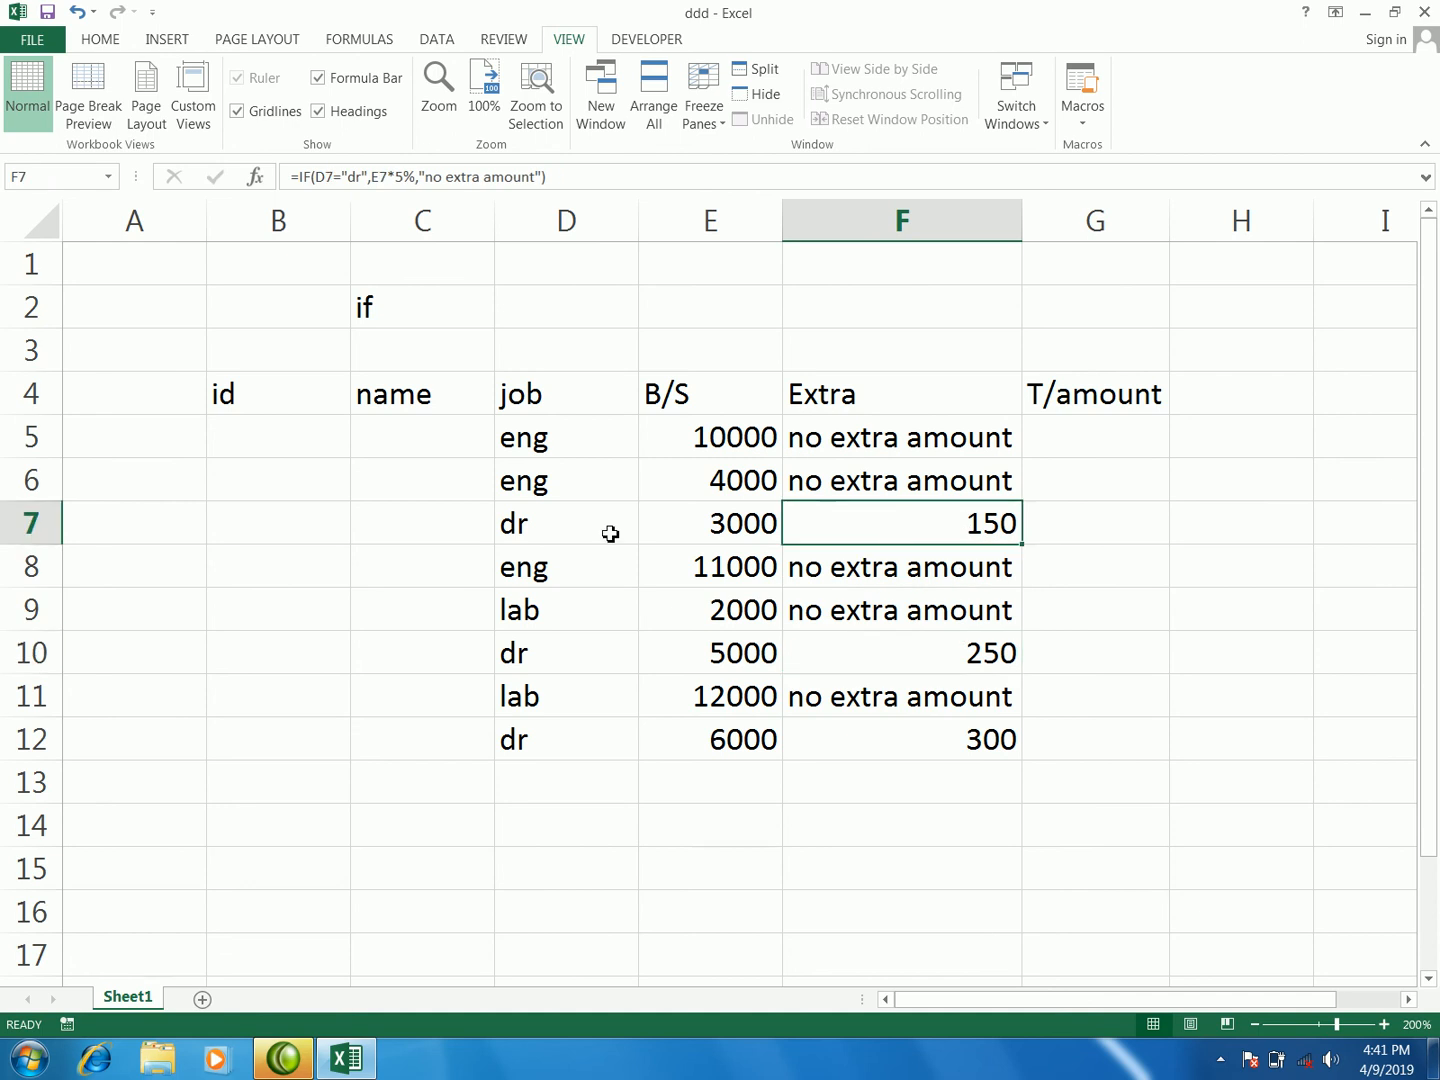
pyautogui.click(596, 483)
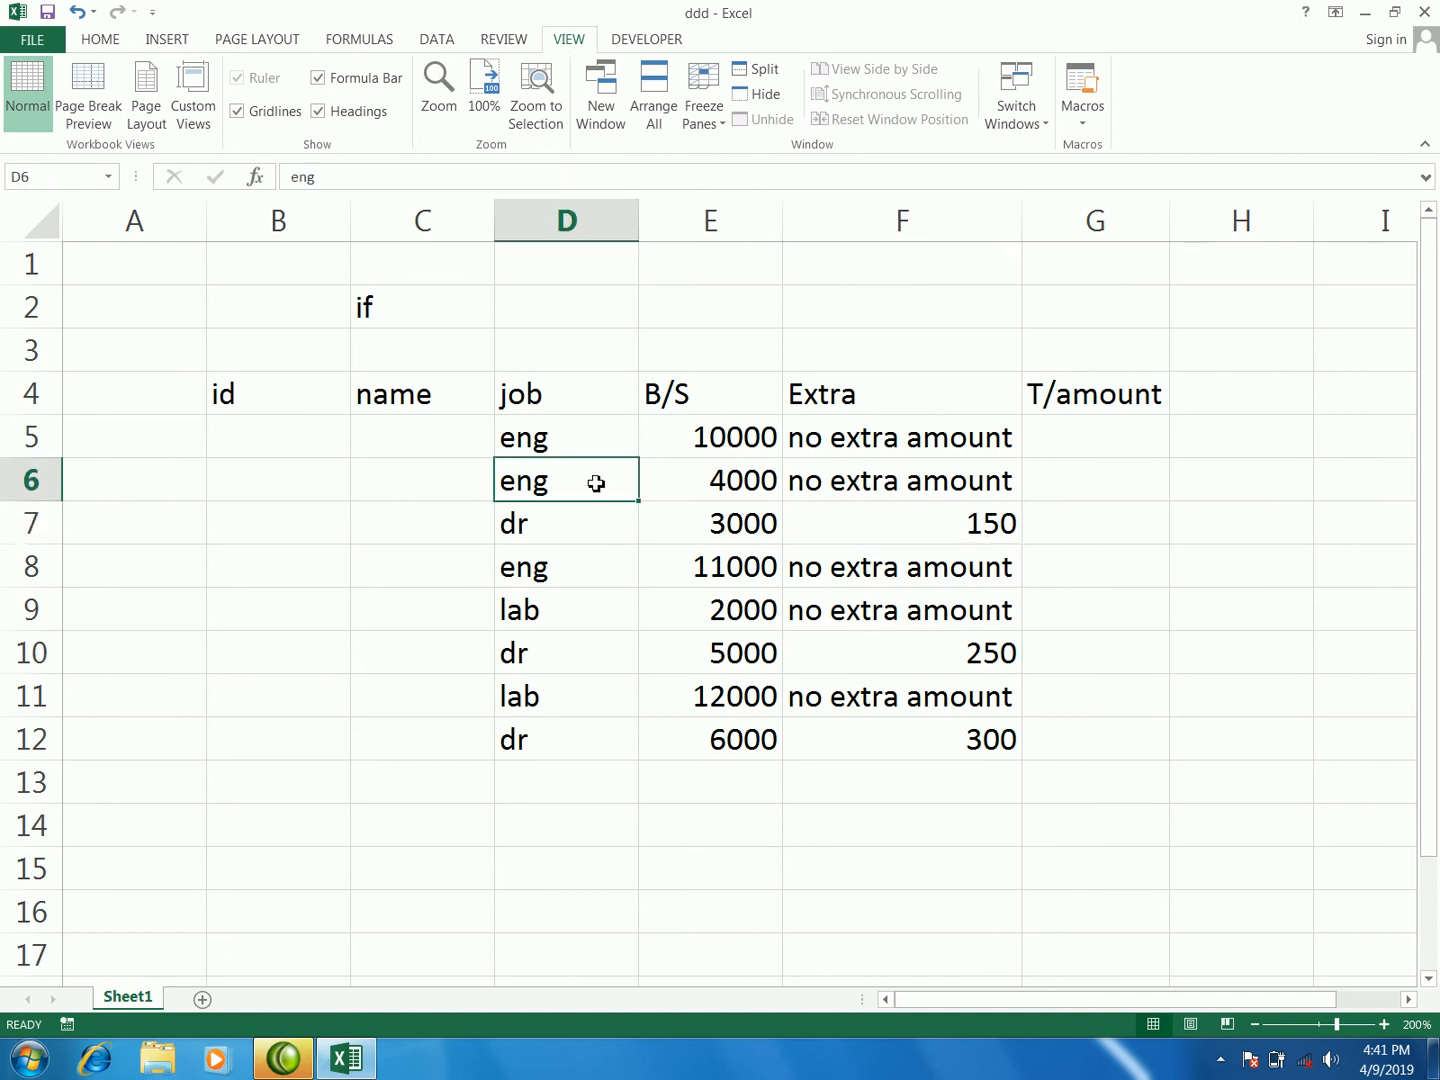
pyautogui.write('dr')
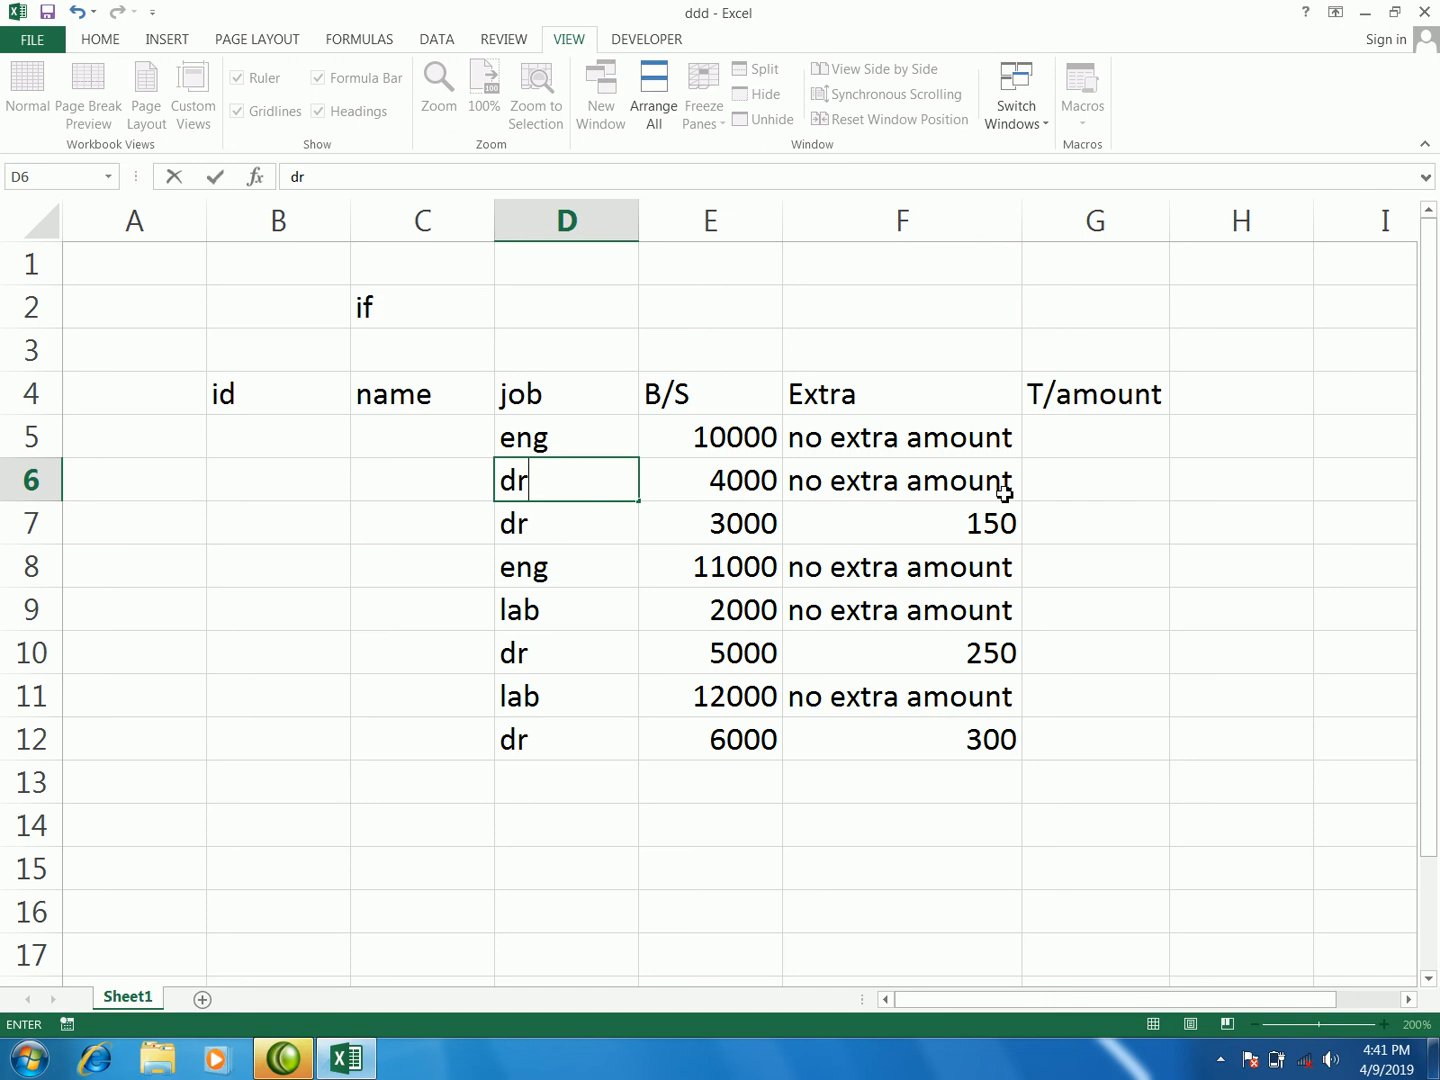
pyautogui.click(1296, 496)
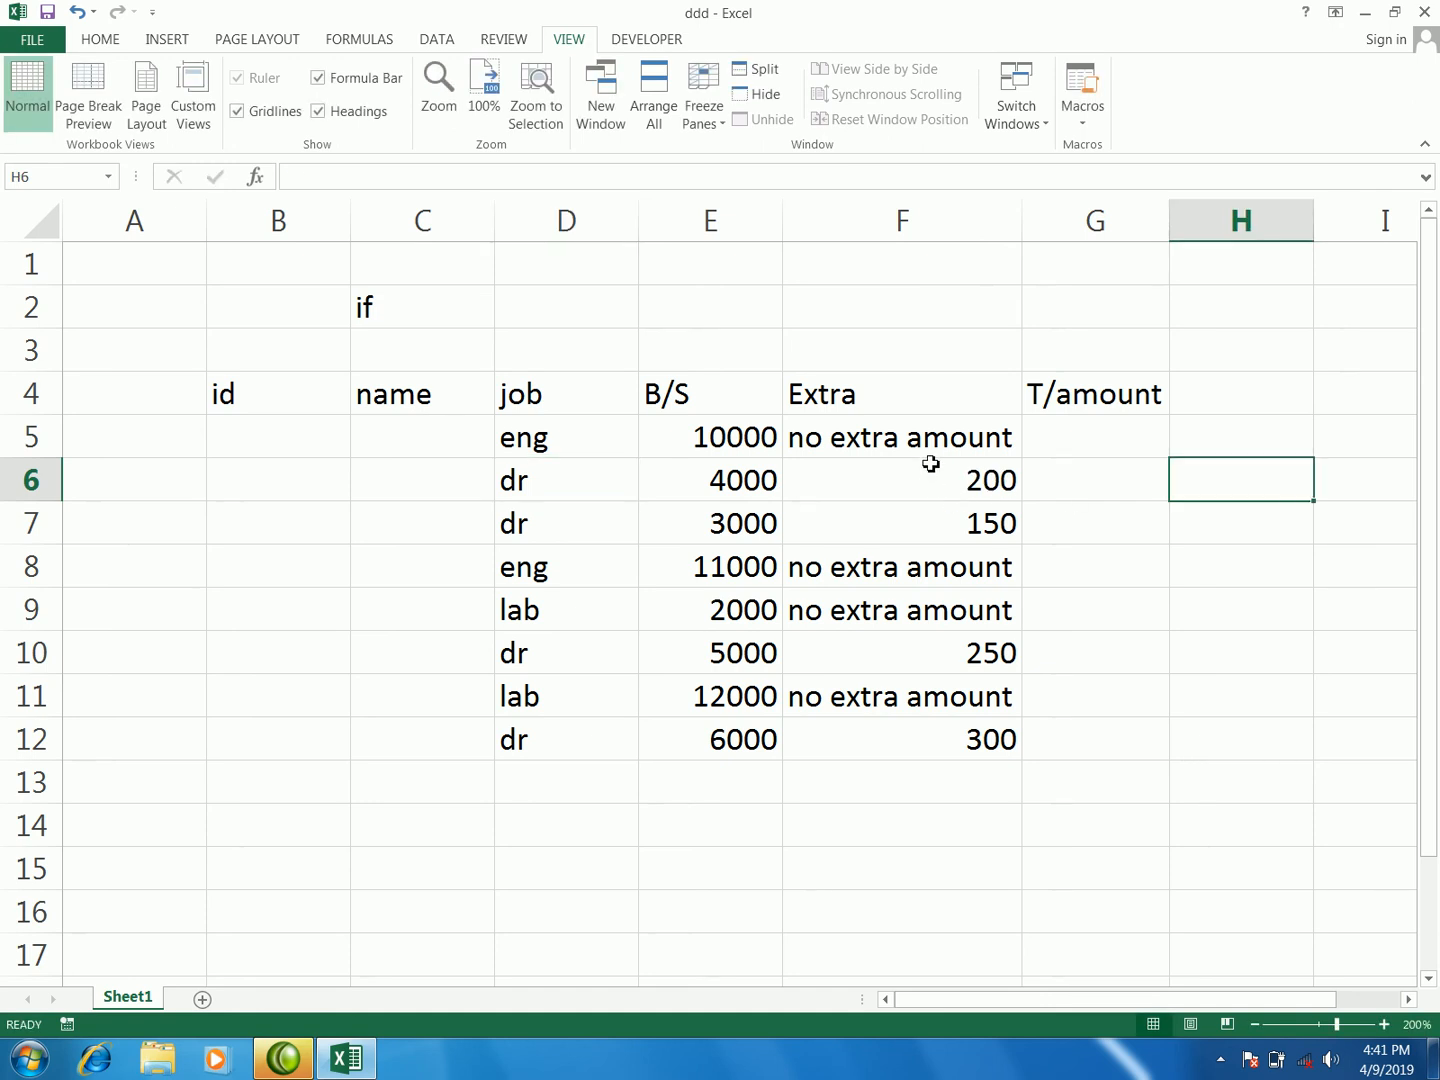
# - Add B/S and Extra for the first employee by entering =E5+F5 in T/amount cell G5
pyautogui.moveTo(843, 448); pyautogui.dragTo(846, 733)
pyautogui.click(807, 476)
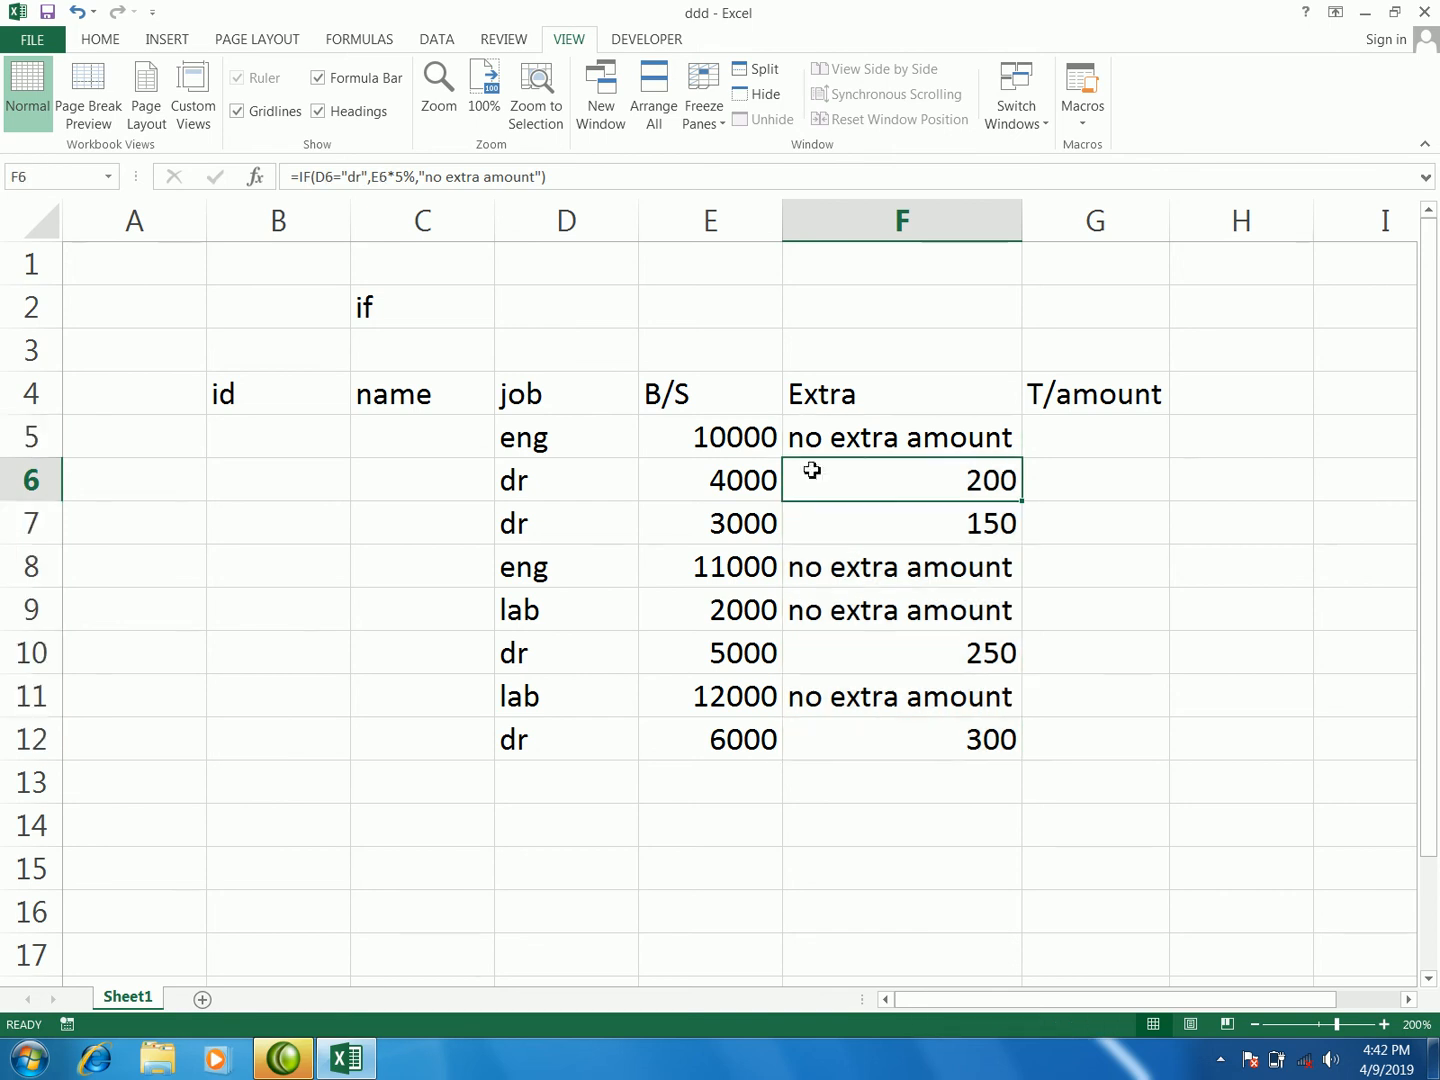
pyautogui.click(1058, 448)
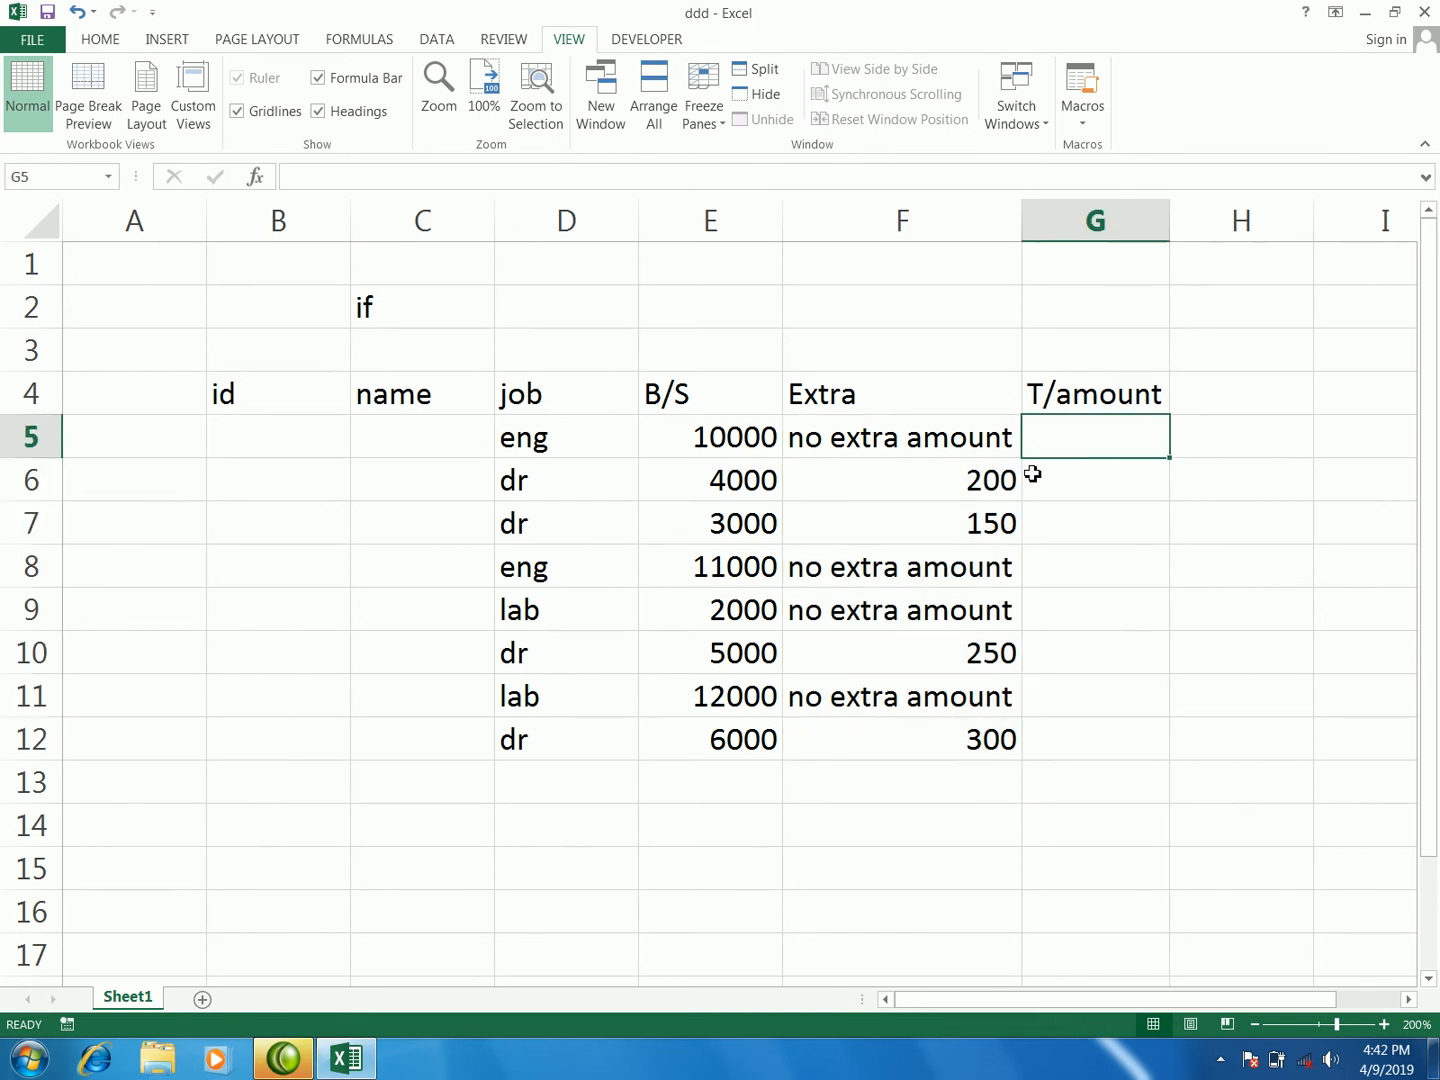
pyautogui.click(966, 450)
pyautogui.click(1073, 442)
pyautogui.write('=')
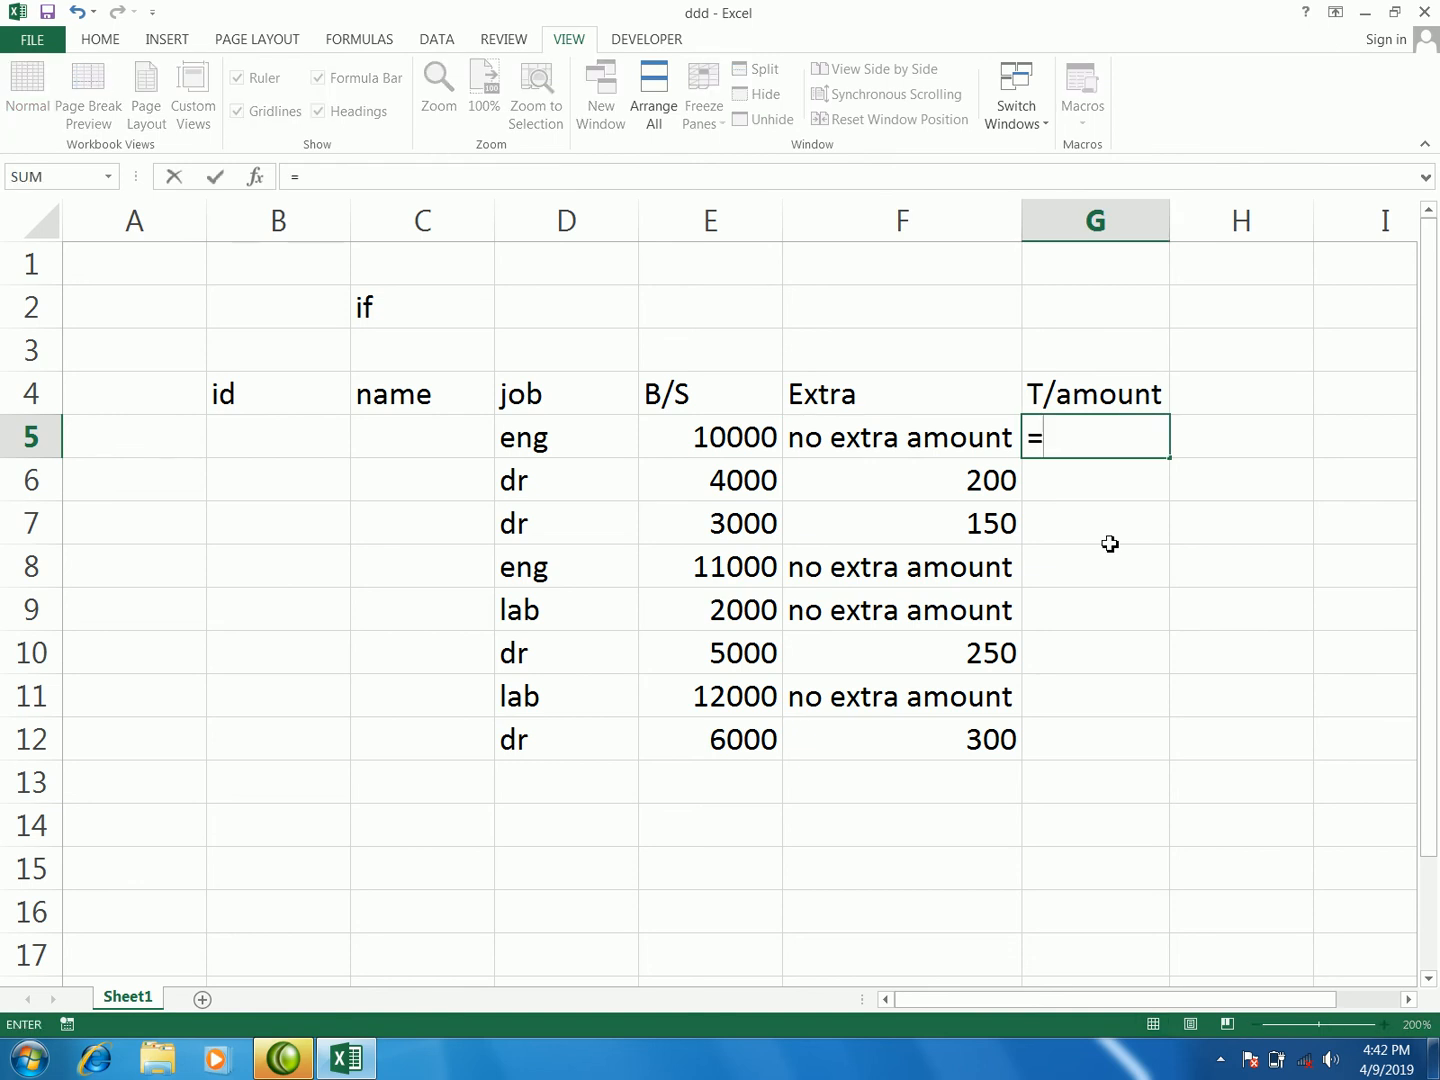
pyautogui.click(752, 443)
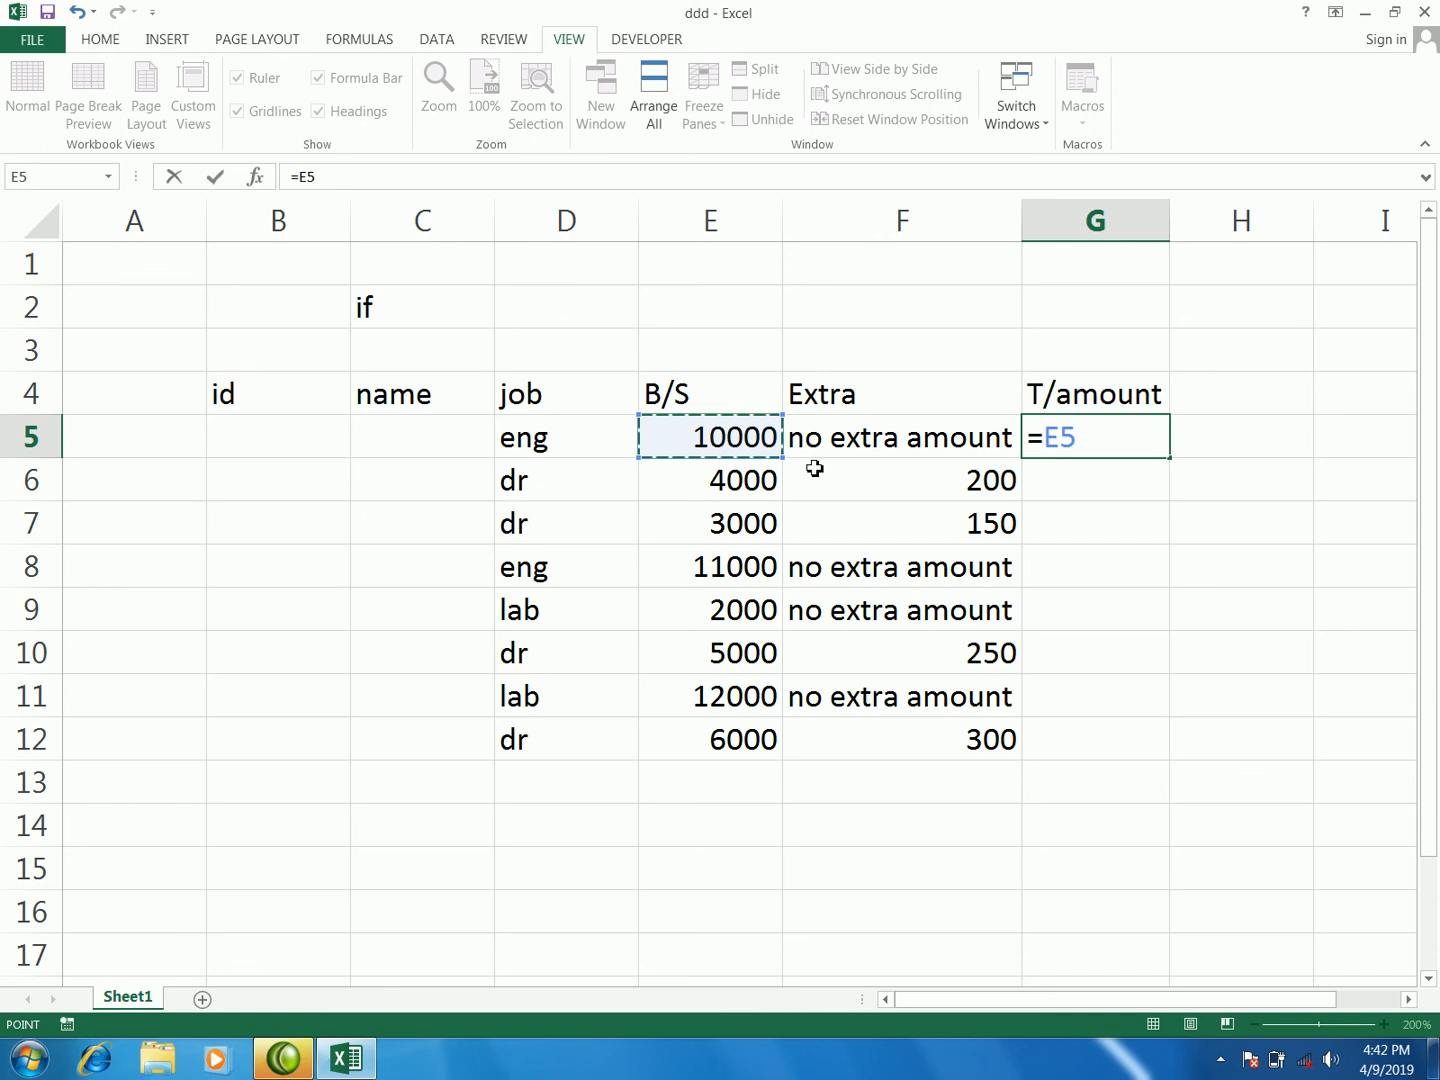
pyautogui.write('+')
pyautogui.click(836, 447)
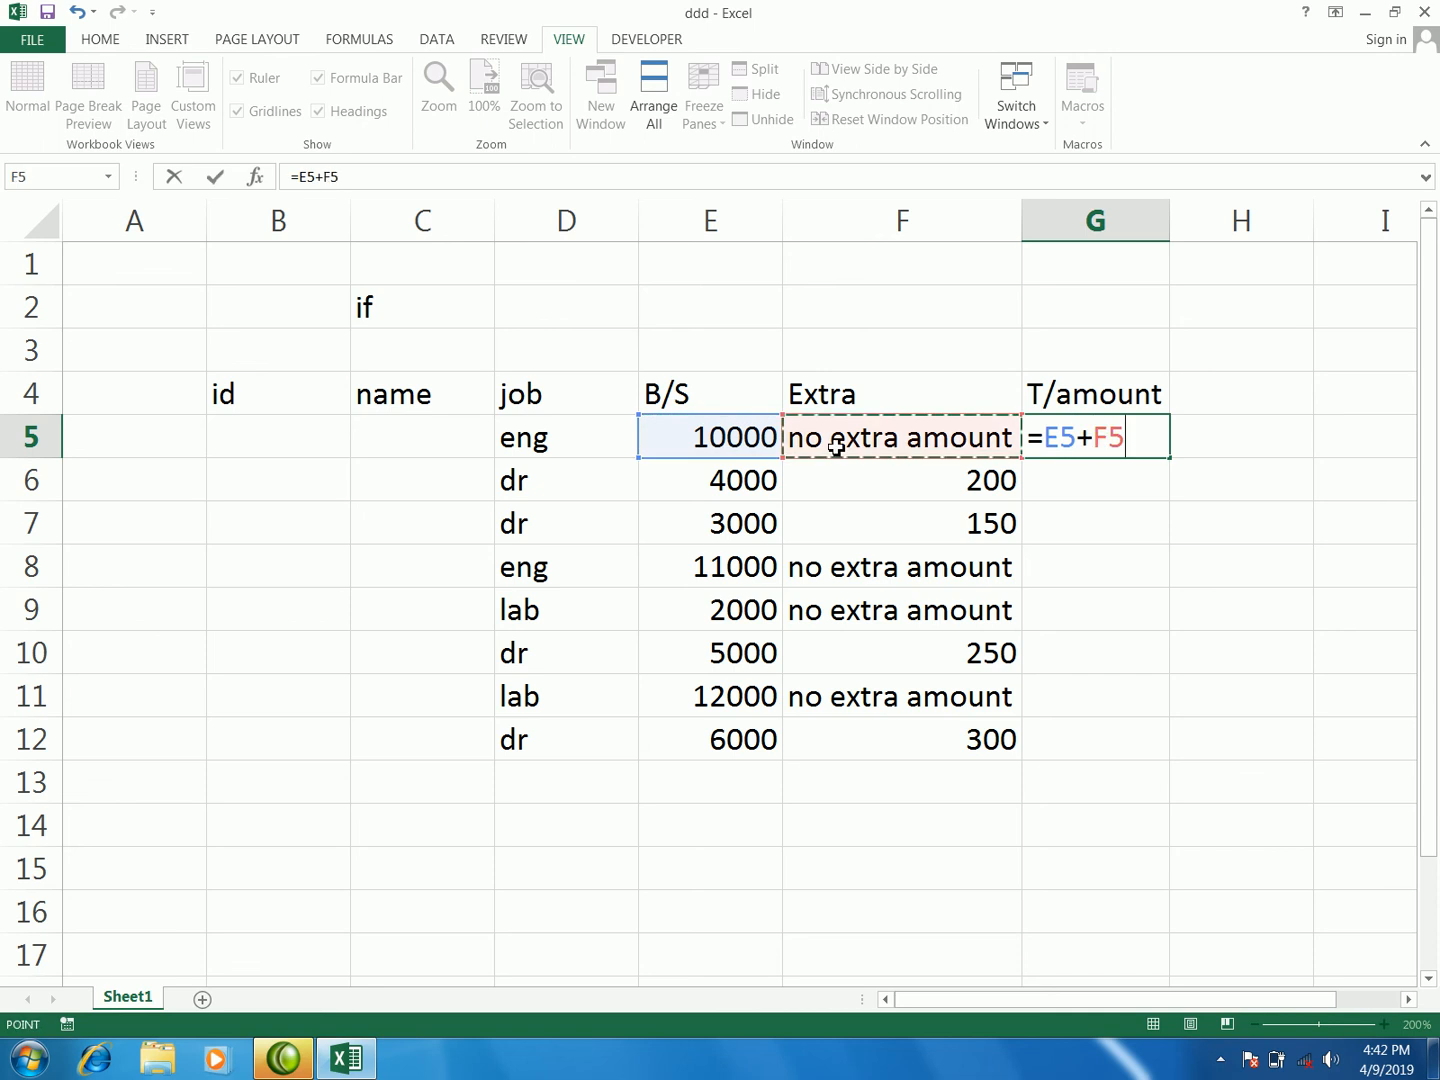
pyautogui.press('Return')
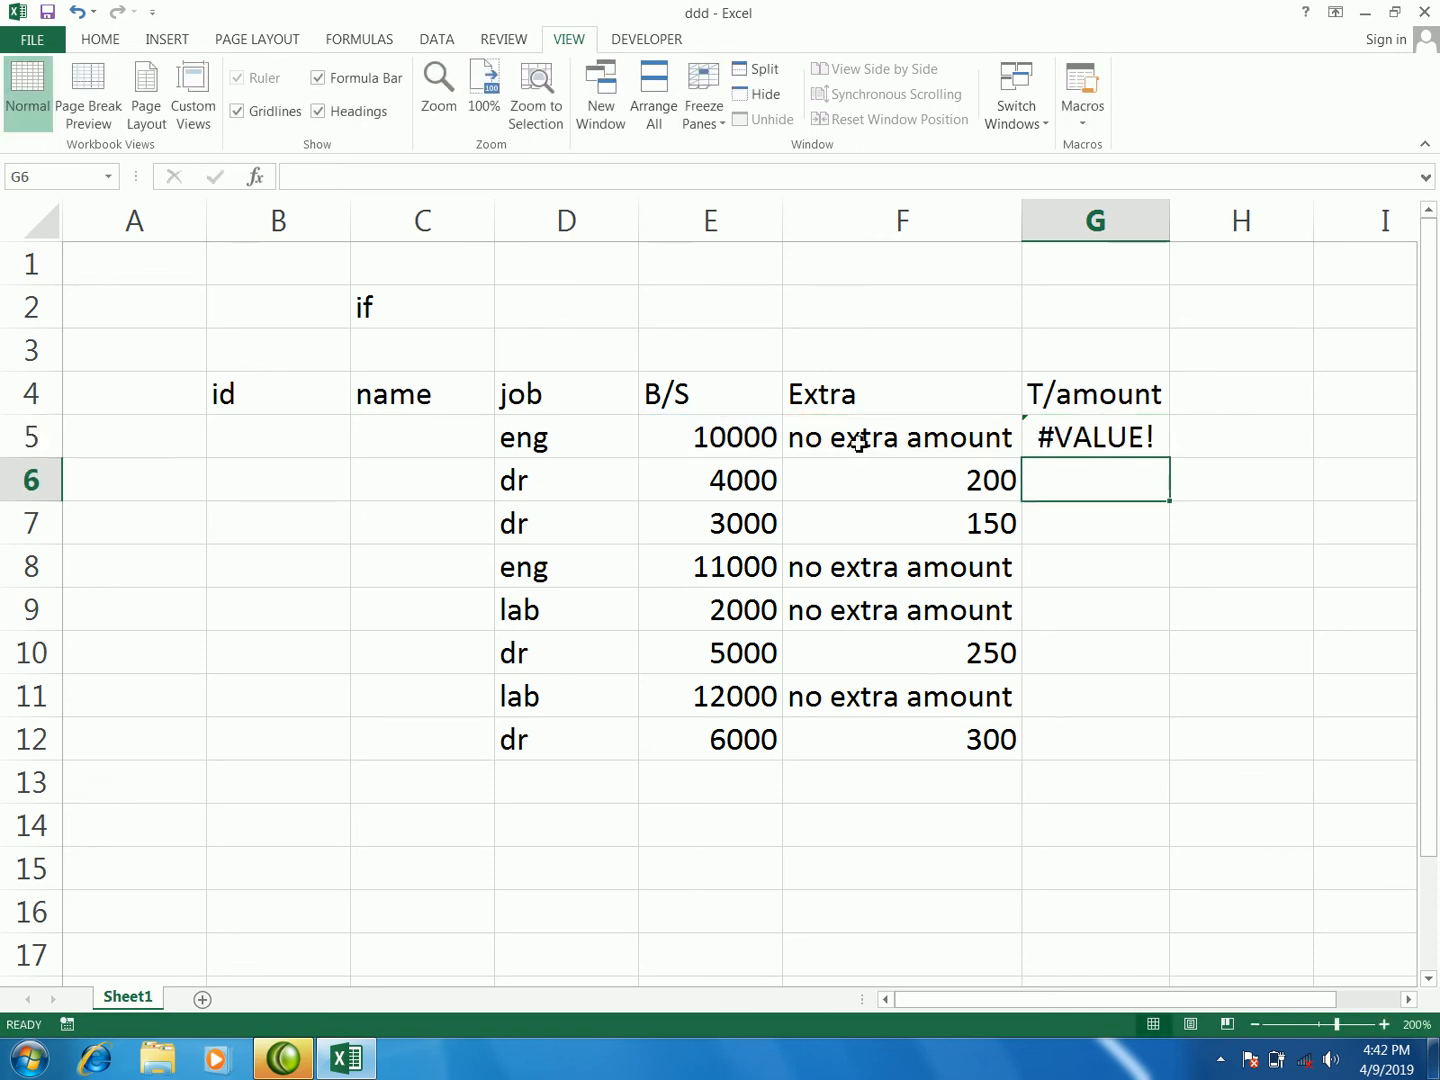
# - Copy the T/amount formula from G5 through G12, and clear G5:G12 again
pyautogui.click(1053, 444)
pyautogui.moveTo(1168, 460); pyautogui.dragTo(1190, 734)
pyautogui.click(1219, 631)
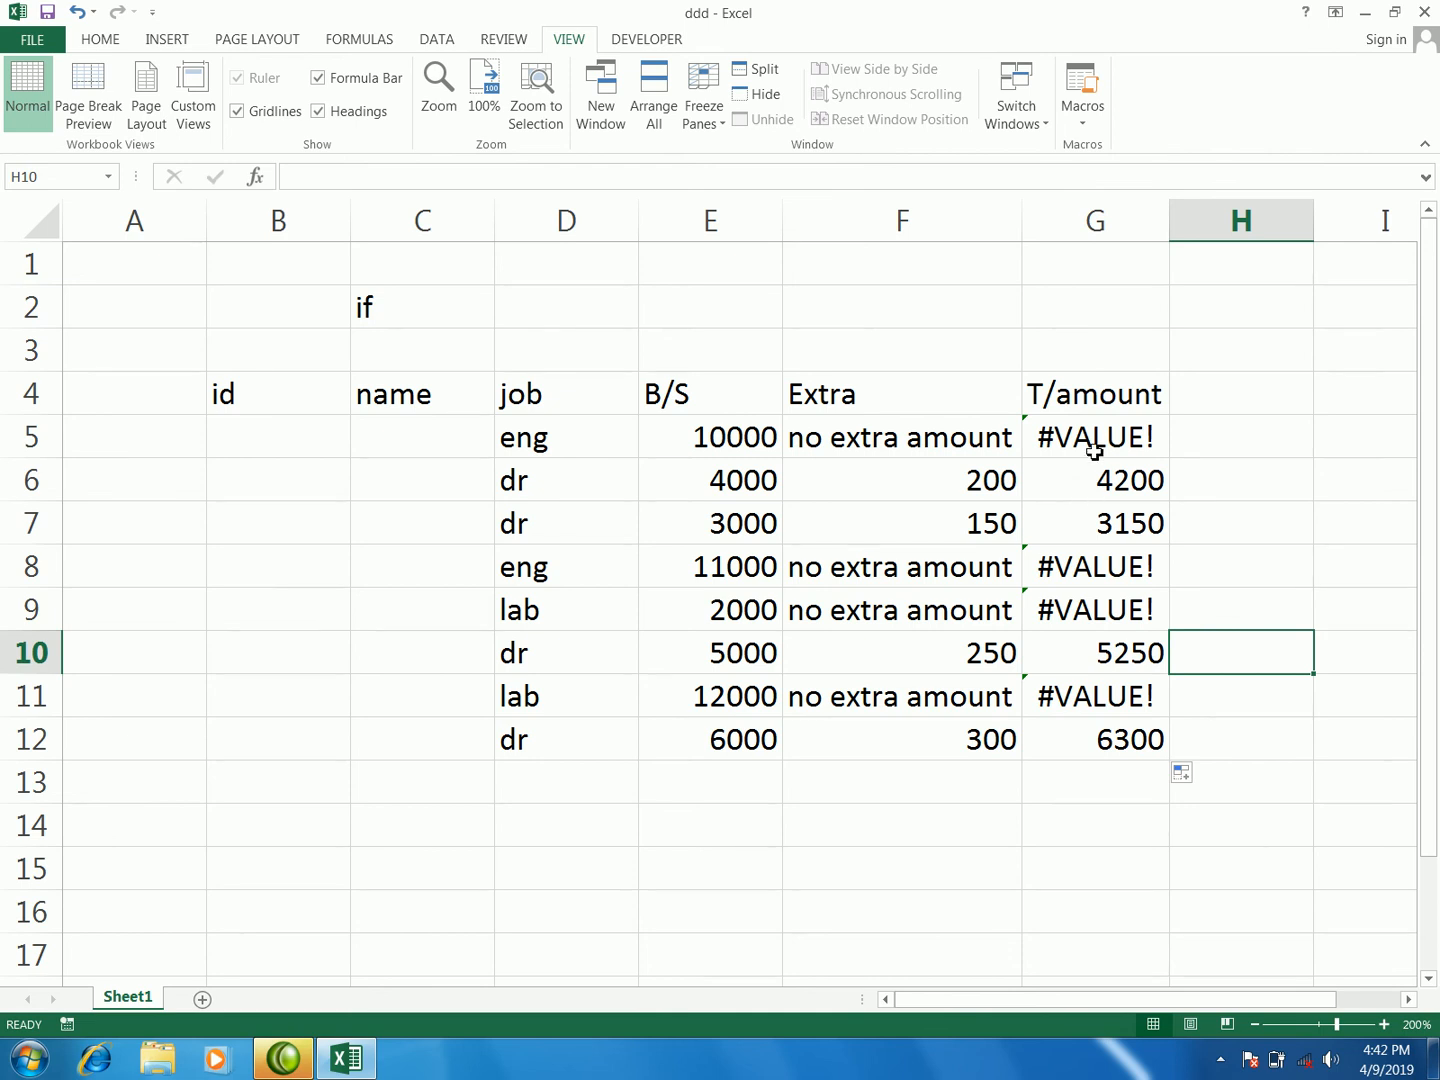
pyautogui.moveTo(1092, 441); pyautogui.dragTo(1115, 750)
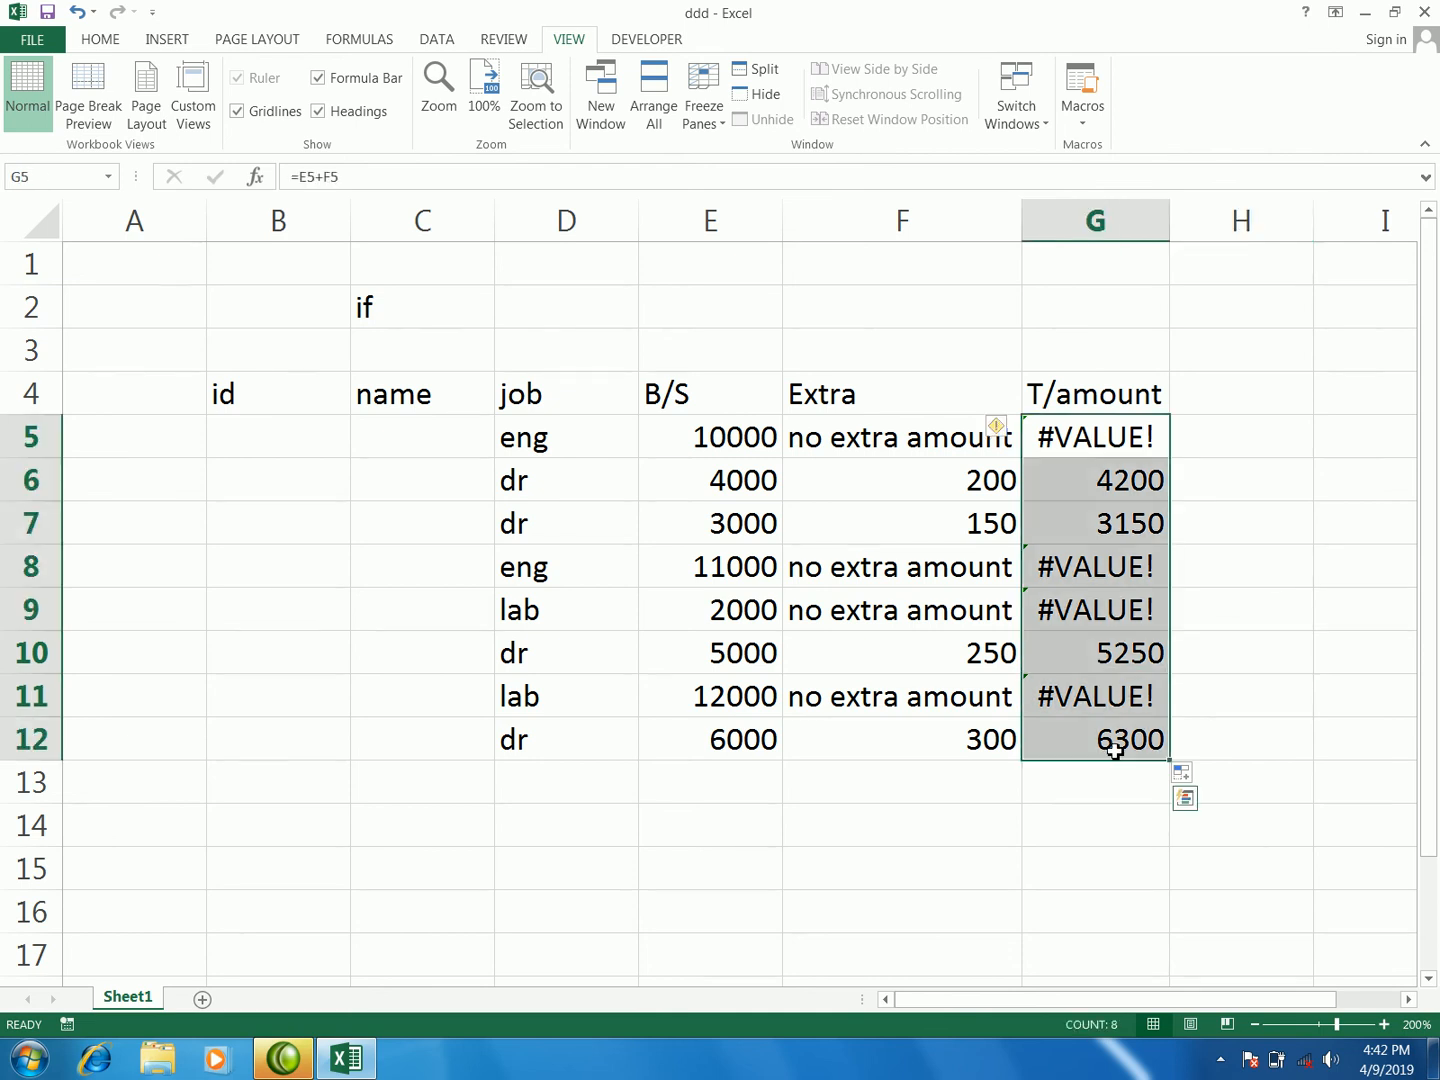
pyautogui.press('Delete')
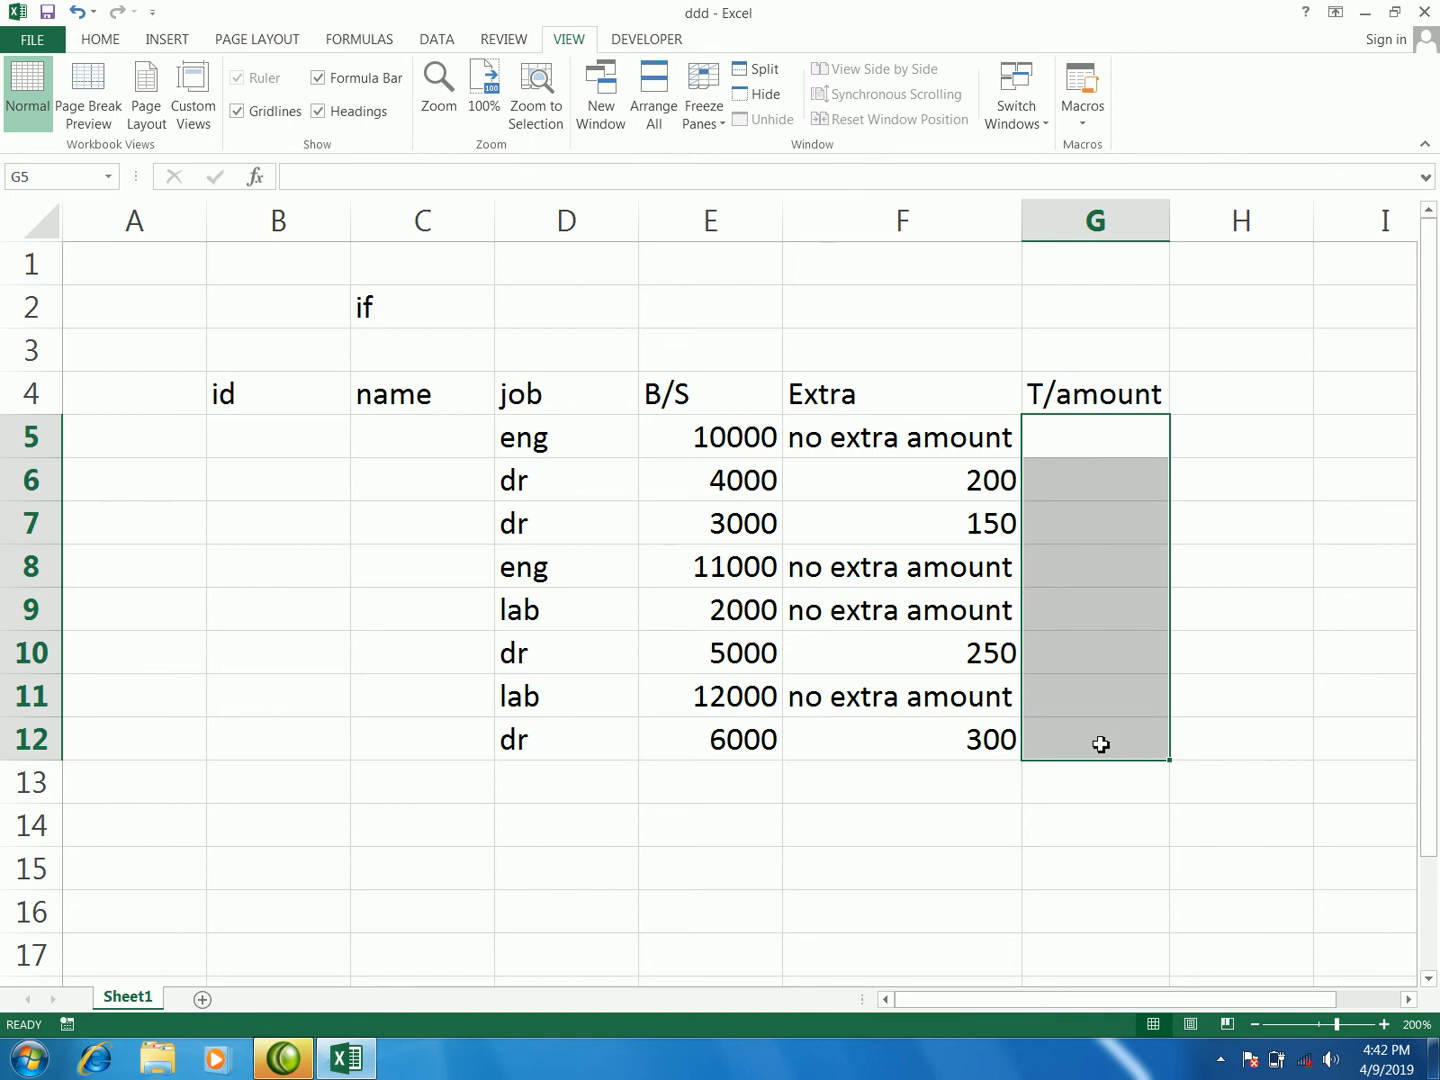
# - Enter the headers oil, Q and T/amount in C15:E15 and autofit the width of column E
pyautogui.scroll(-3, 1436, 990)
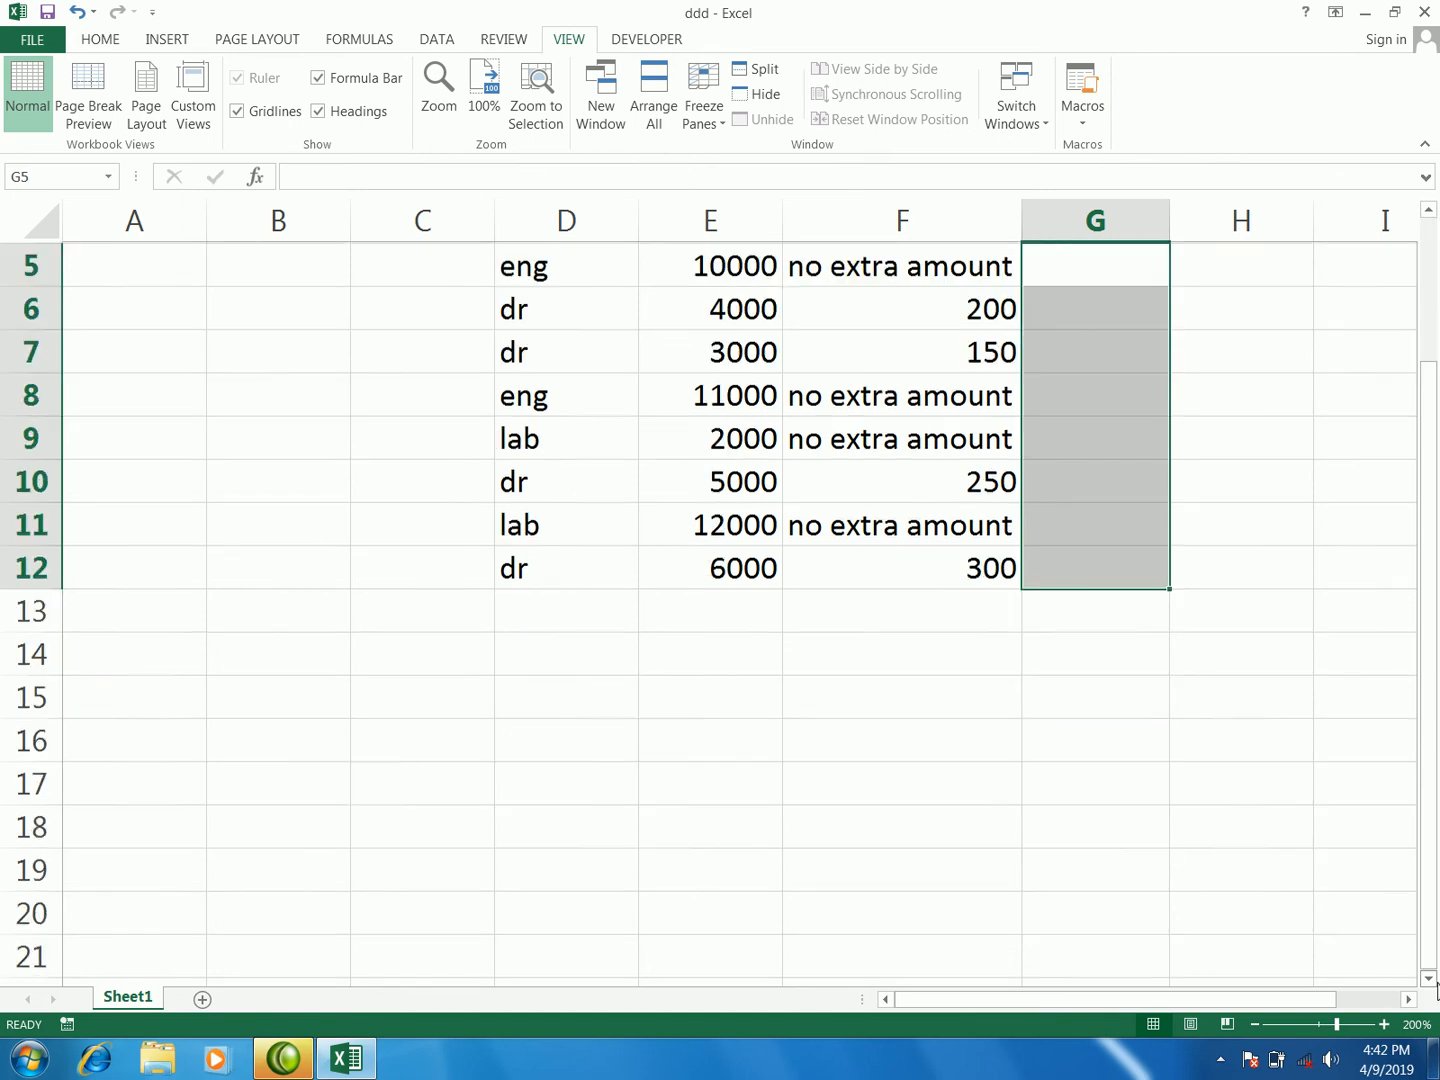
pyautogui.click(696, 563)
pyautogui.click(514, 478)
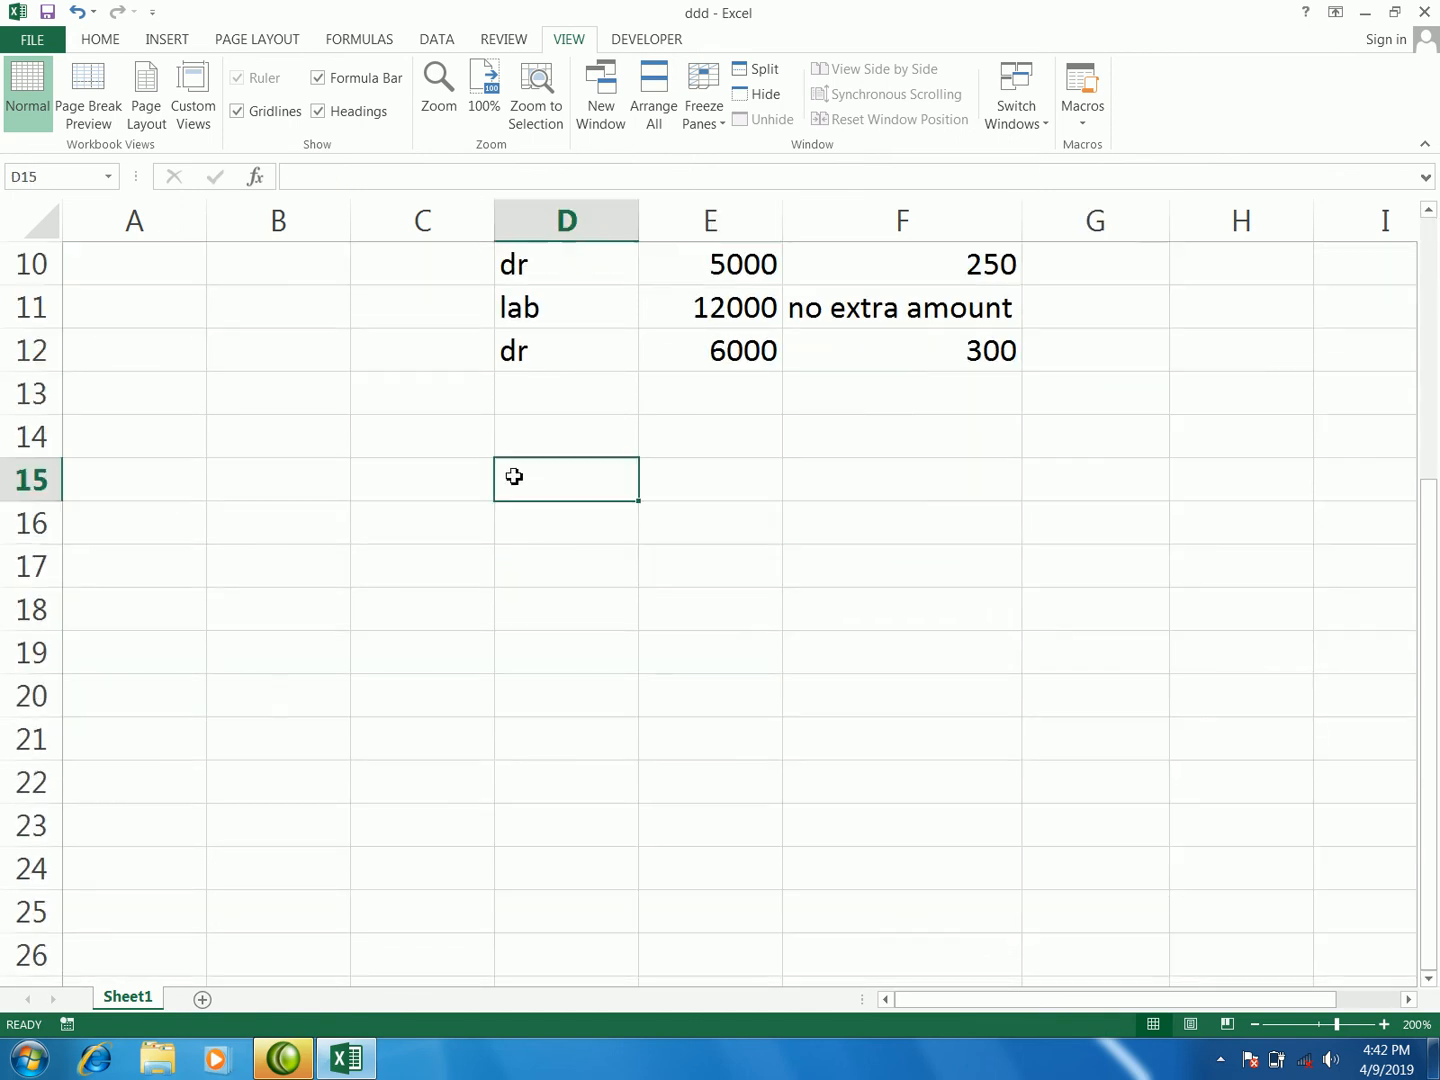
pyautogui.click(473, 485)
pyautogui.click(633, 496)
pyautogui.click(689, 492)
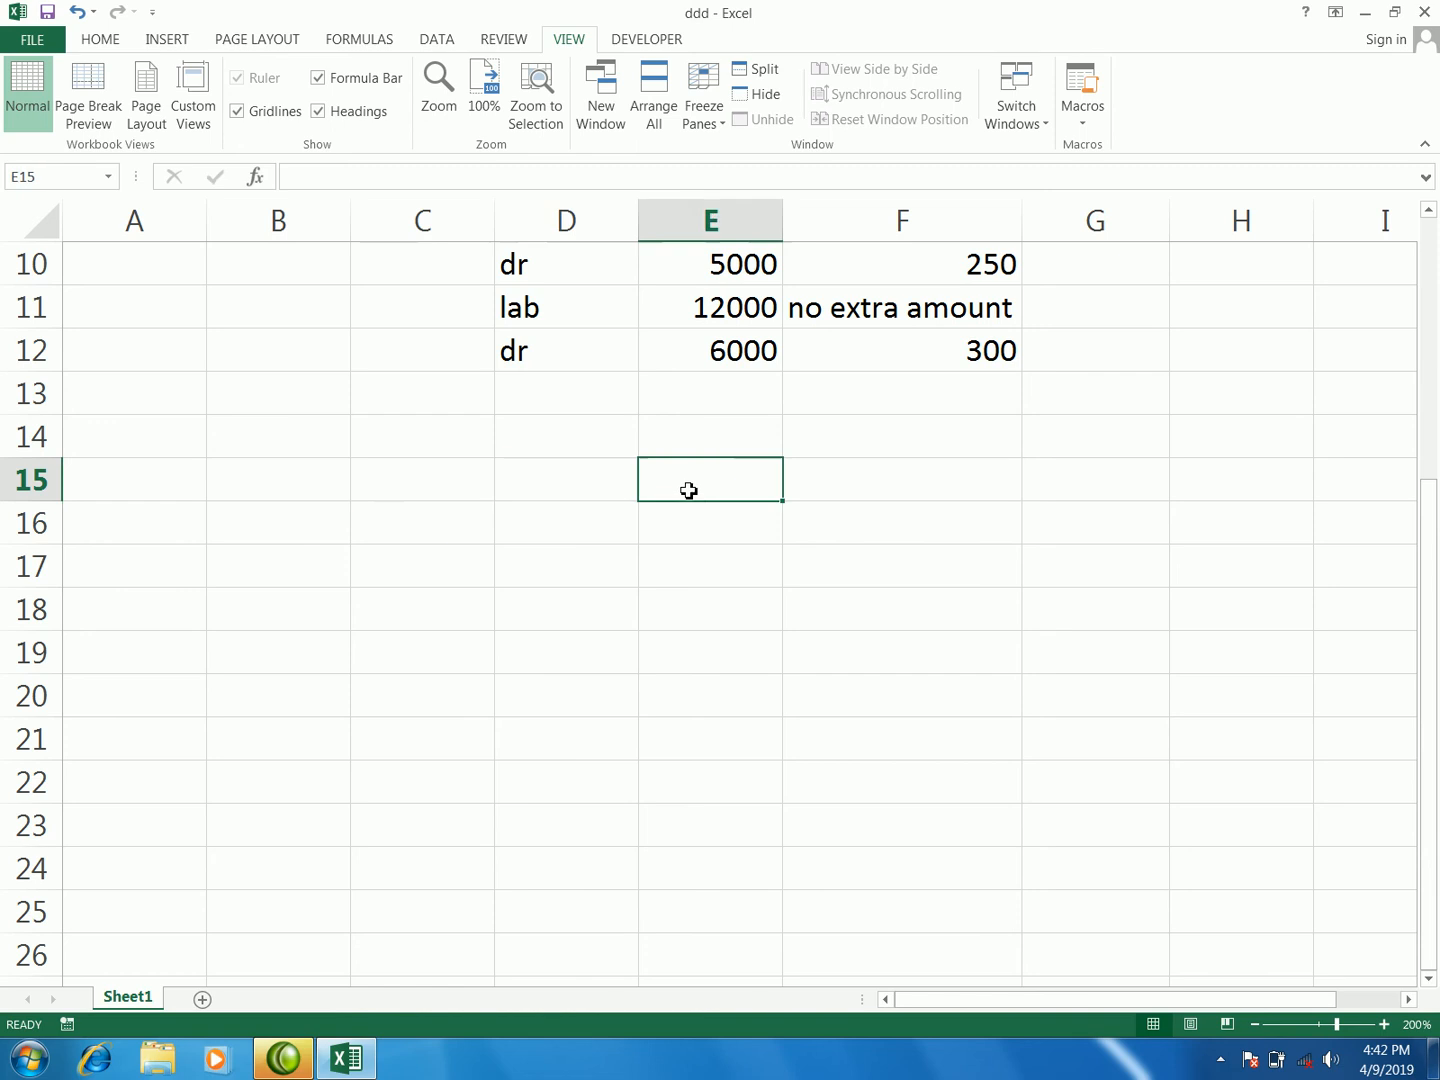
pyautogui.click(565, 485)
pyautogui.click(468, 484)
pyautogui.click(502, 489)
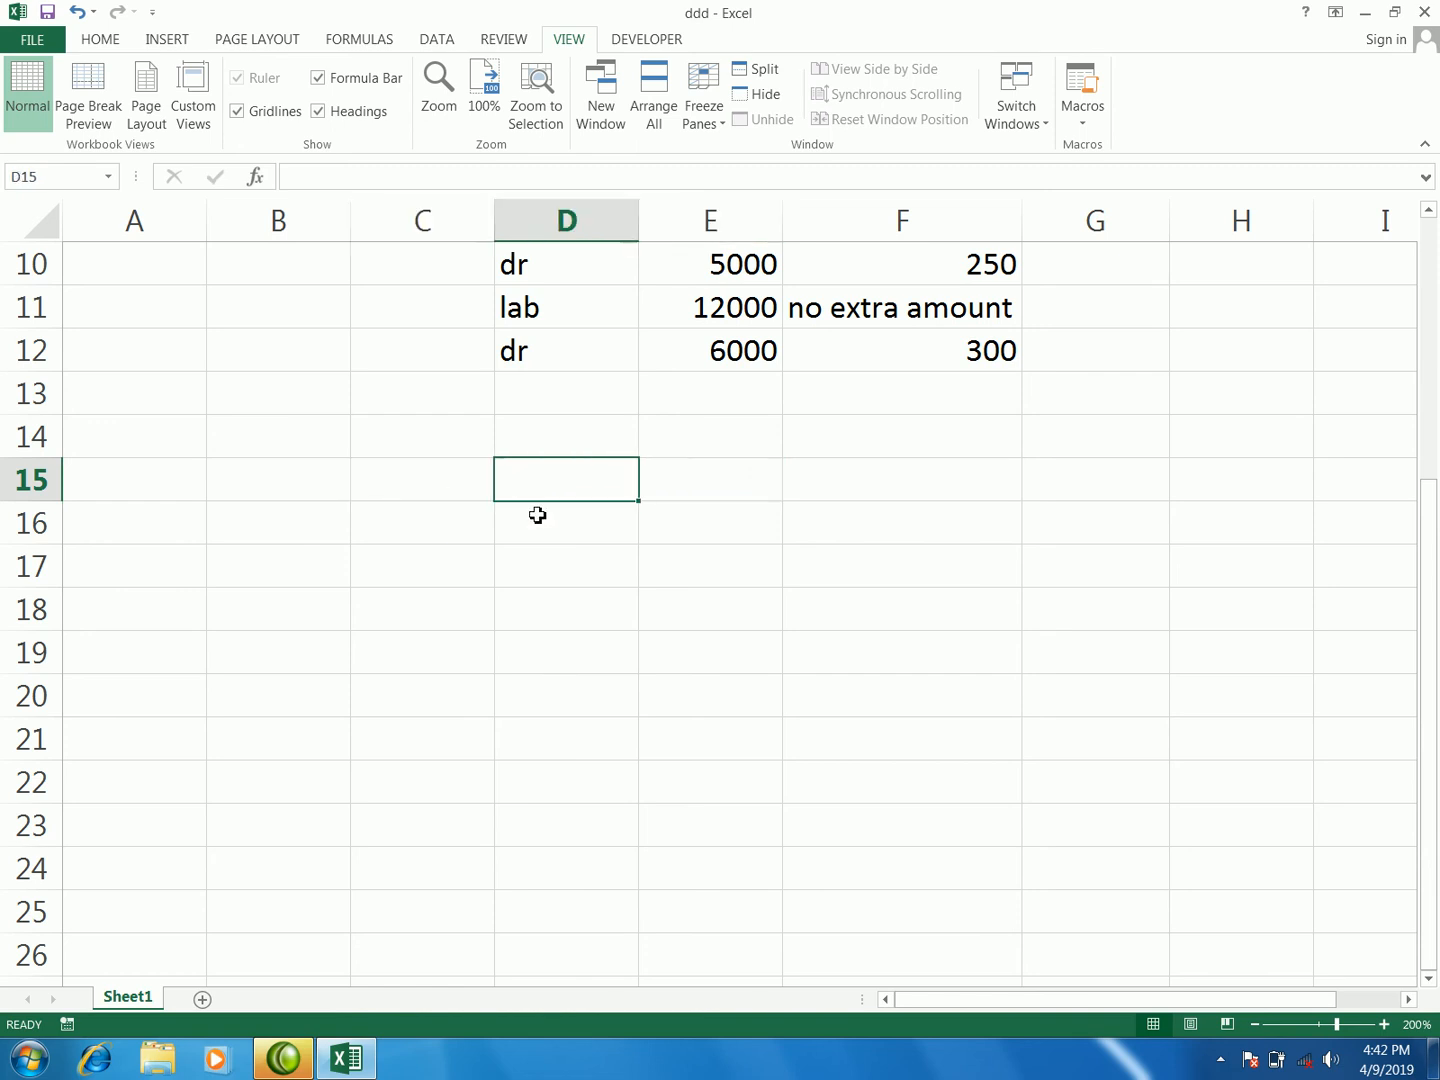
pyautogui.click(440, 485)
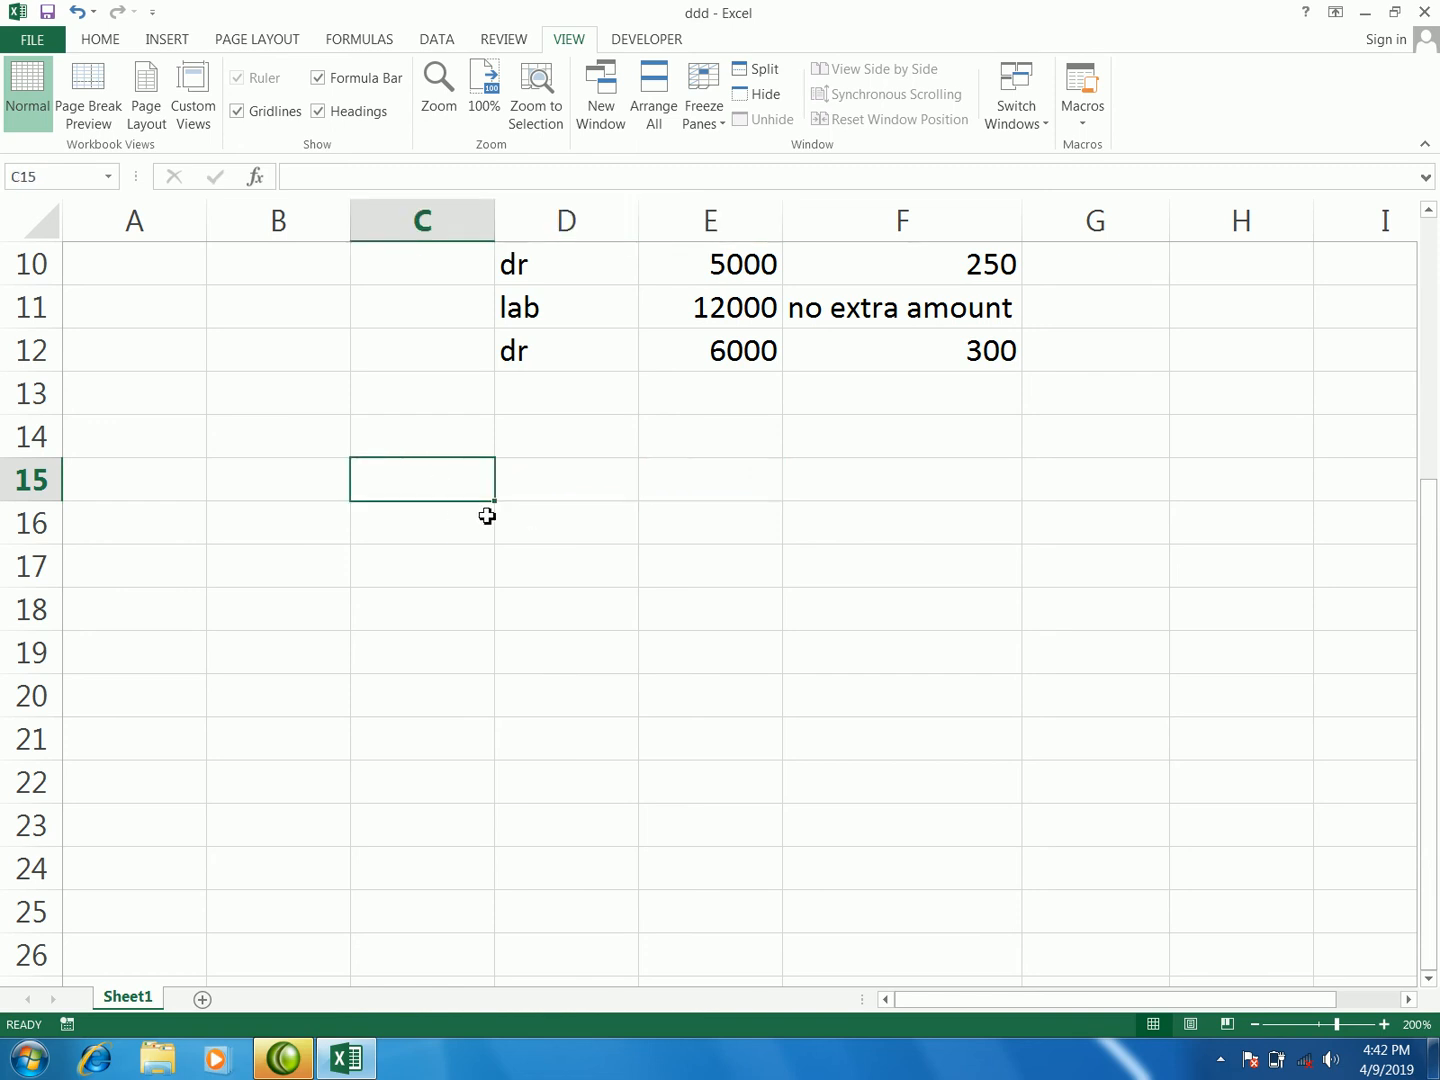
pyautogui.write('oil')
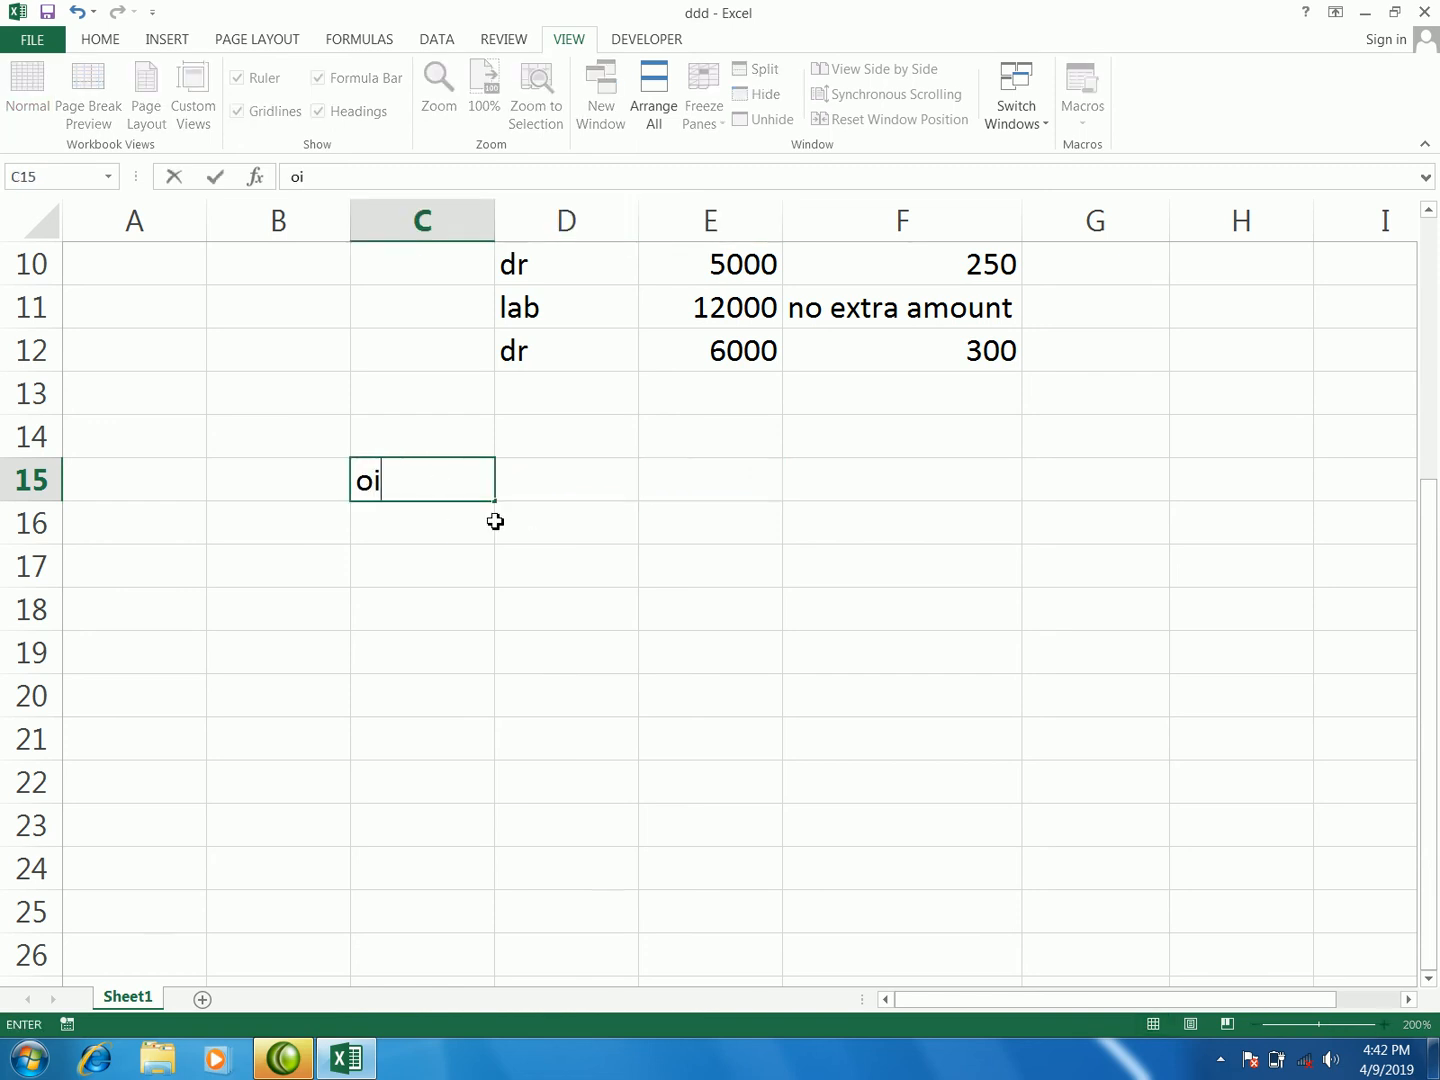
pyautogui.click(543, 495)
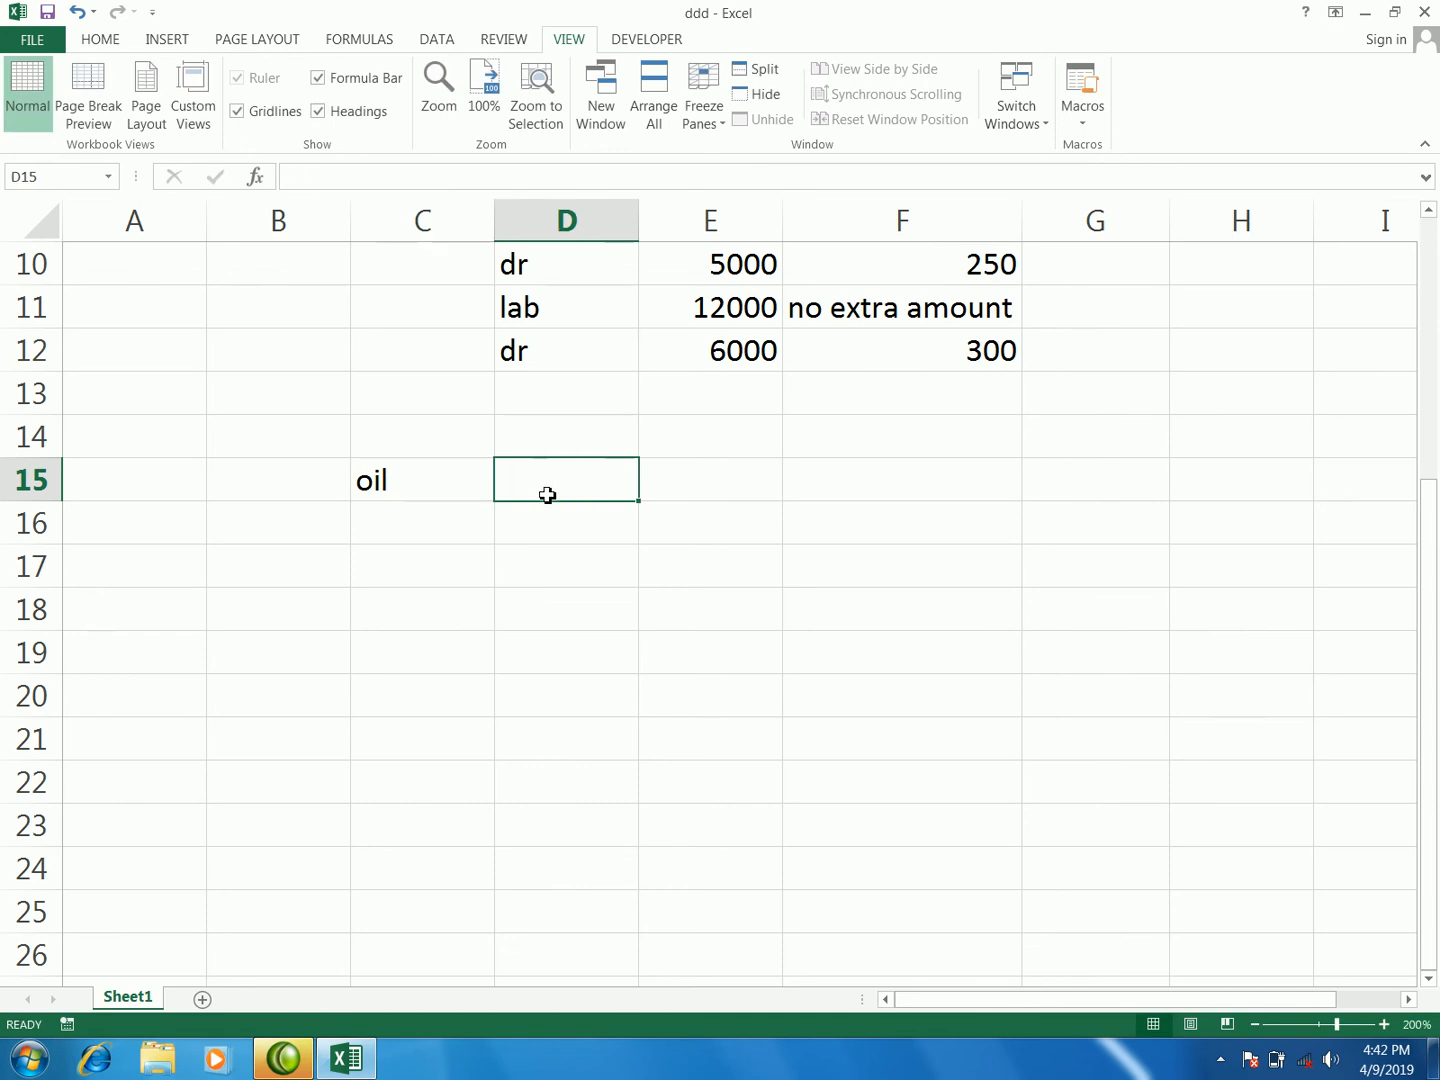
pyautogui.write('Q')
pyautogui.click(668, 497)
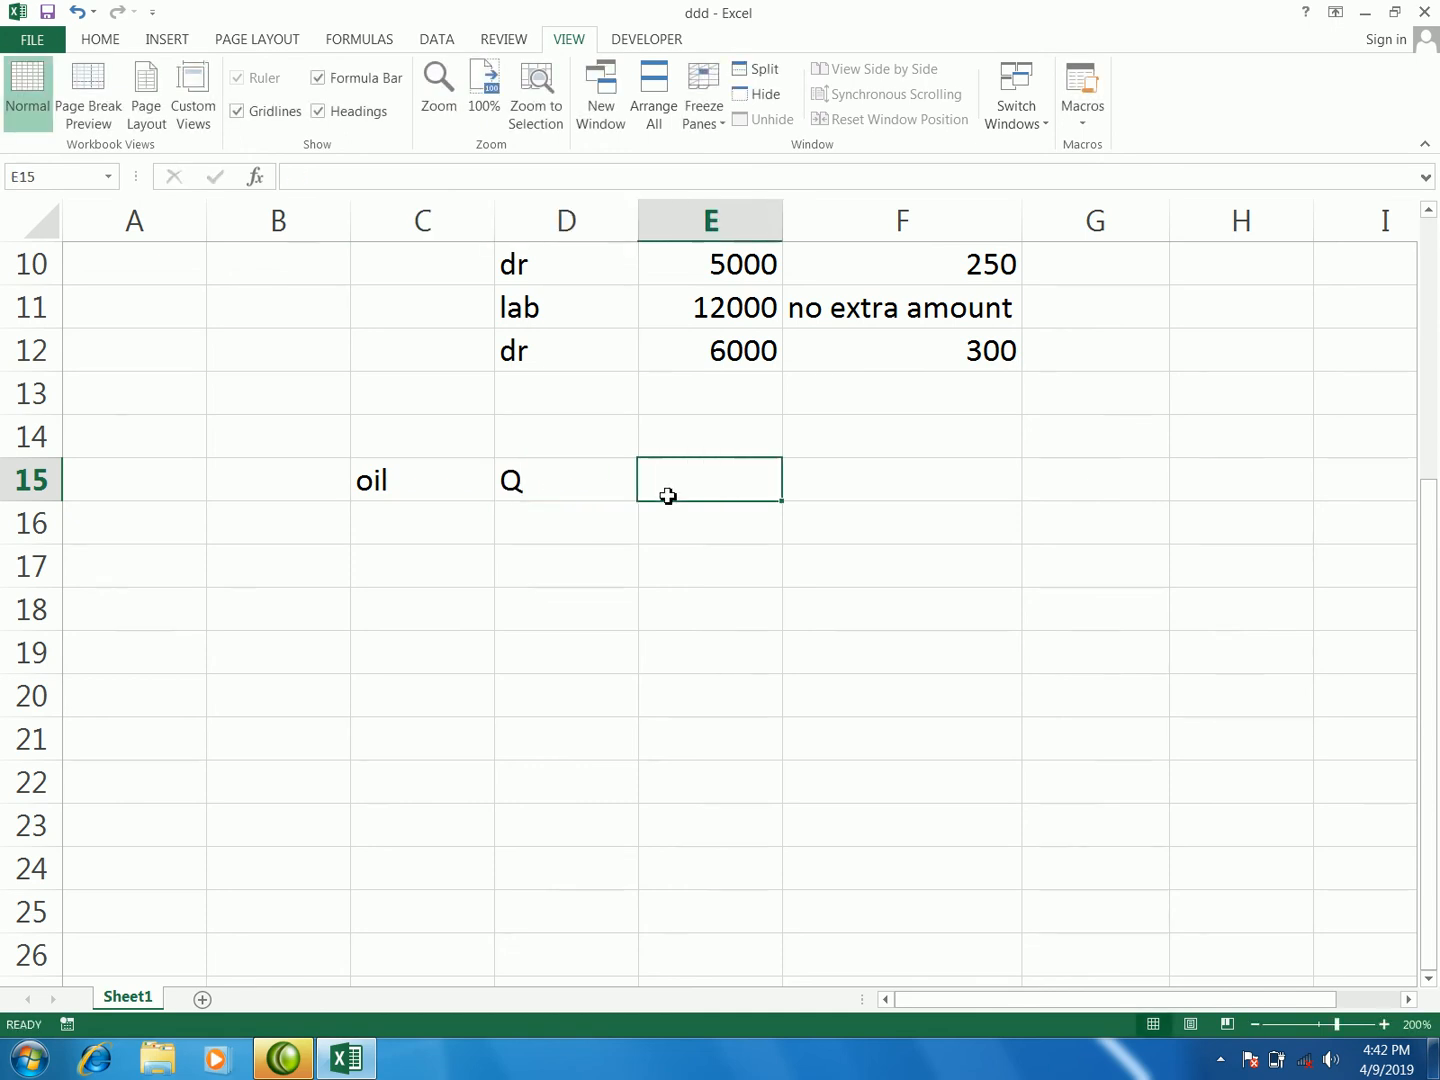
pyautogui.write('T/')
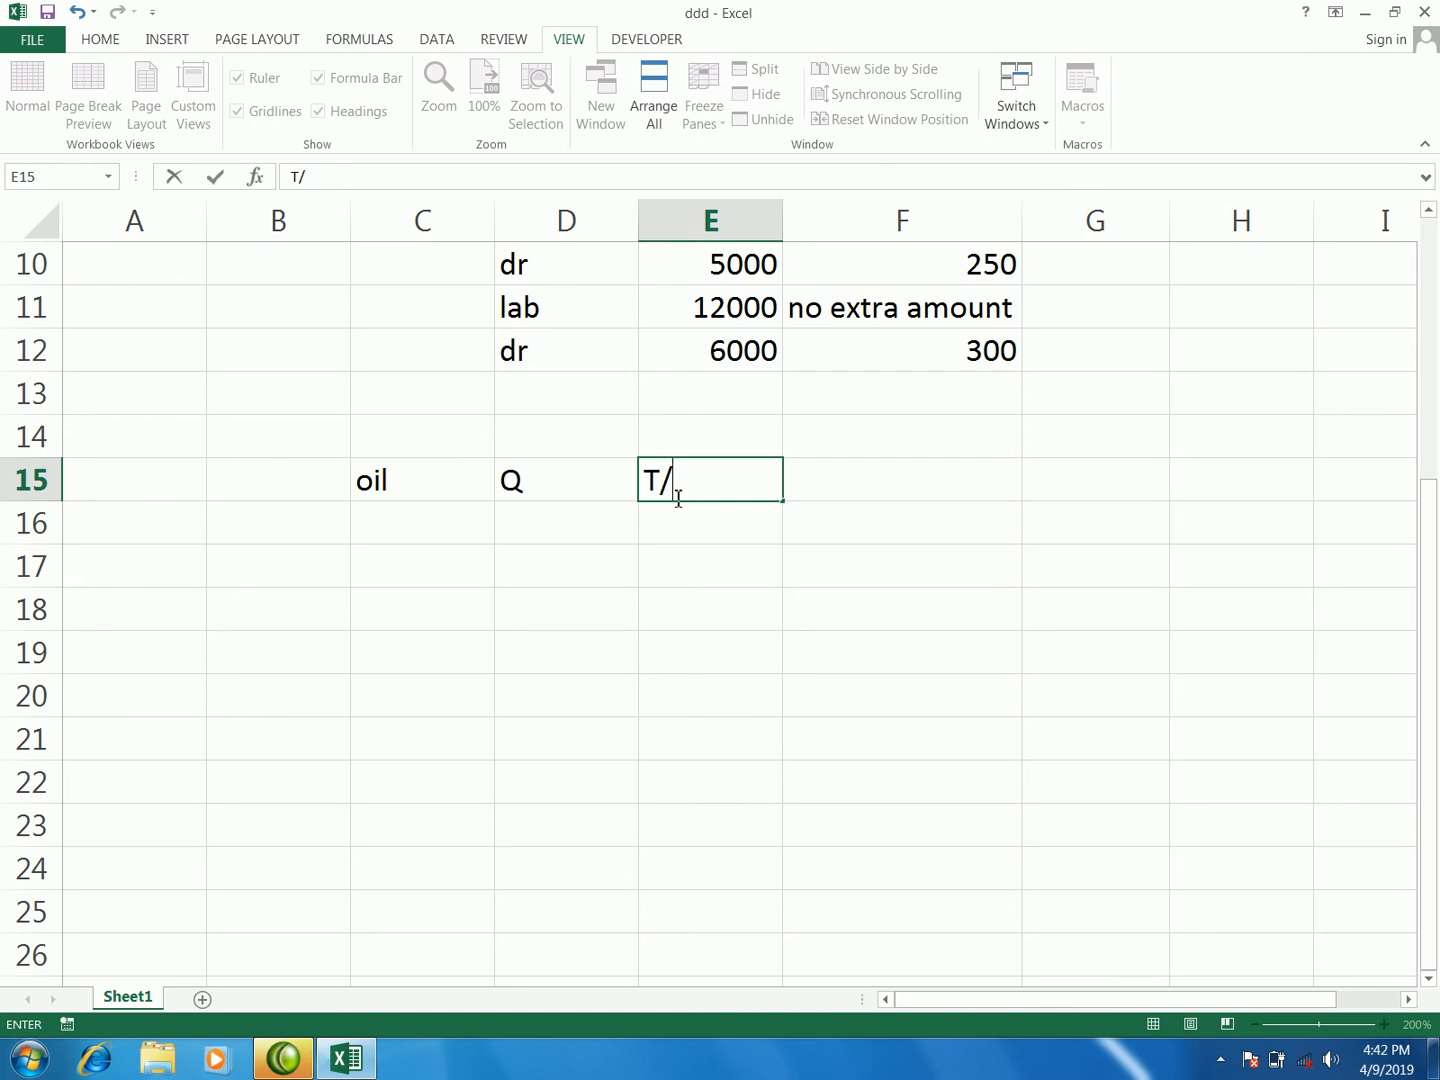
pyautogui.write('amount')
pyautogui.press('Return')
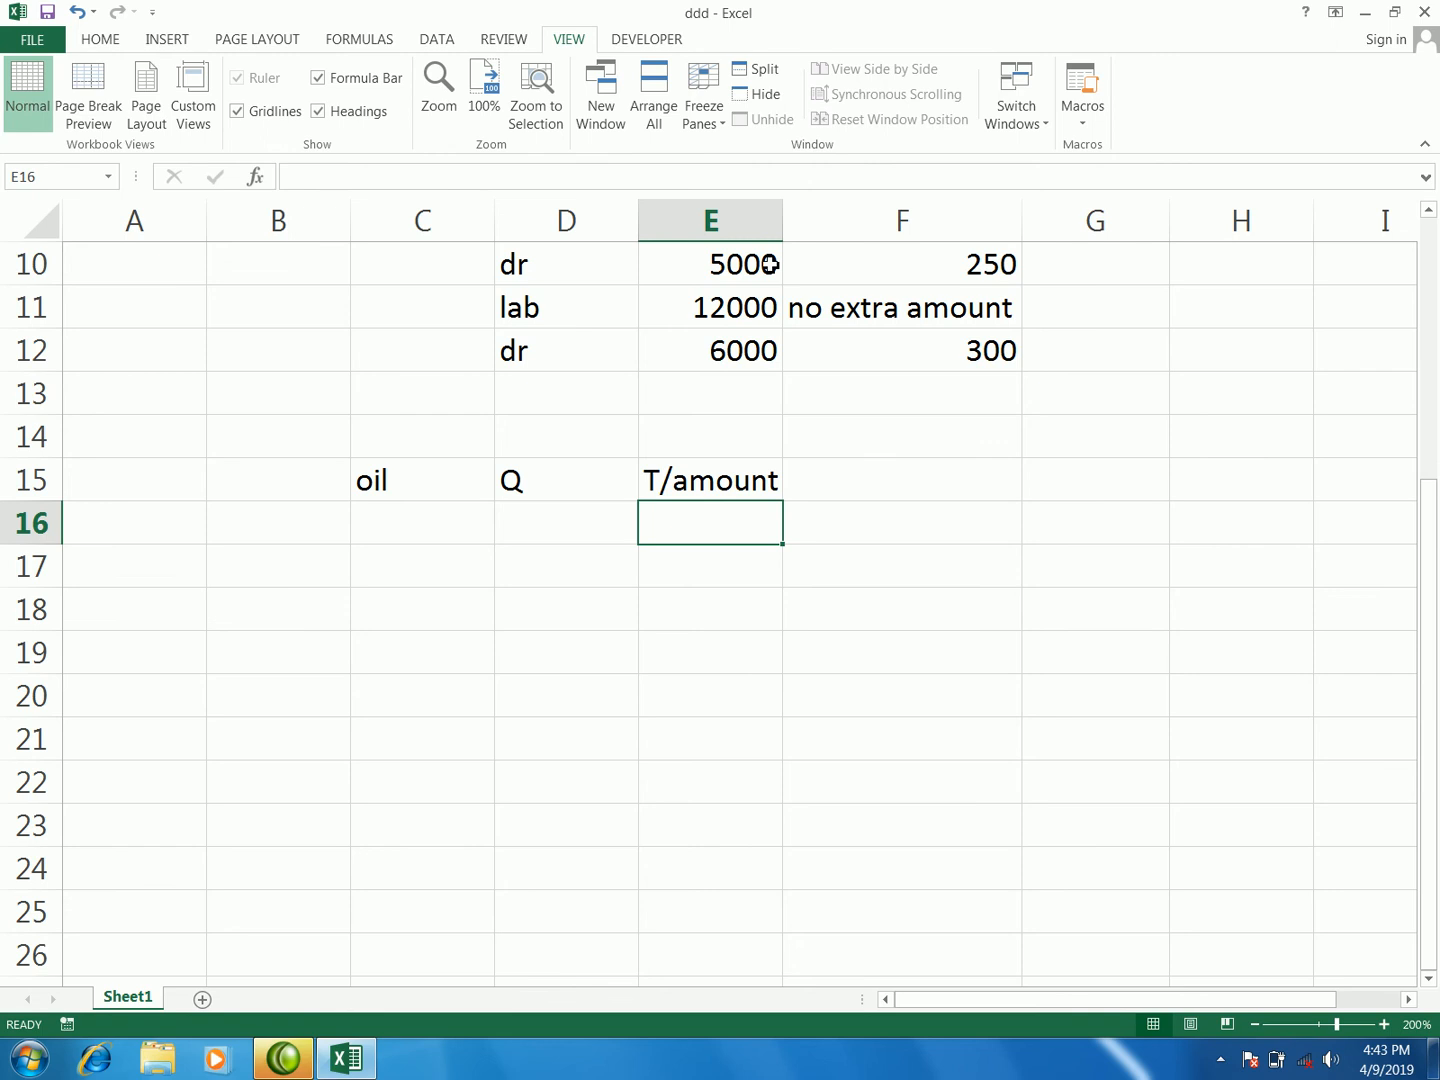
pyautogui.doubleClick(781, 236)
# - Enter 80 in A13 and 90 in A14
pyautogui.click(420, 518)
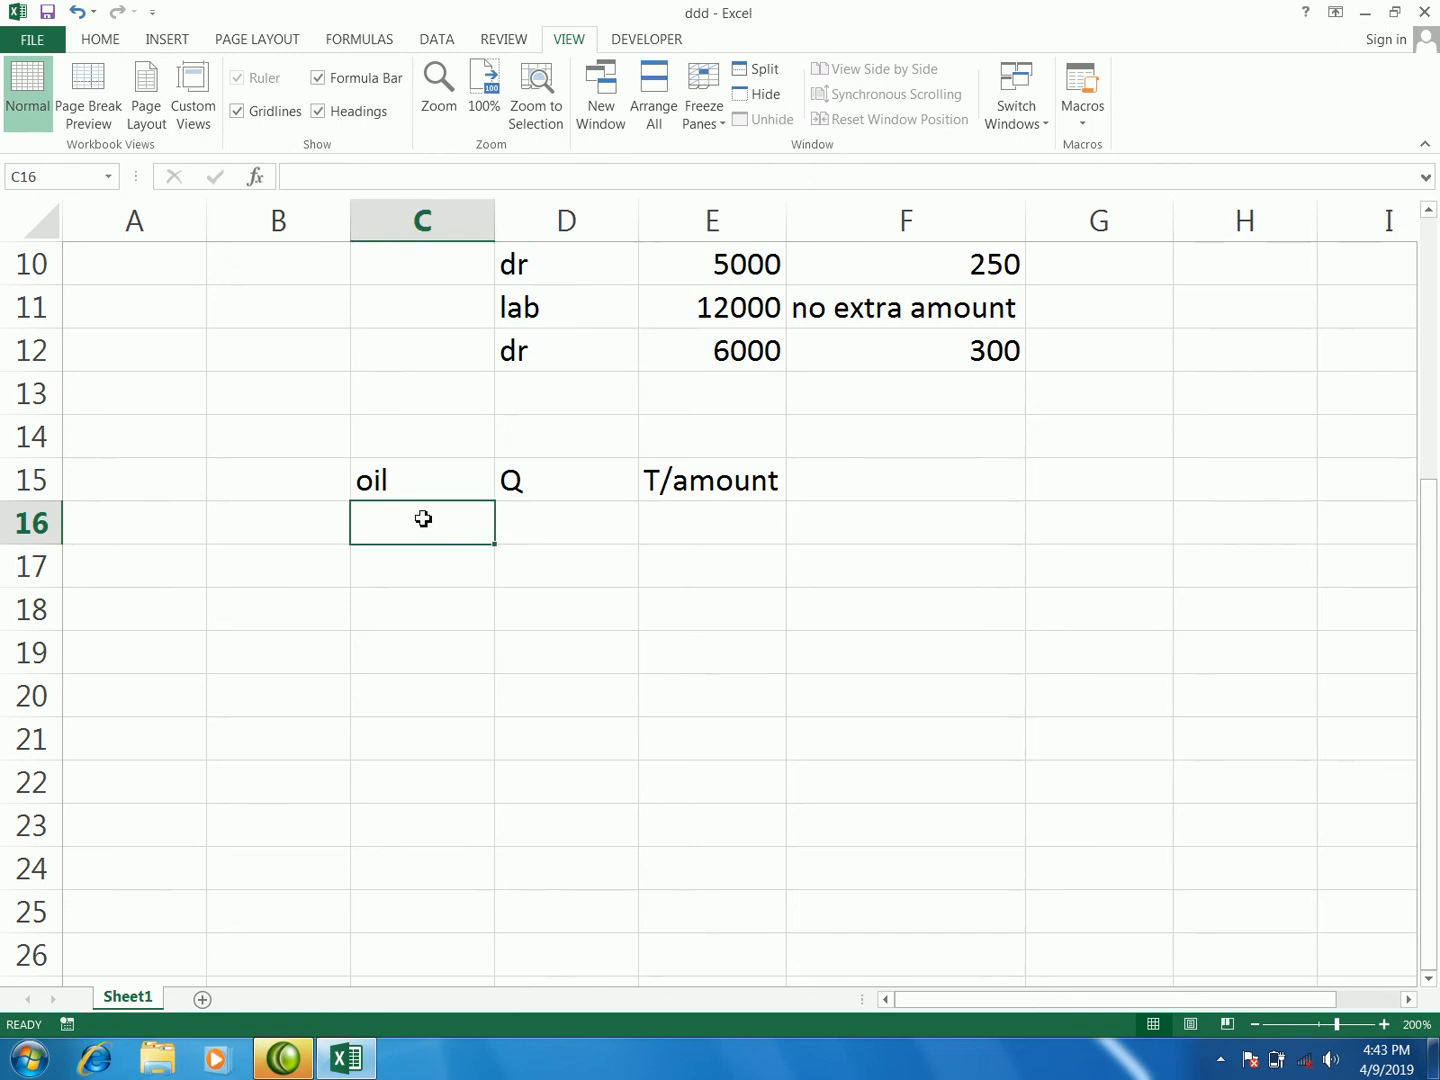
pyautogui.click(439, 569)
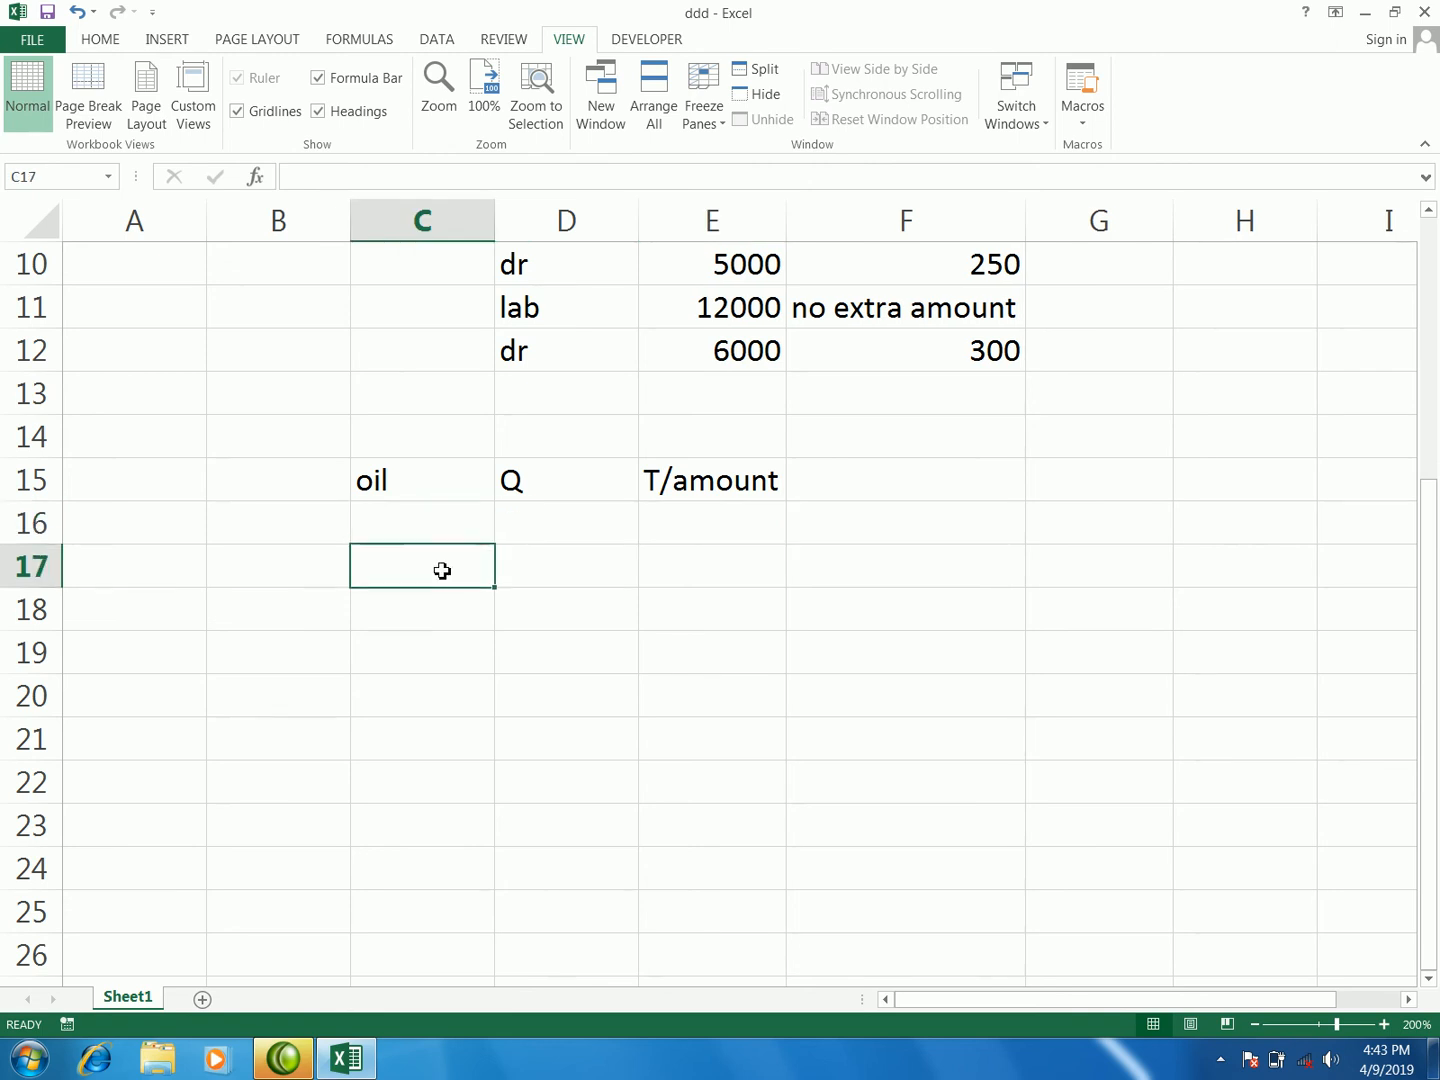
pyautogui.click(523, 528)
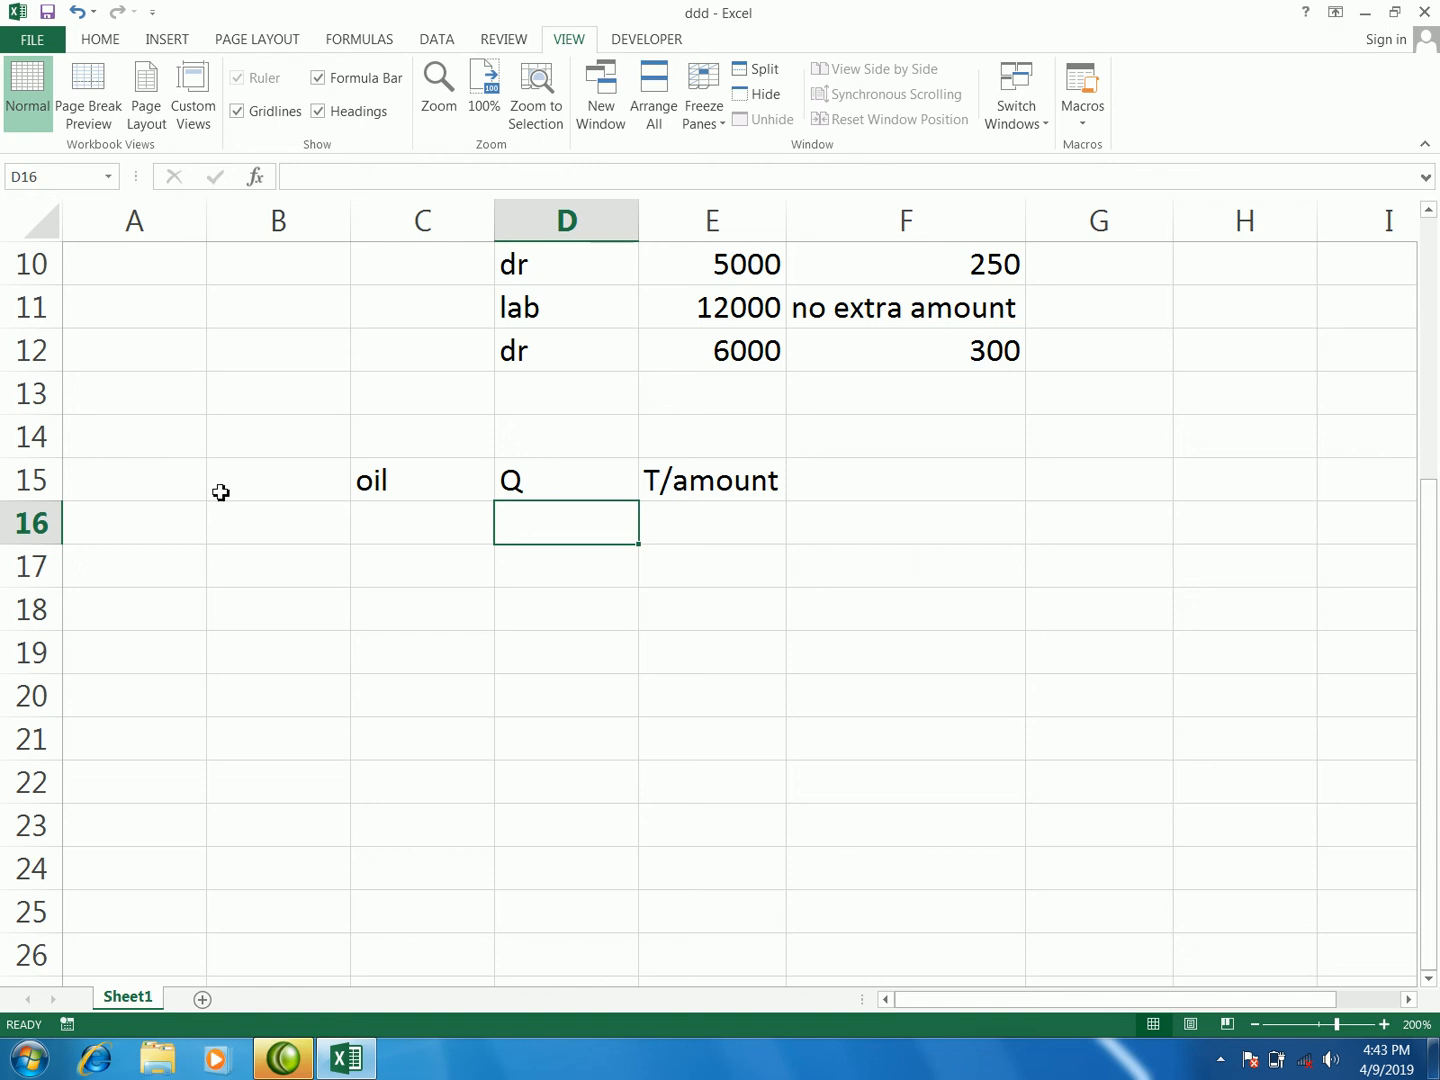
pyautogui.click(175, 393)
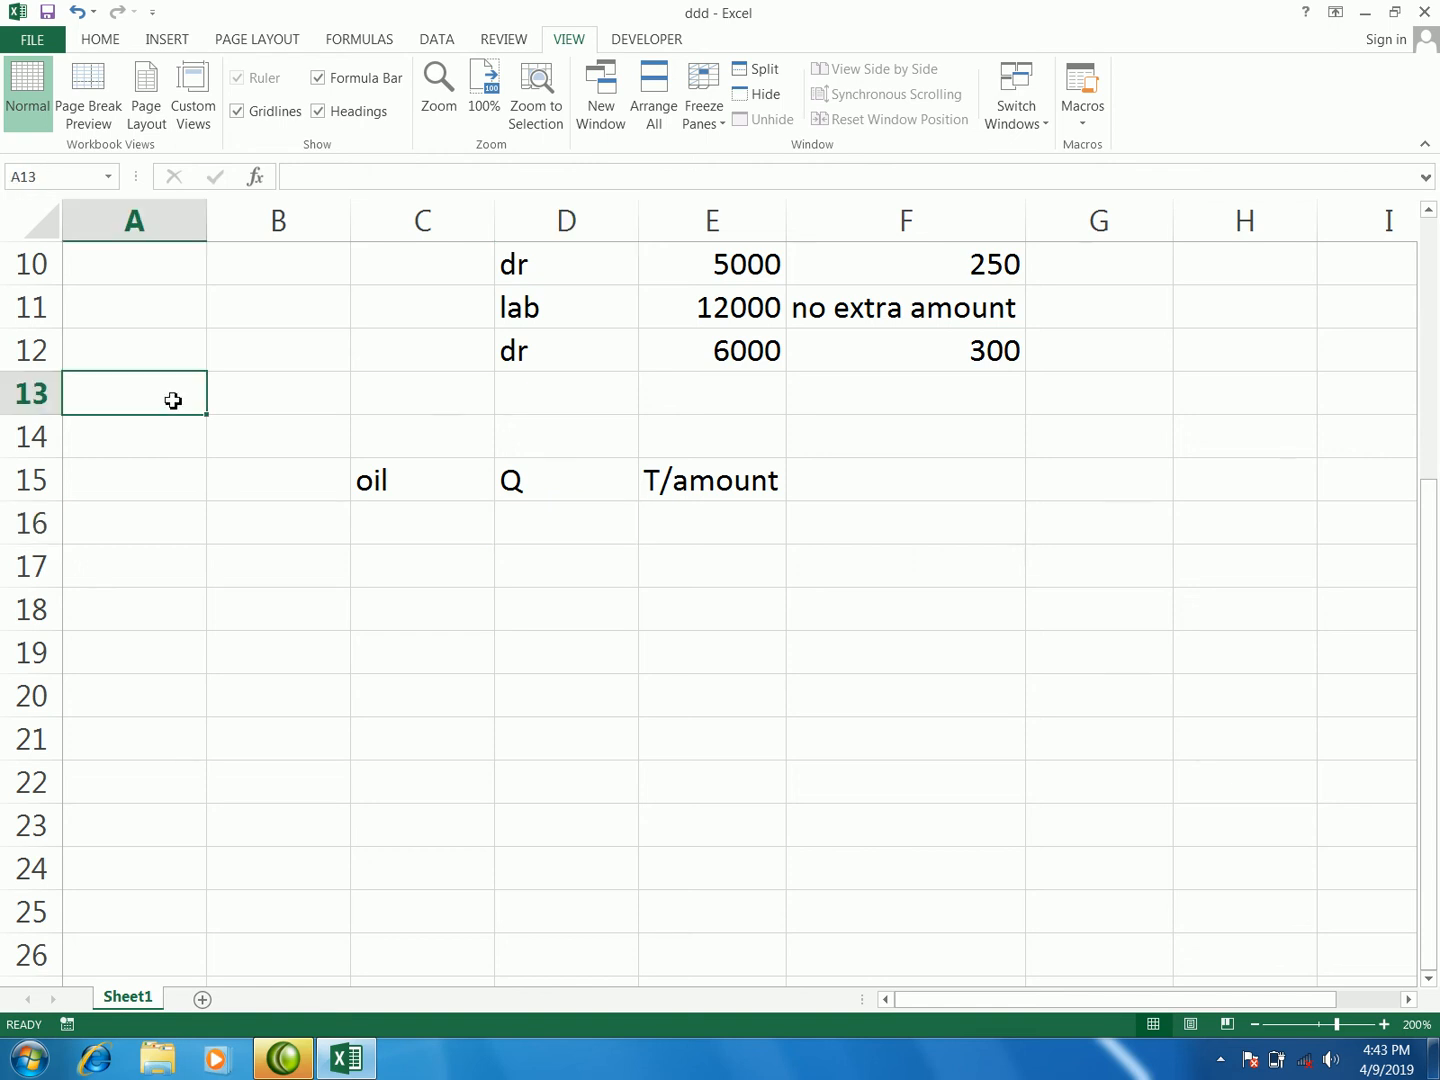
pyautogui.write('80')
pyautogui.click(137, 437)
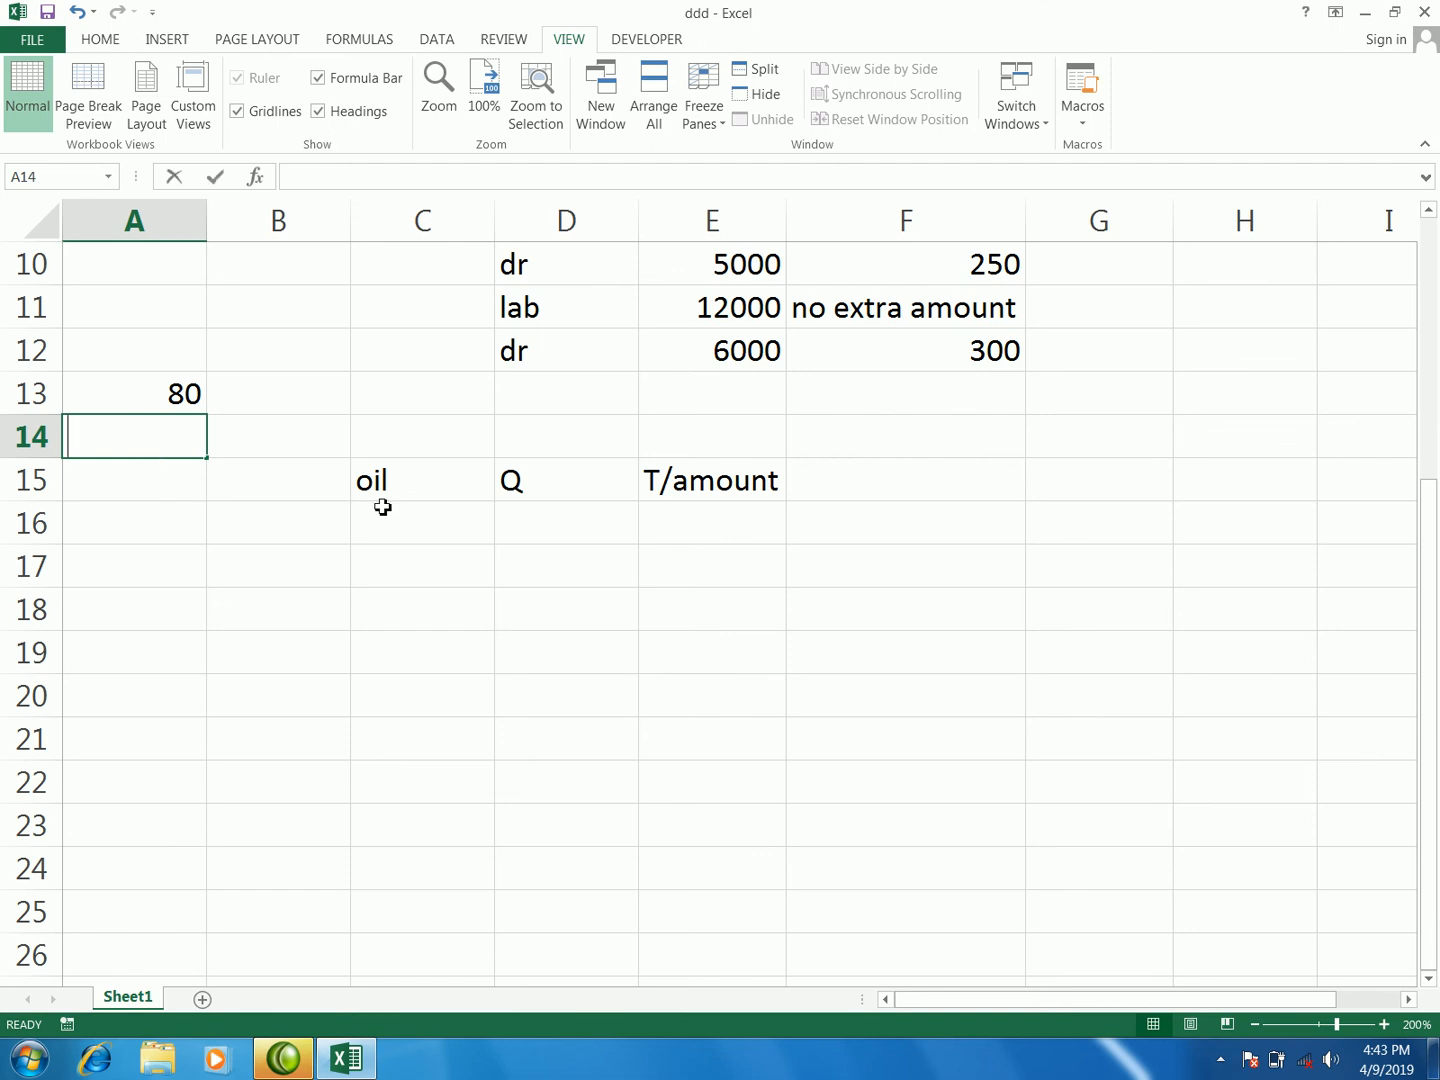
pyautogui.write('90')
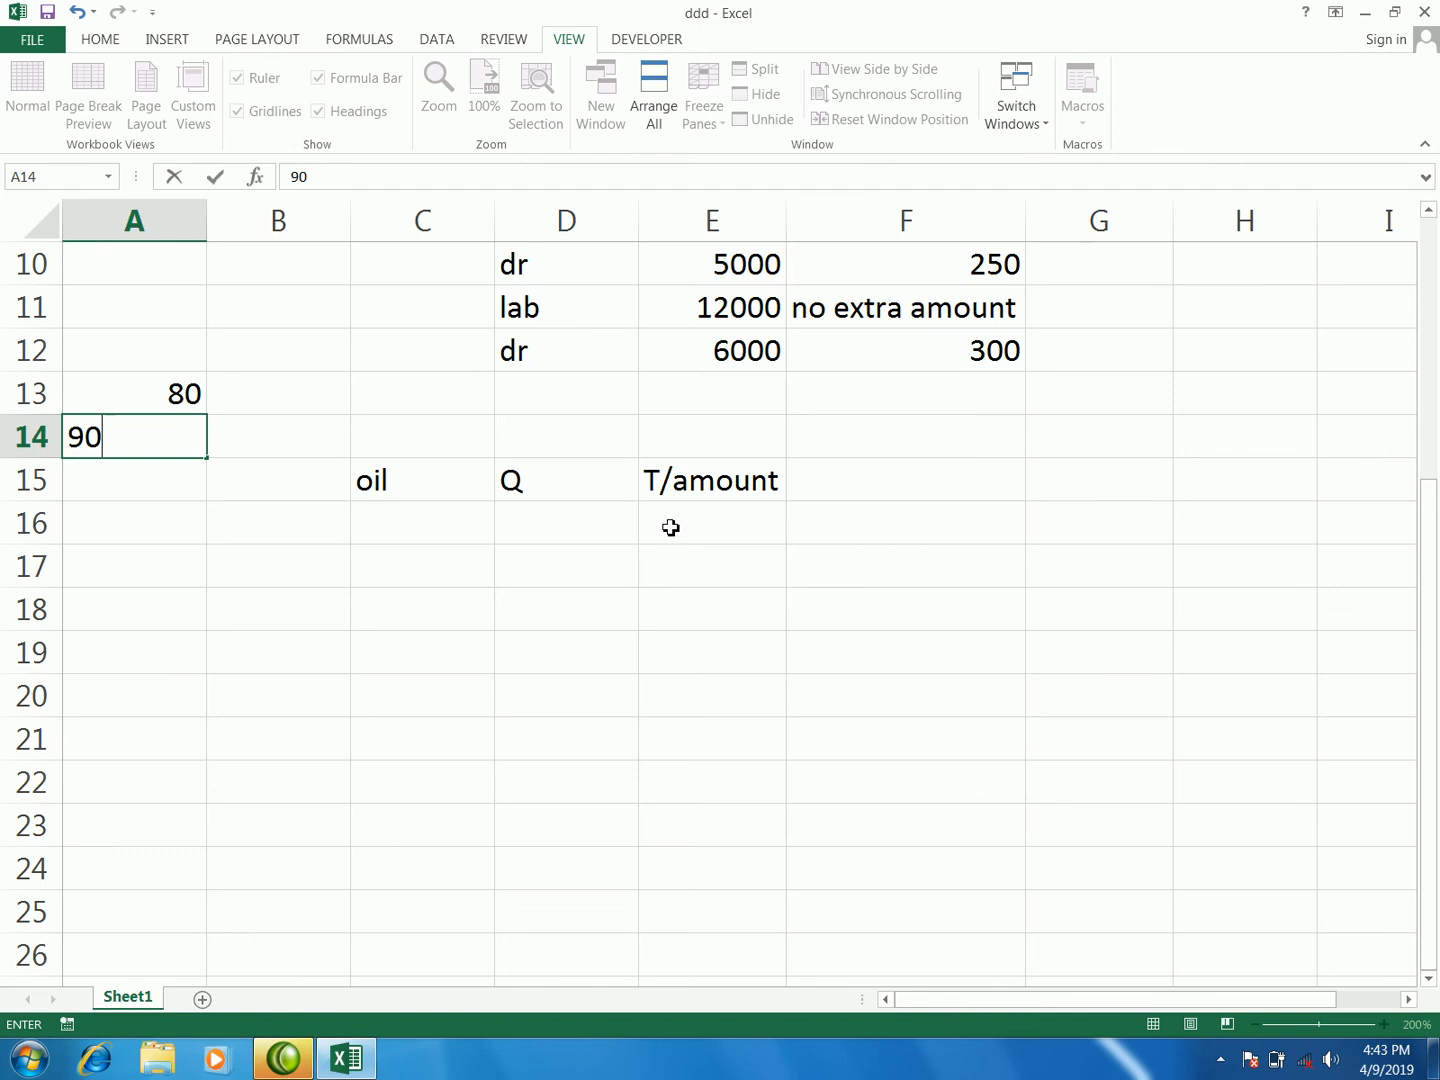
pyautogui.click(425, 537)
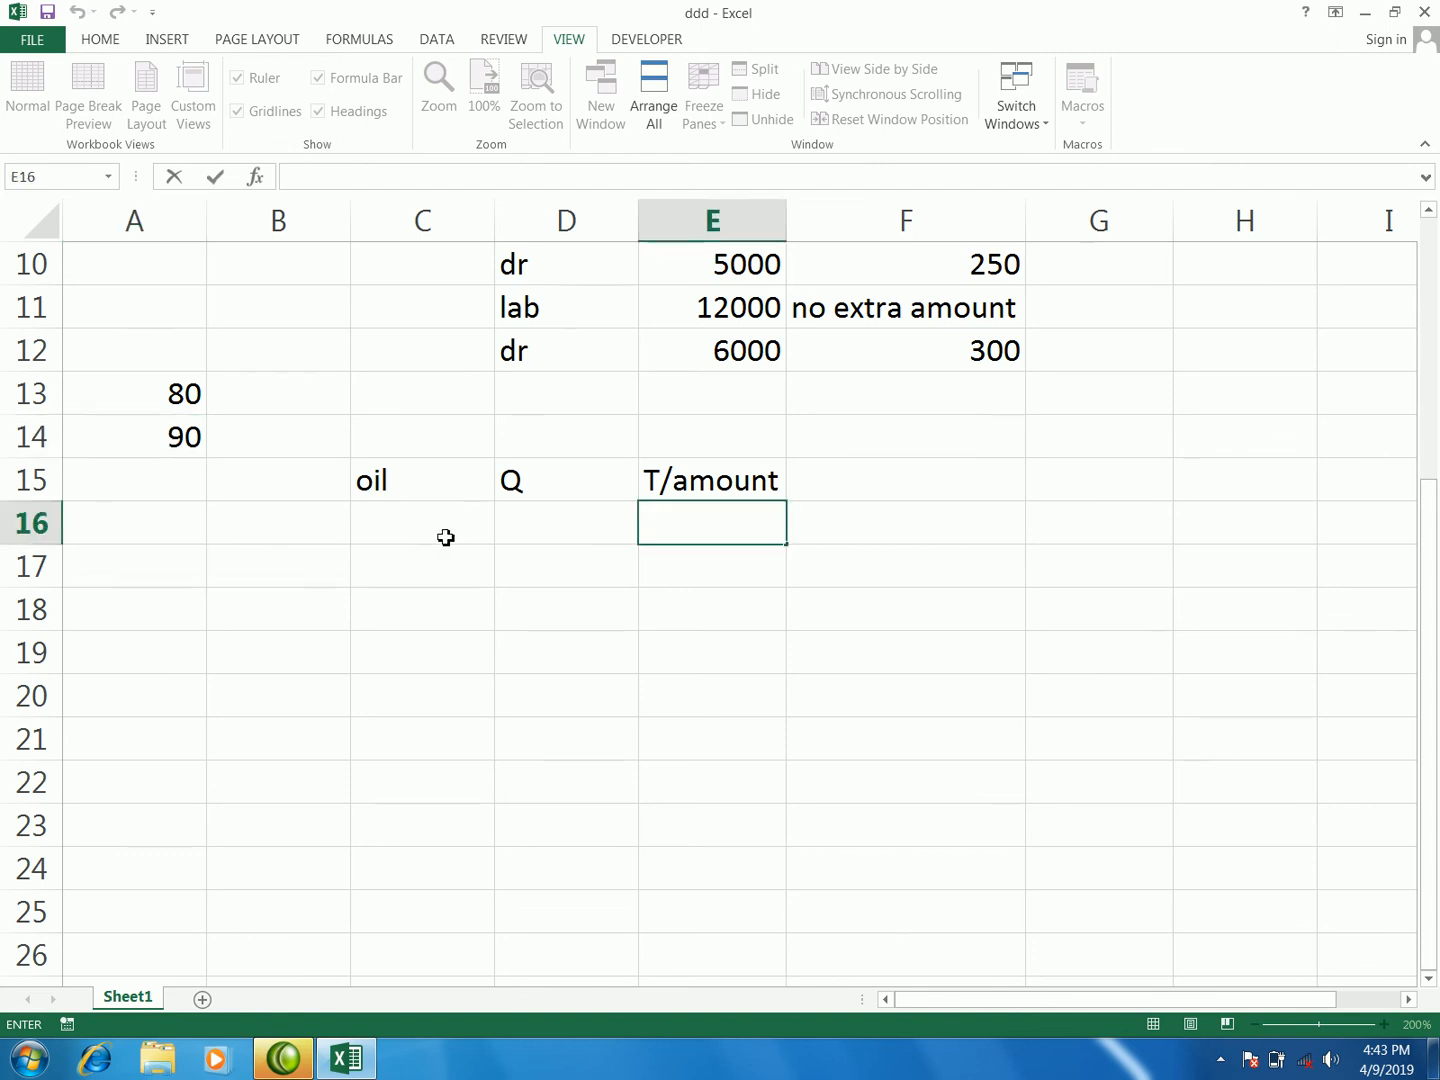
# - Start an IF formula in E16 under the oil table's T/amount header with the test C16="desel"
pyautogui.click(706, 531)
pyautogui.click(465, 537)
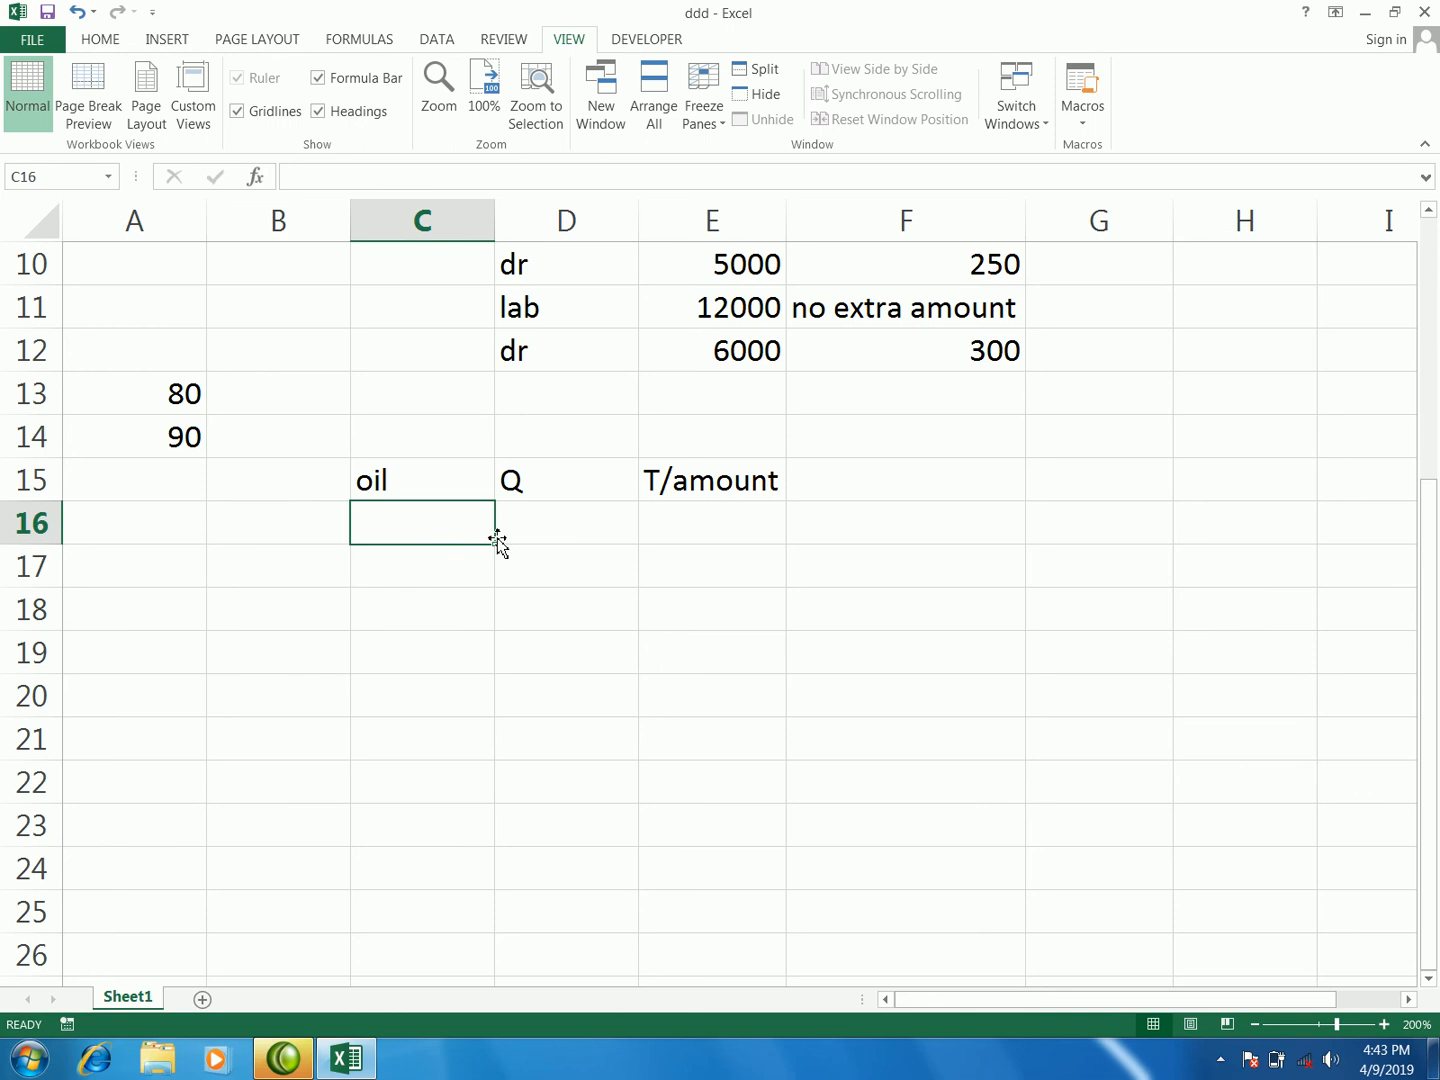
pyautogui.click(683, 538)
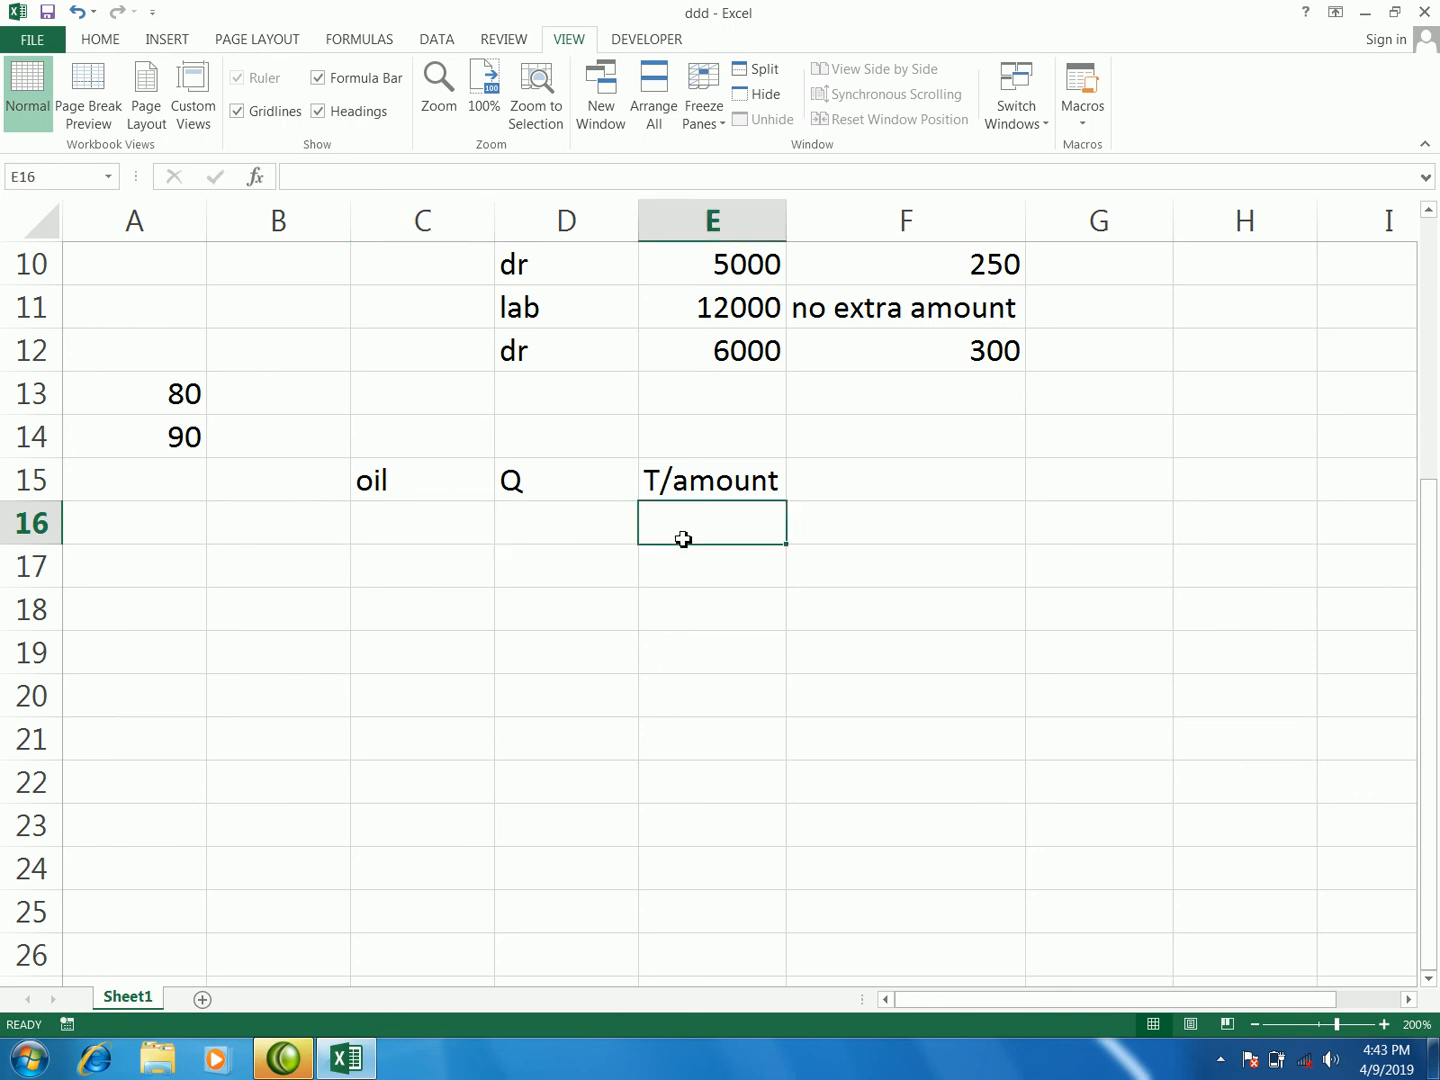
pyautogui.write('=')
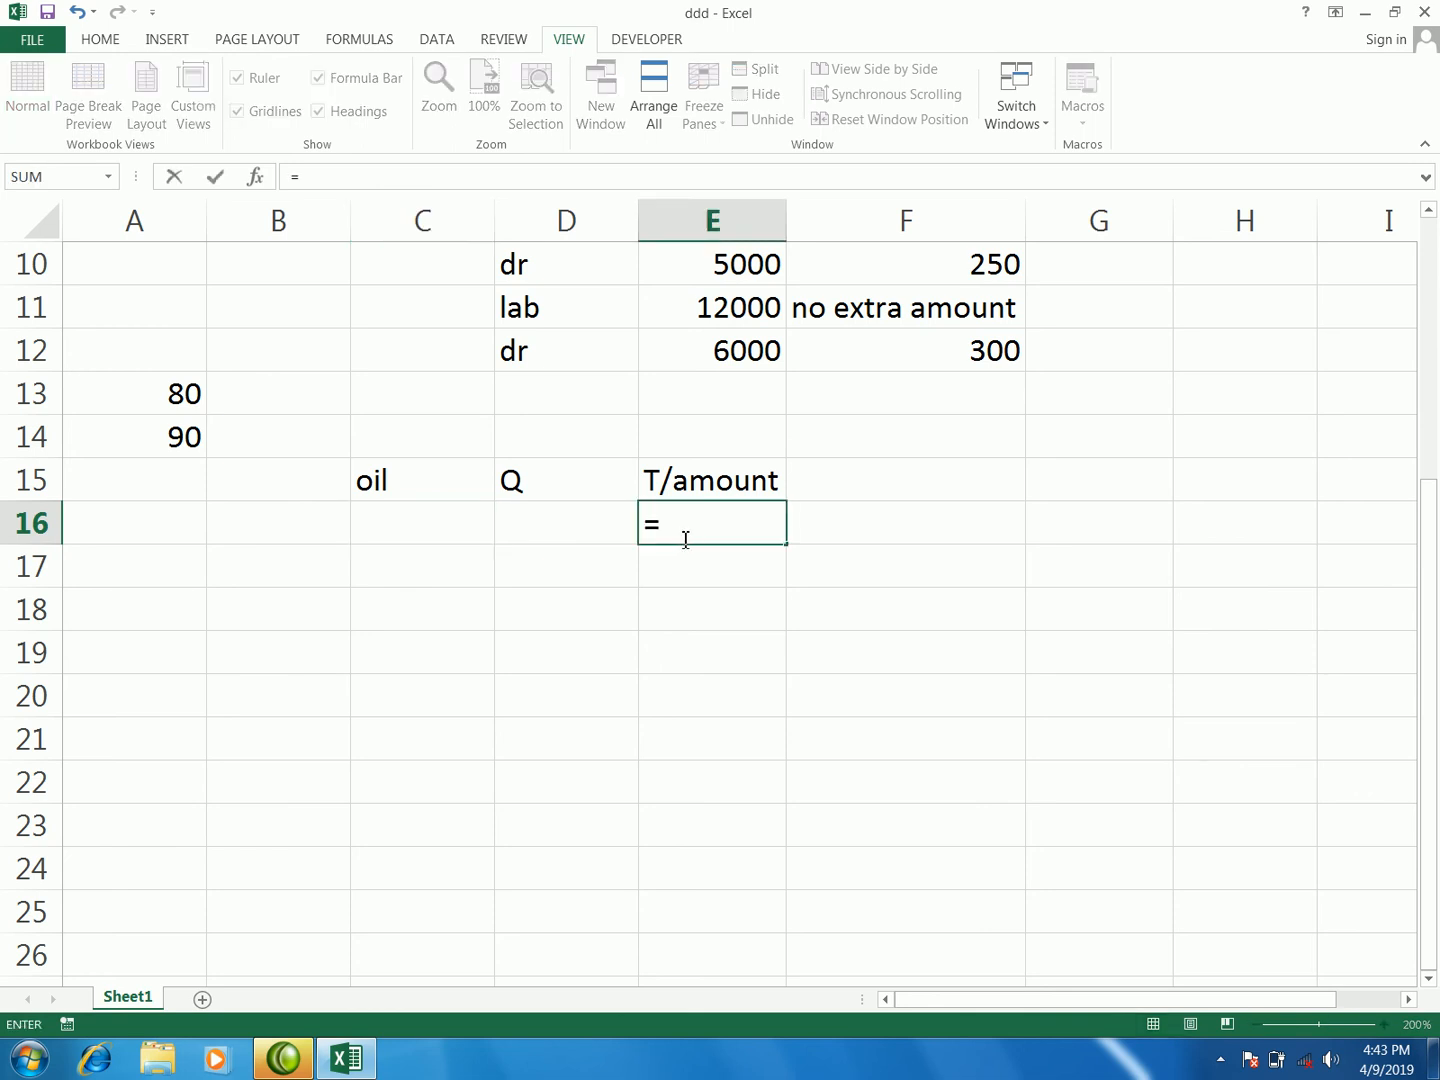
pyautogui.write('if')
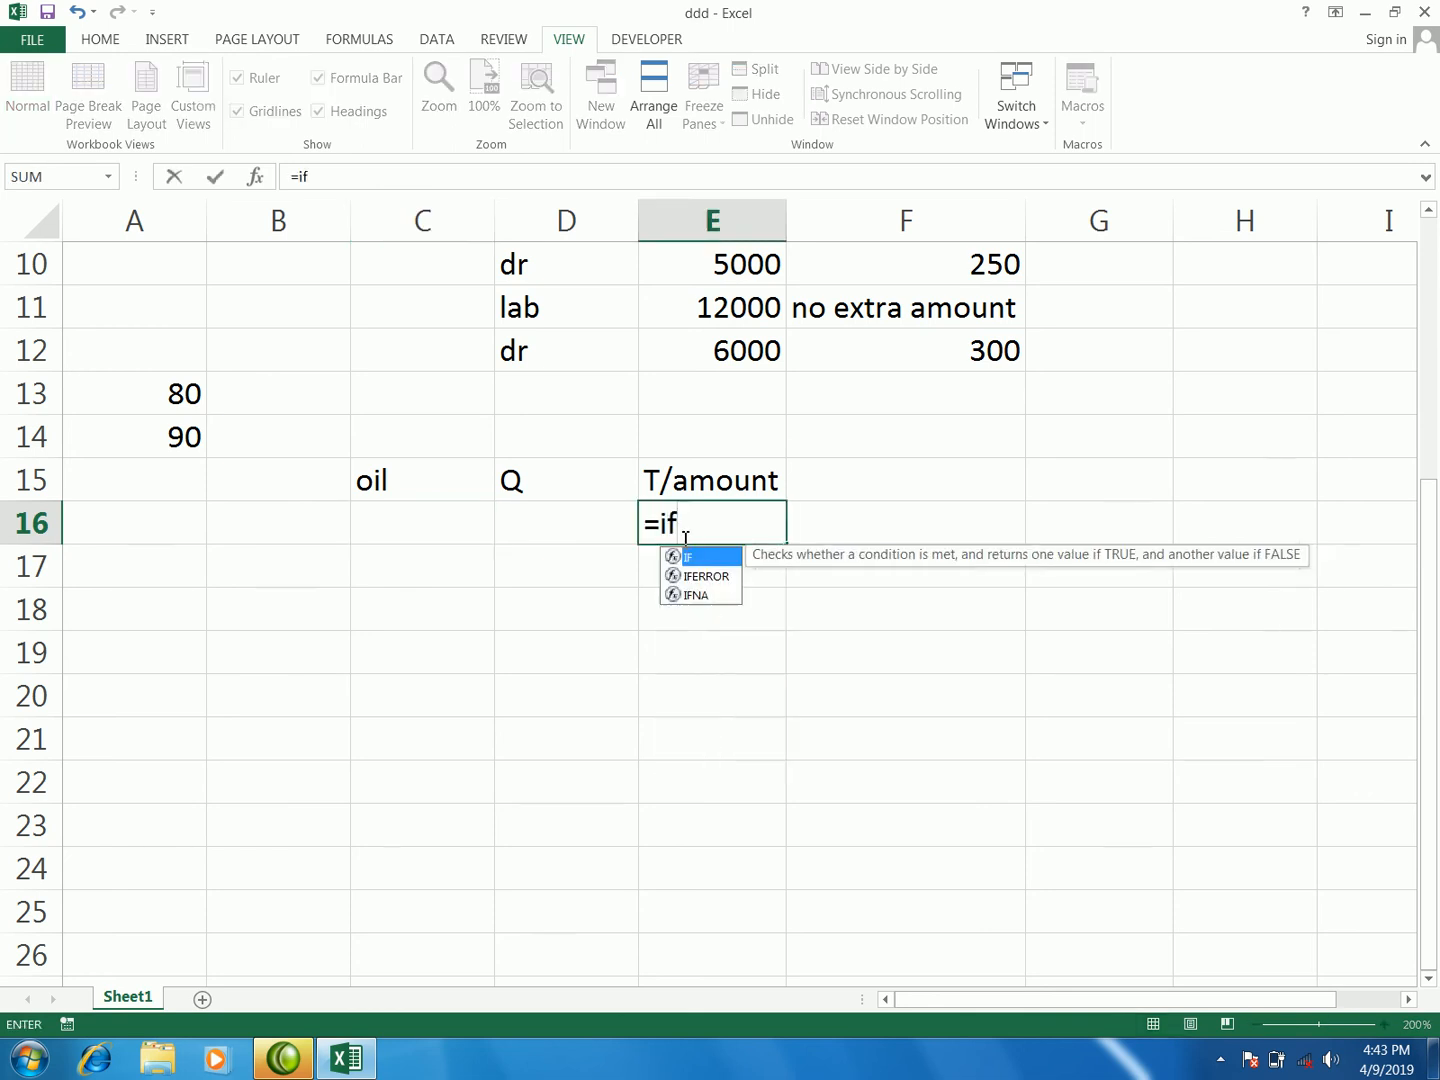
pyautogui.press('Tab')
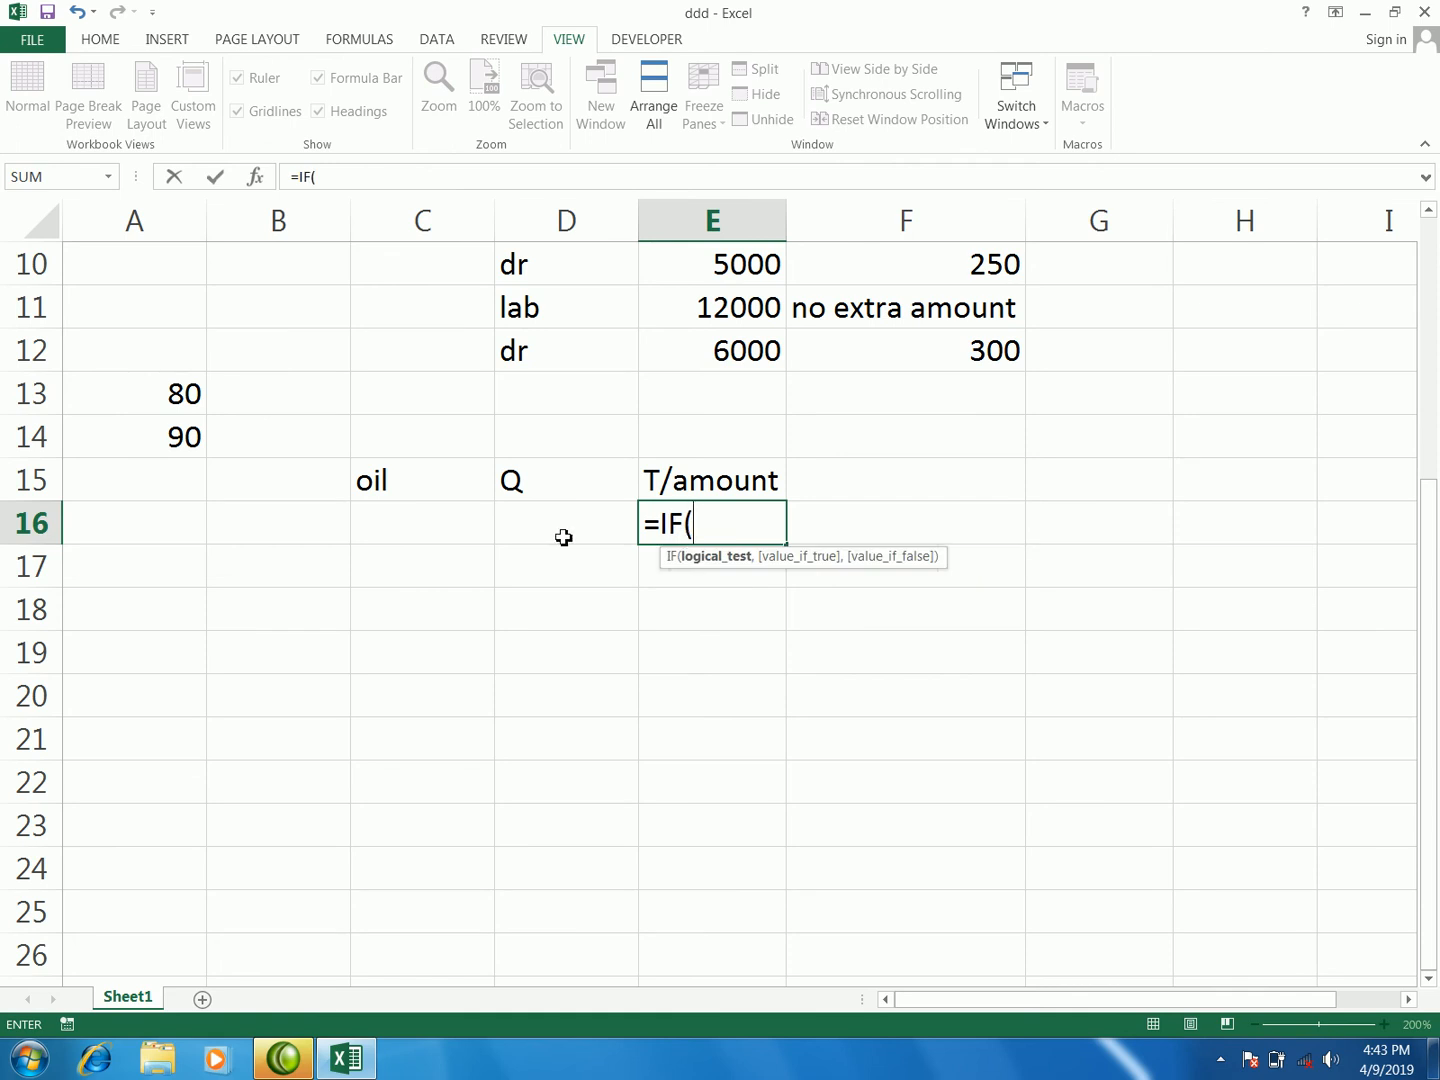
pyautogui.click(473, 525)
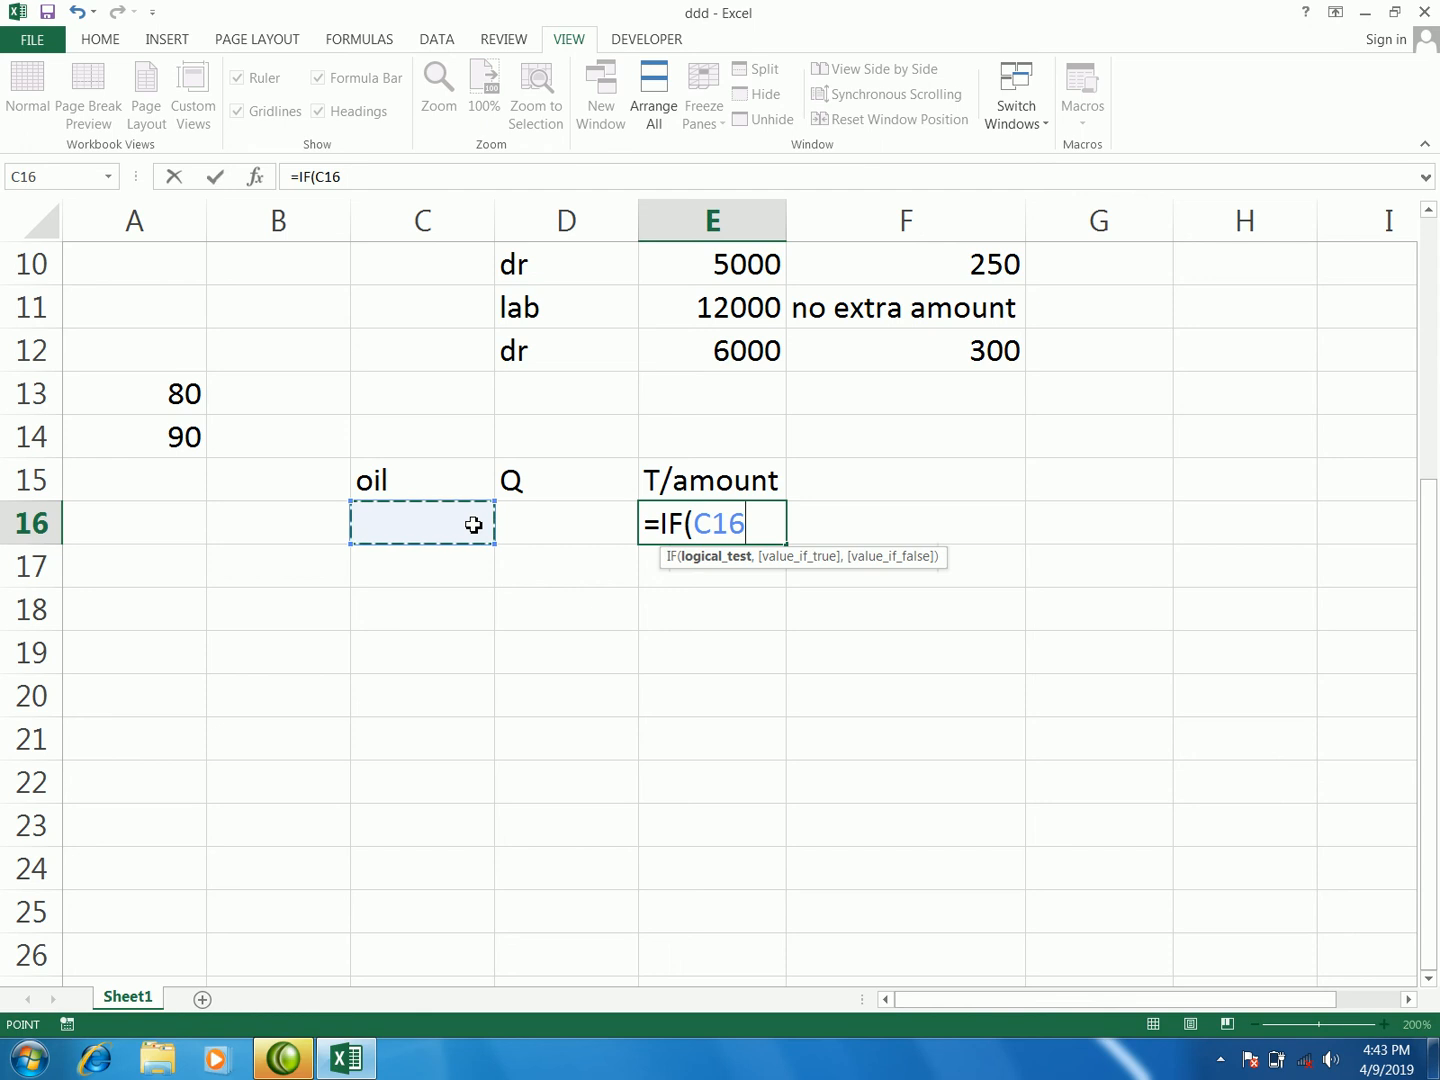
pyautogui.write('=')
pyautogui.write('"dese')
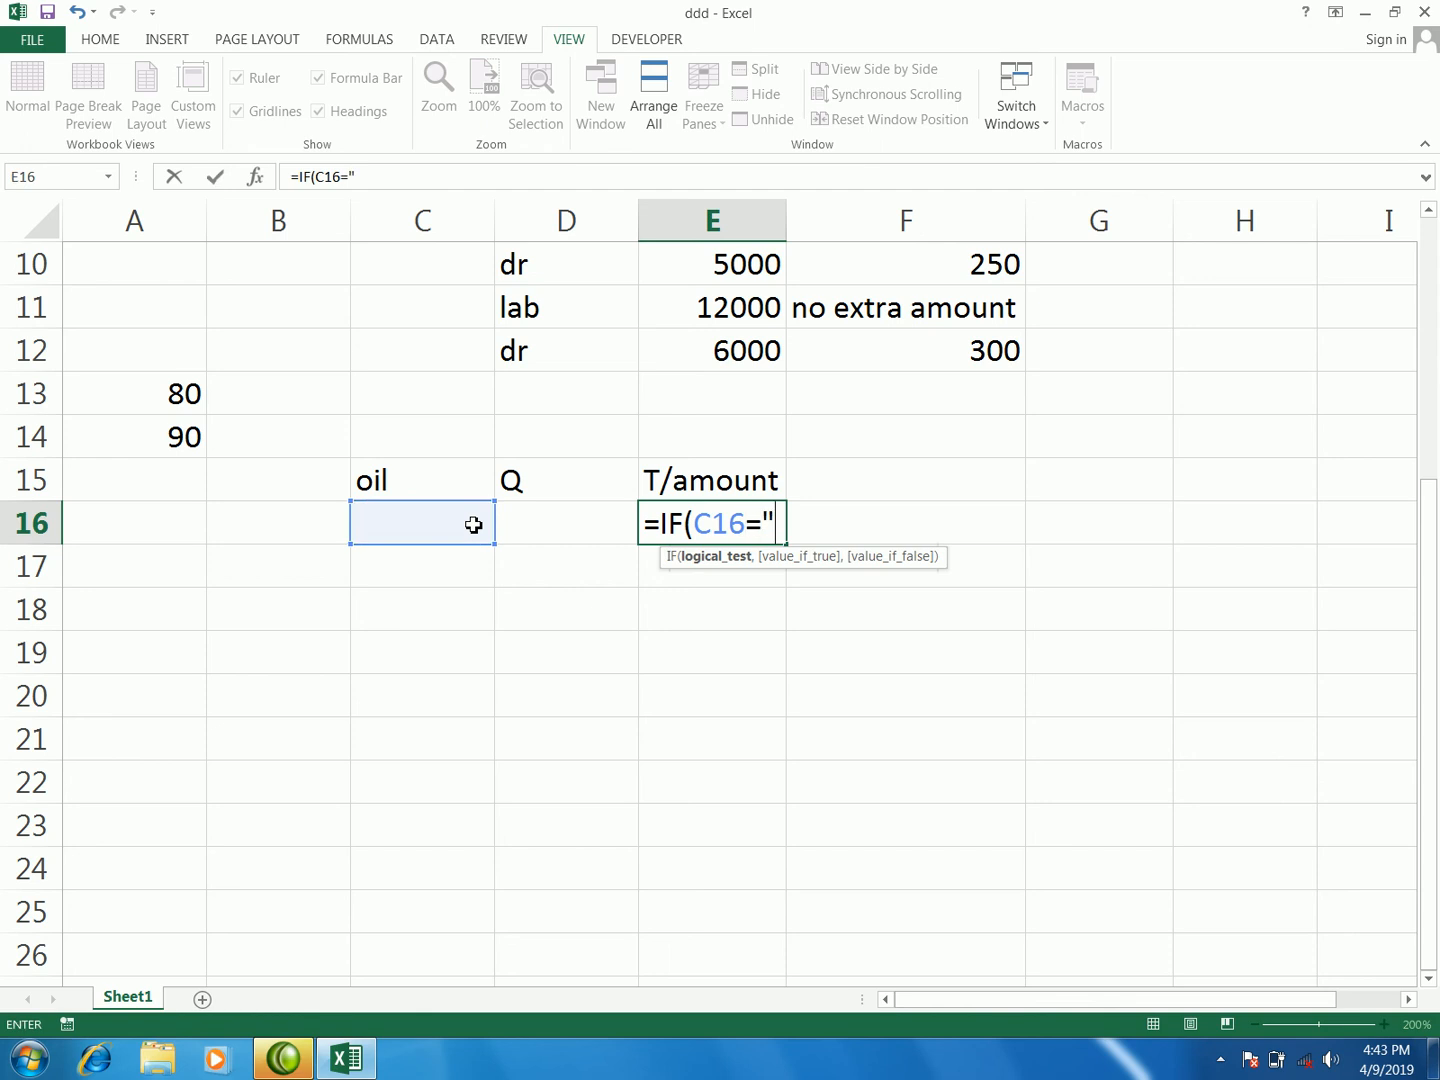
pyautogui.write('l",')
# - Complete the E16 formula with D16*90 as the true value, making it =IF(C16="desel",D16*90)
pyautogui.click(514, 531)
pyautogui.write('*80')
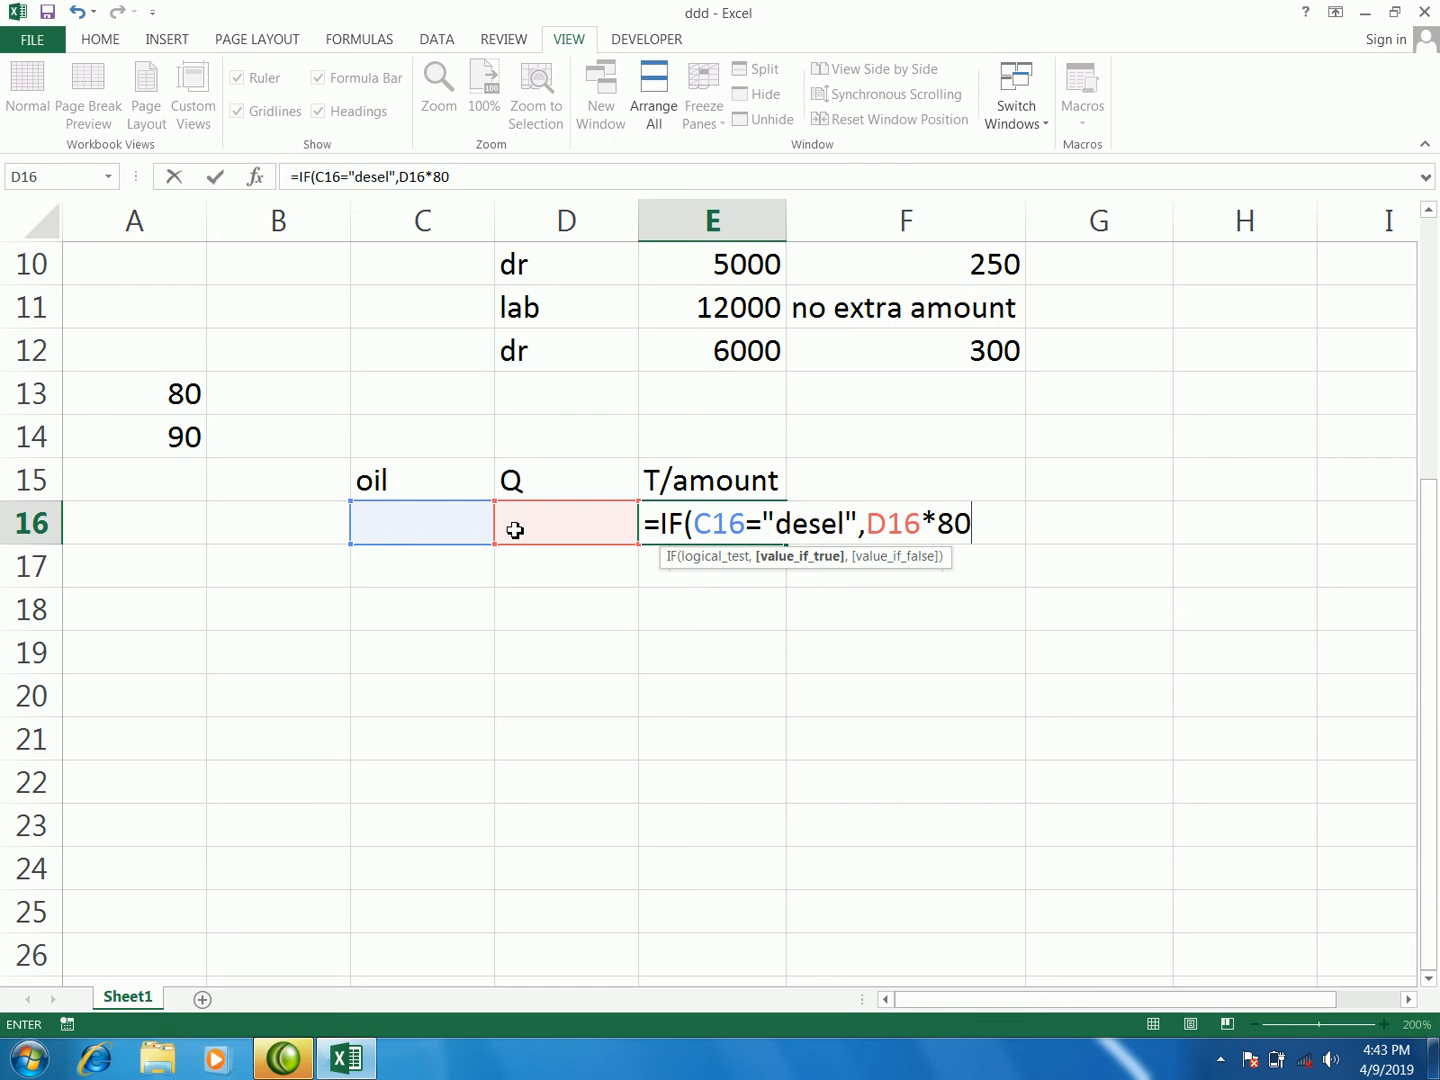
pyautogui.press('BackSpace')
pyautogui.press('BackSpace')
pyautogui.write('90)')
pyautogui.press('Return')
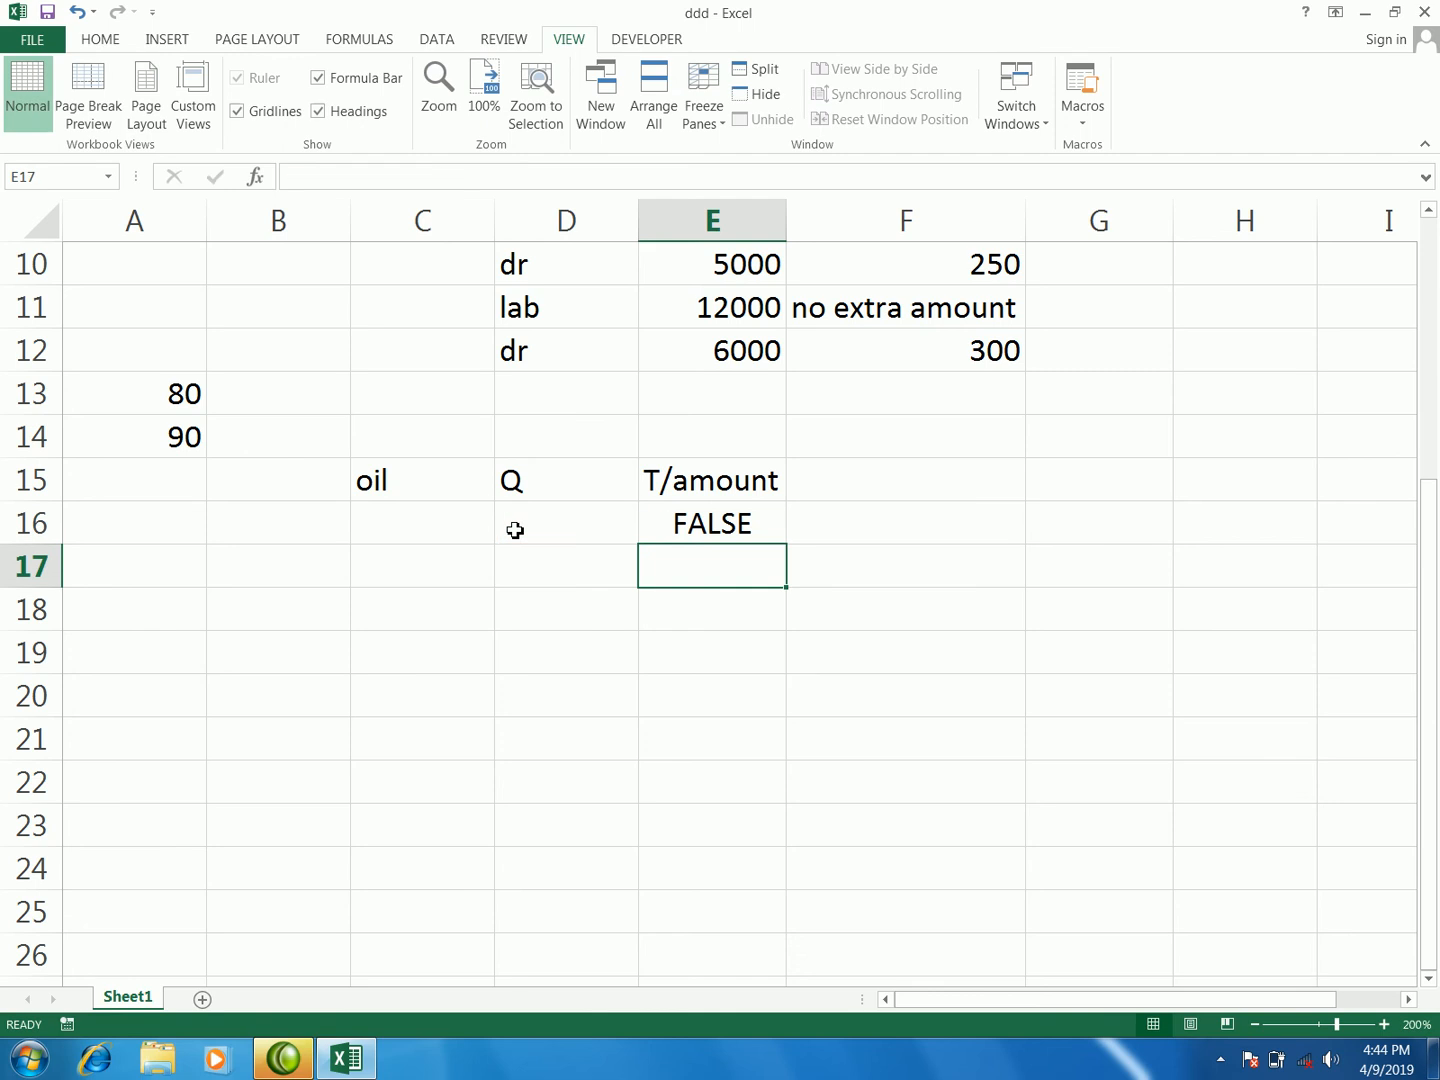
# - Copy the oil table's IF formula from E16 down through E23
pyautogui.click(725, 520)
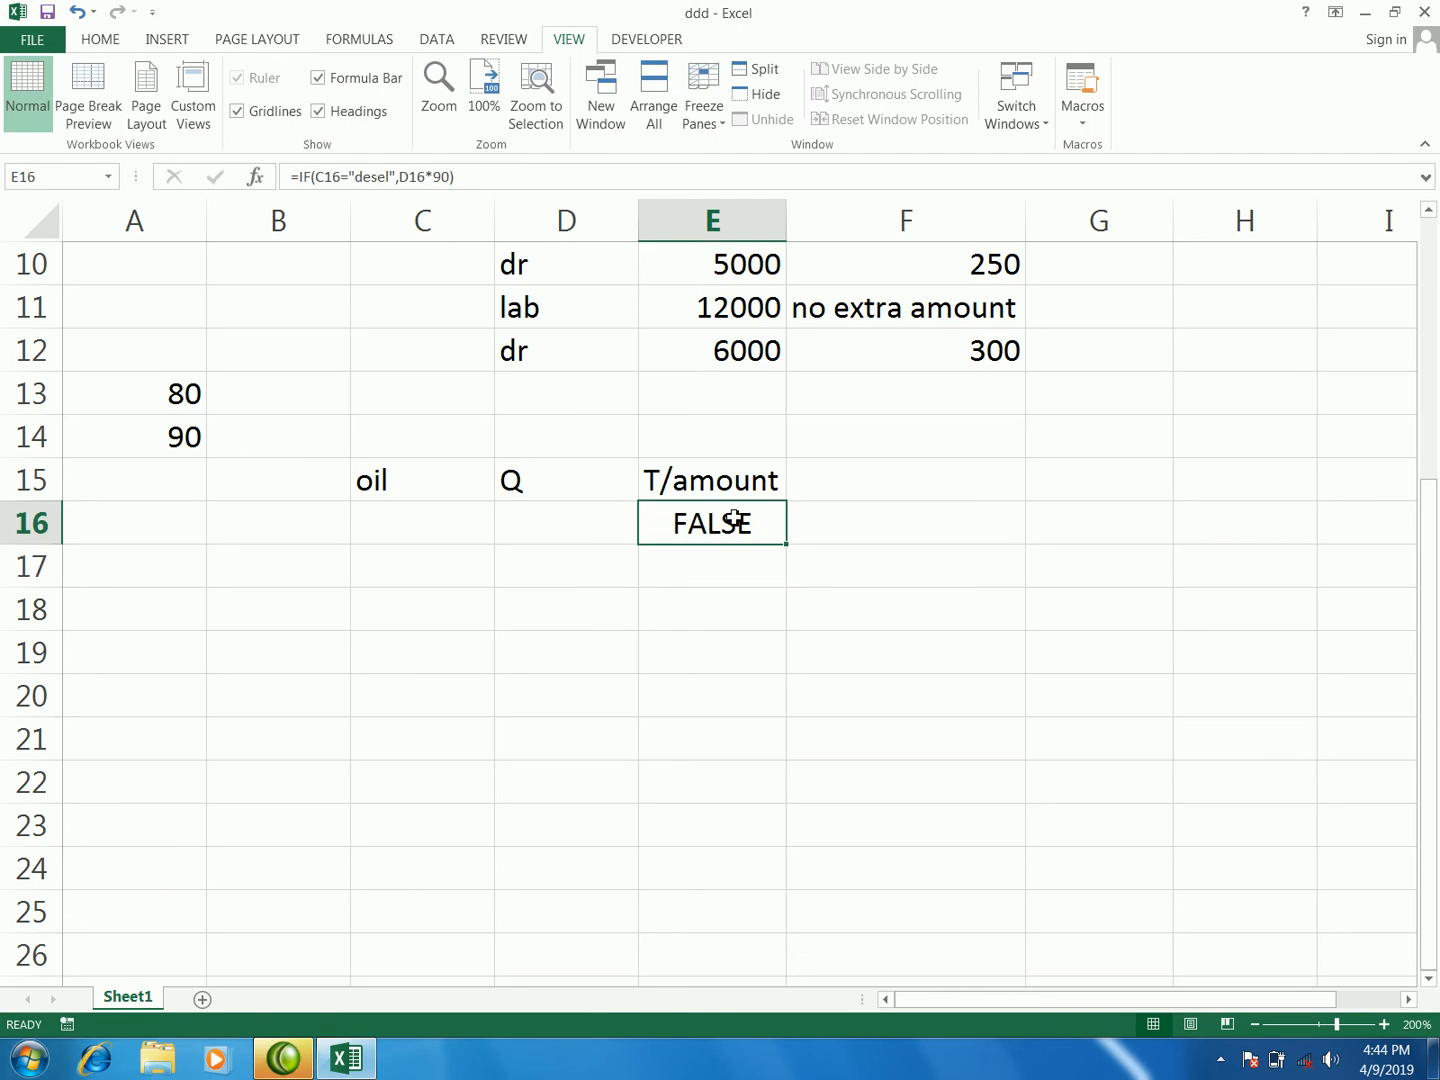
pyautogui.moveTo(785, 546); pyautogui.dragTo(780, 828)
pyautogui.click(632, 564)
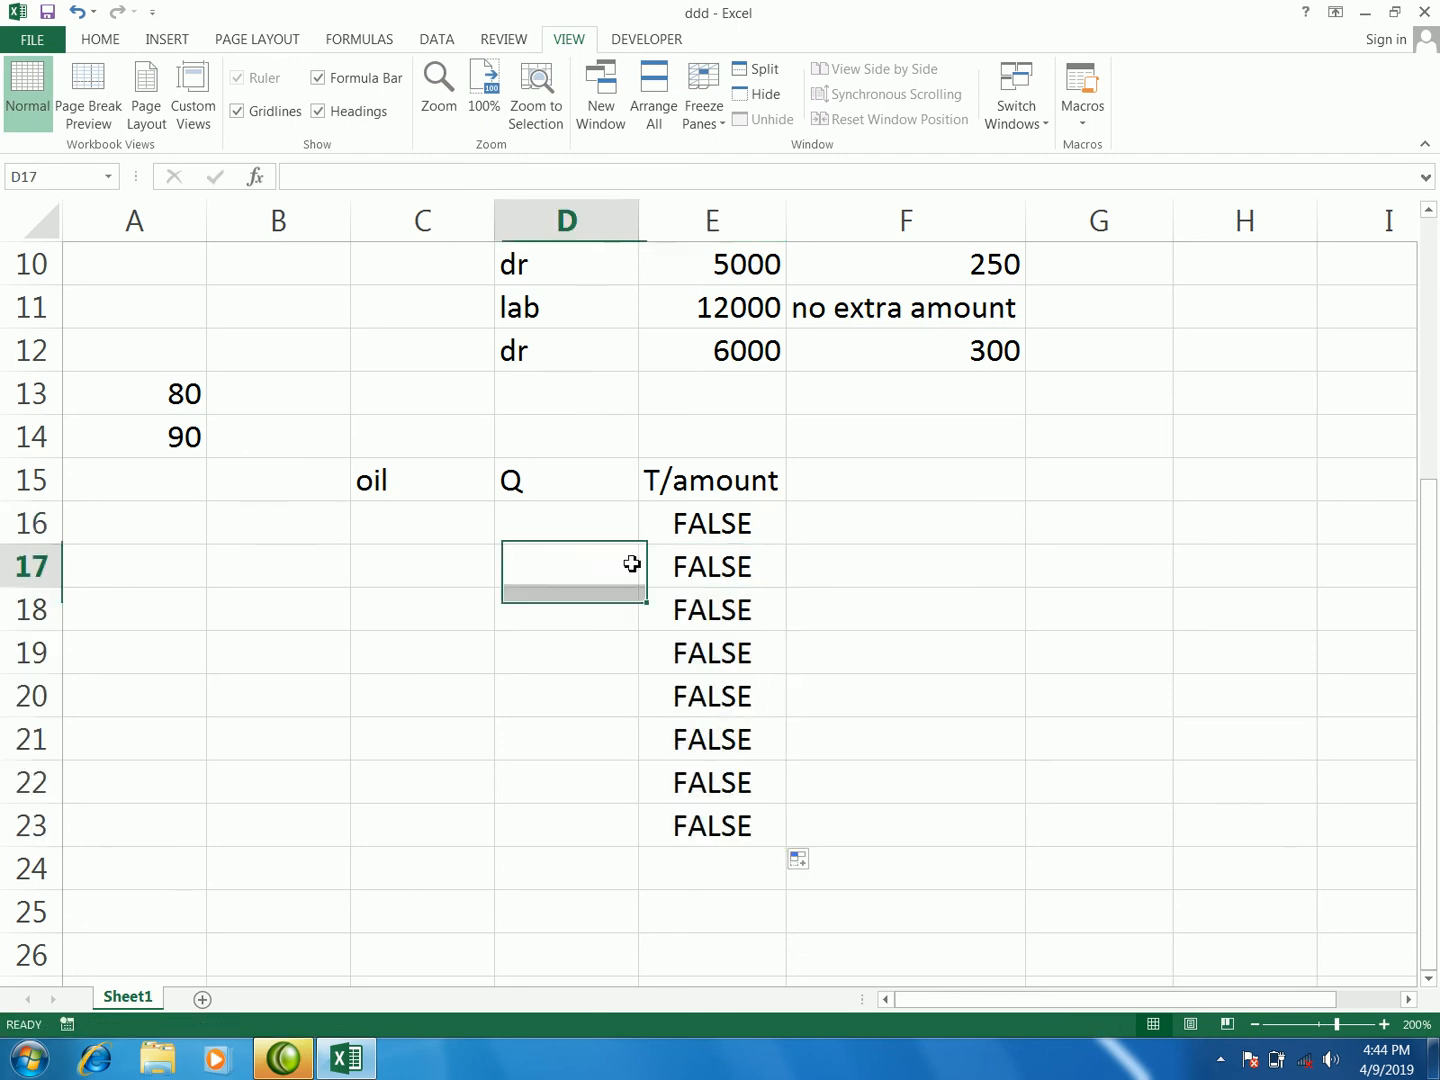
# - Enter desel as the oil type in C16 and check the T/amount formula in E16
pyautogui.click(389, 535)
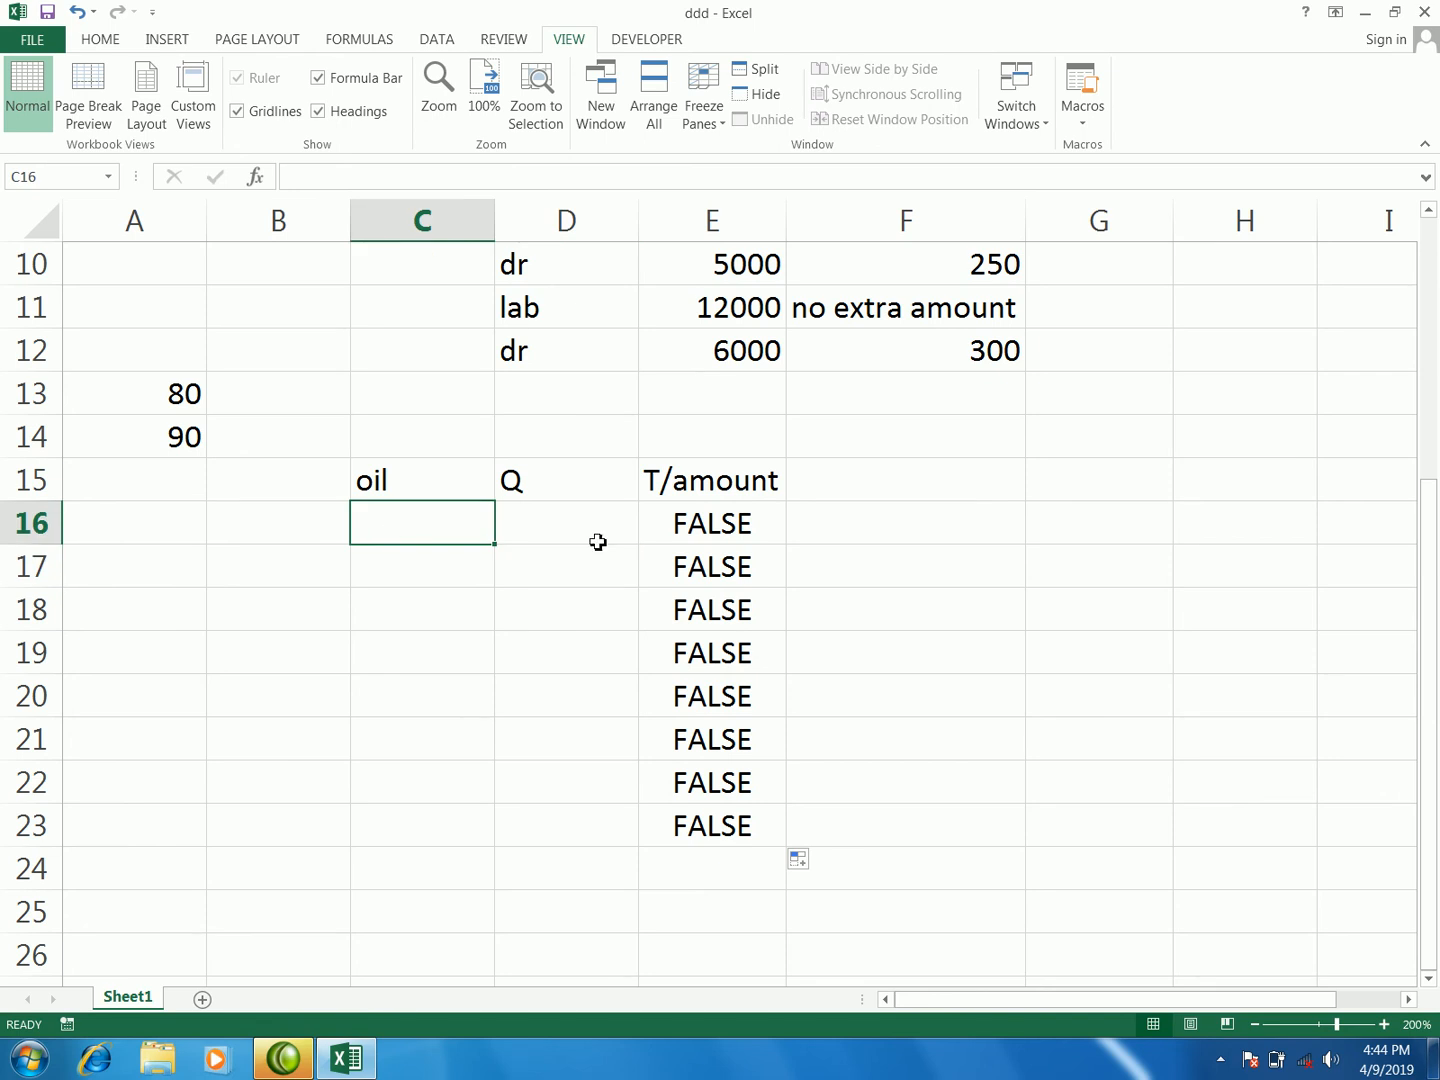
pyautogui.press('Return')
pyautogui.click(455, 529)
pyautogui.write('desel')
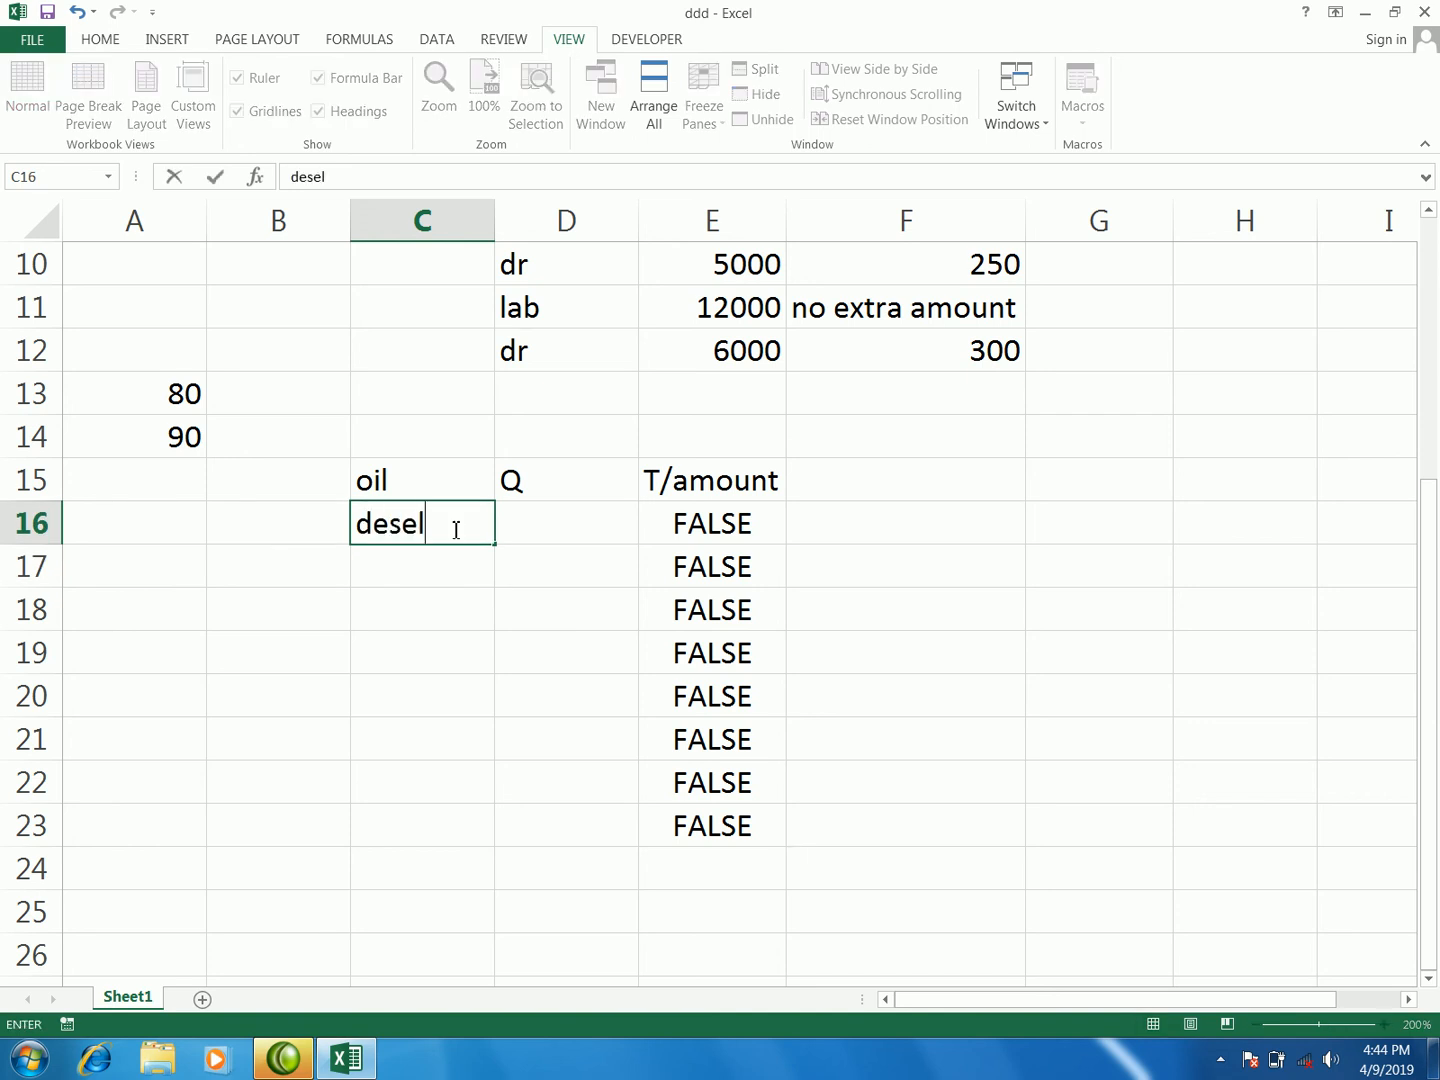
pyautogui.click(515, 589)
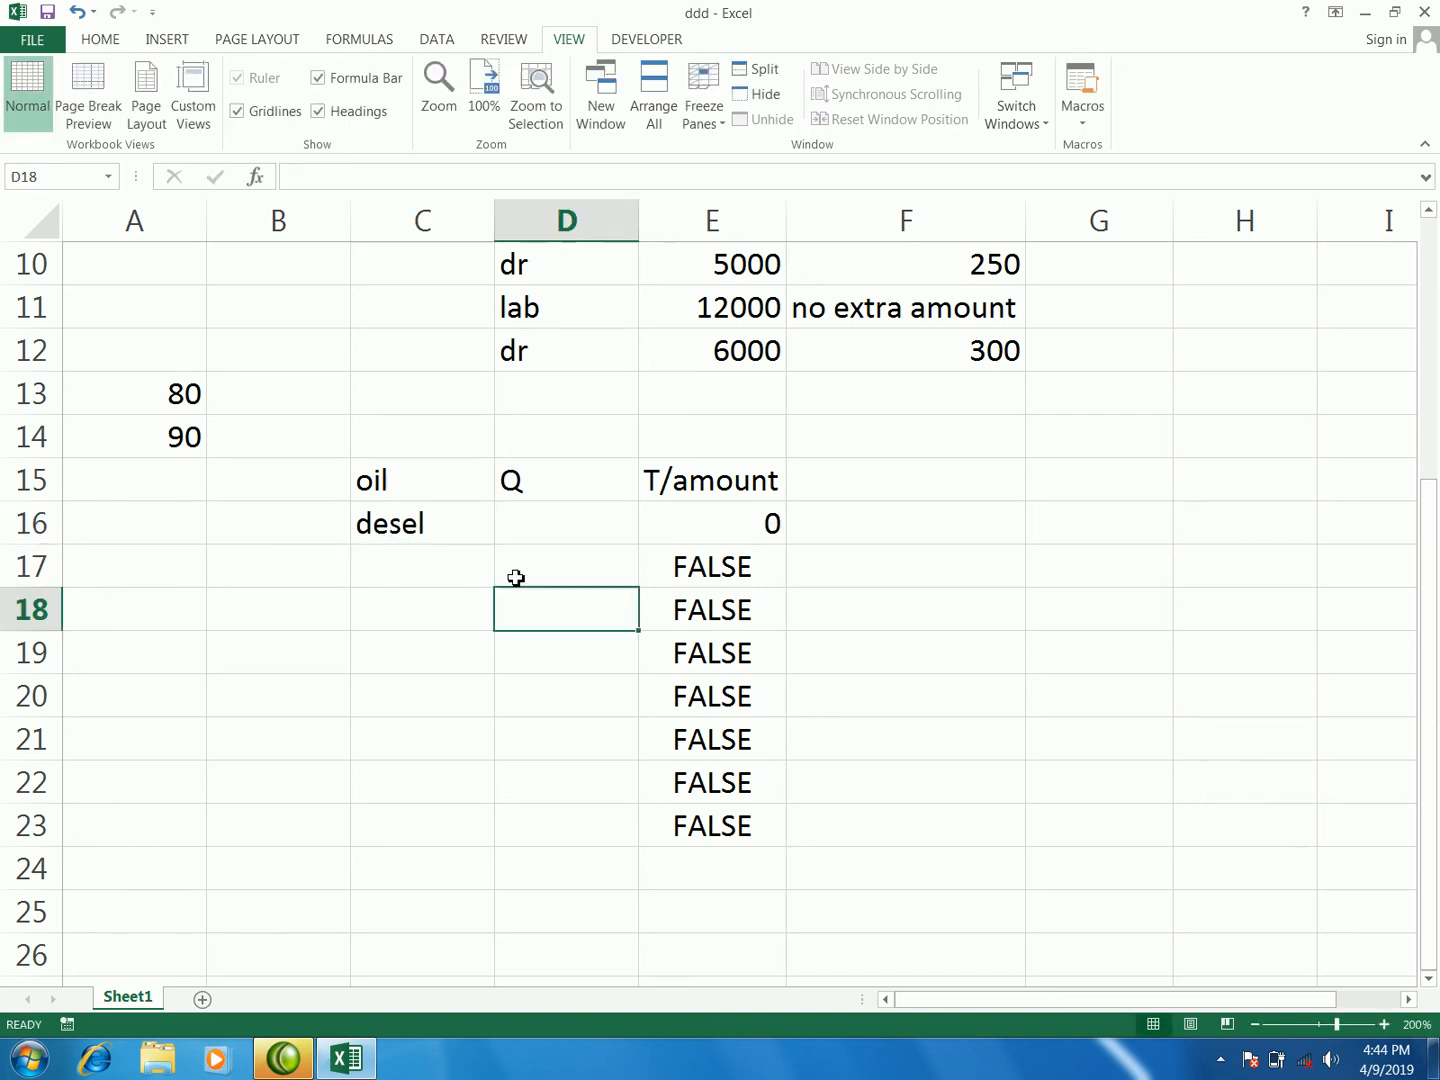
pyautogui.click(697, 528)
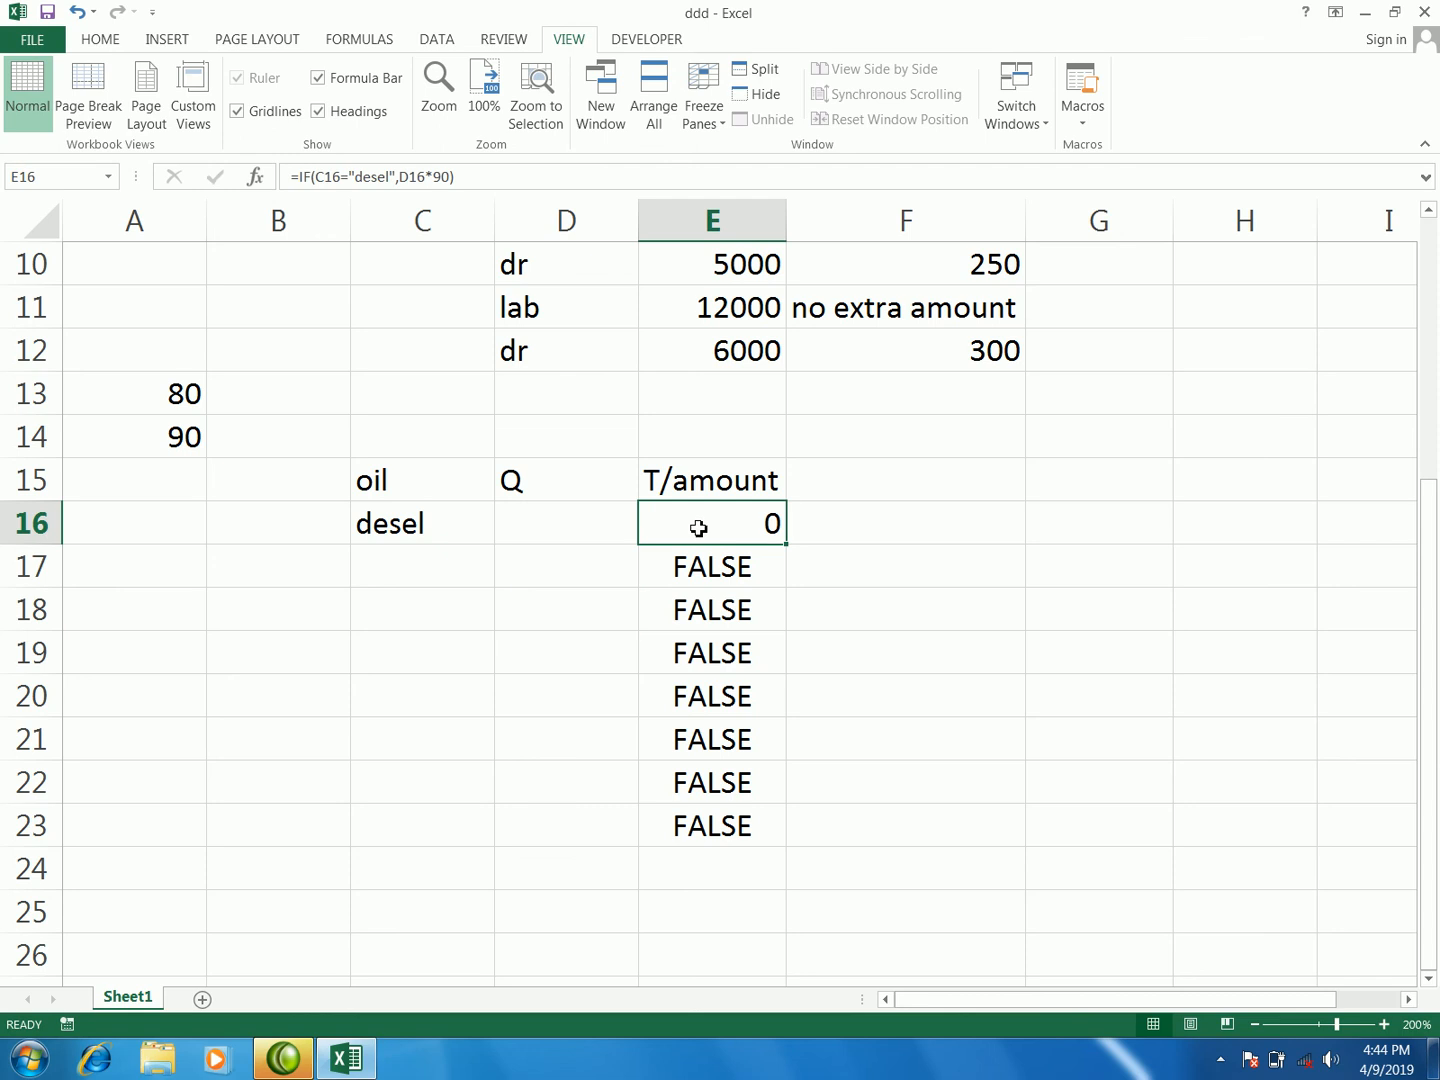
# - Enter 8 as the quantity in D16 and check the row's T/amount result
pyautogui.click(553, 524)
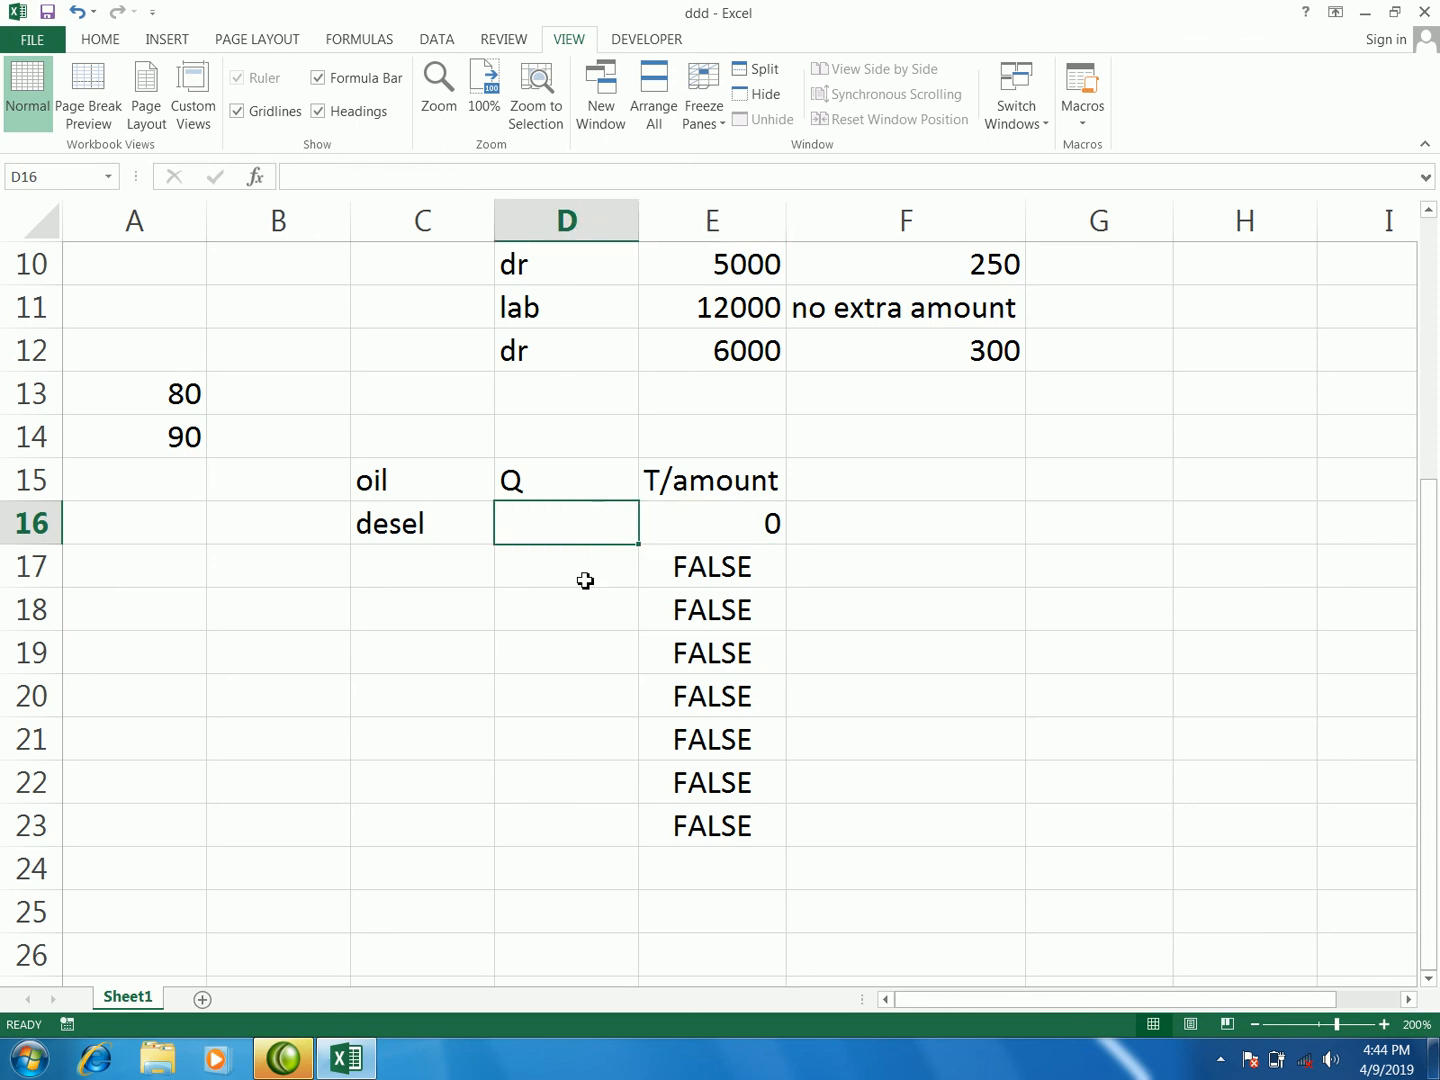
pyautogui.write('8')
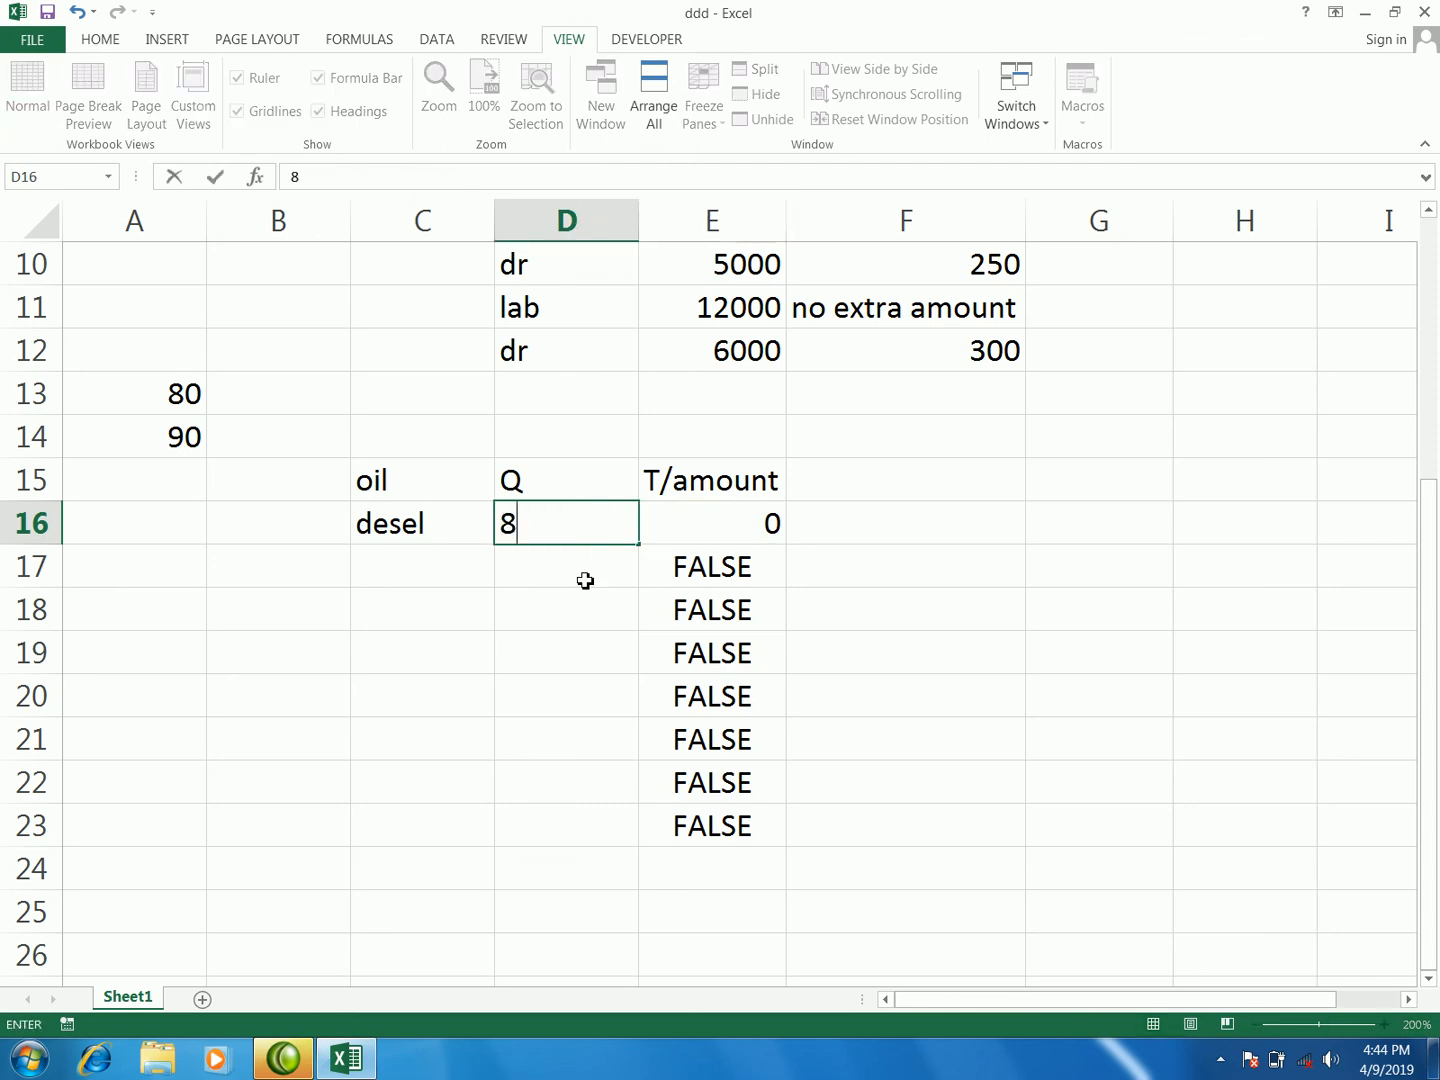
pyautogui.click(931, 582)
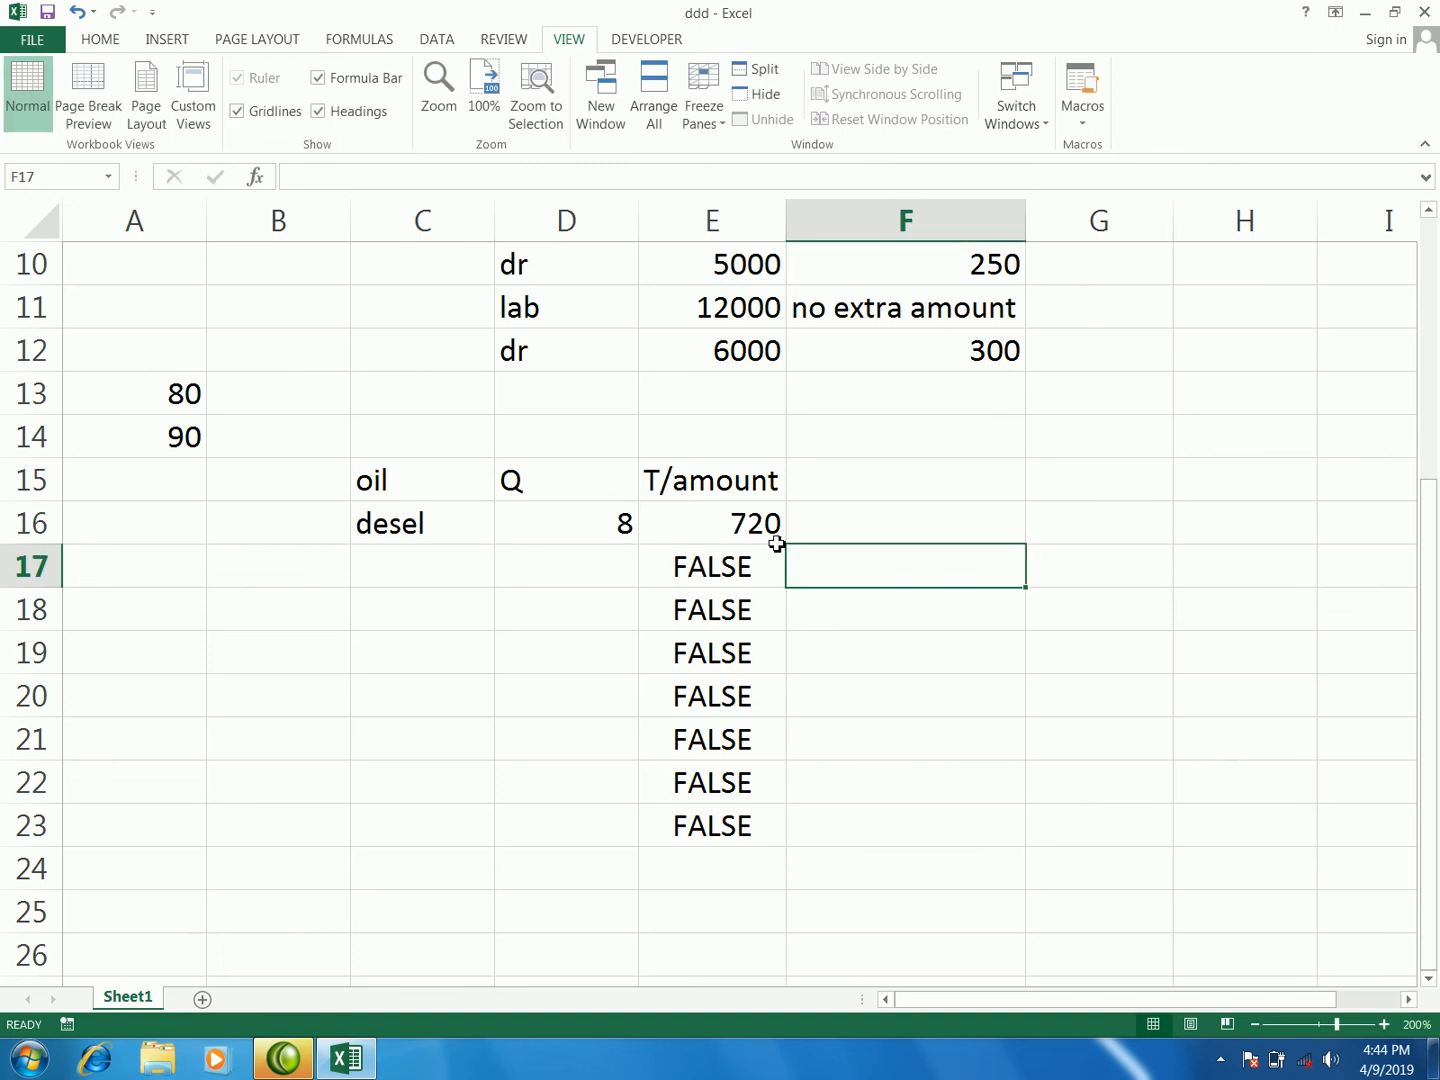
pyautogui.click(634, 529)
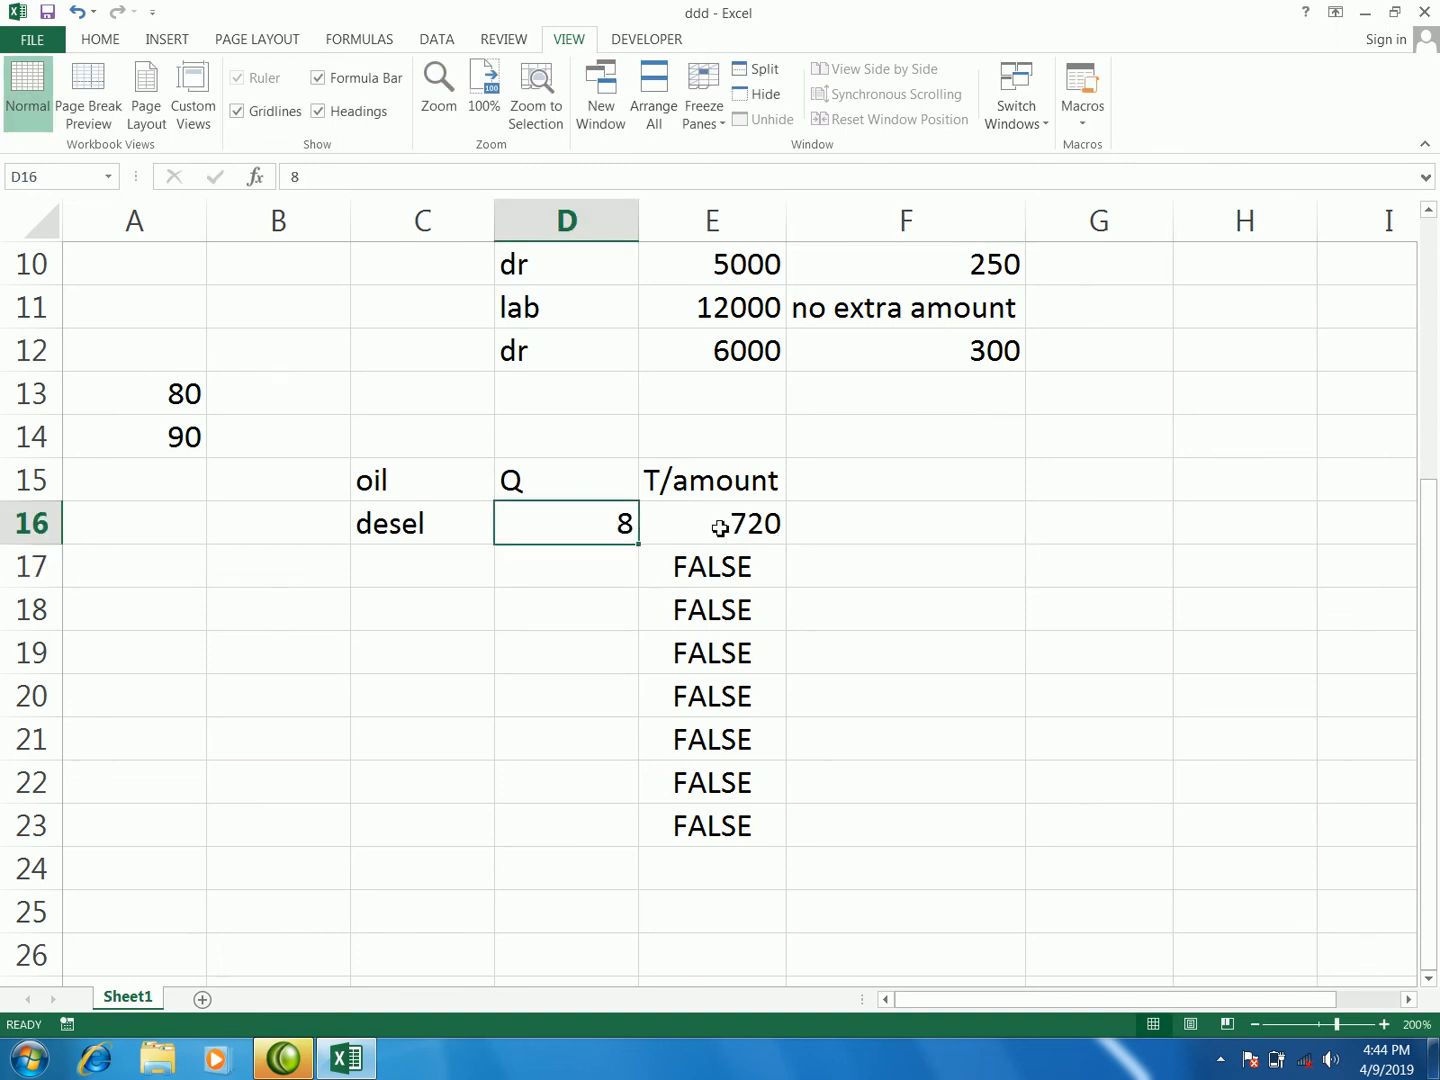
pyautogui.click(695, 532)
# - Examine the Extra IF formula in F5 against the job entries in column D
pyautogui.click(395, 527)
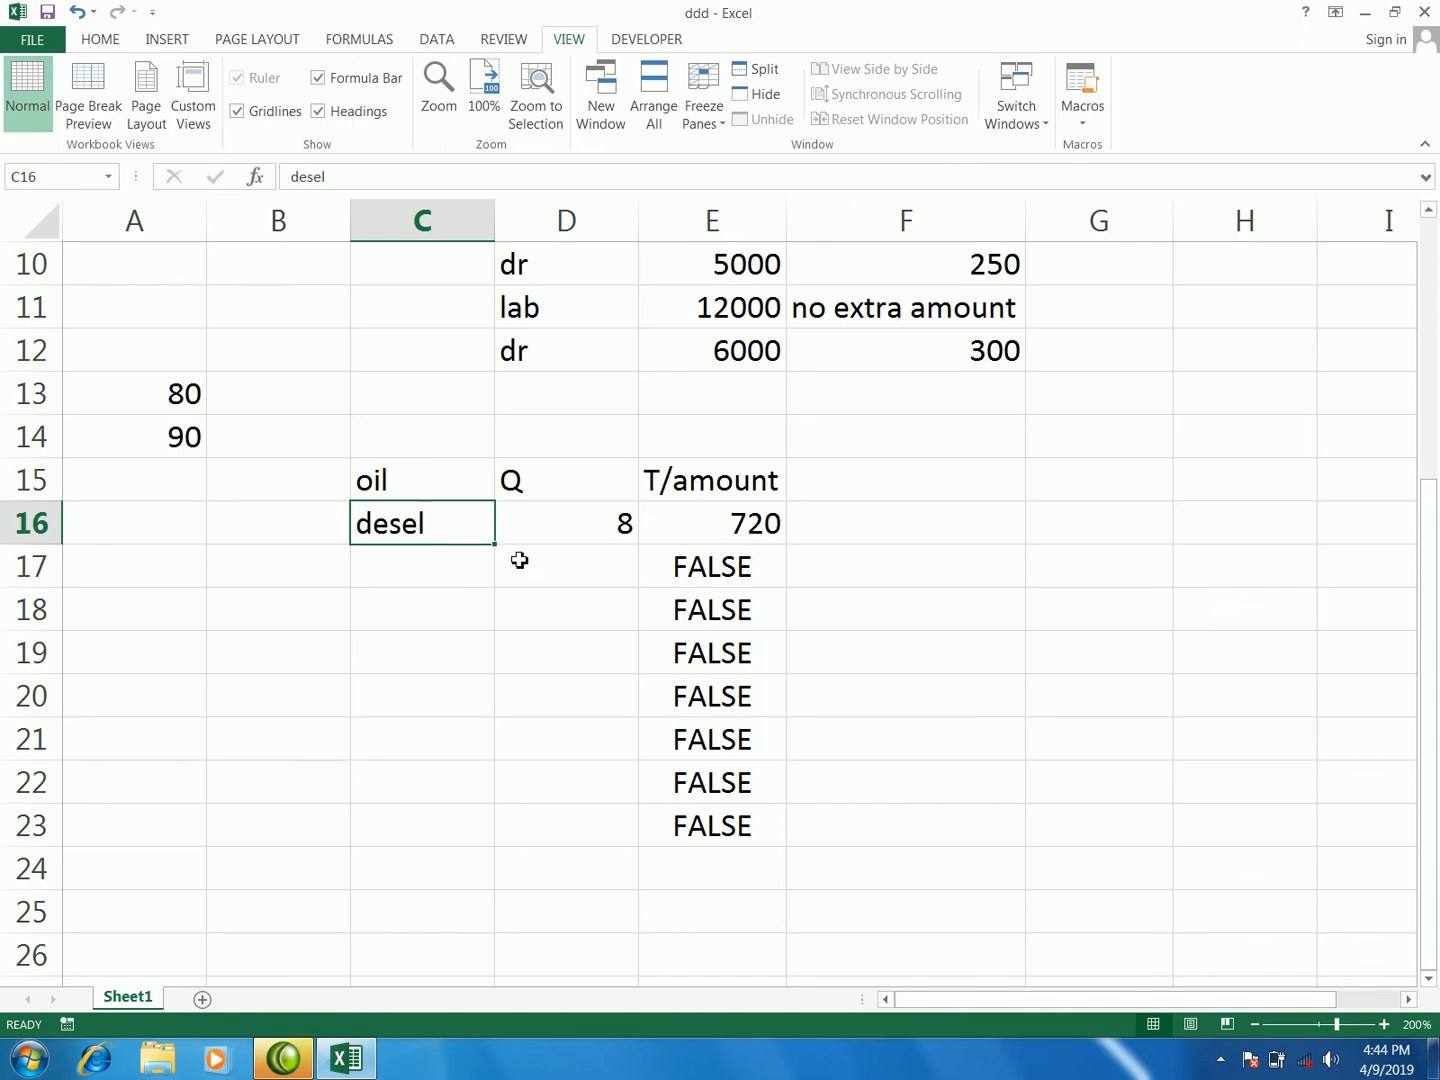
pyautogui.scroll(1, 520, 561)
pyautogui.scroll(2, 829, 633)
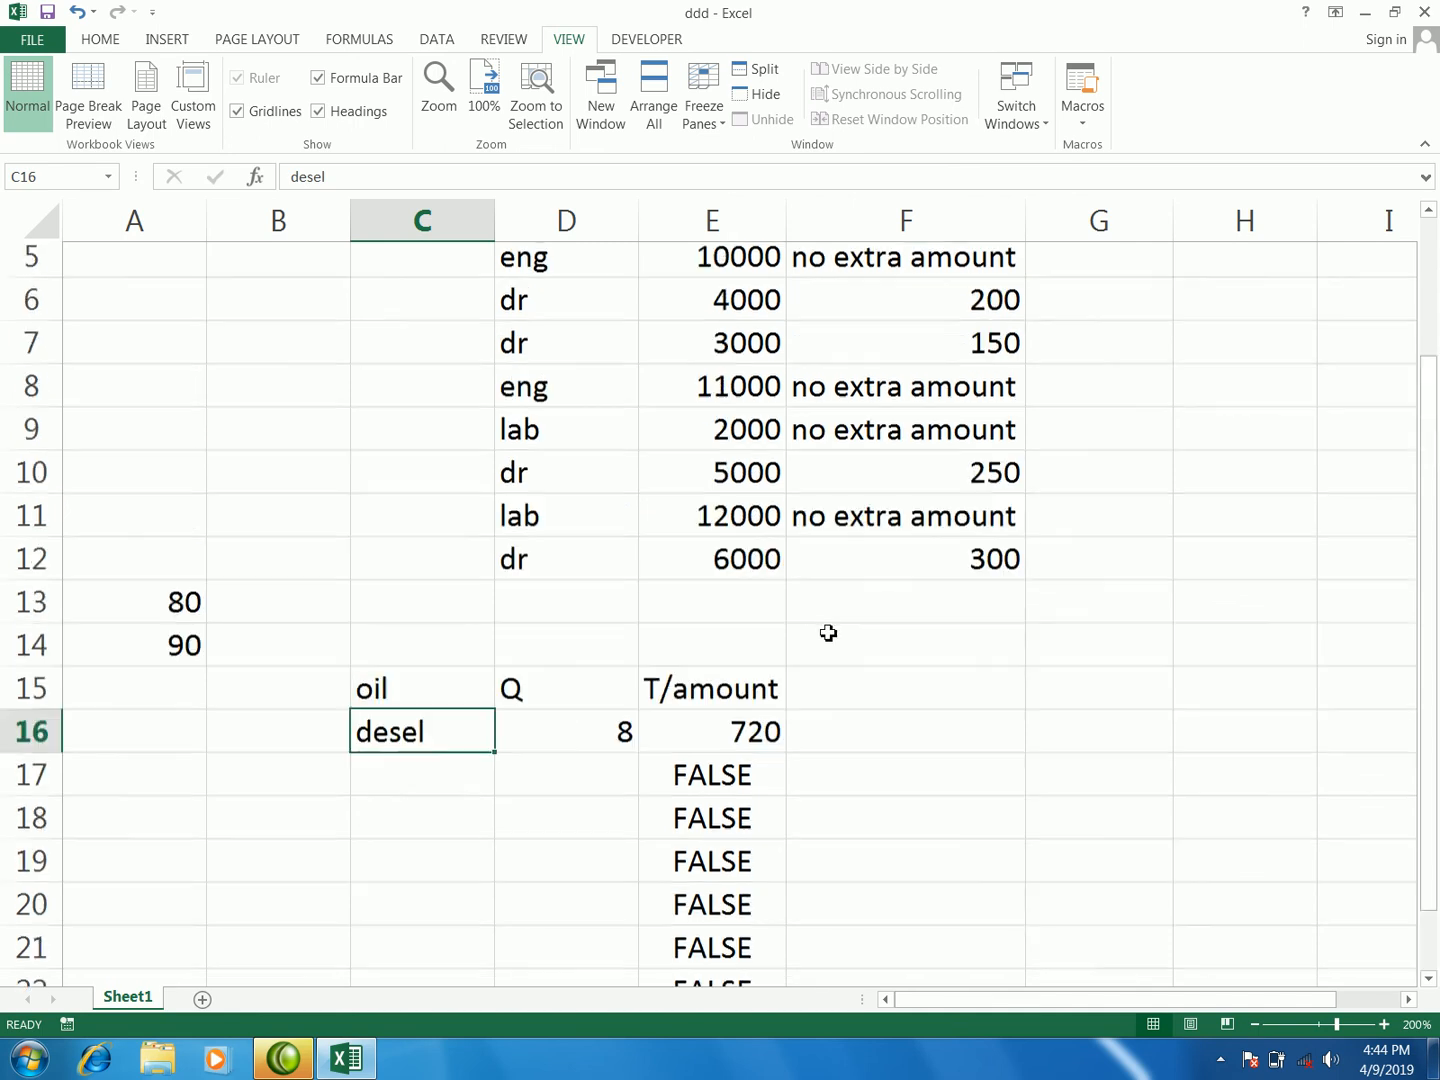
pyautogui.click(916, 449)
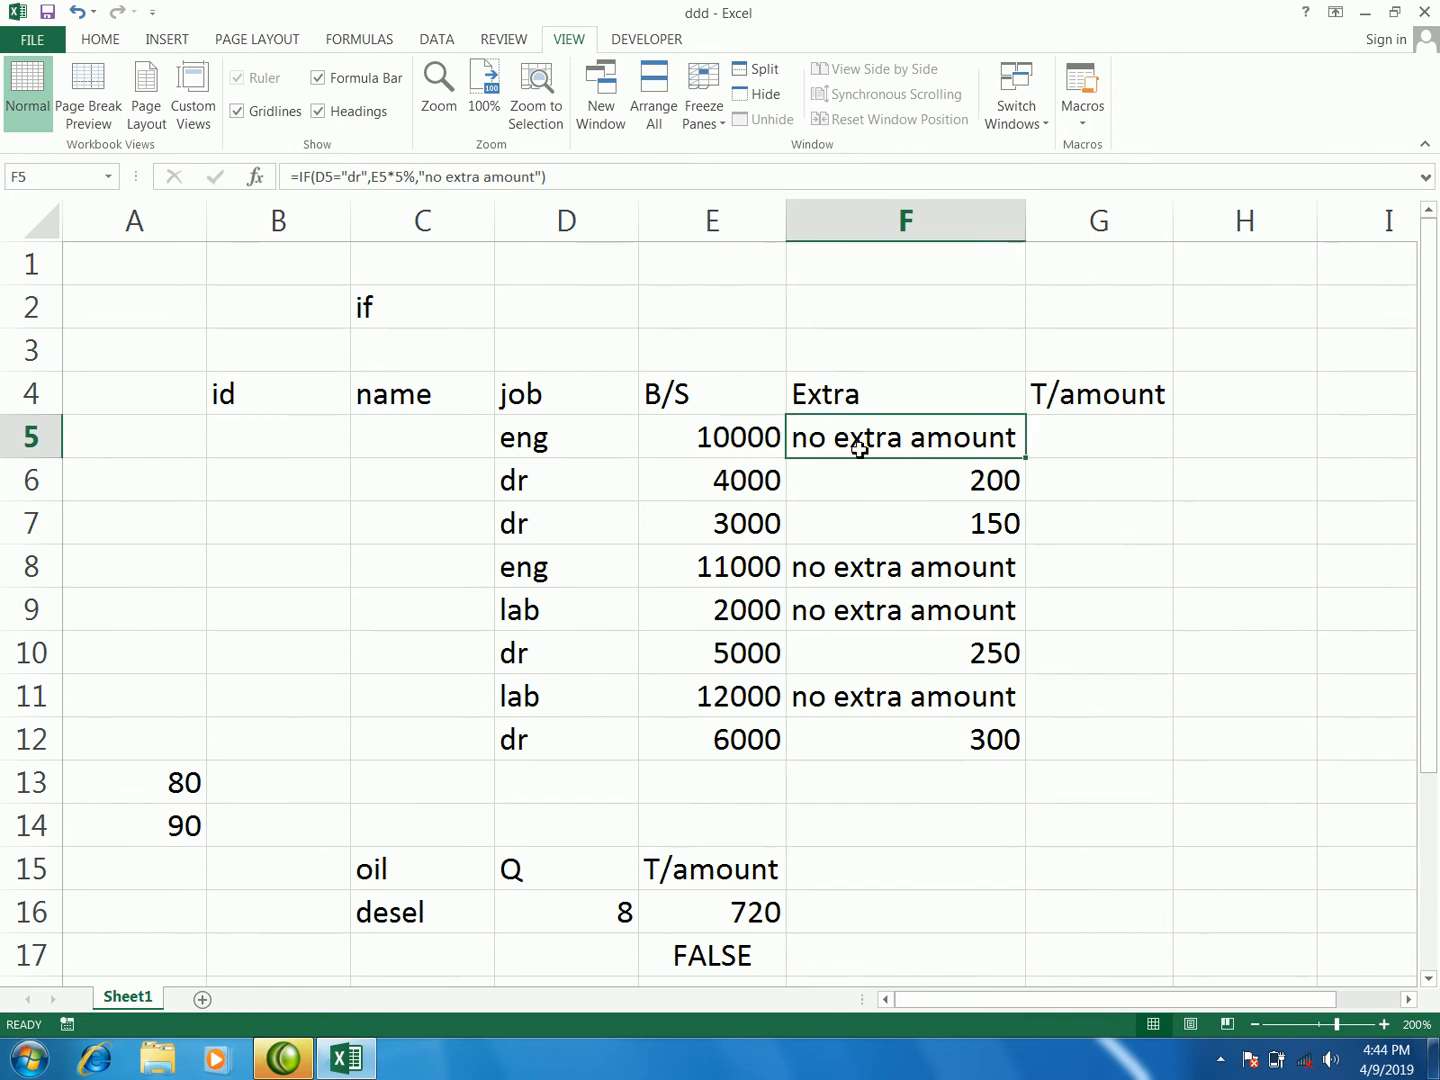
pyautogui.click(557, 447)
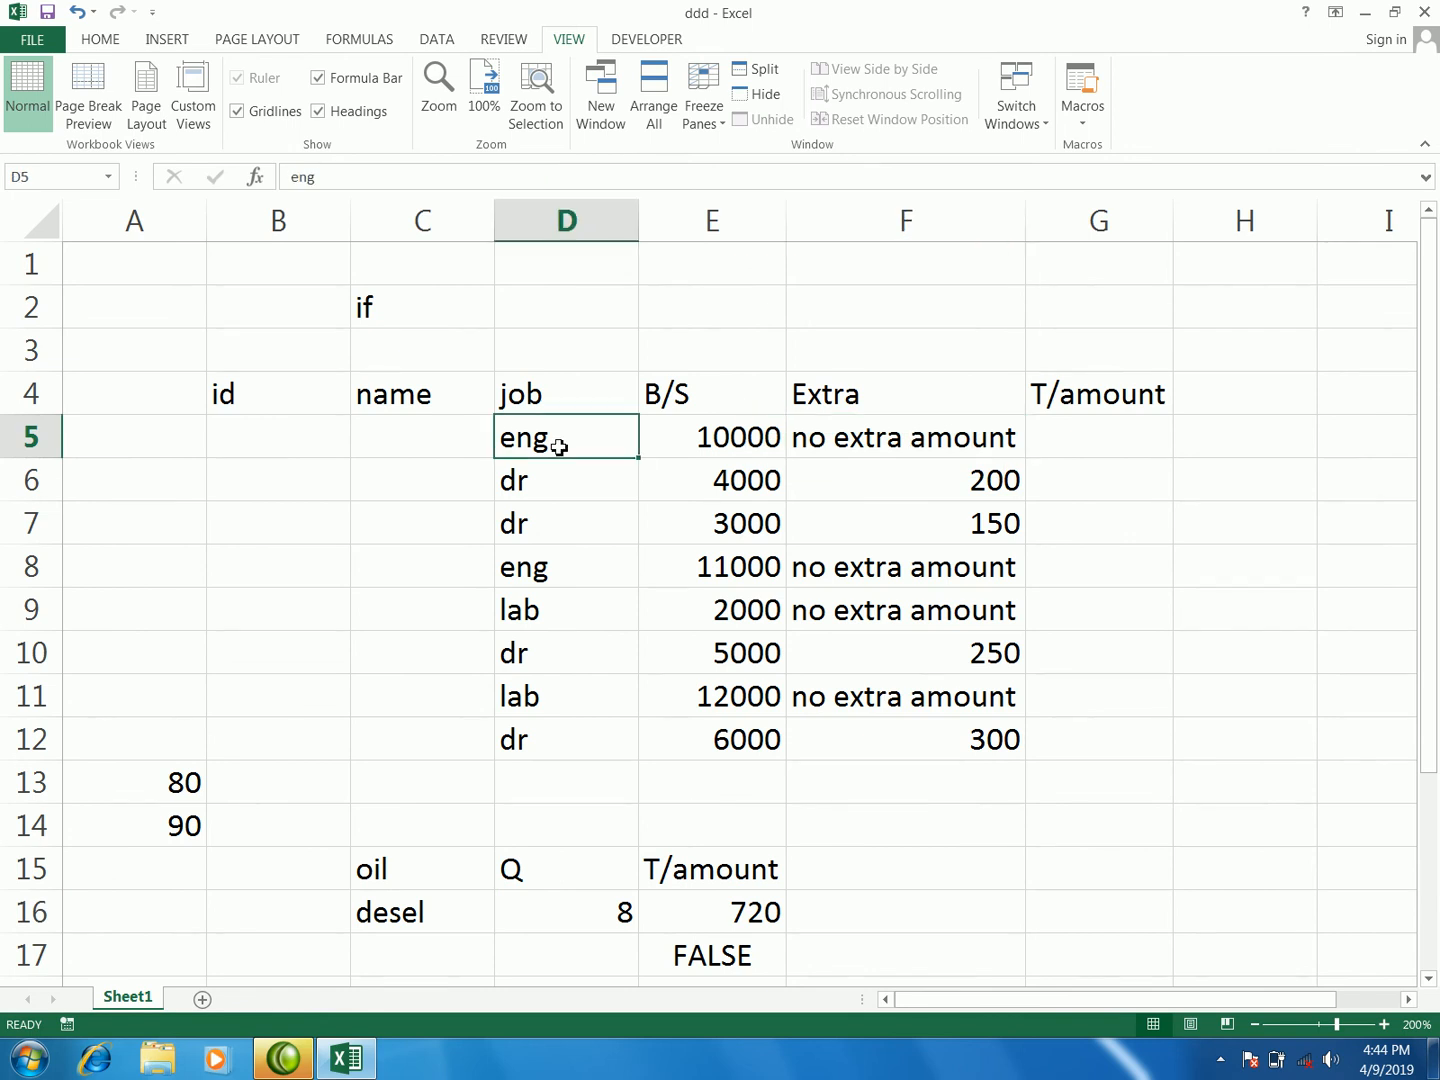
pyautogui.click(559, 536)
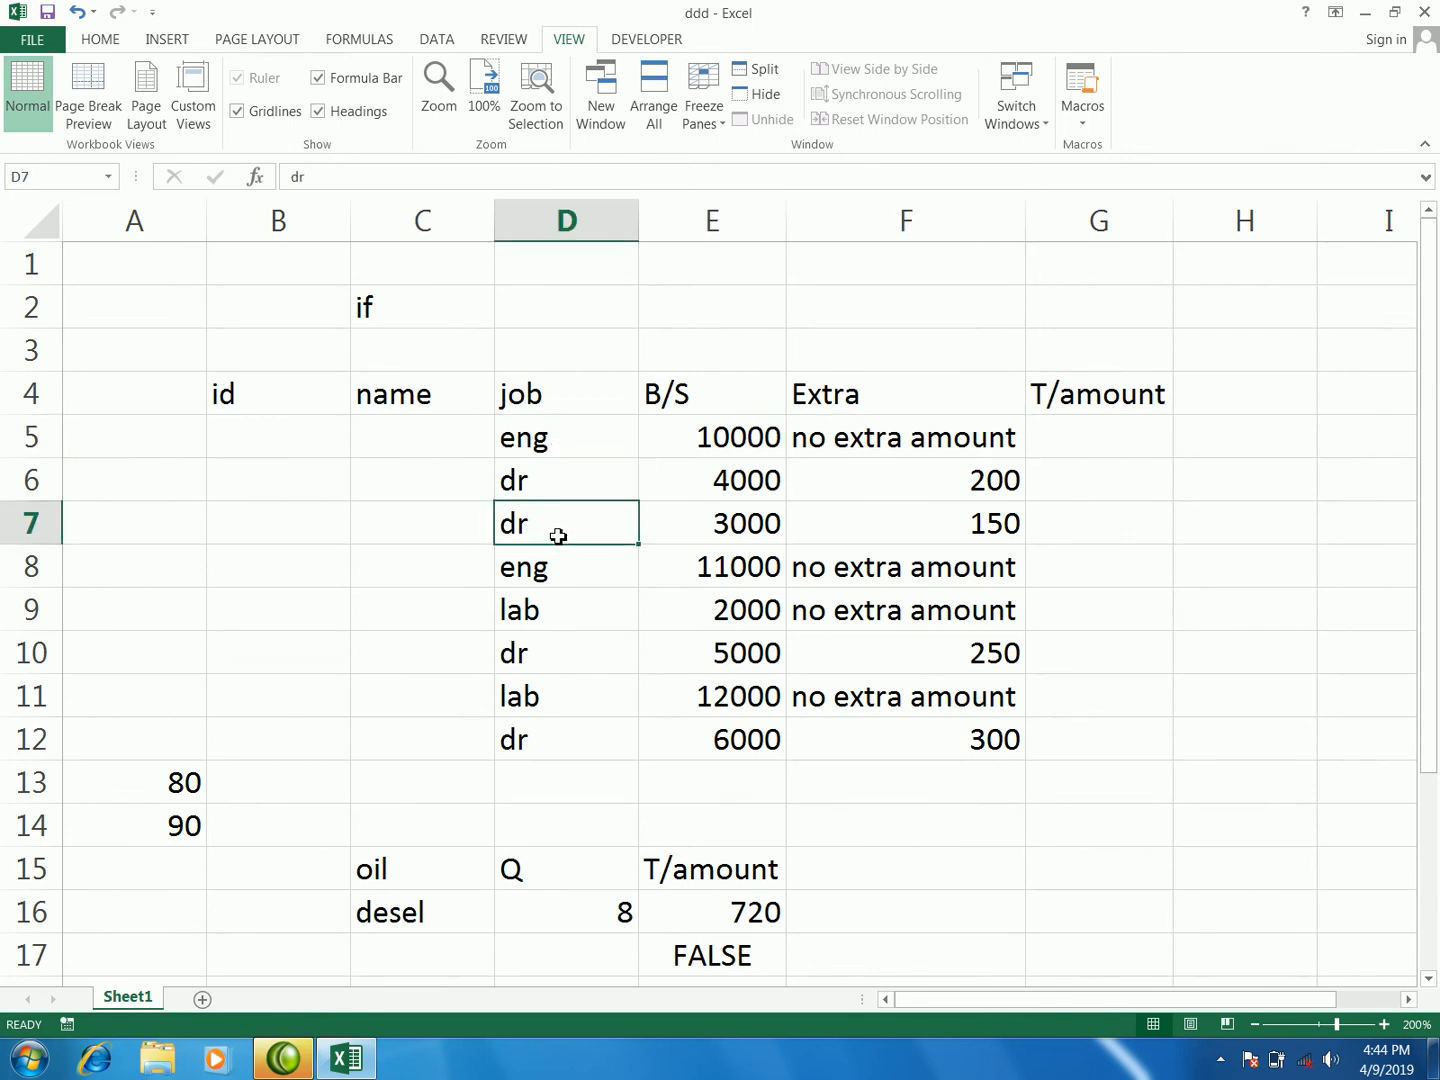
pyautogui.click(545, 444)
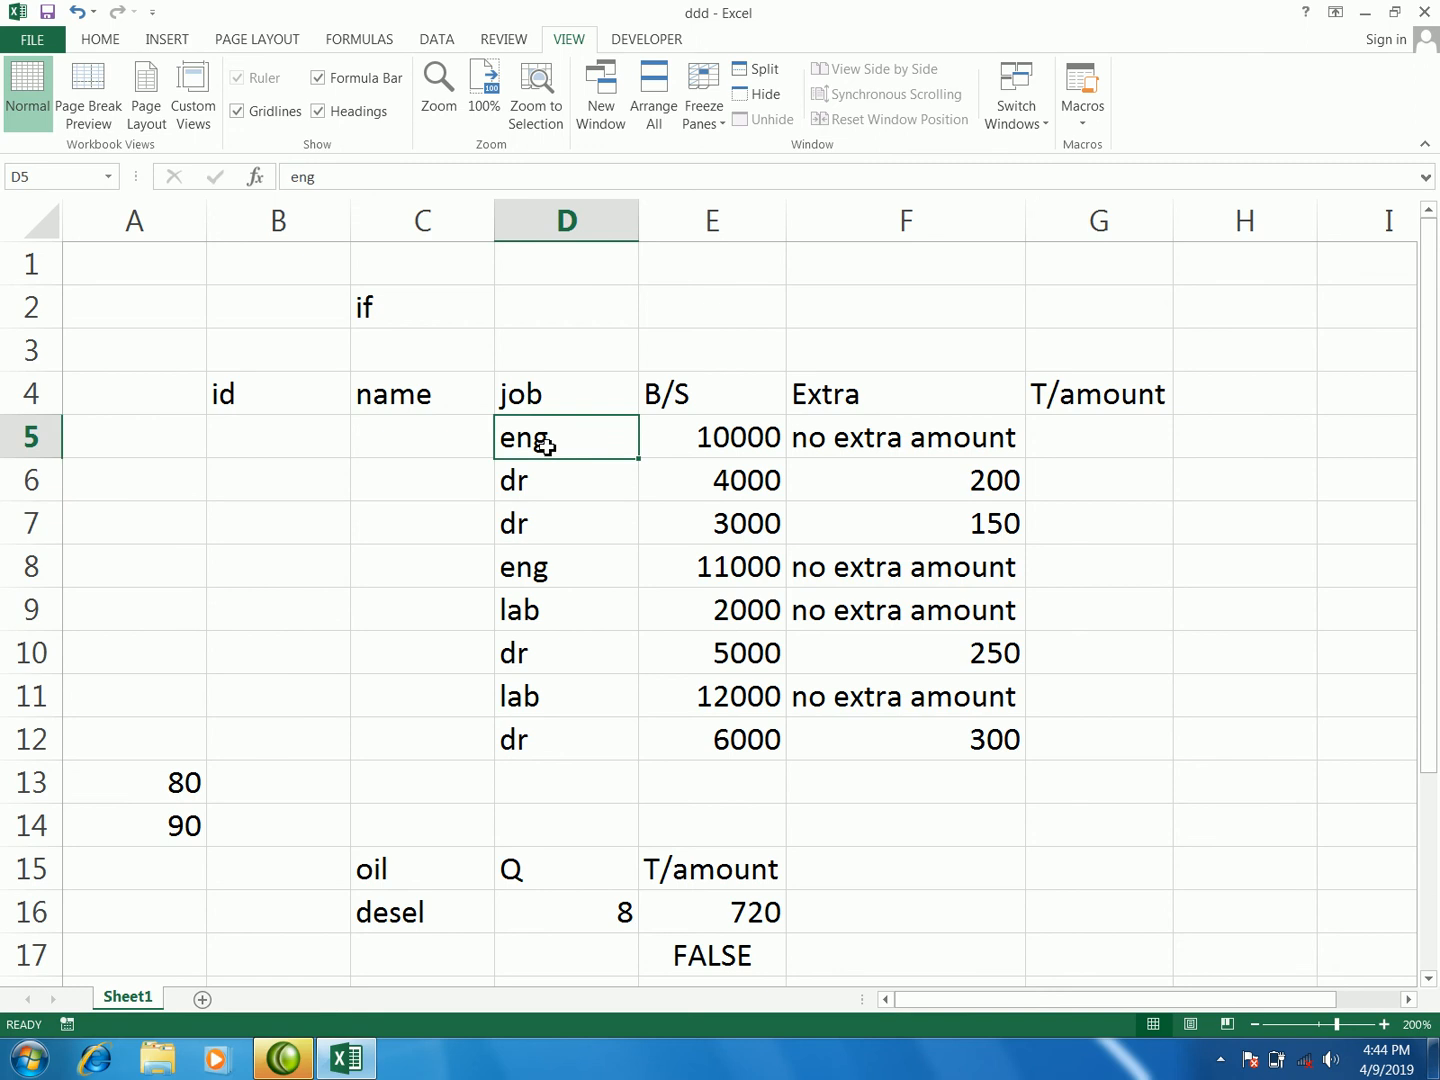
pyautogui.click(549, 487)
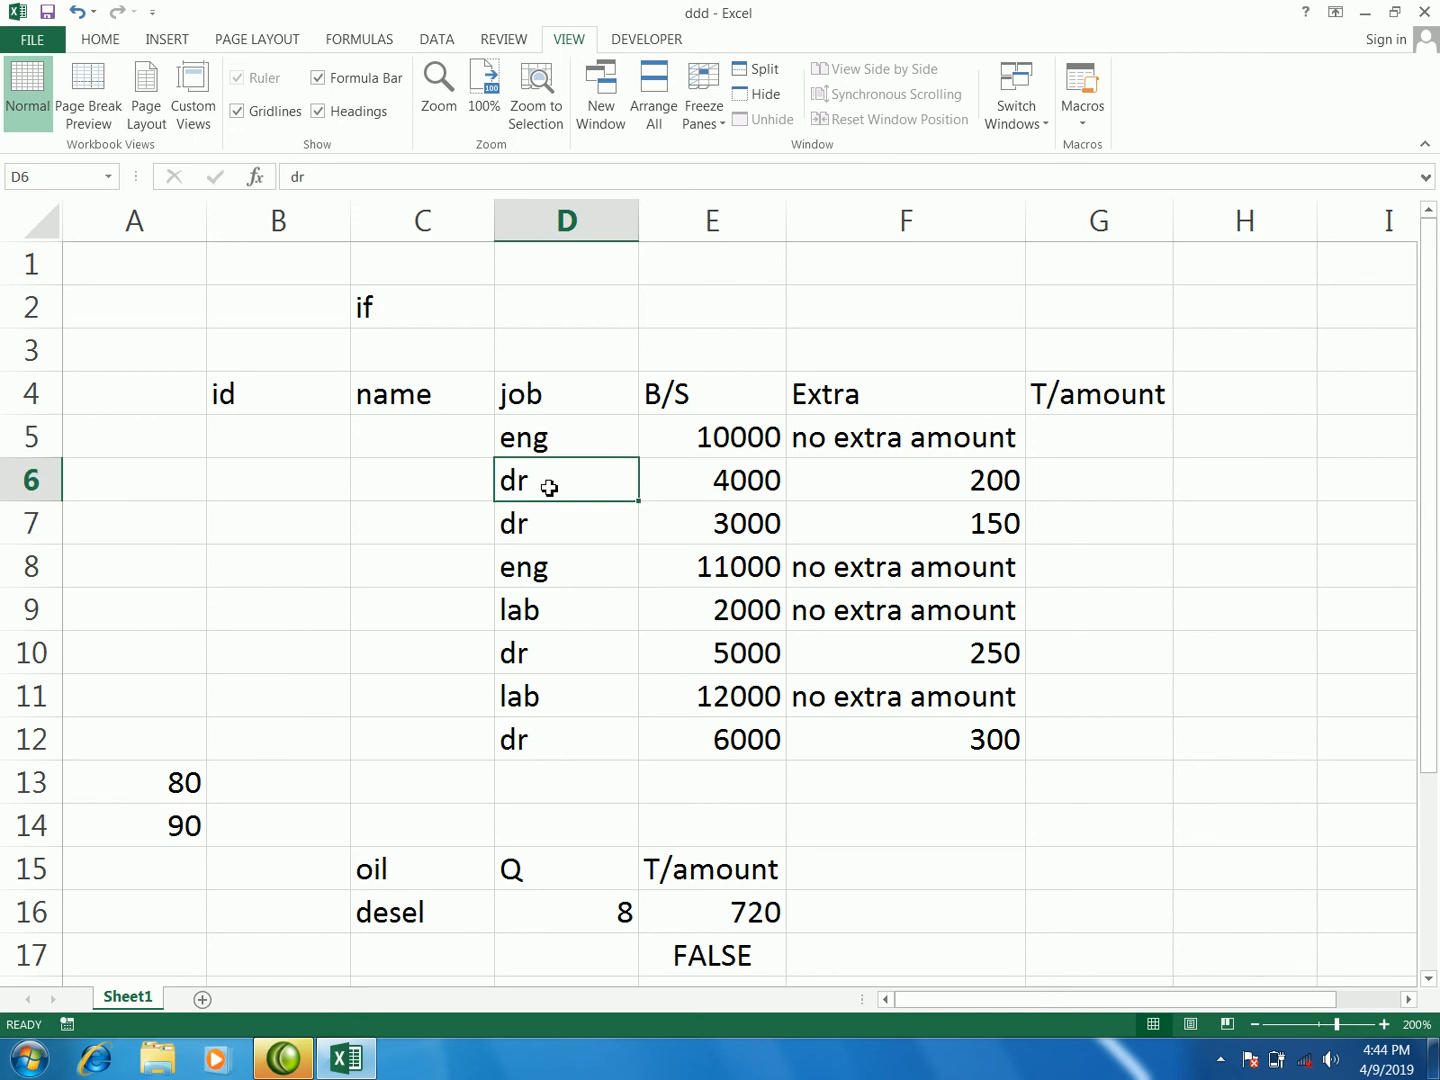
pyautogui.click(555, 685)
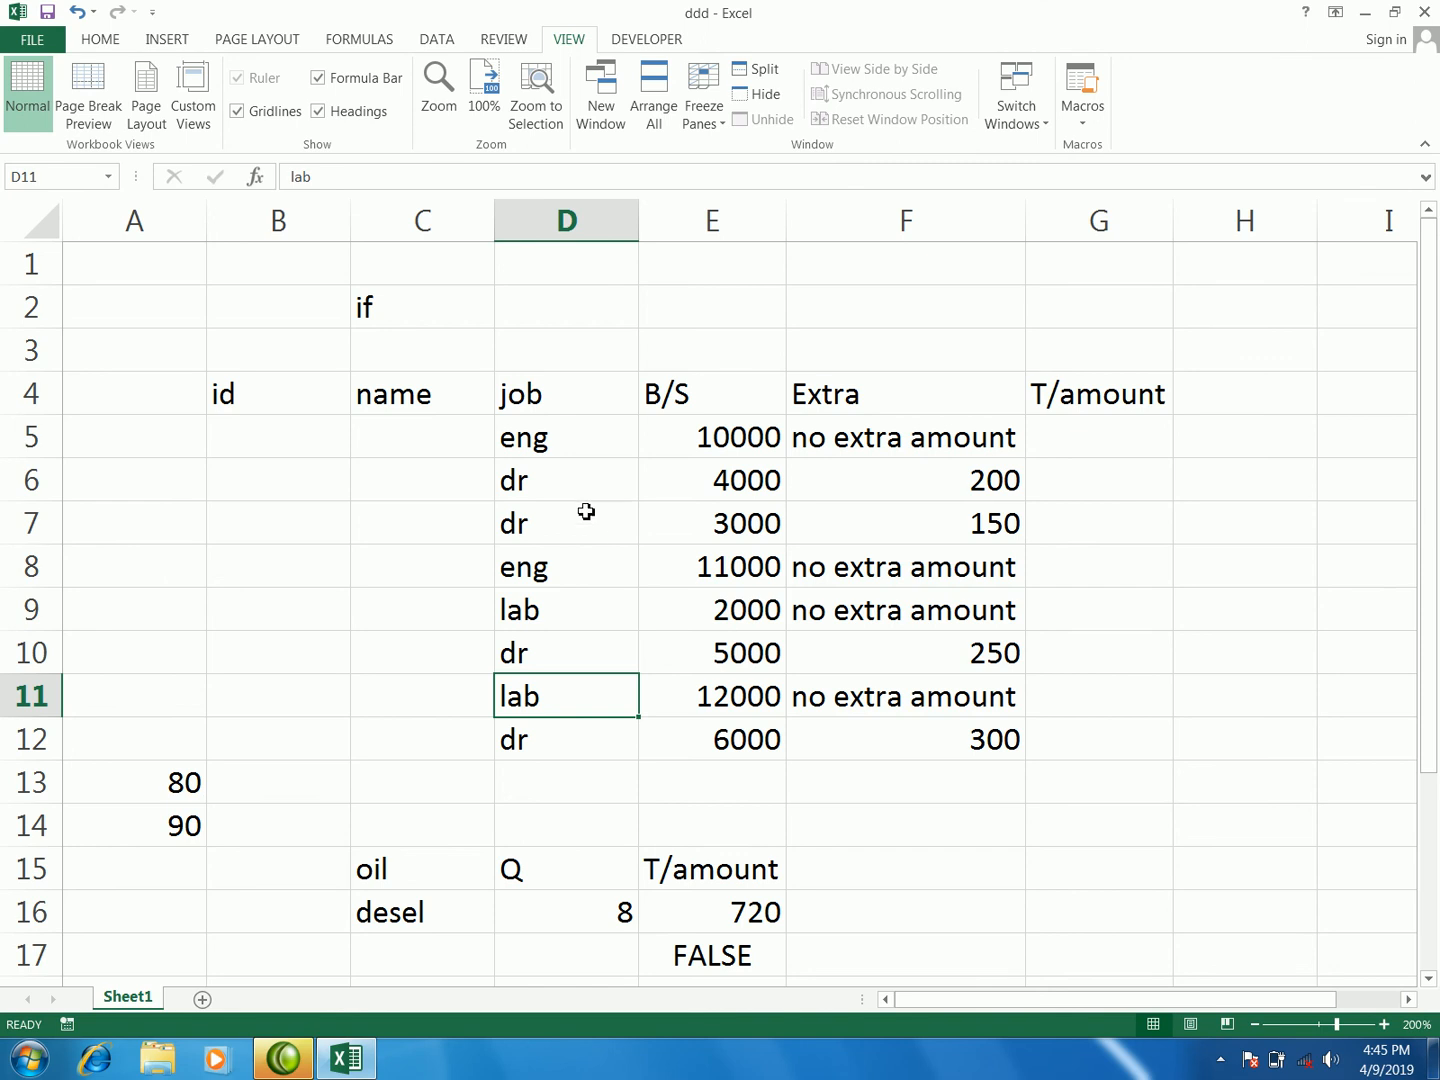
pyautogui.click(587, 511)
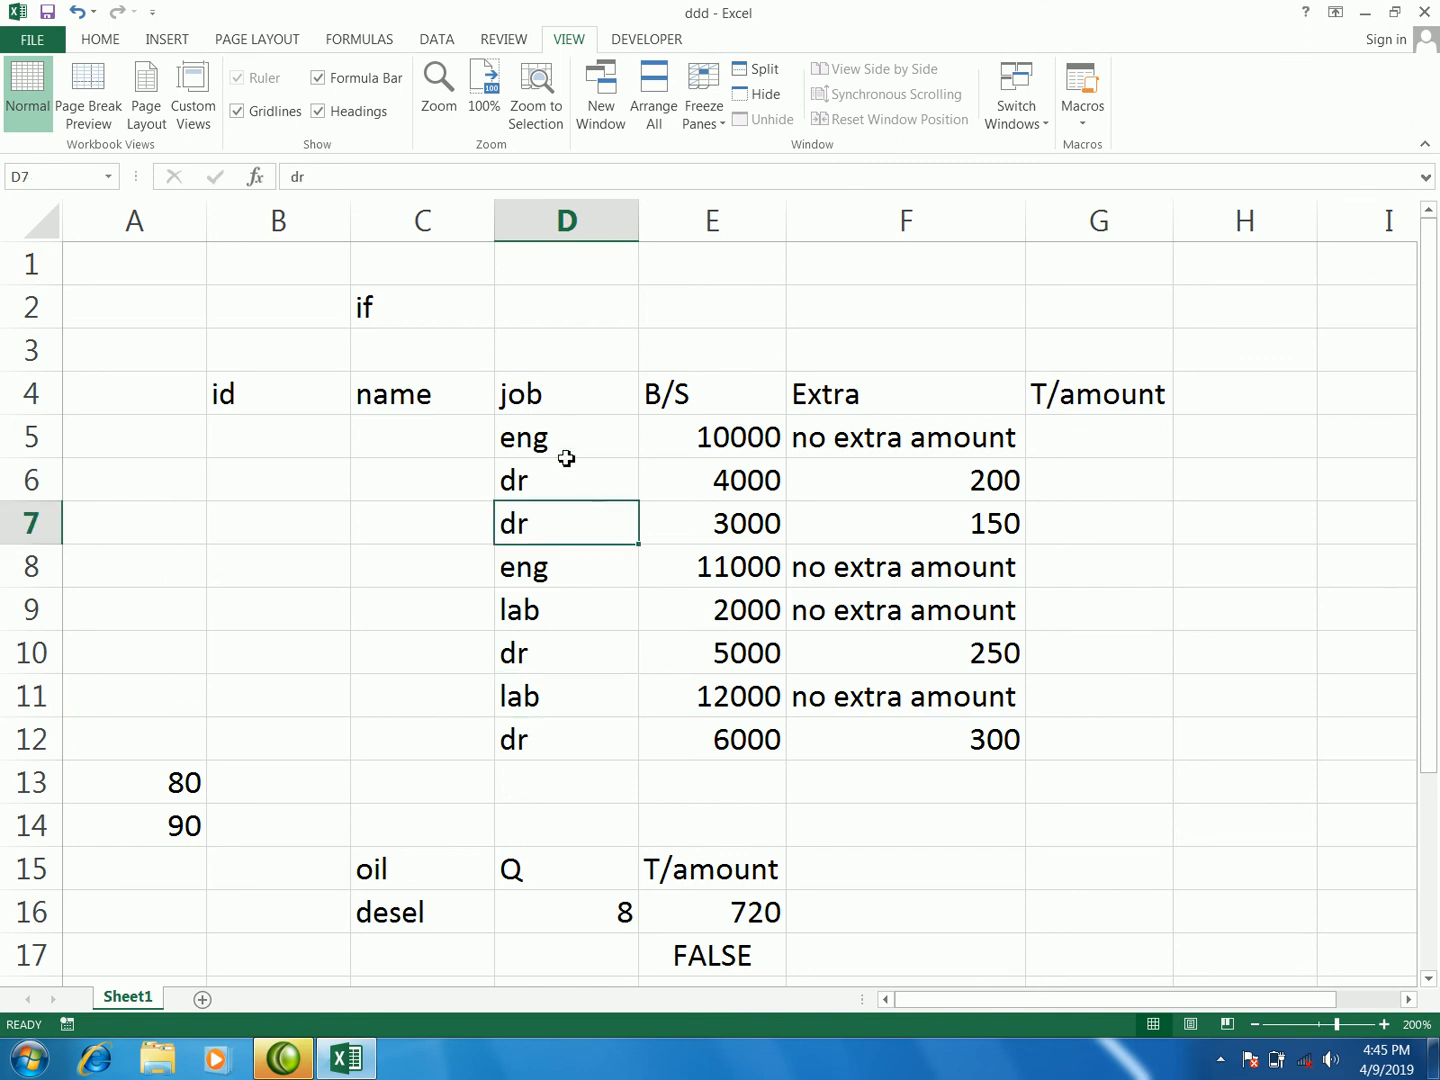
pyautogui.click(566, 450)
pyautogui.click(903, 449)
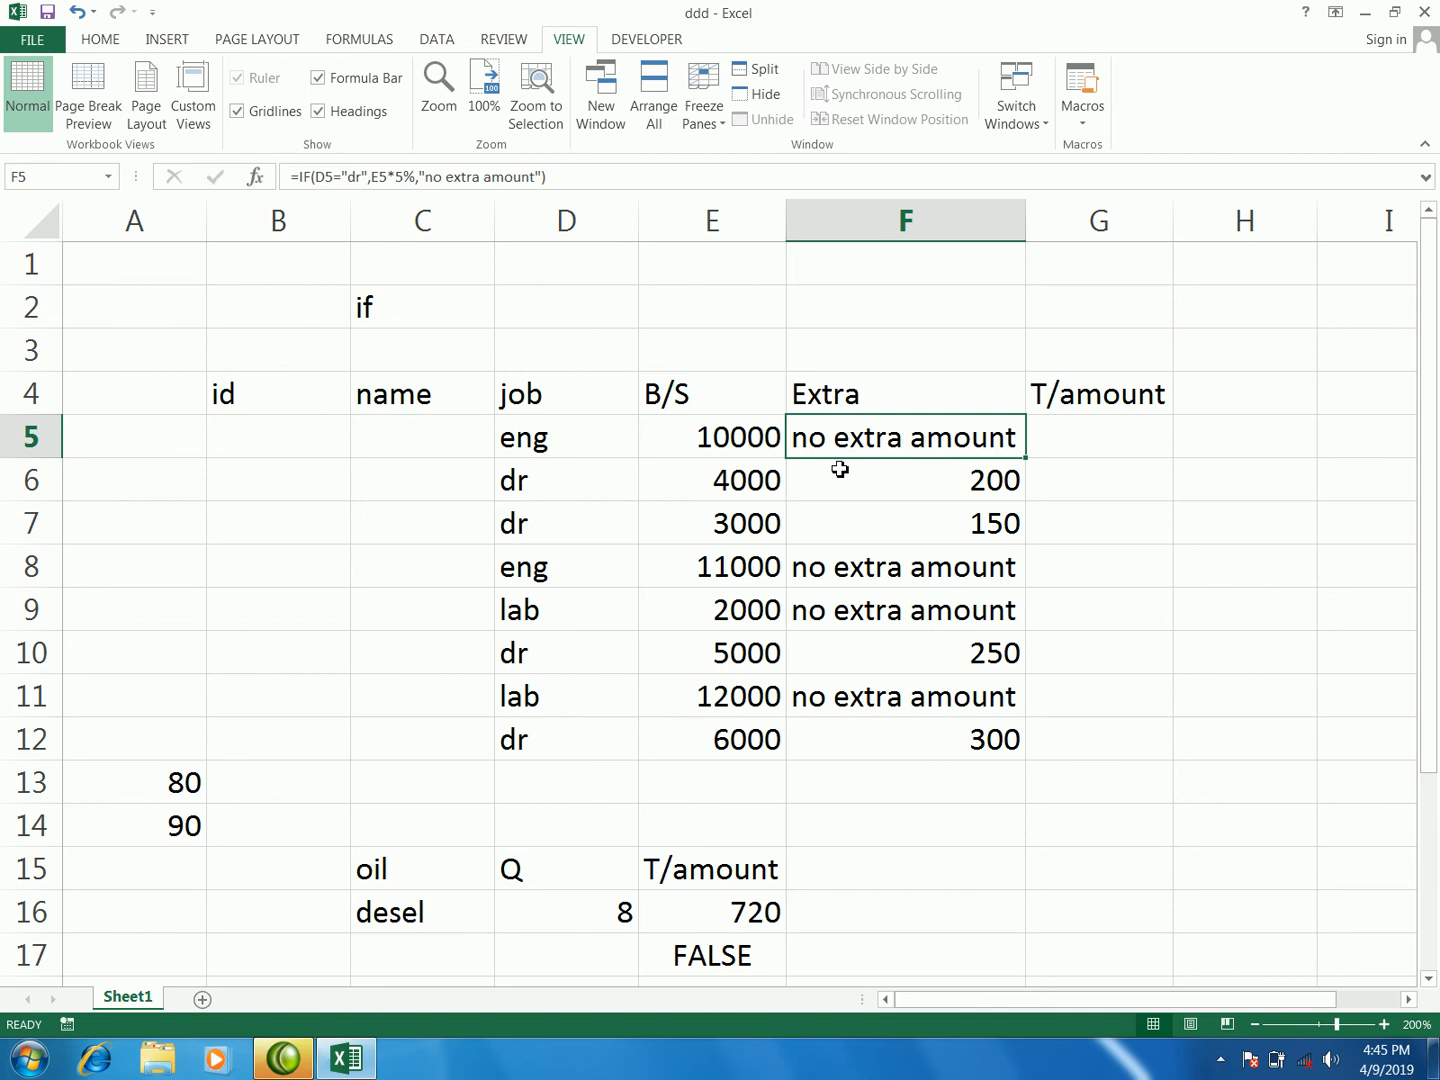
pyautogui.scroll(-1, 840, 470)
pyautogui.scroll(1, 841, 469)
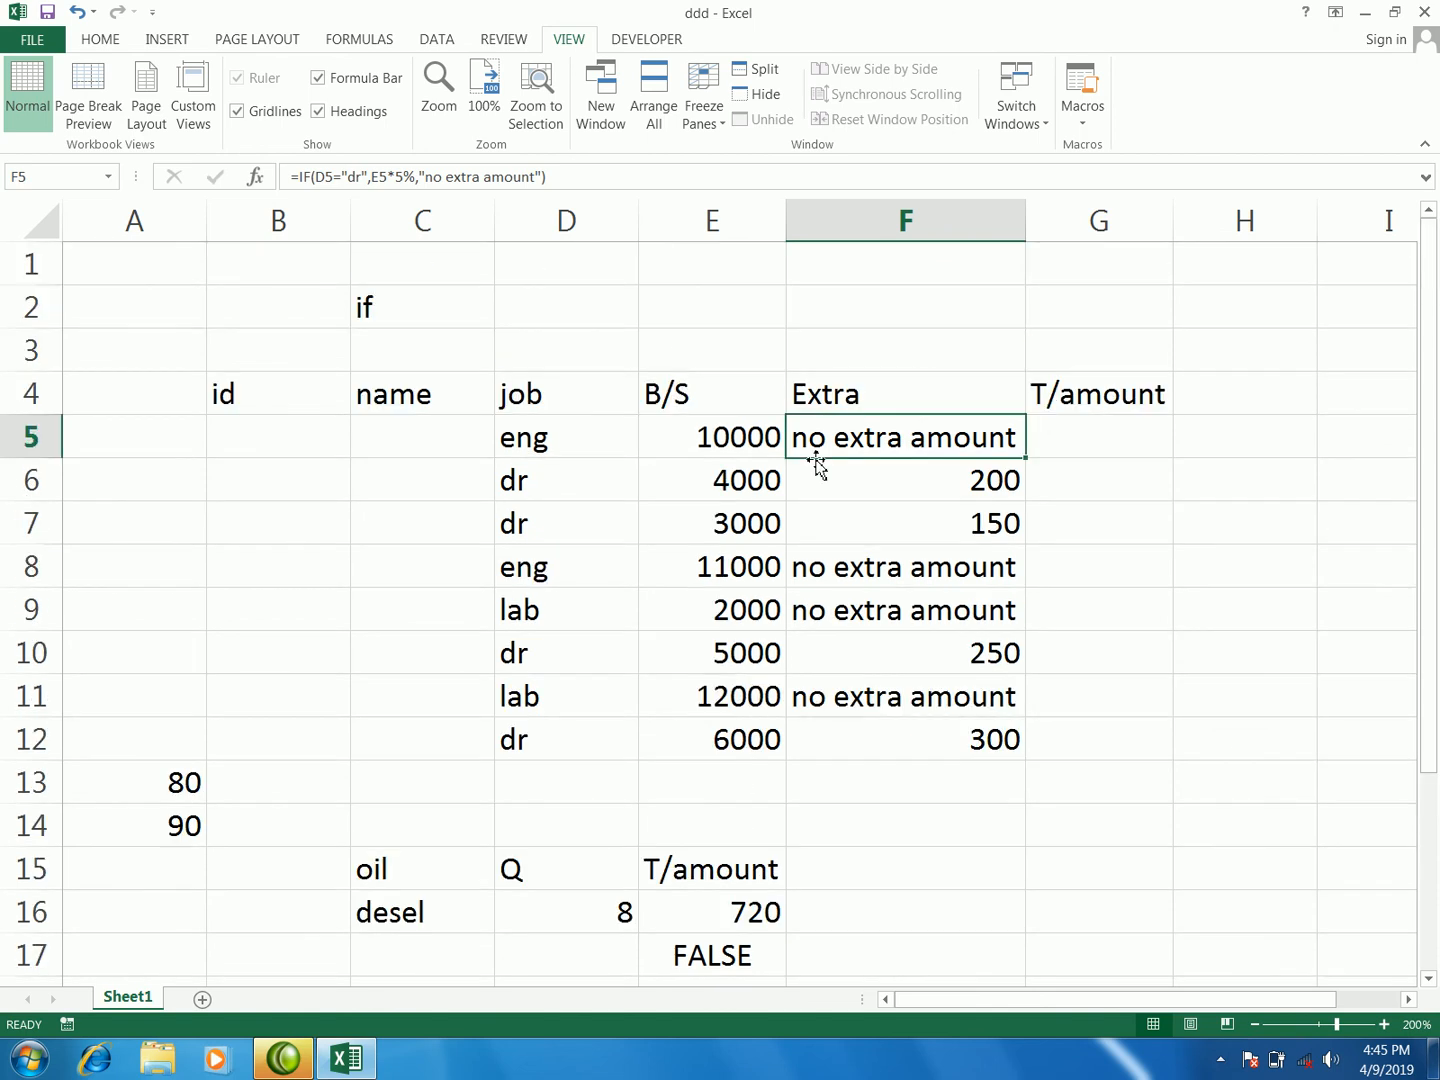
pyautogui.click(582, 445)
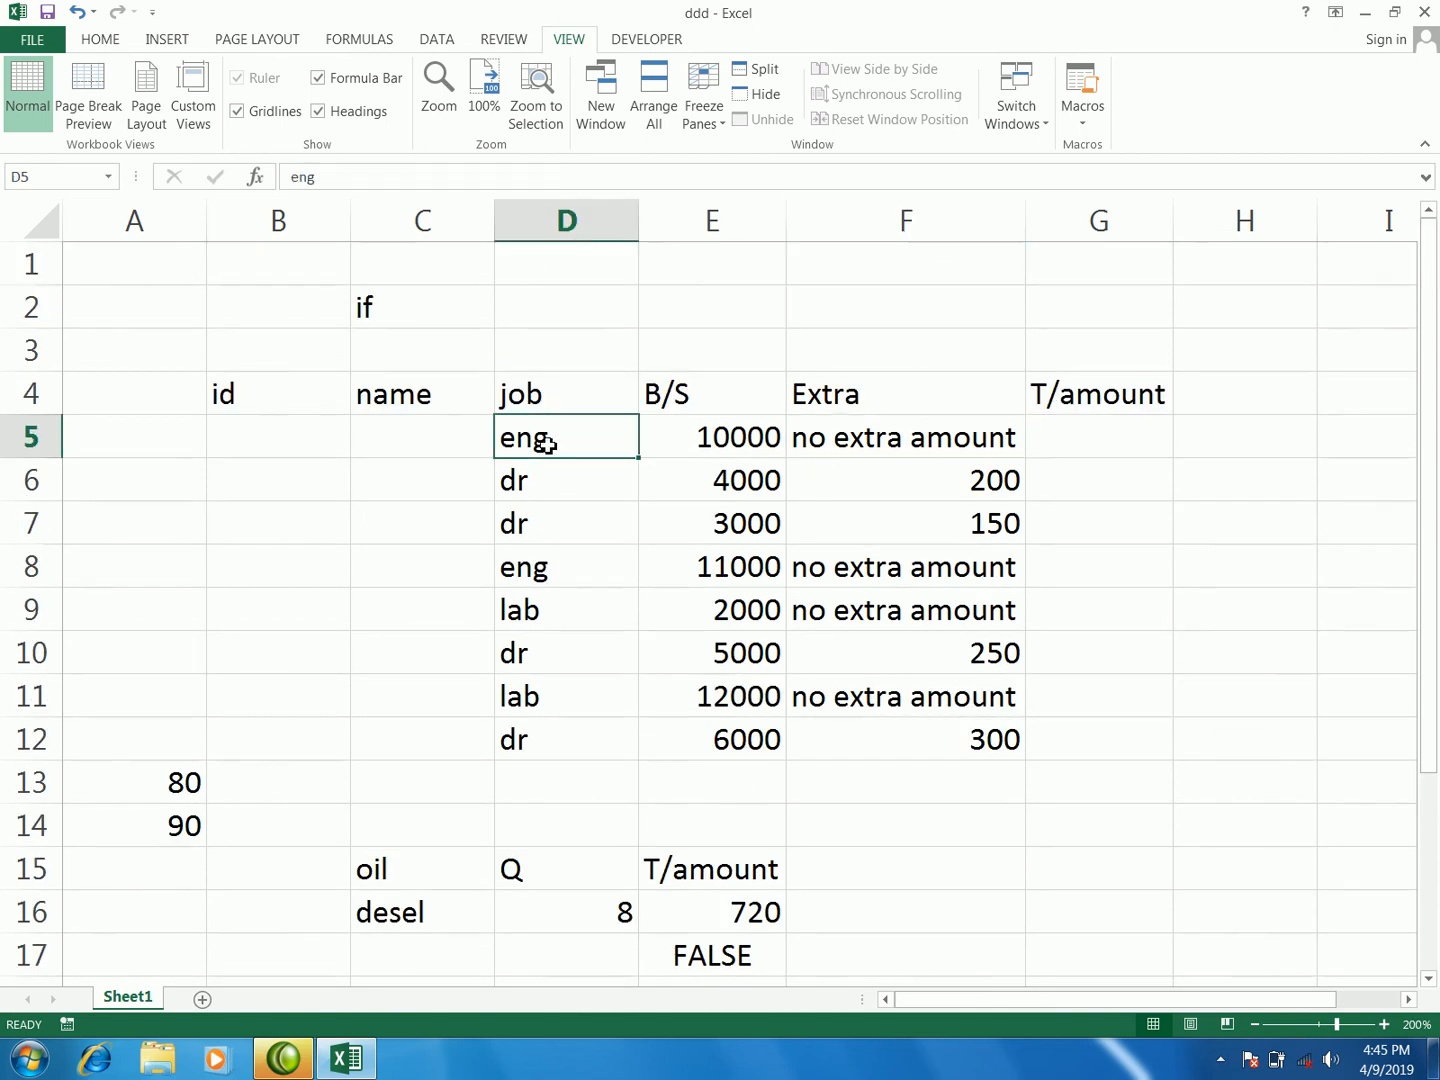
pyautogui.click(828, 445)
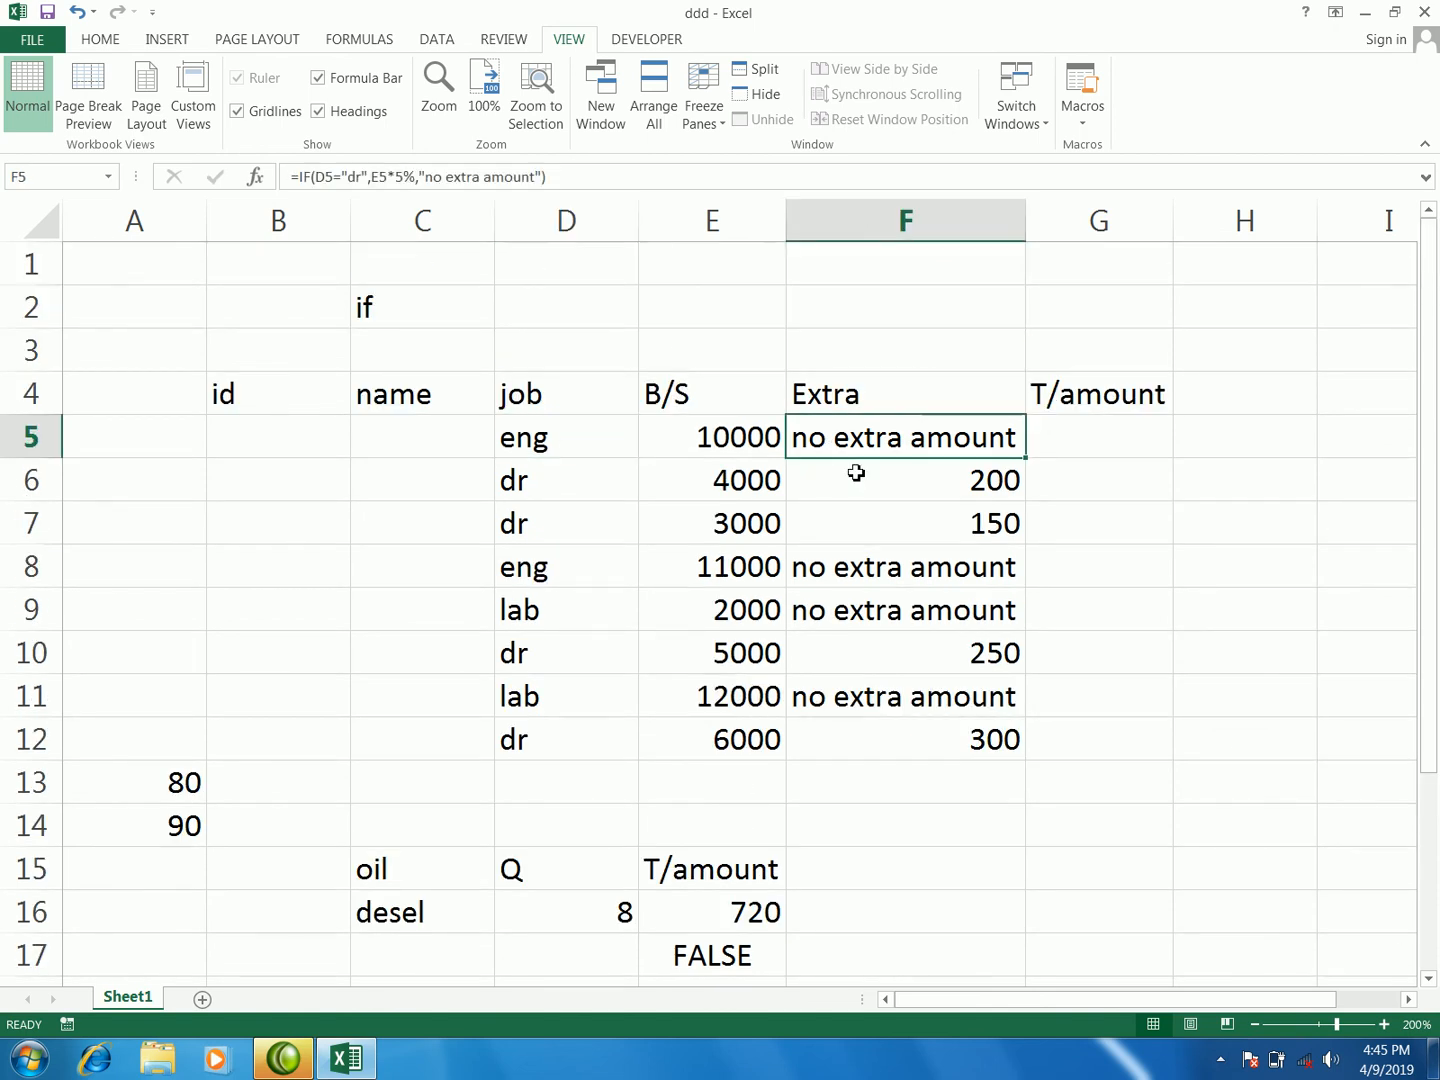
# - Compare the oil type and quantity in row 16 with the employee table's B/S, Extra and T/amount columns
pyautogui.click(1427, 980)
pyautogui.scroll(-2, 731, 690)
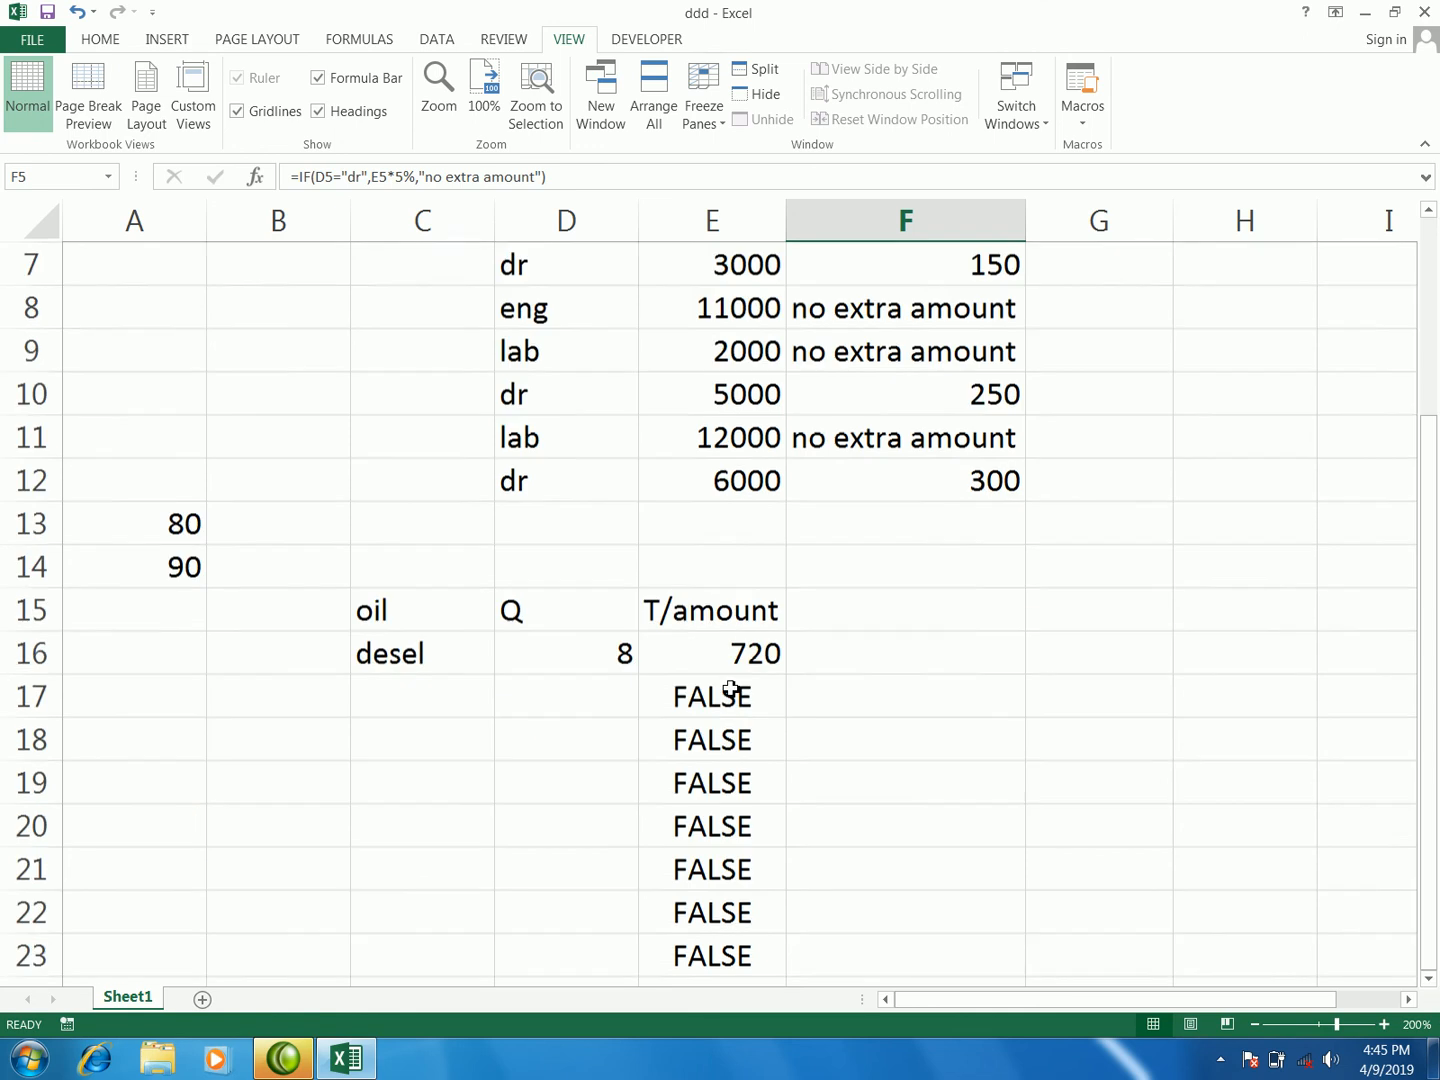
pyautogui.click(588, 656)
pyautogui.click(409, 648)
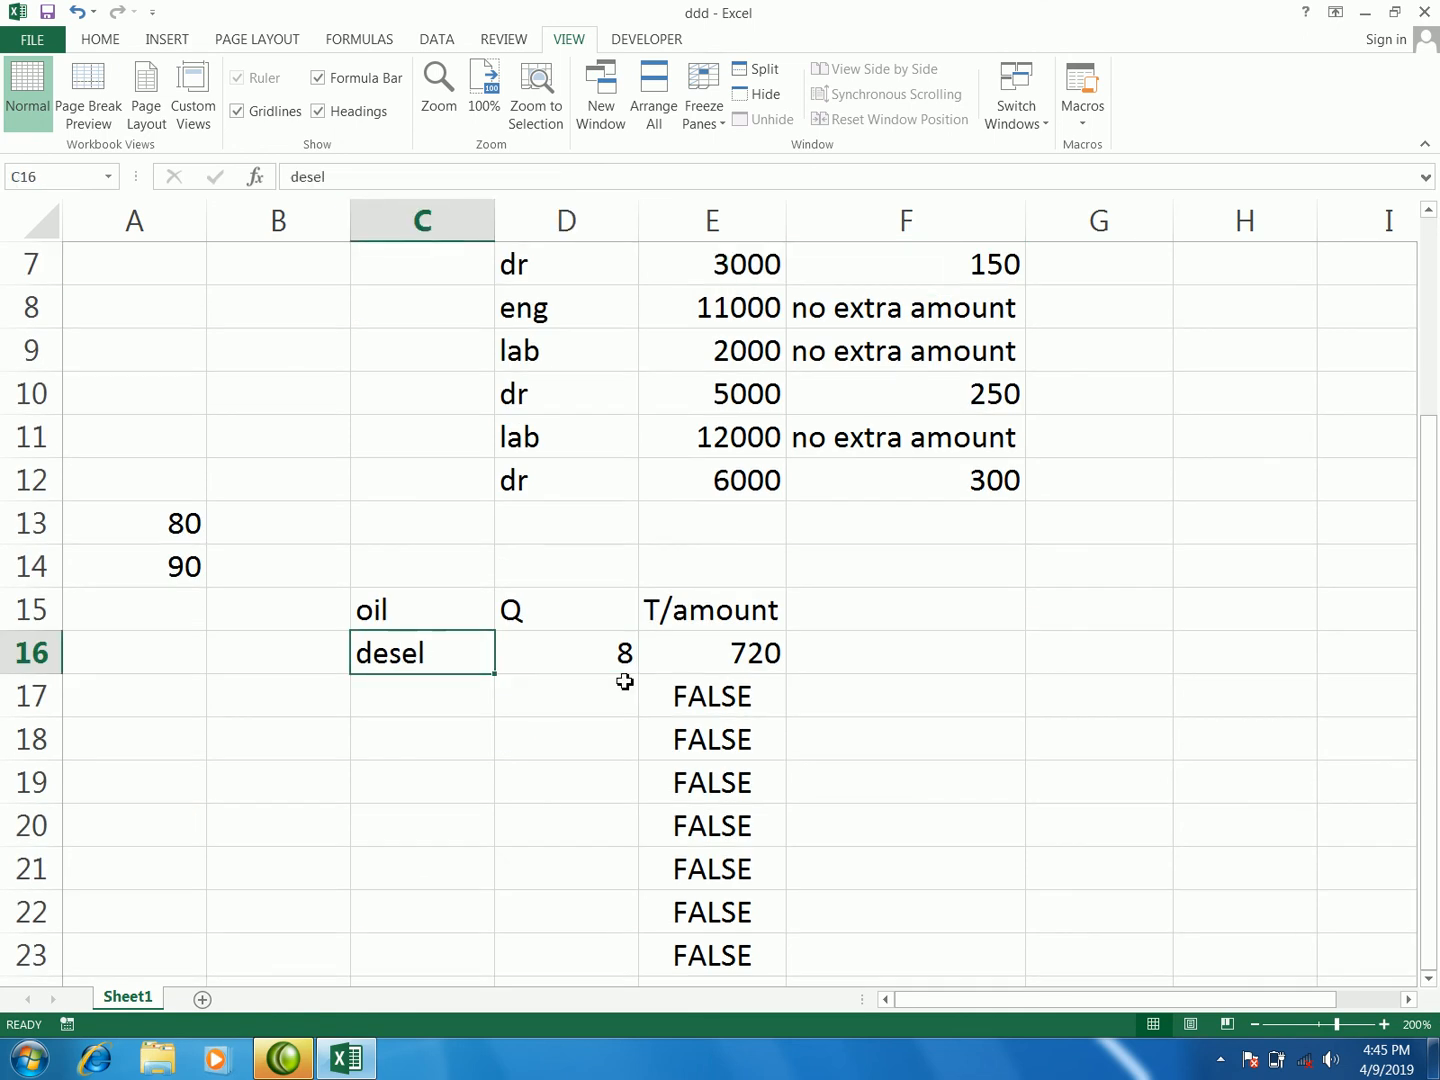
pyautogui.scroll(2, 630, 679)
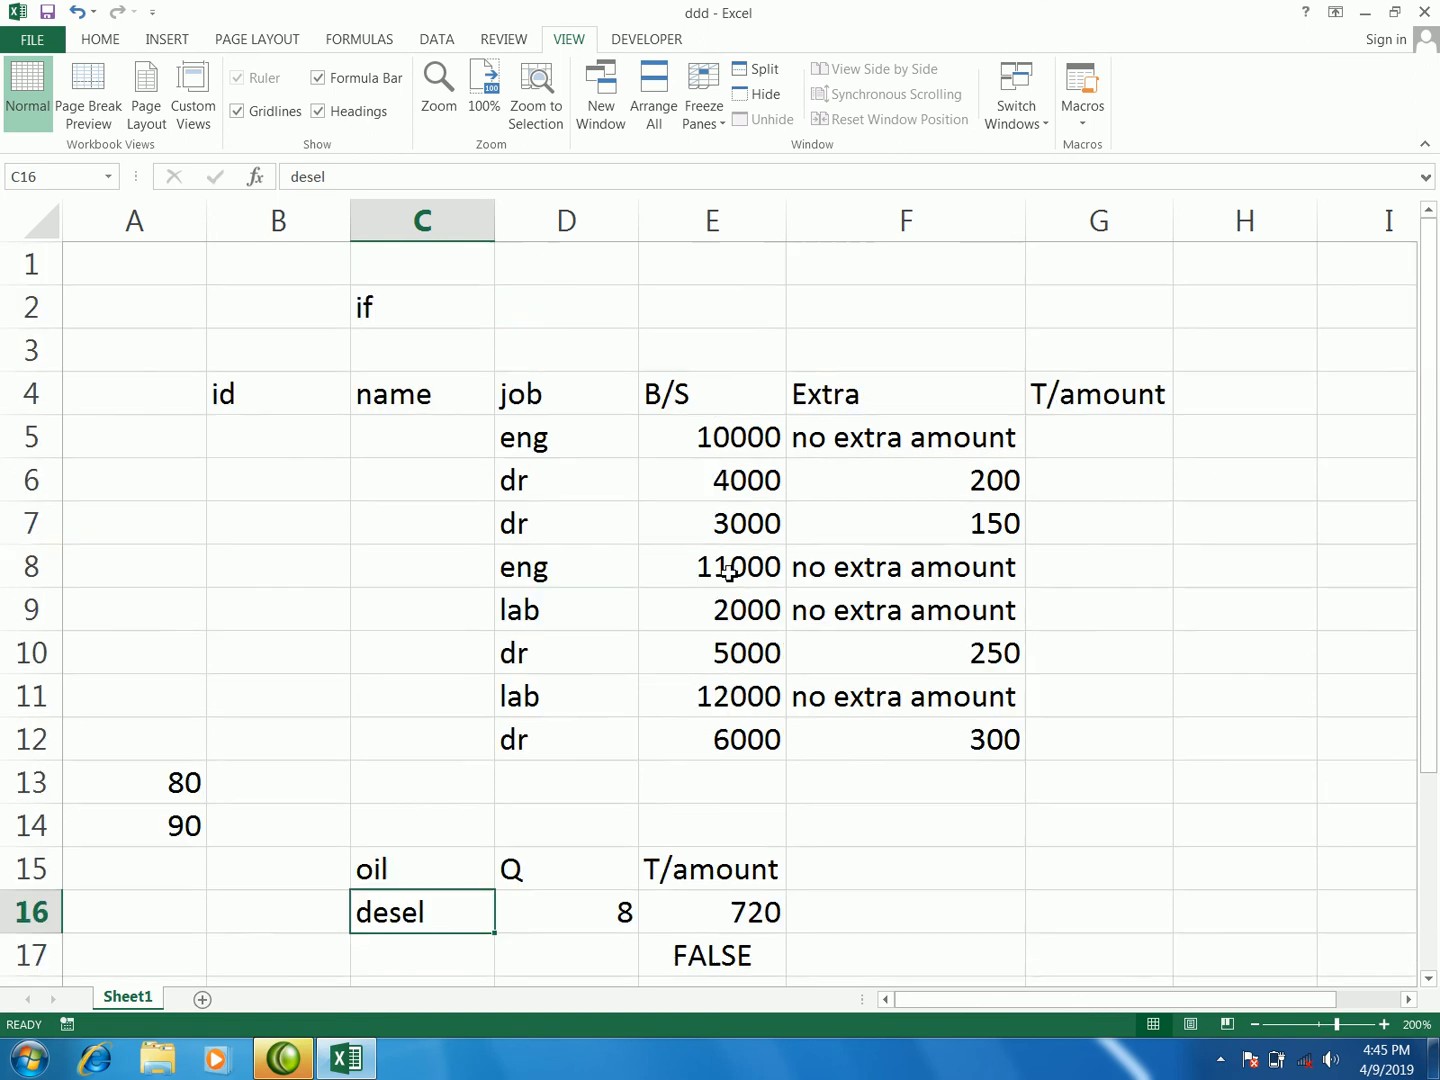
pyautogui.click(731, 569)
pyautogui.click(843, 448)
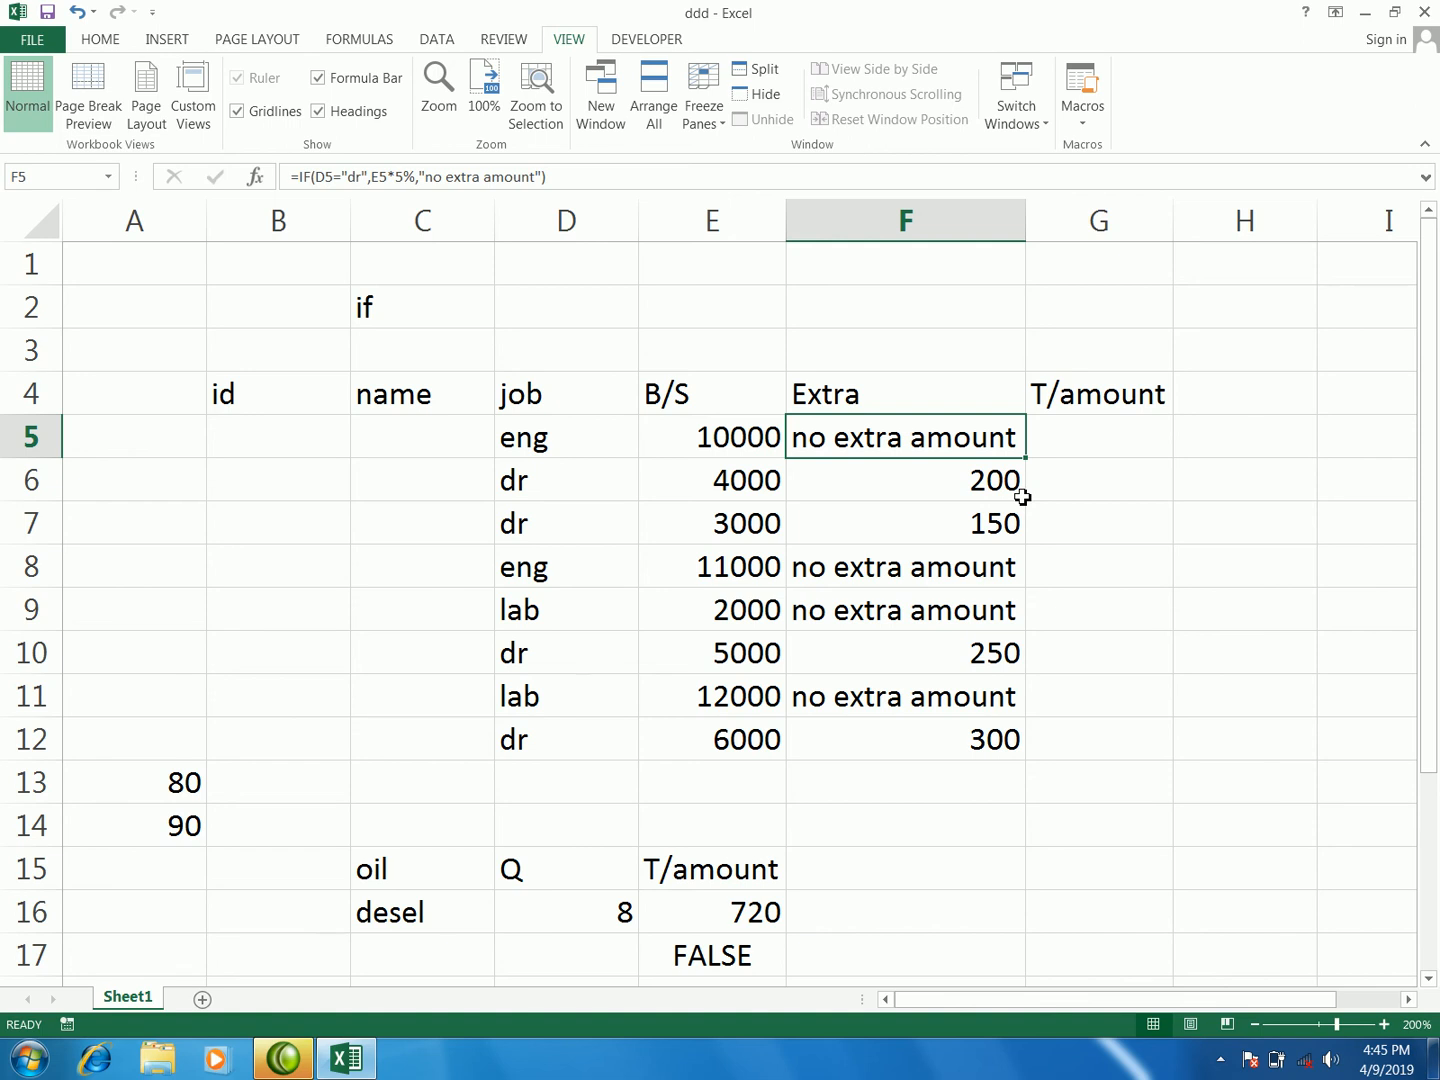
pyautogui.click(1072, 478)
pyautogui.click(1099, 452)
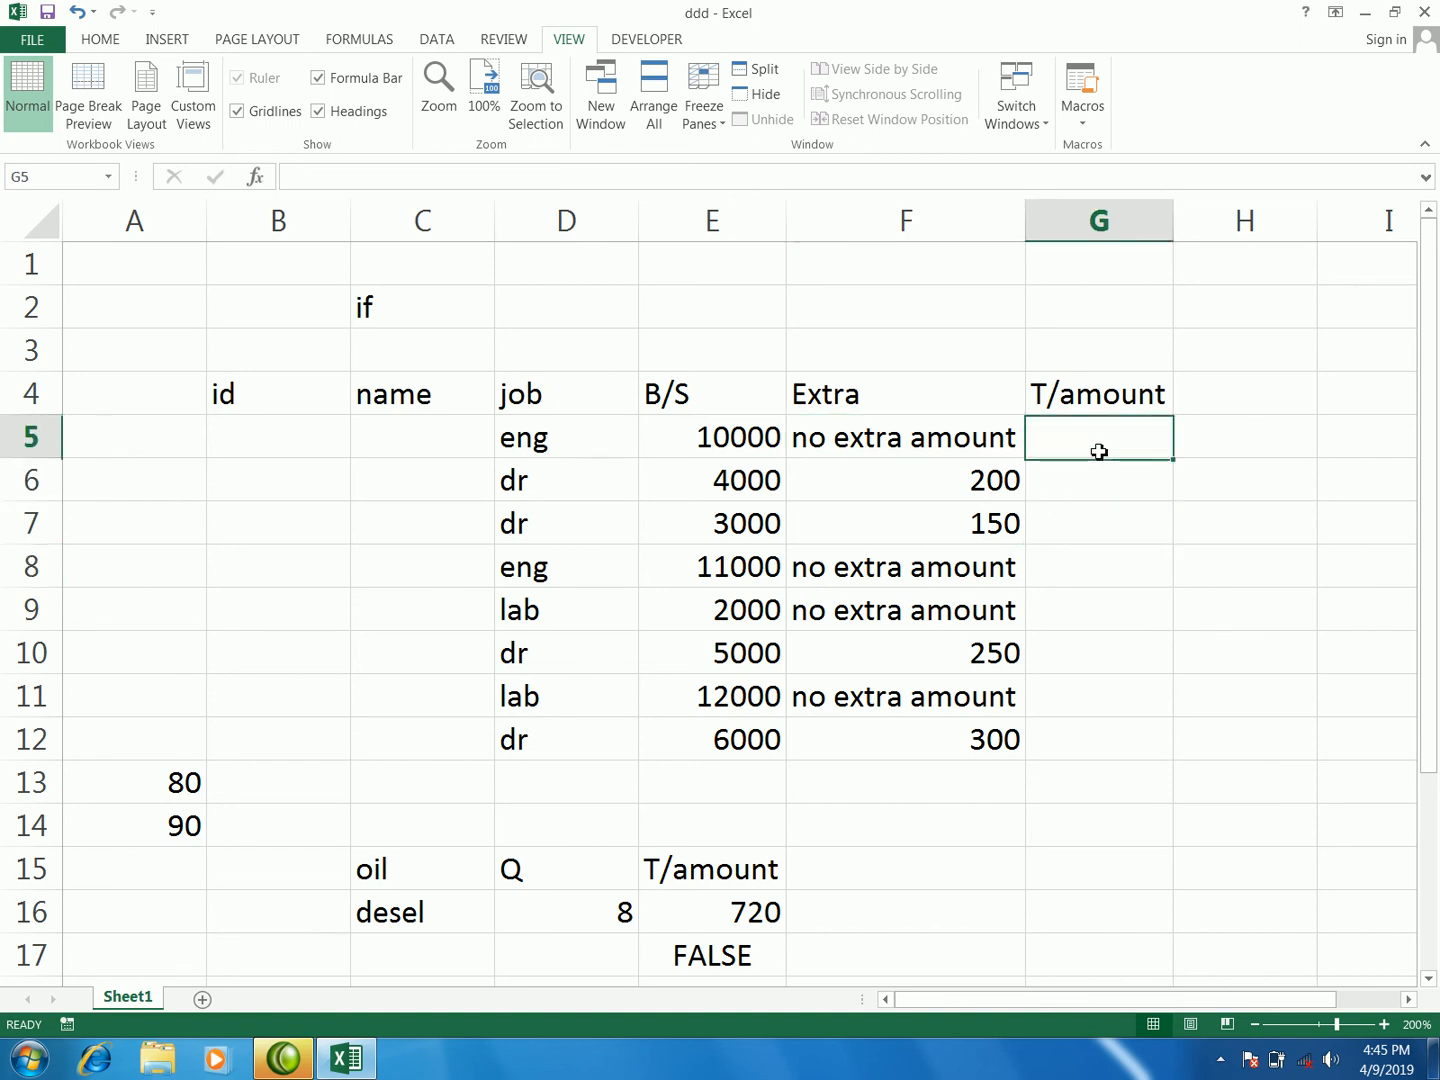